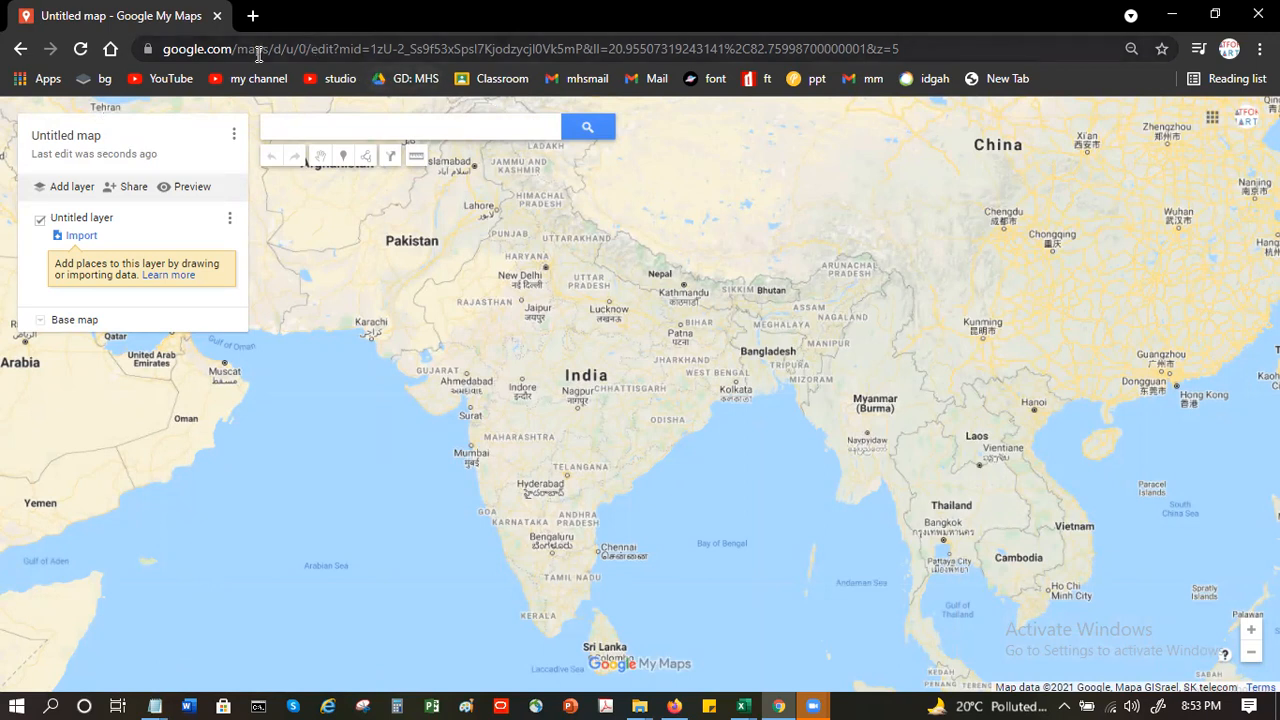
- Switch to Excel and create a new blank workbook
{"action": "left_click", "coordinate": [742, 700]}
{"action": "left_click", "coordinate": [848, 645]}
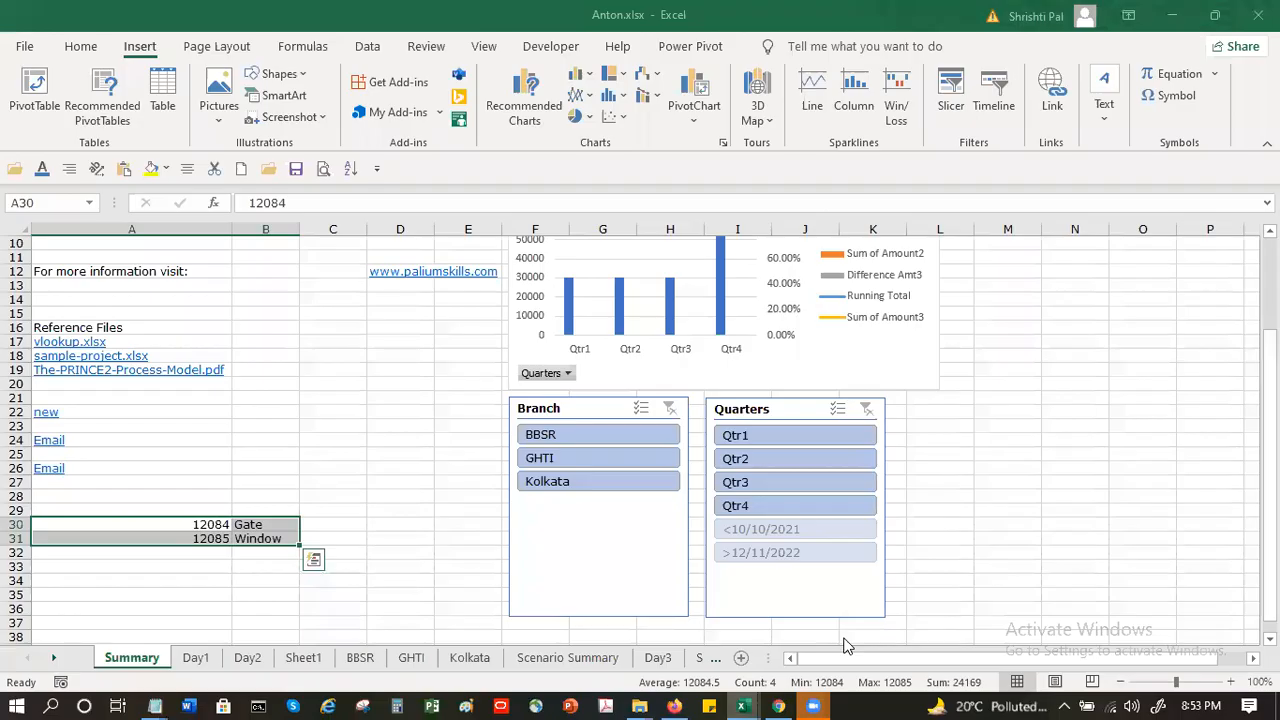
{"action": "left_click", "coordinate": [243, 170]}
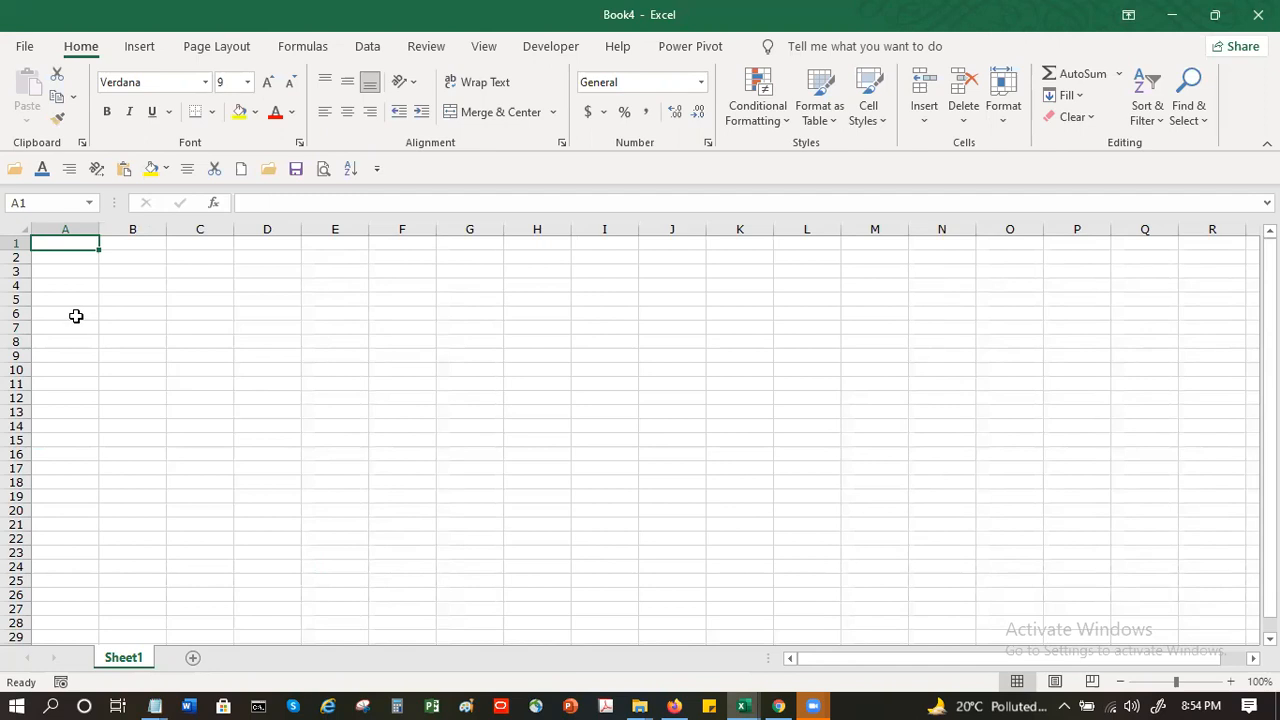
- Enter the heading Pincode in cell D6
{"action": "key", "text": "ctrl+End"}
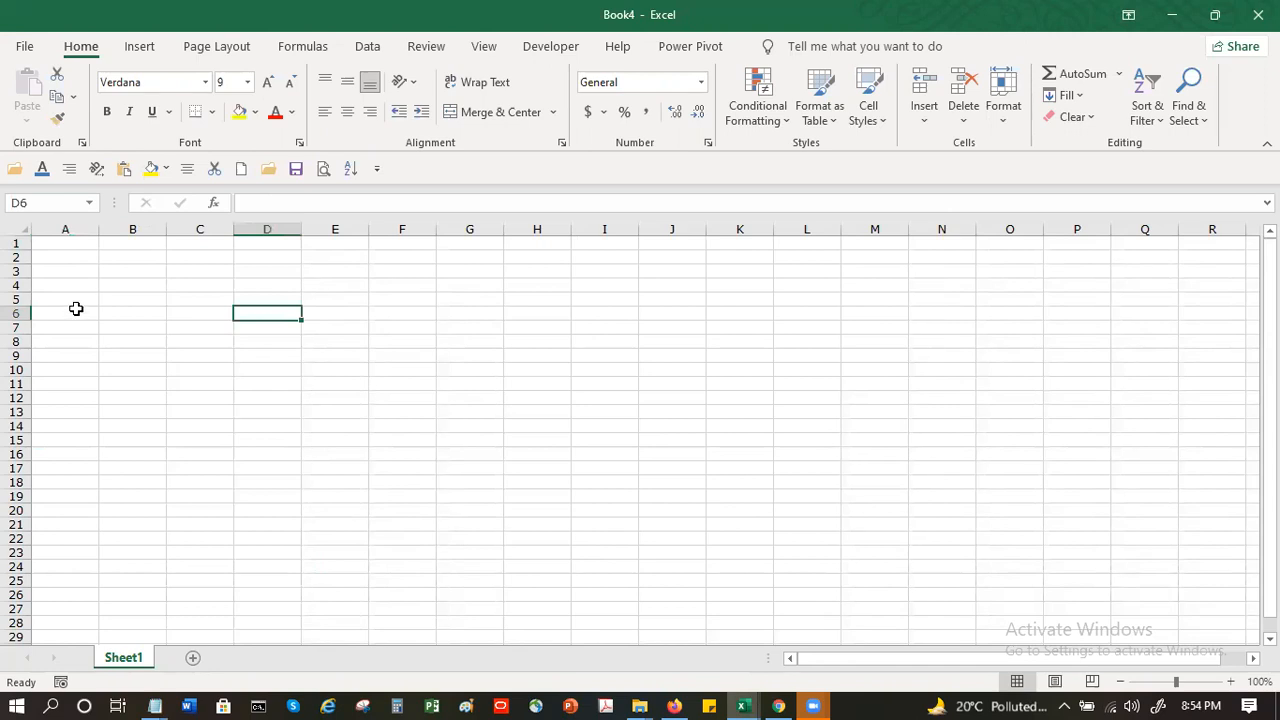
{"action": "type", "text": "Pincode"}
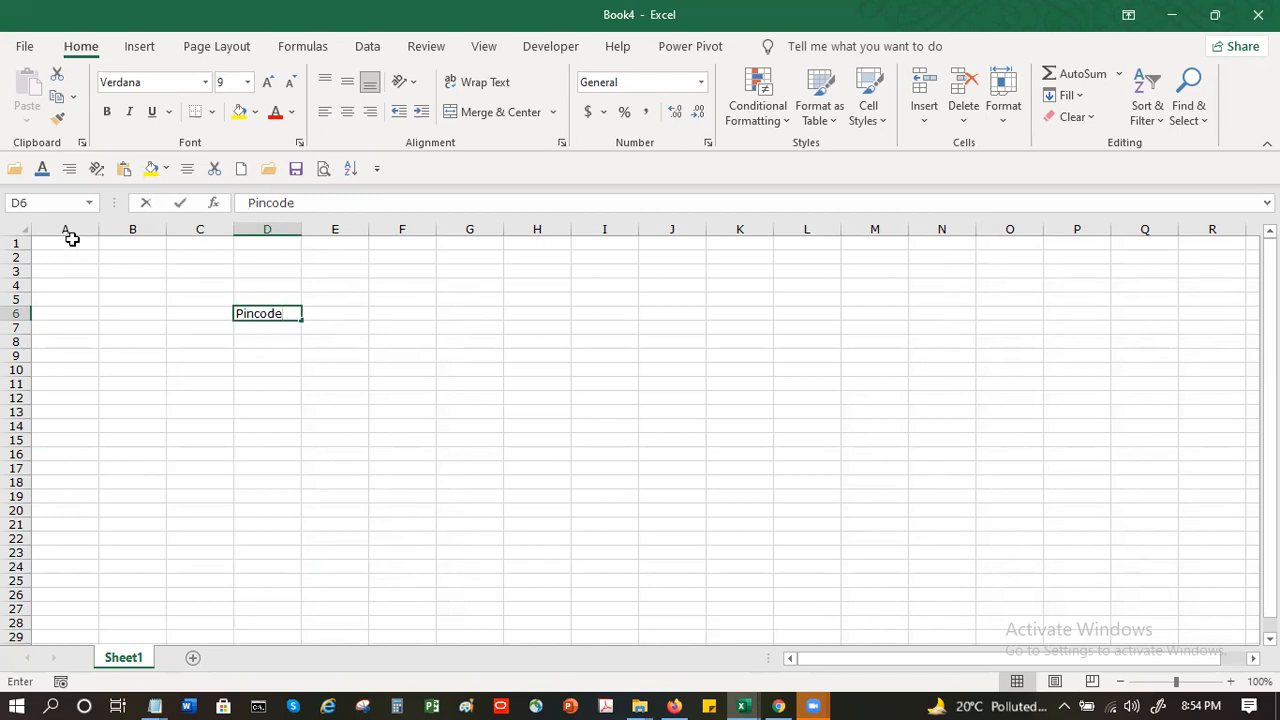
{"action": "key", "text": "ctrl+Return"}
{"action": "key", "text": "Right"}
- Enter the column headings Pincode in cell A1 and No of Companies in cell B1
{"action": "left_click", "coordinate": [72, 241]}
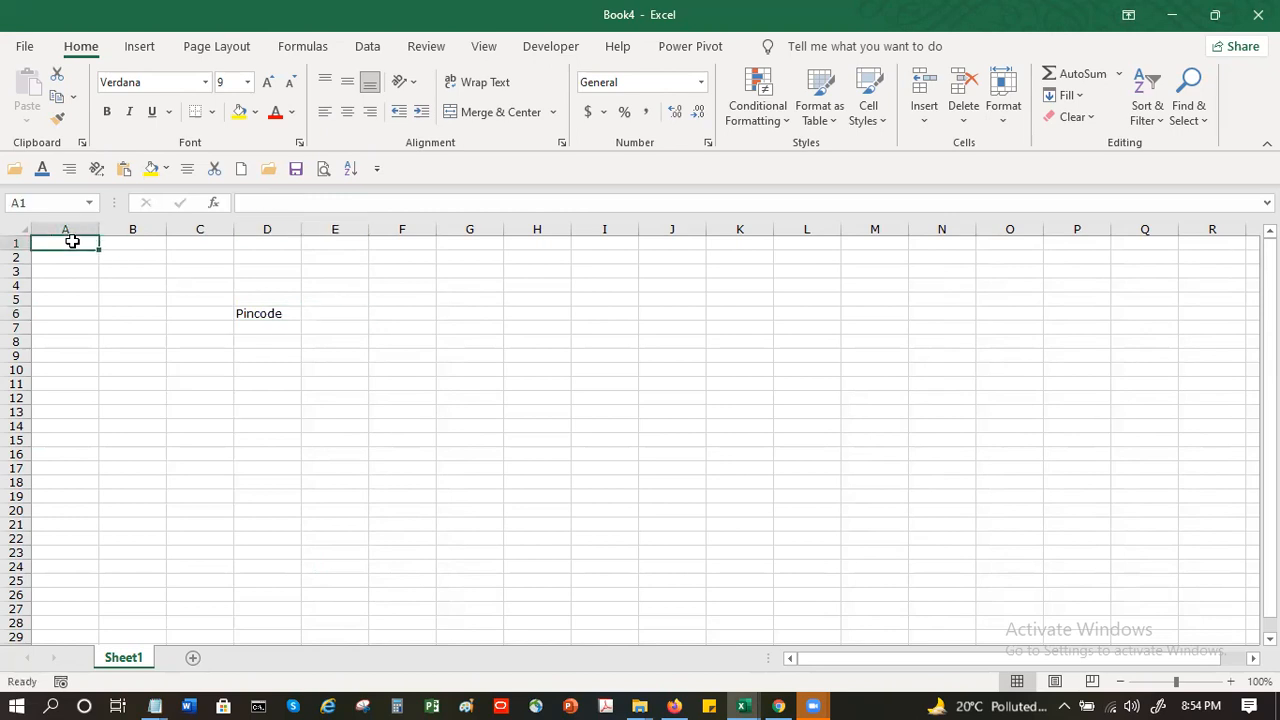
{"action": "type", "text": "P"}
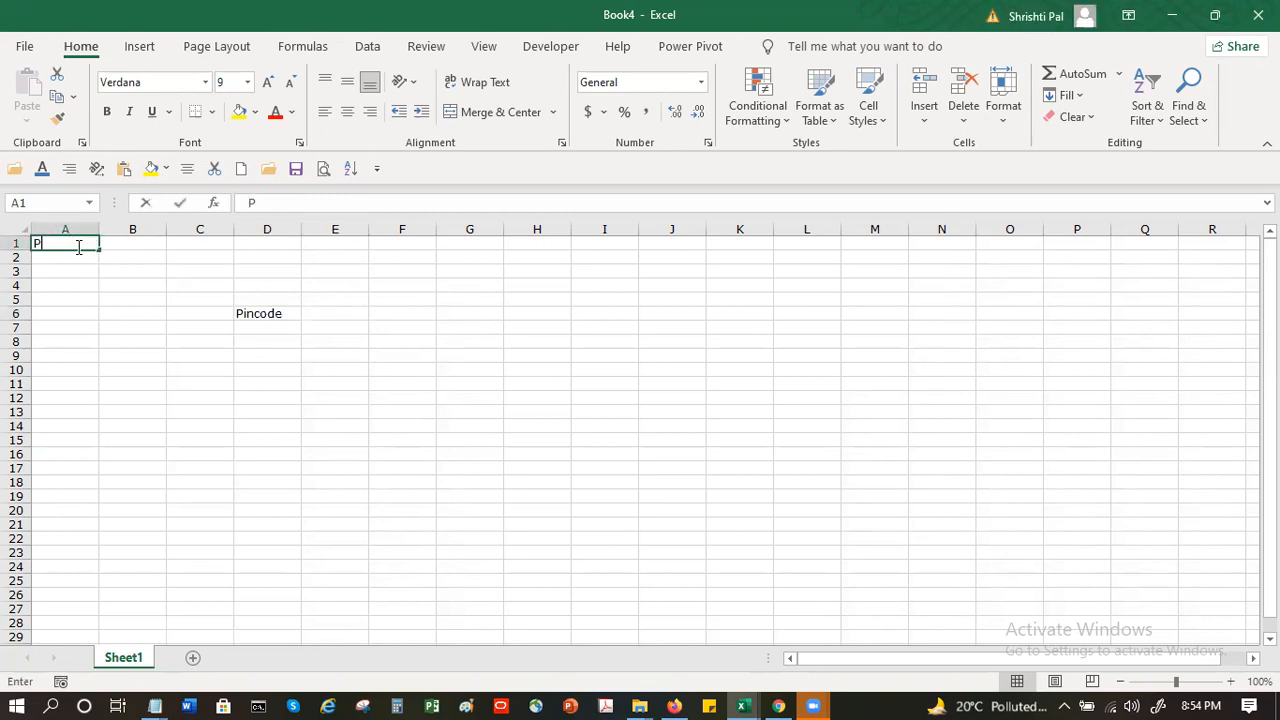
{"action": "type", "text": "omc"}
{"action": "key", "text": "BackSpace"}
{"action": "key", "text": "BackSpace"}
{"action": "key", "text": "BackSpace"}
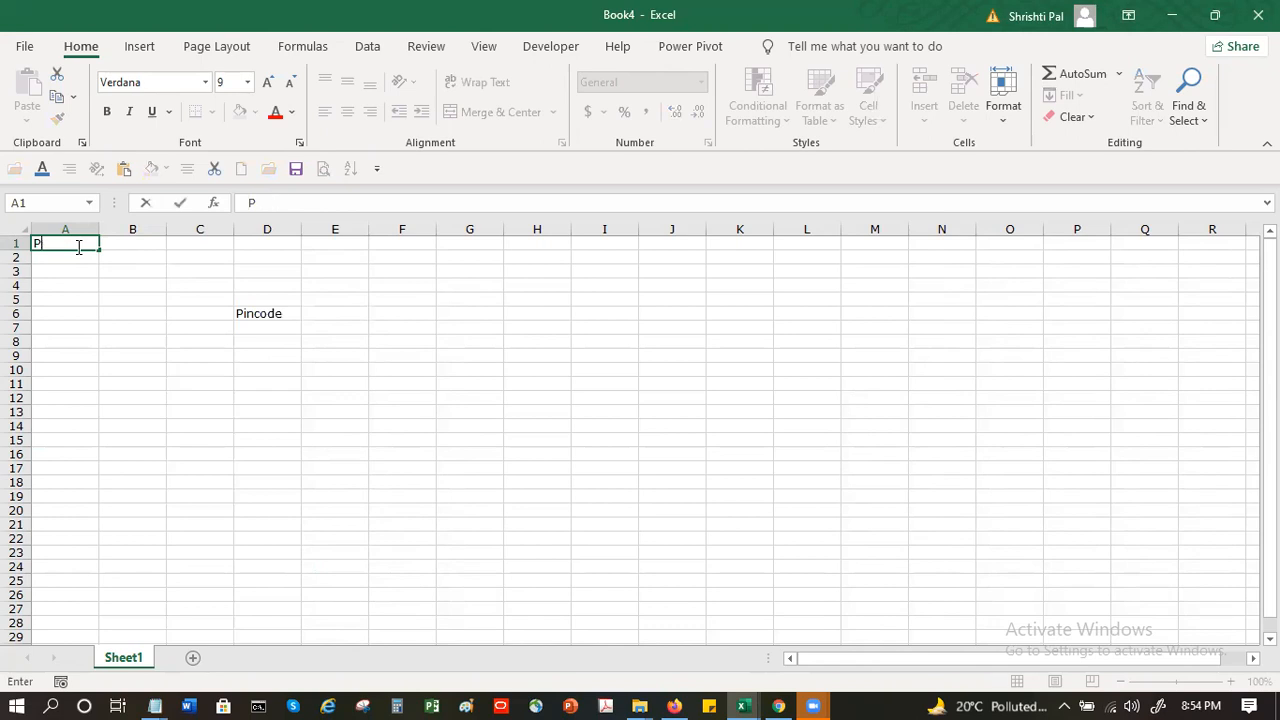
{"action": "type", "text": "incode"}
{"action": "key", "text": "Tab"}
{"action": "key", "text": "Tab"}
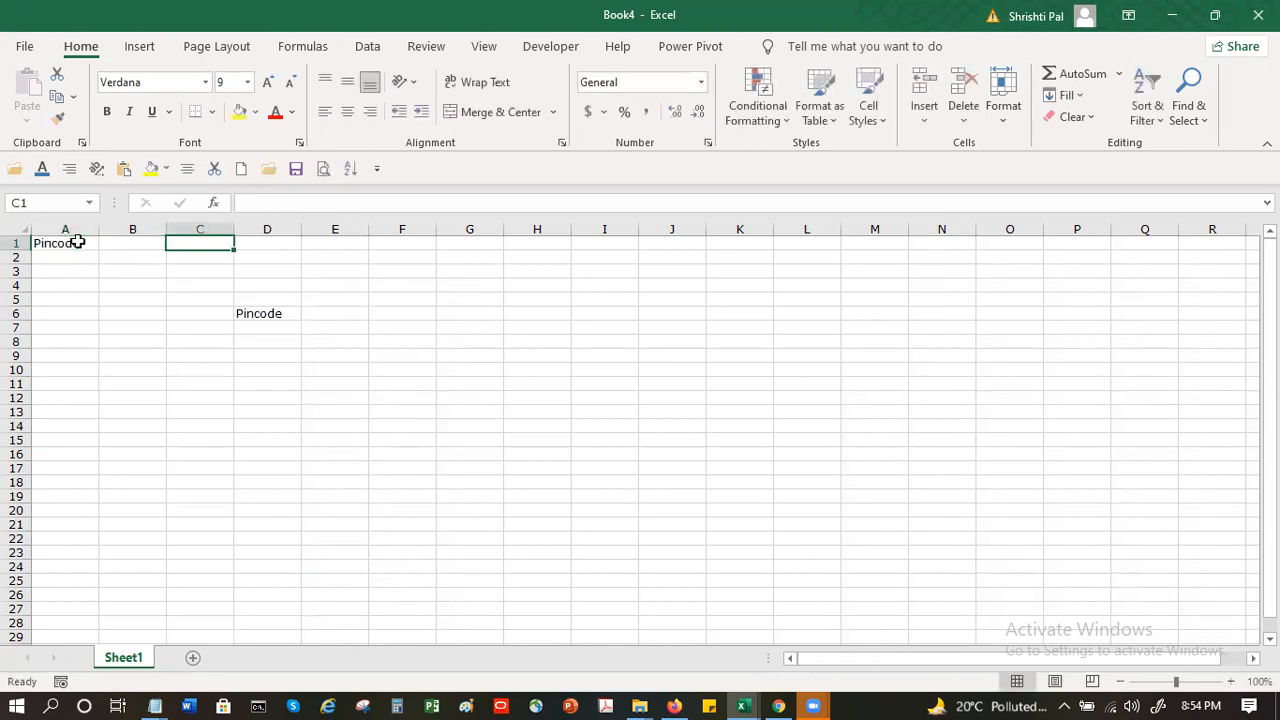
{"action": "key", "text": "shift+Tab"}
{"action": "type", "text": "No o"}
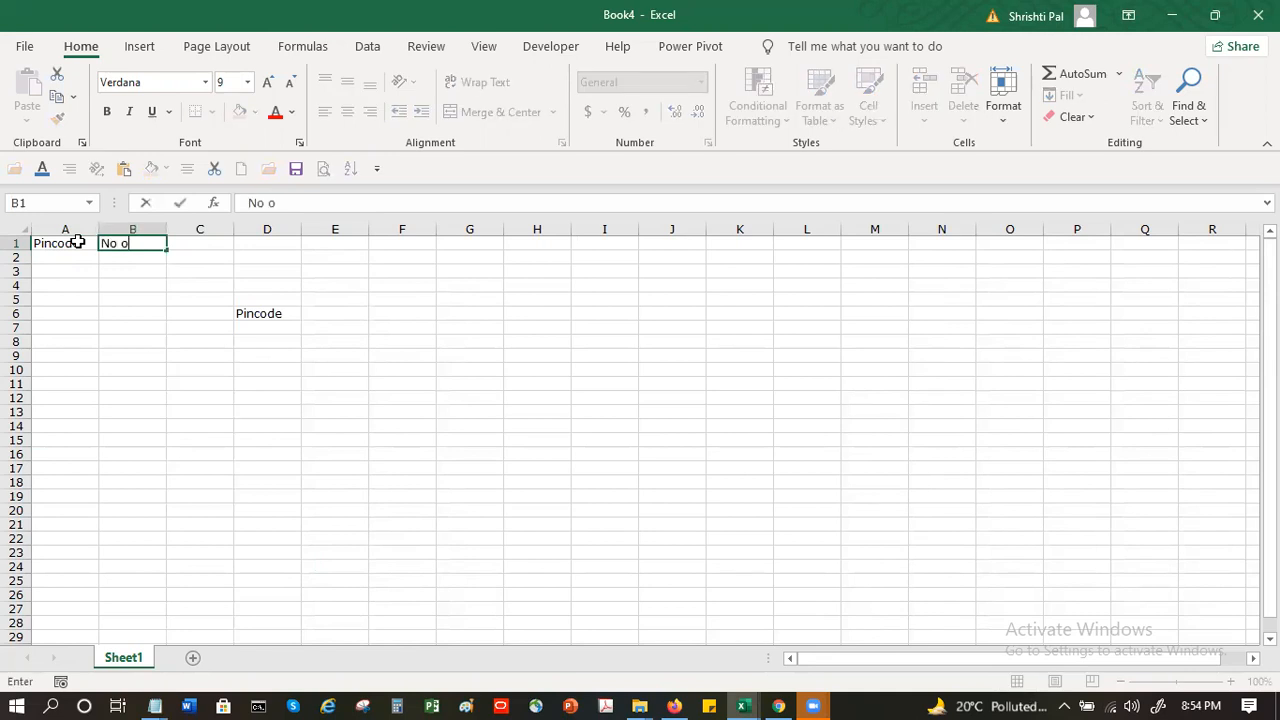
{"action": "type", "text": "f Companies"}
{"action": "key", "text": "Return"}
- Clear the stray Pincode entry by emptying cells D5 to D8
{"action": "left_click_drag", "start_coordinate": [263, 296], "coordinate": [269, 329]}
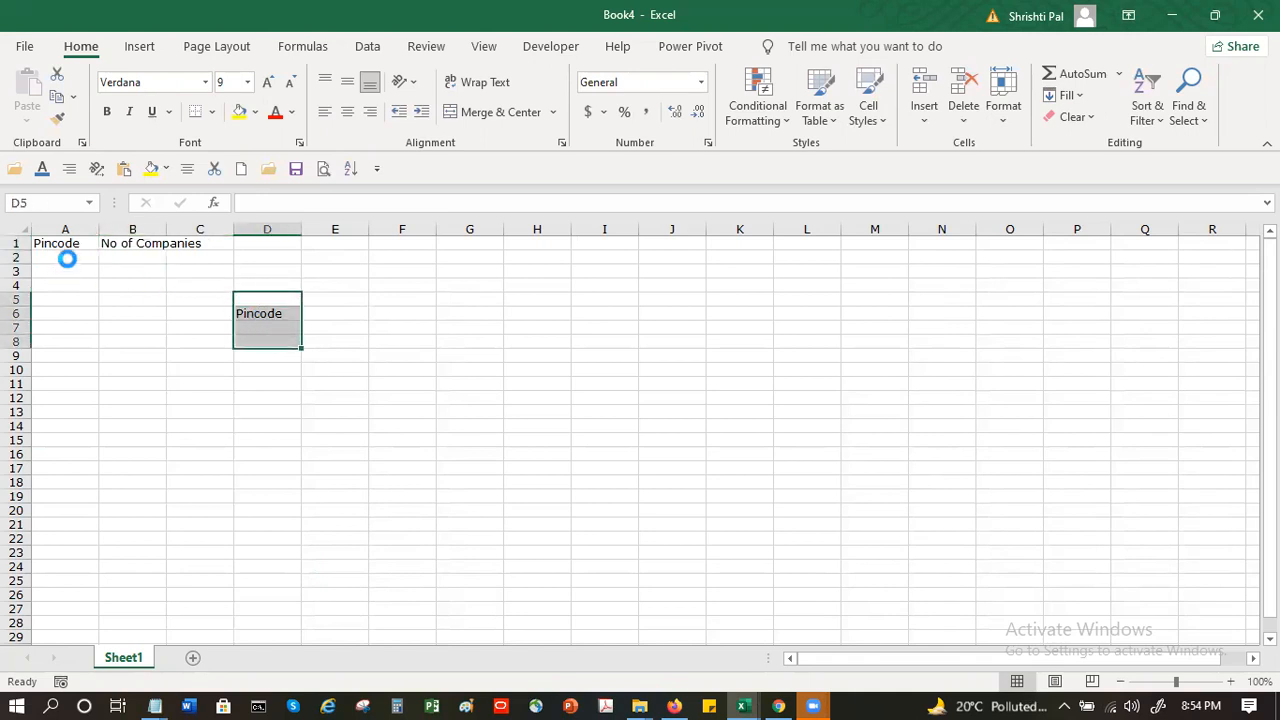
{"action": "key", "text": "Delete"}
- Enter the first record in row 2 with pincode 700001 and 100 companies
{"action": "left_click", "coordinate": [68, 260]}
{"action": "type", "text": "700"}
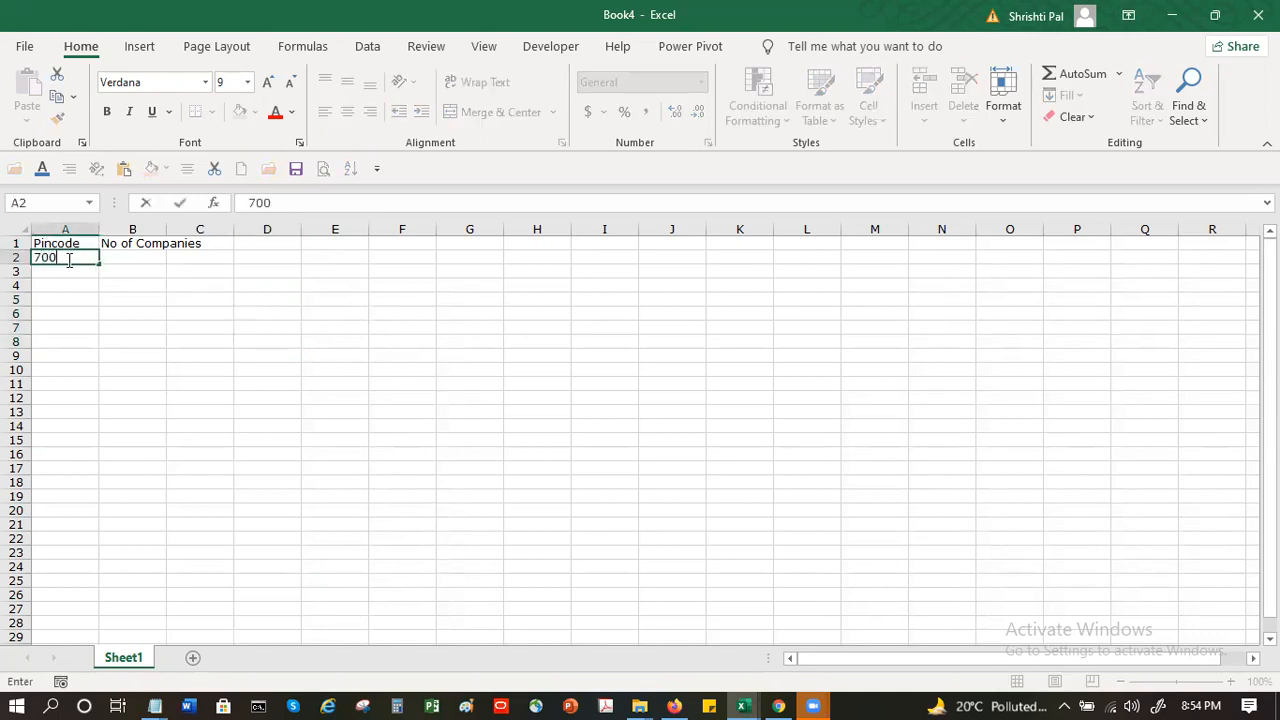
{"action": "type", "text": "001"}
{"action": "key", "text": "Tab"}
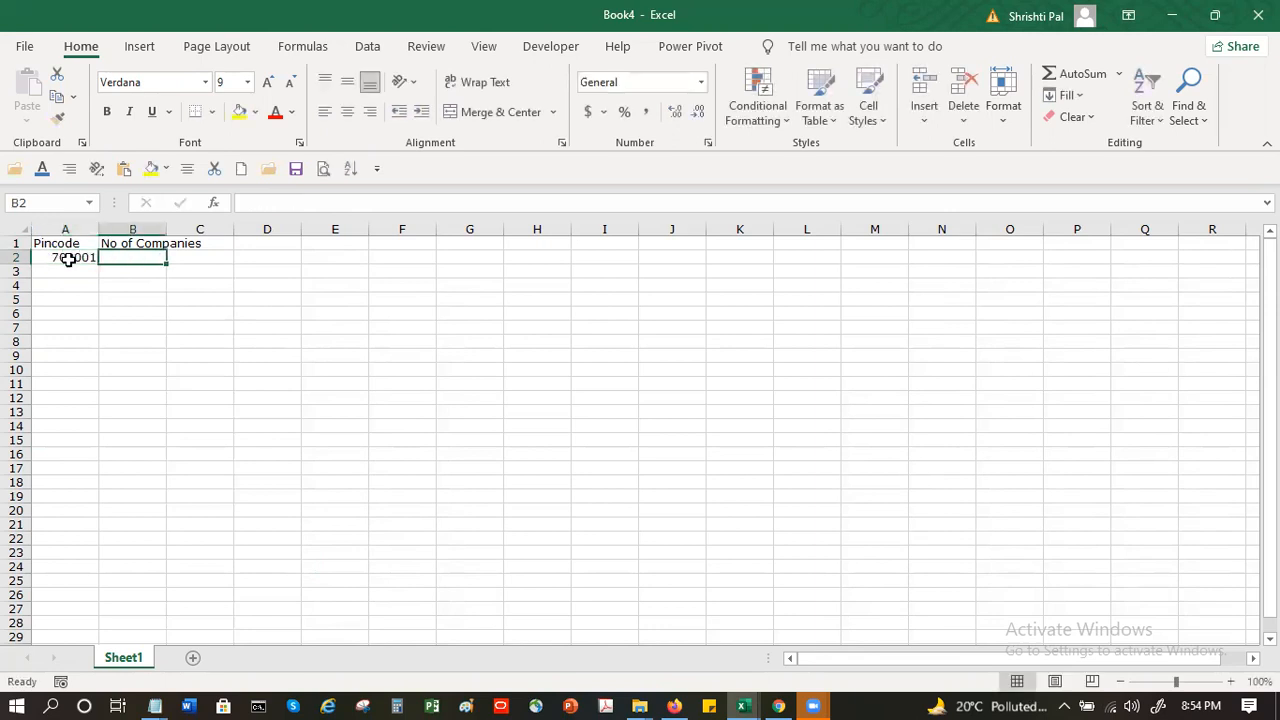
{"action": "type", "text": "100"}
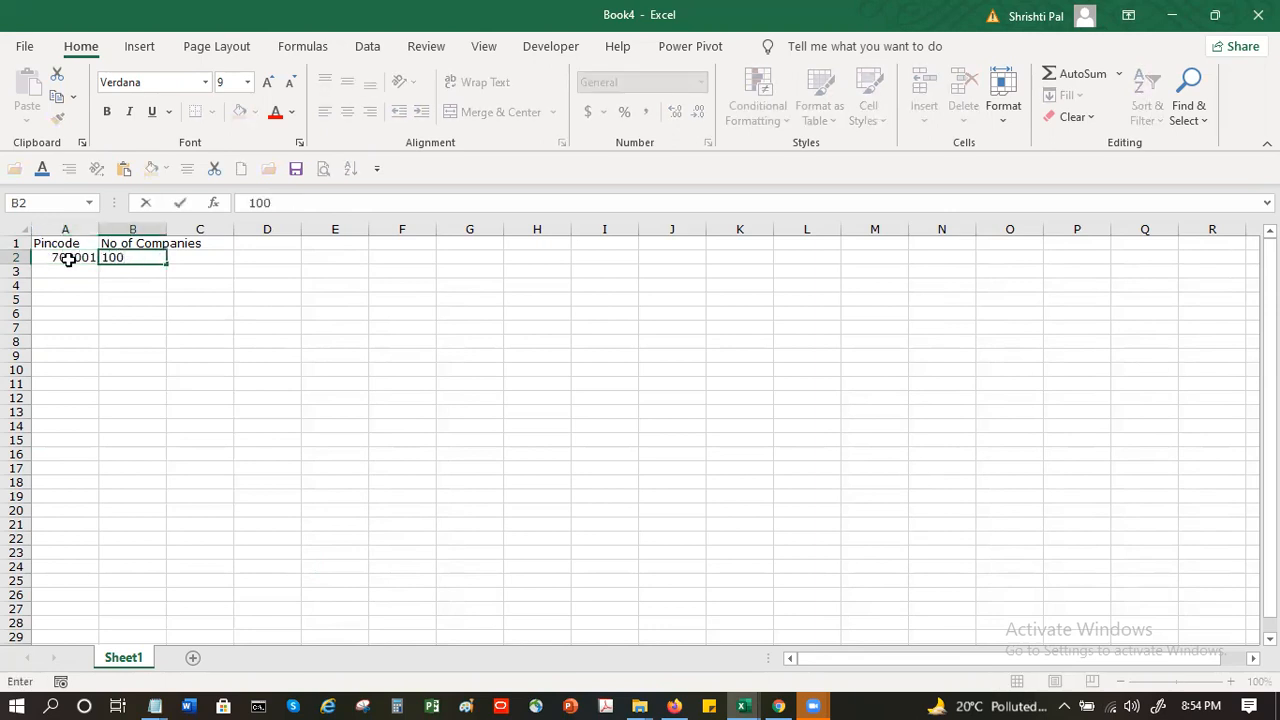
{"action": "key", "text": "Return"}
- Fill cells A2 to A205 of the Pincode column with a linear series using a step value of 1
{"action": "left_click_drag", "start_coordinate": [68, 258], "coordinate": [64, 608]}
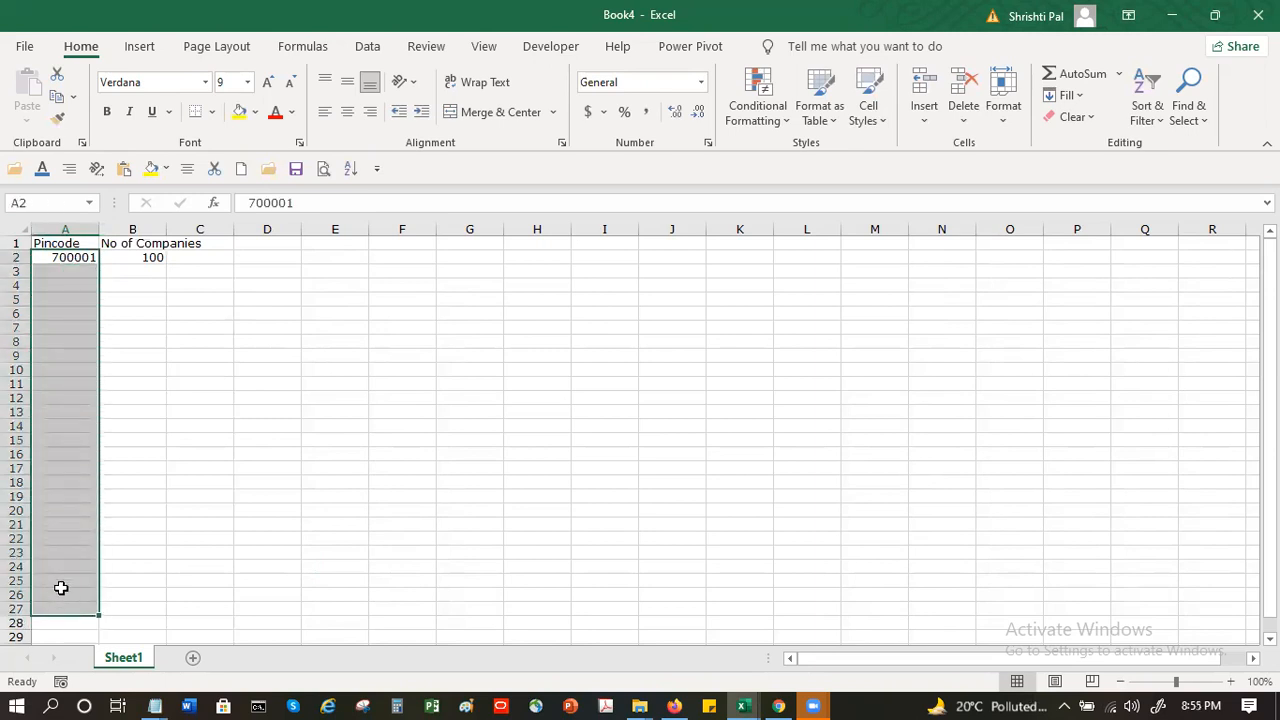
{"action": "scroll", "coordinate": [63, 581], "scroll_direction": "down", "scroll_amount": 7}
{"action": "scroll", "coordinate": [63, 581], "scroll_direction": "down", "scroll_amount": 20}
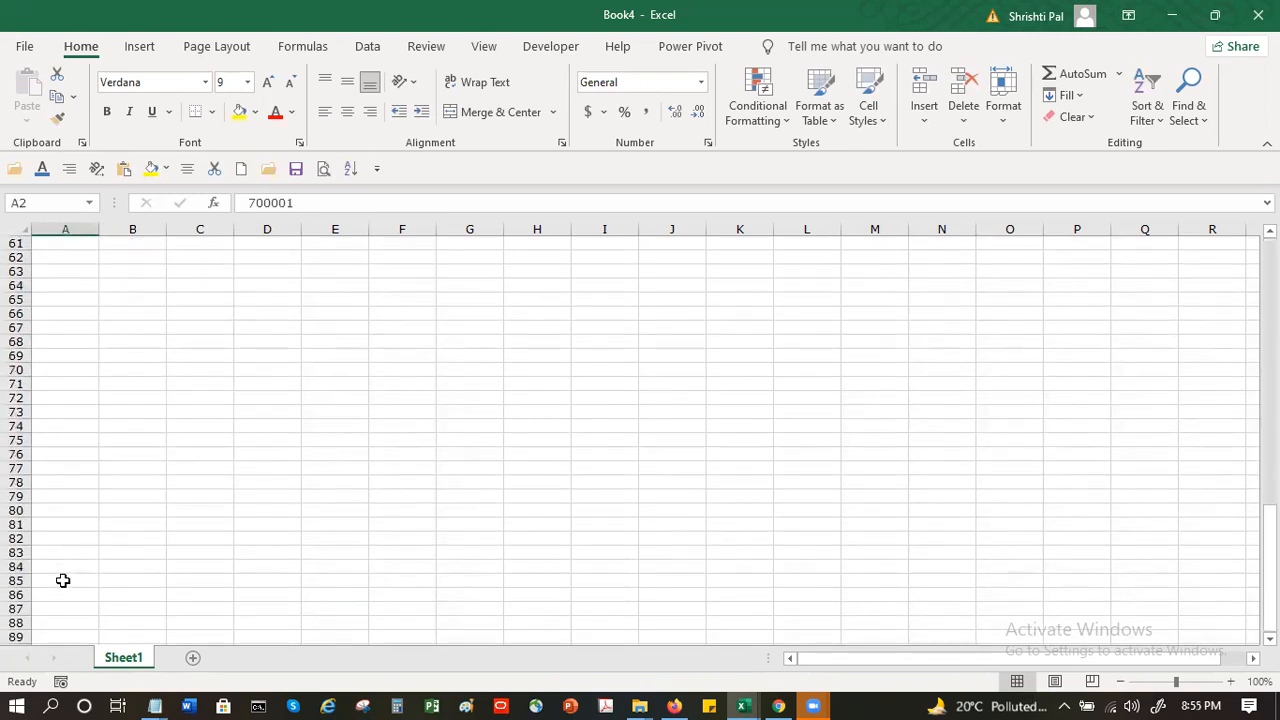
{"action": "scroll", "coordinate": [63, 581], "scroll_direction": "down", "scroll_amount": 20}
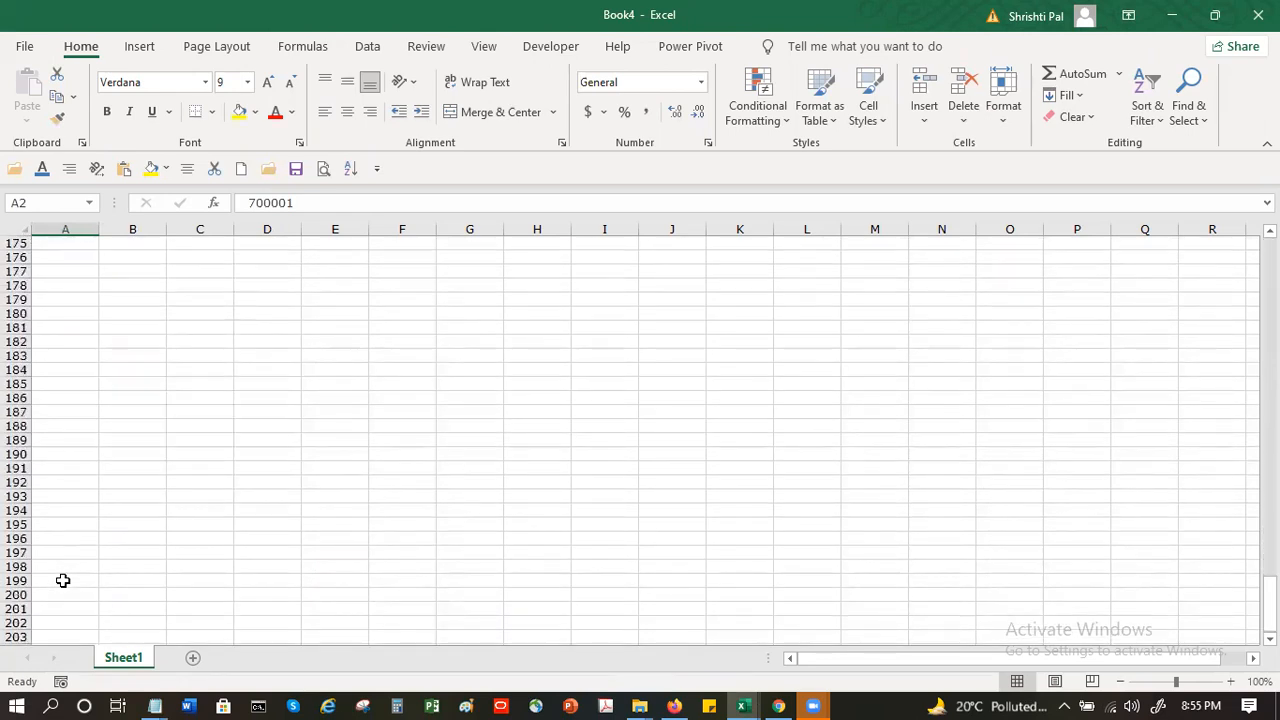
{"action": "left_click", "coordinate": [63, 581], "text": "shift"}
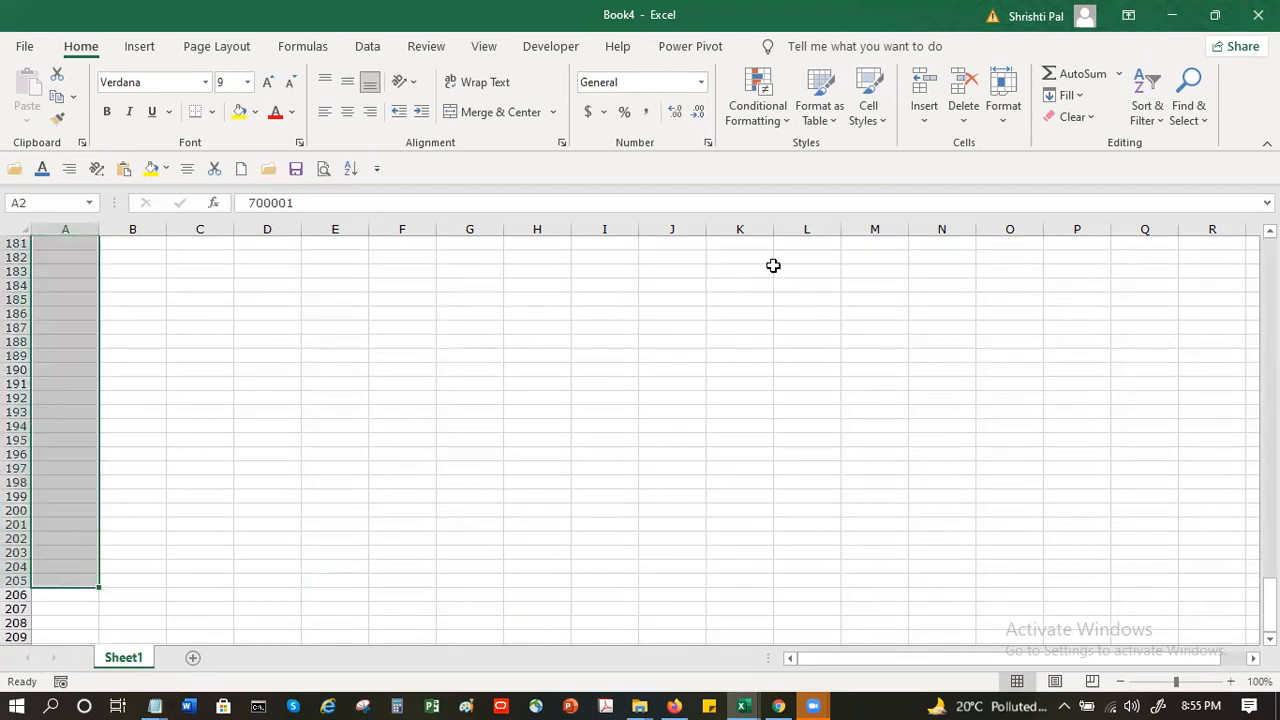
{"action": "left_click", "coordinate": [1080, 96]}
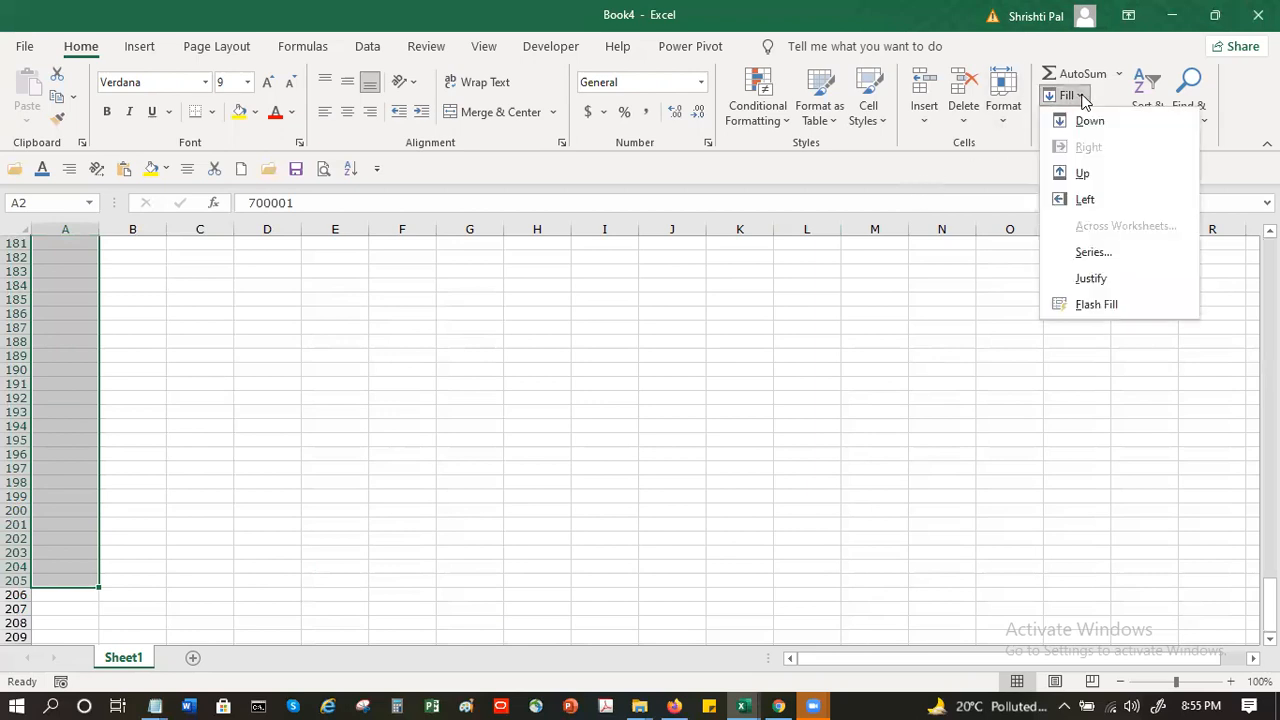
{"action": "left_click", "coordinate": [1090, 254]}
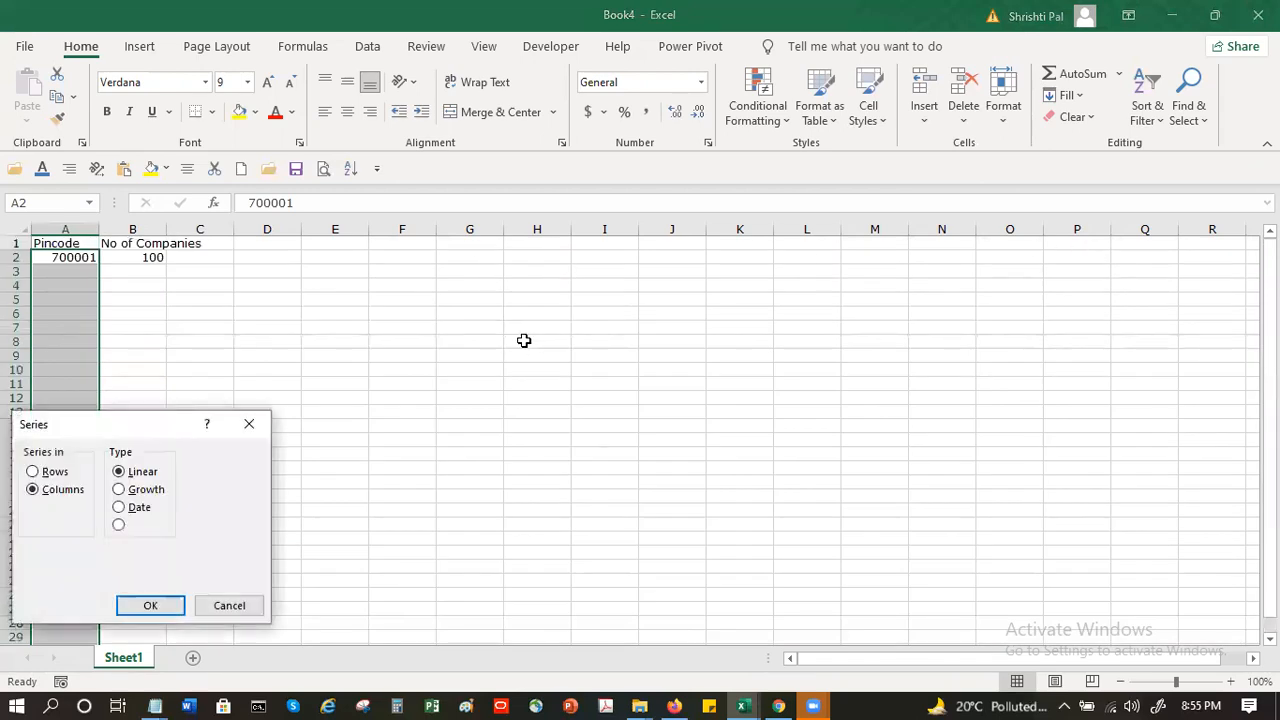
{"action": "left_click", "coordinate": [163, 604]}
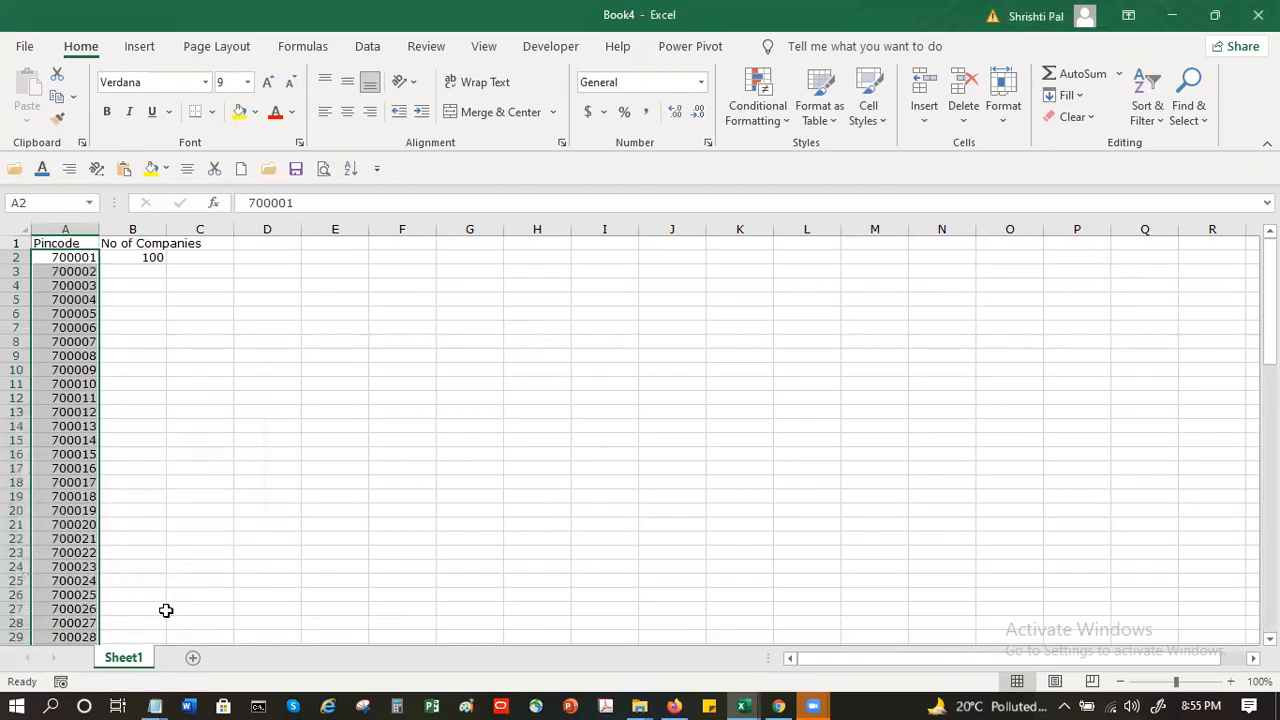
- Enter the company numbers 150, 20, 30, 50, 60 and 79 in cells B3 to B8
{"action": "left_click", "coordinate": [125, 257]}
{"action": "left_click", "coordinate": [144, 270]}
{"action": "left_click", "coordinate": [144, 256]}
{"action": "left_click", "coordinate": [141, 276]}
{"action": "type", "text": "150"}
{"action": "key", "text": "Return"}
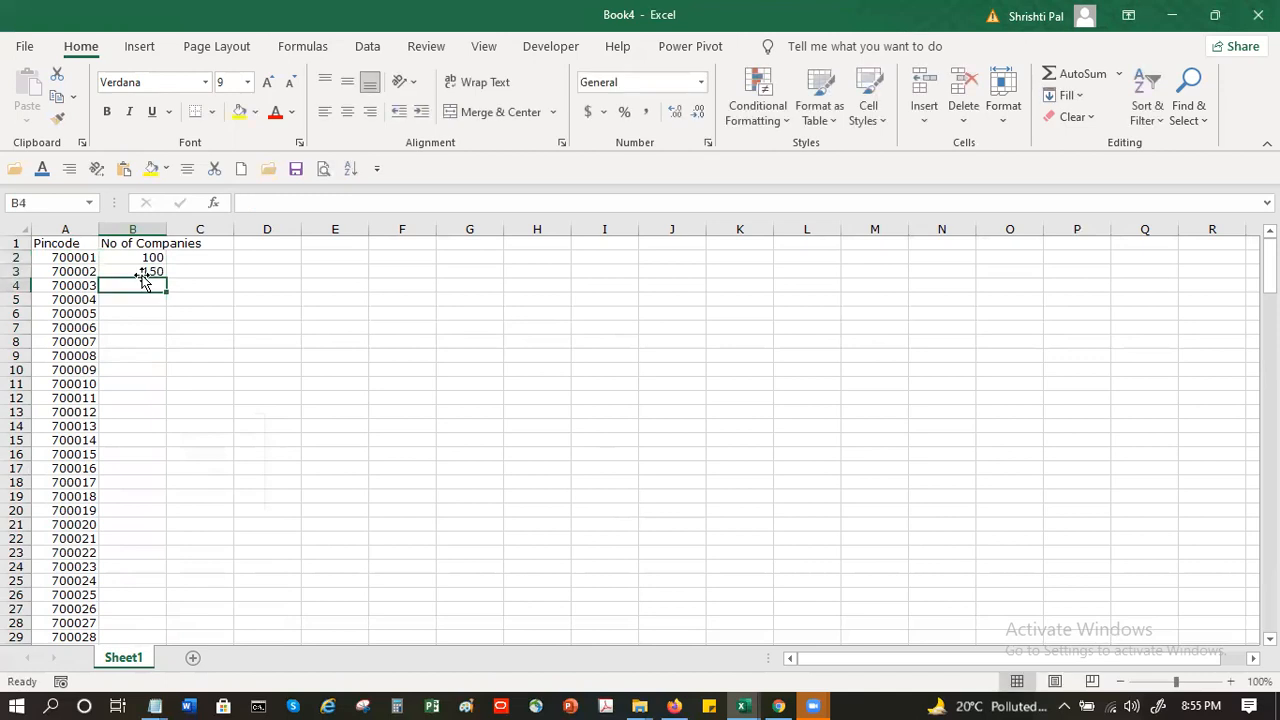
{"action": "type", "text": "20"}
{"action": "key", "text": "Return"}
{"action": "type", "text": "30"}
{"action": "key", "text": "Return"}
{"action": "type", "text": "50"}
{"action": "key", "text": "Return"}
{"action": "type", "text": "60"}
{"action": "key", "text": "Return"}
{"action": "type", "text": "79"}
{"action": "key", "text": "Return"}
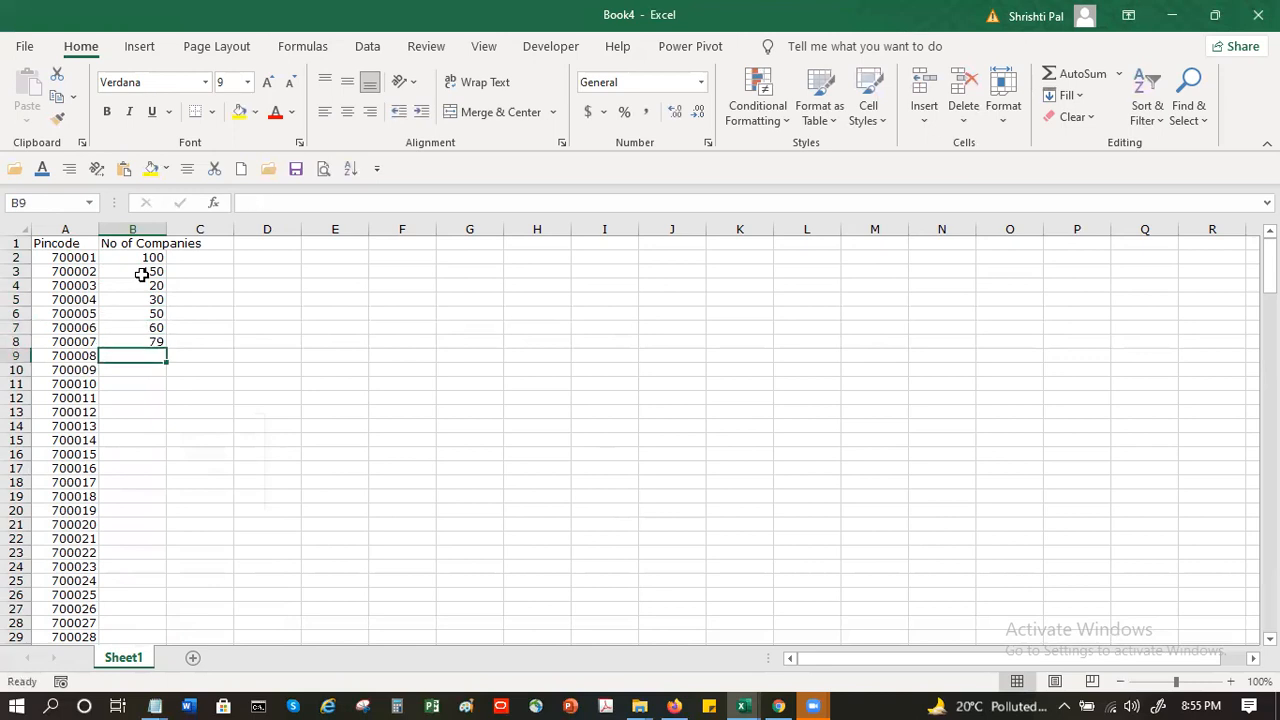
- Fill cells B2 to B205 of the No of Companies column with a linear series using the Trend option
{"action": "left_click_drag", "start_coordinate": [142, 258], "coordinate": [130, 594]}
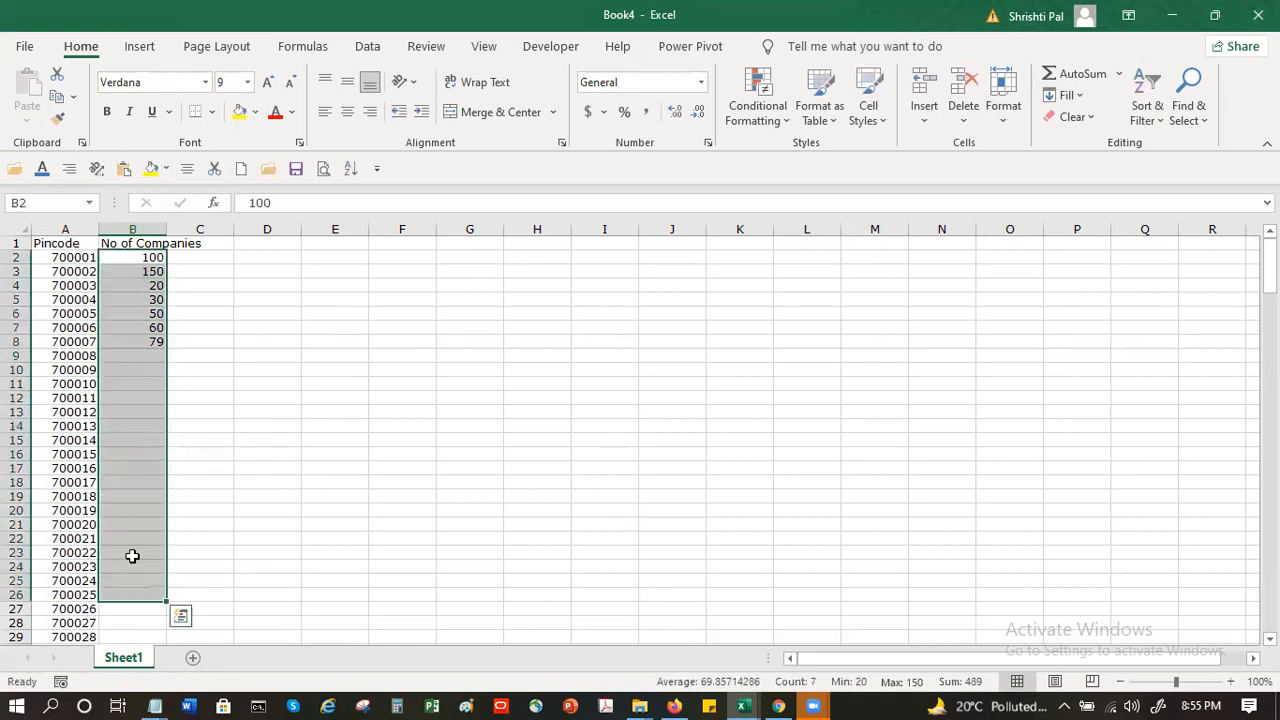
{"action": "scroll", "coordinate": [130, 560], "scroll_direction": "down", "scroll_amount": 20}
{"action": "scroll", "coordinate": [136, 550], "scroll_direction": "down", "scroll_amount": 20}
{"action": "scroll", "coordinate": [136, 548], "scroll_direction": "up", "scroll_amount": 11}
{"action": "left_click", "coordinate": [150, 451], "text": "shift"}
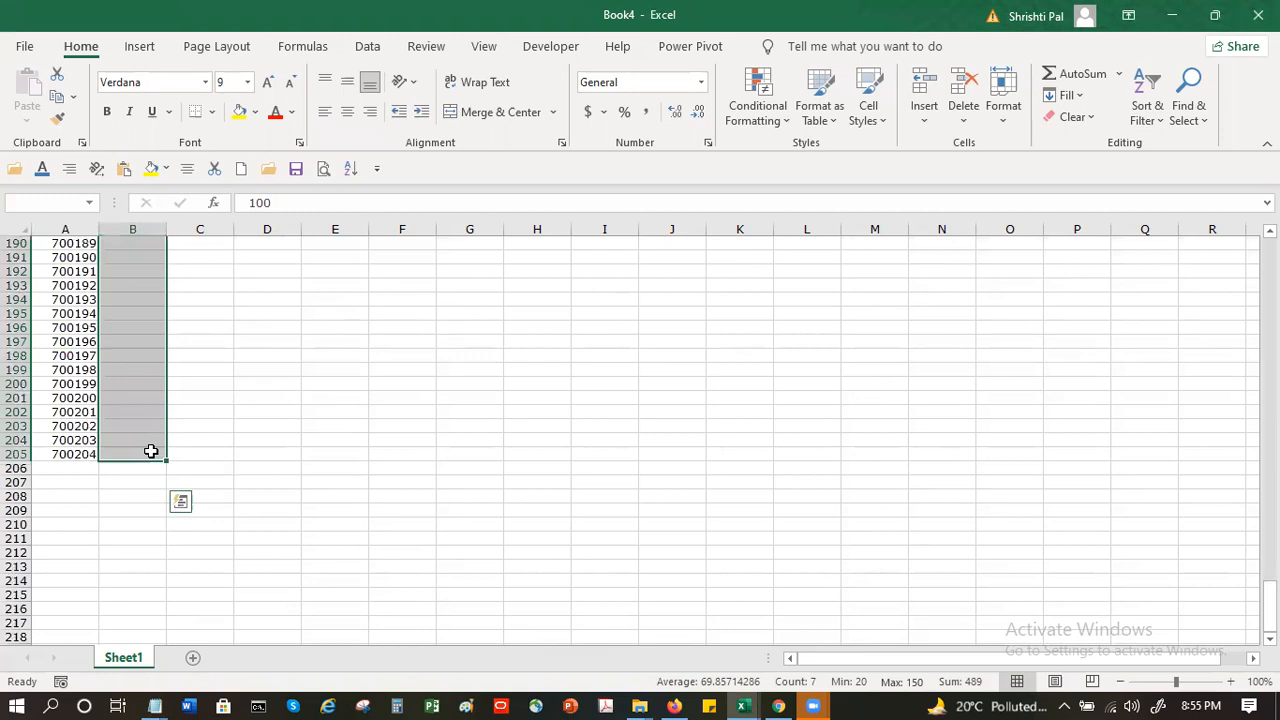
{"action": "left_click", "coordinate": [1066, 95]}
{"action": "left_click", "coordinate": [1078, 254]}
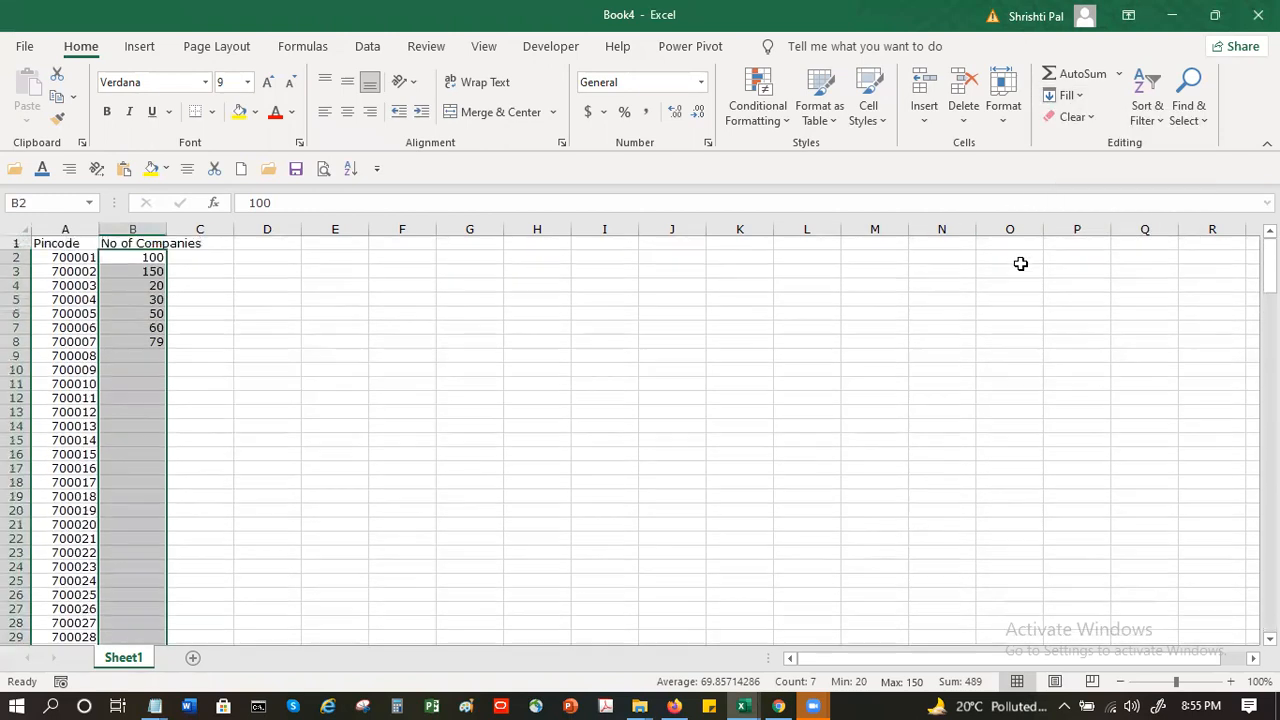
{"action": "left_click", "coordinate": [24, 554]}
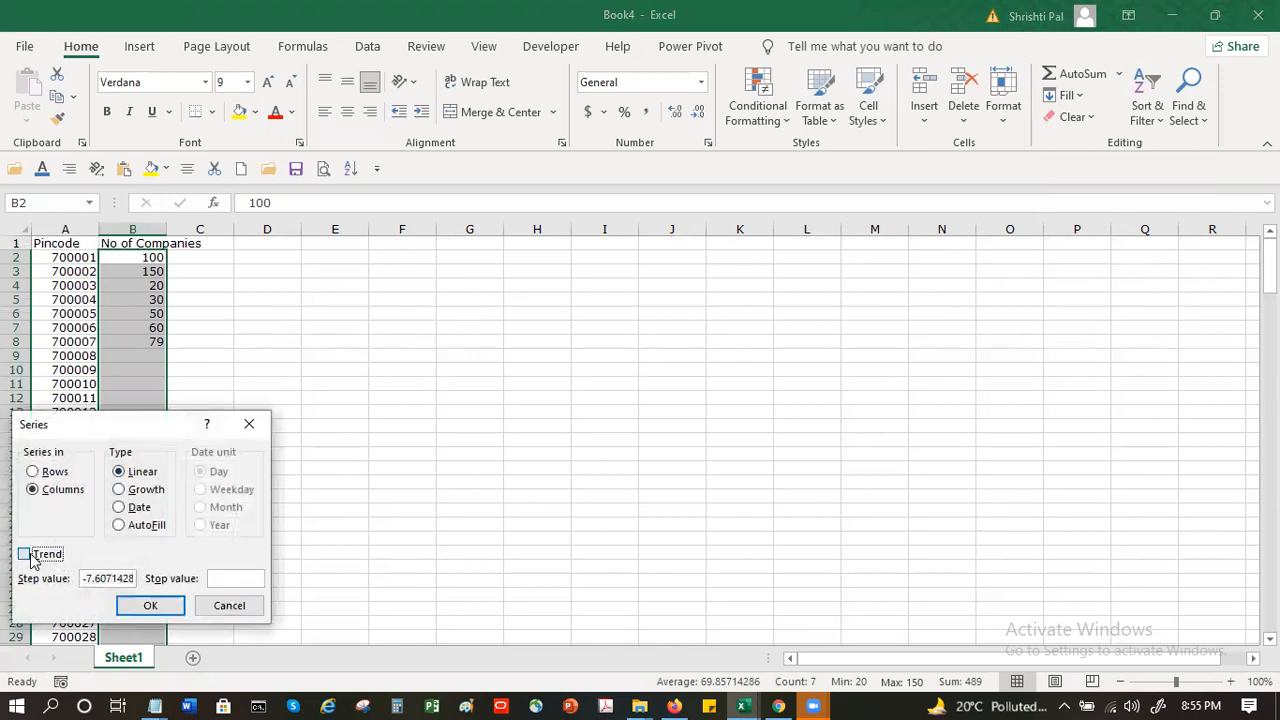
{"action": "left_click", "coordinate": [166, 606]}
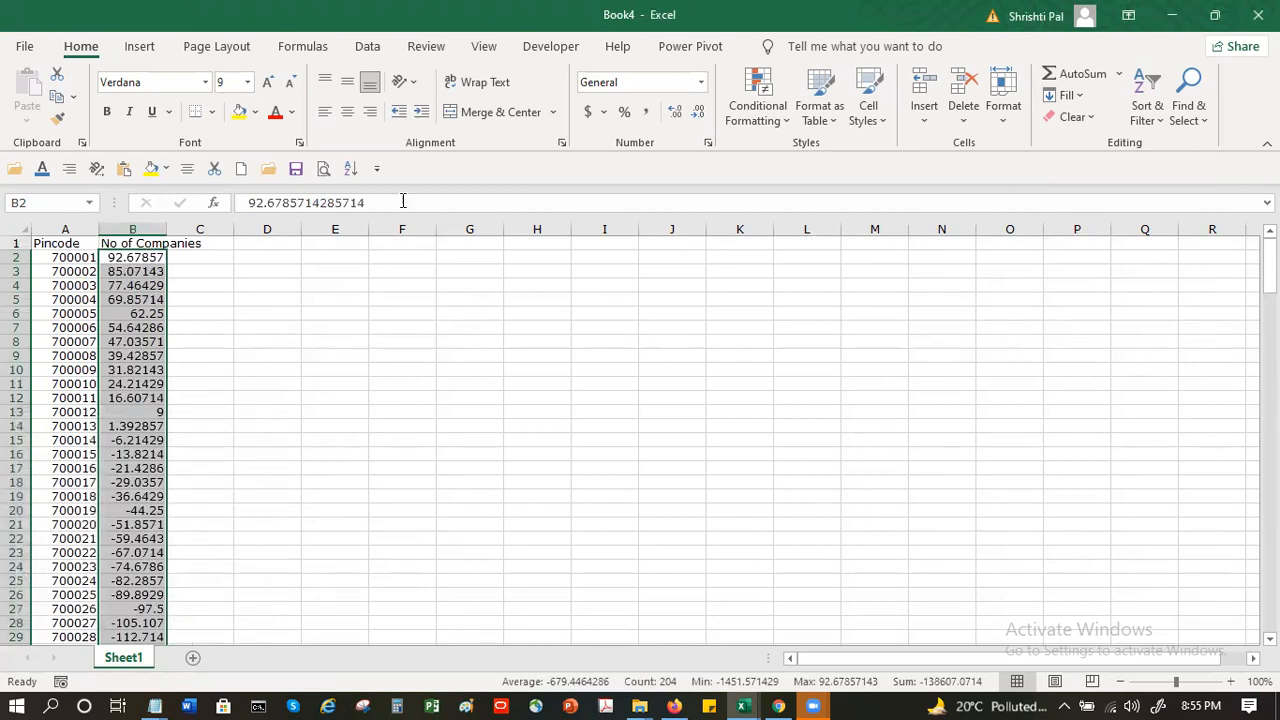
- Format the No of Companies values to show no decimal places
{"action": "left_click", "coordinate": [675, 113]}
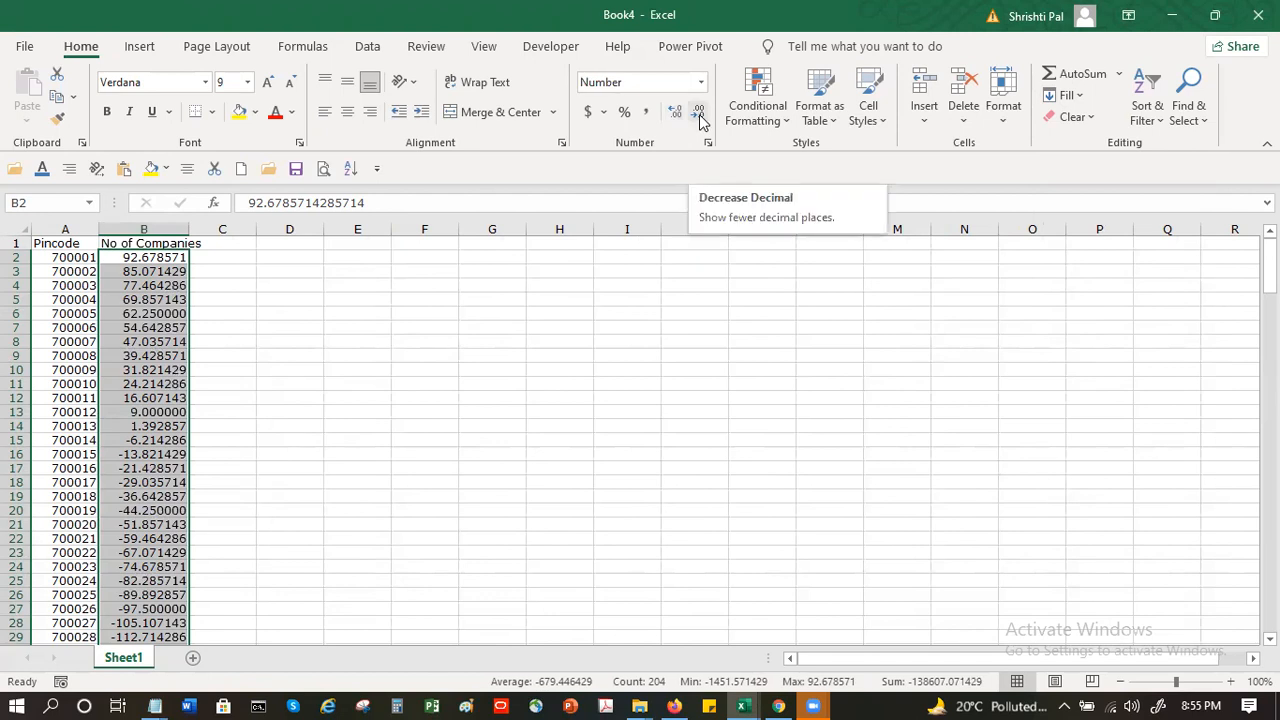
{"action": "left_click", "coordinate": [700, 116]}
{"action": "left_click", "coordinate": [700, 116]}
{"action": "left_click", "coordinate": [700, 116]}
{"action": "left_click", "coordinate": [700, 116]}
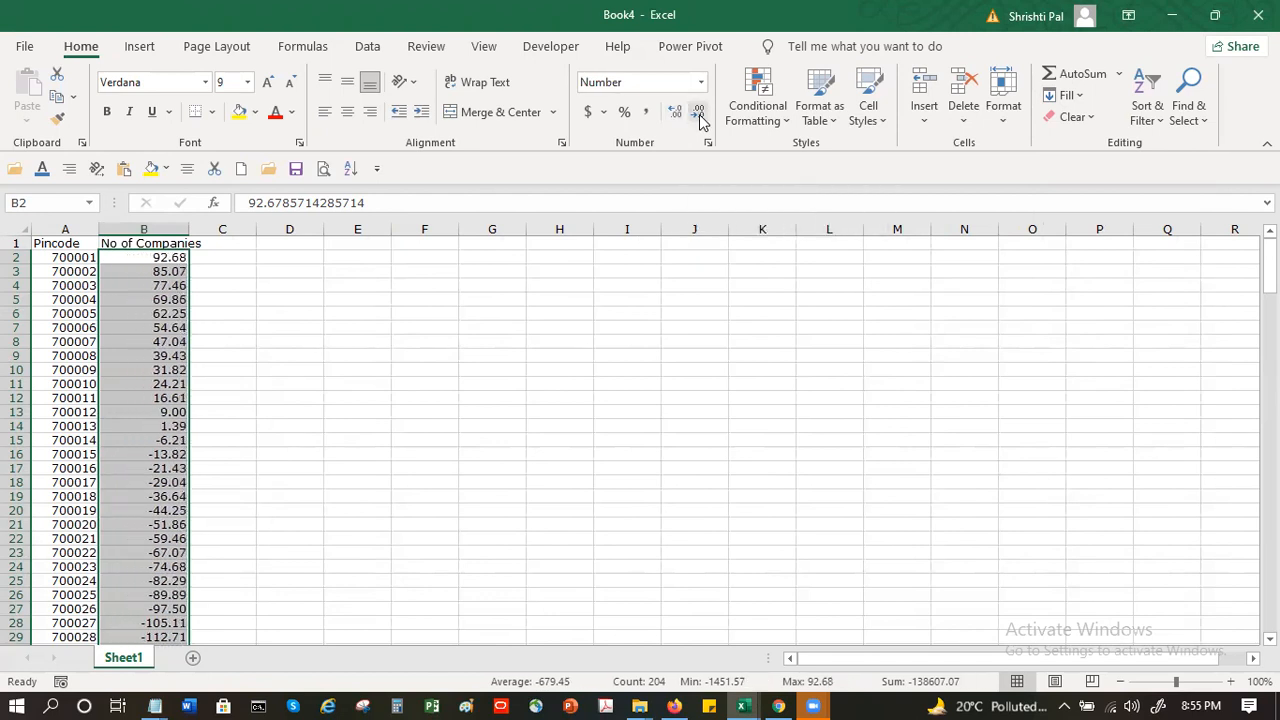
{"action": "left_click", "coordinate": [700, 116]}
{"action": "left_click", "coordinate": [700, 116]}
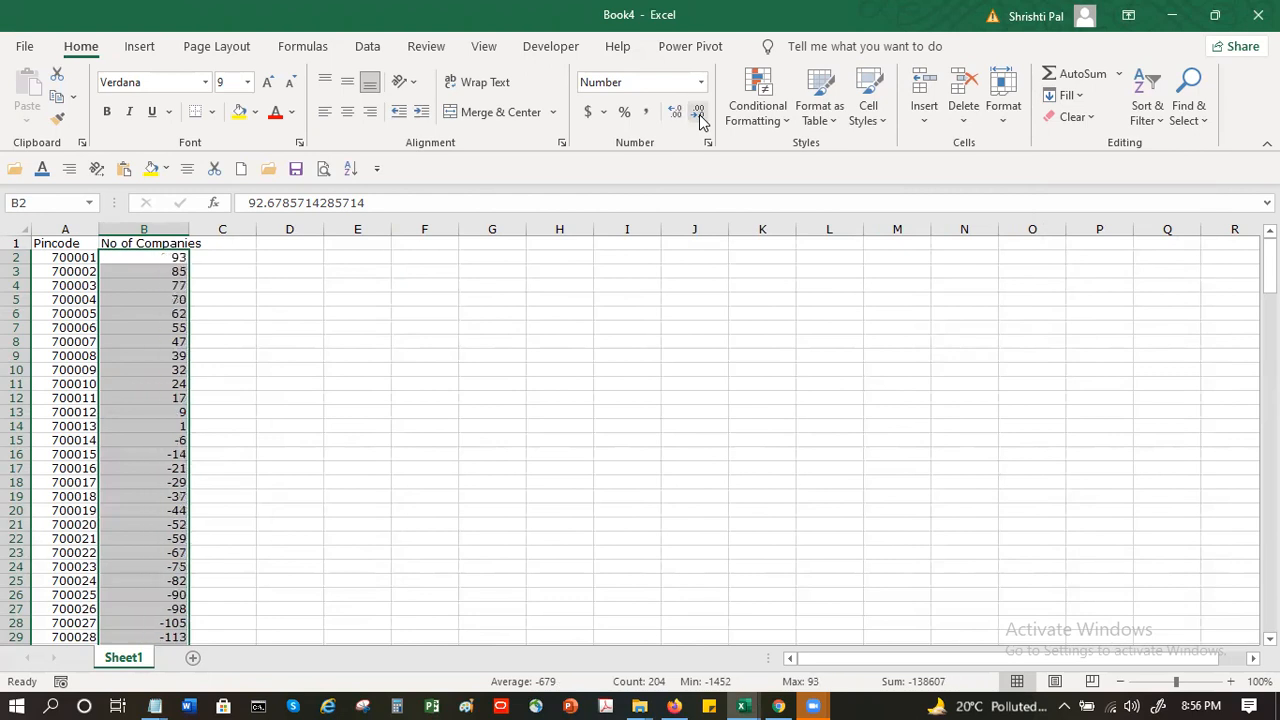
- Review the filled pincodes and company values down the sheet
{"action": "left_click", "coordinate": [320, 552]}
{"action": "scroll", "coordinate": [320, 552], "scroll_direction": "down", "scroll_amount": 12}
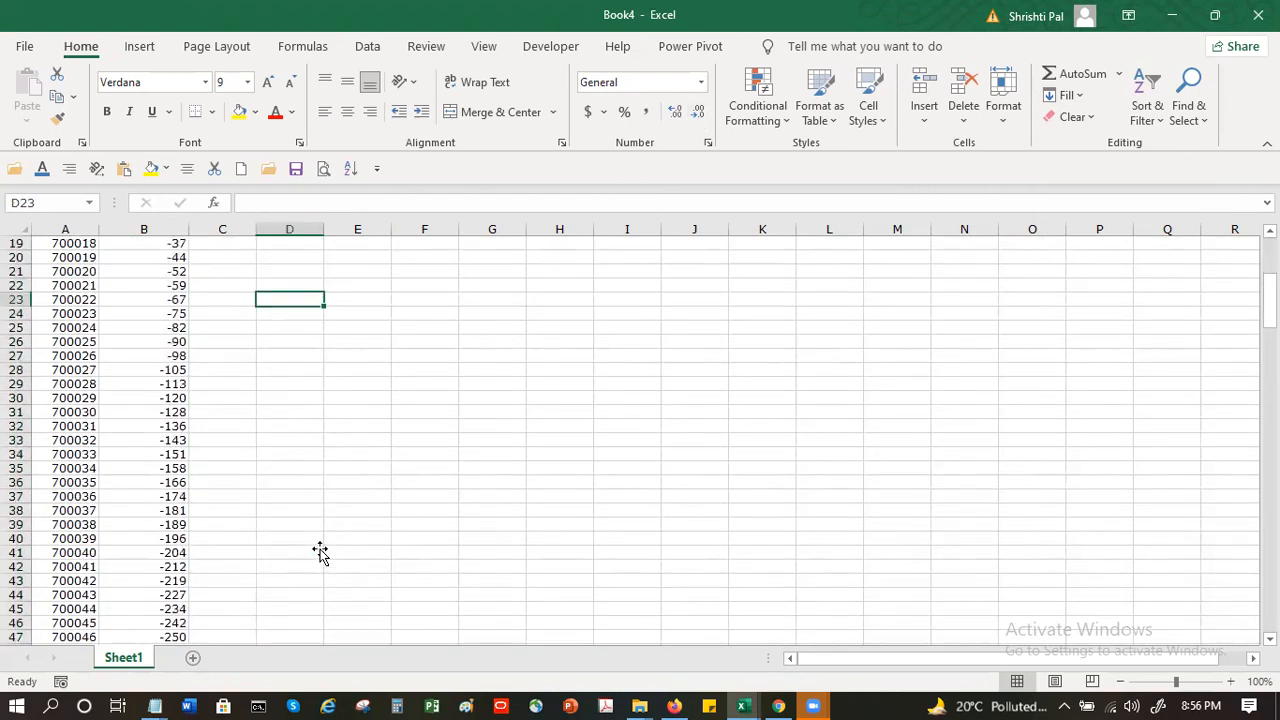
{"action": "scroll", "coordinate": [320, 552], "scroll_direction": "up", "scroll_amount": 5}
{"action": "scroll", "coordinate": [320, 552], "scroll_direction": "down", "scroll_amount": 15}
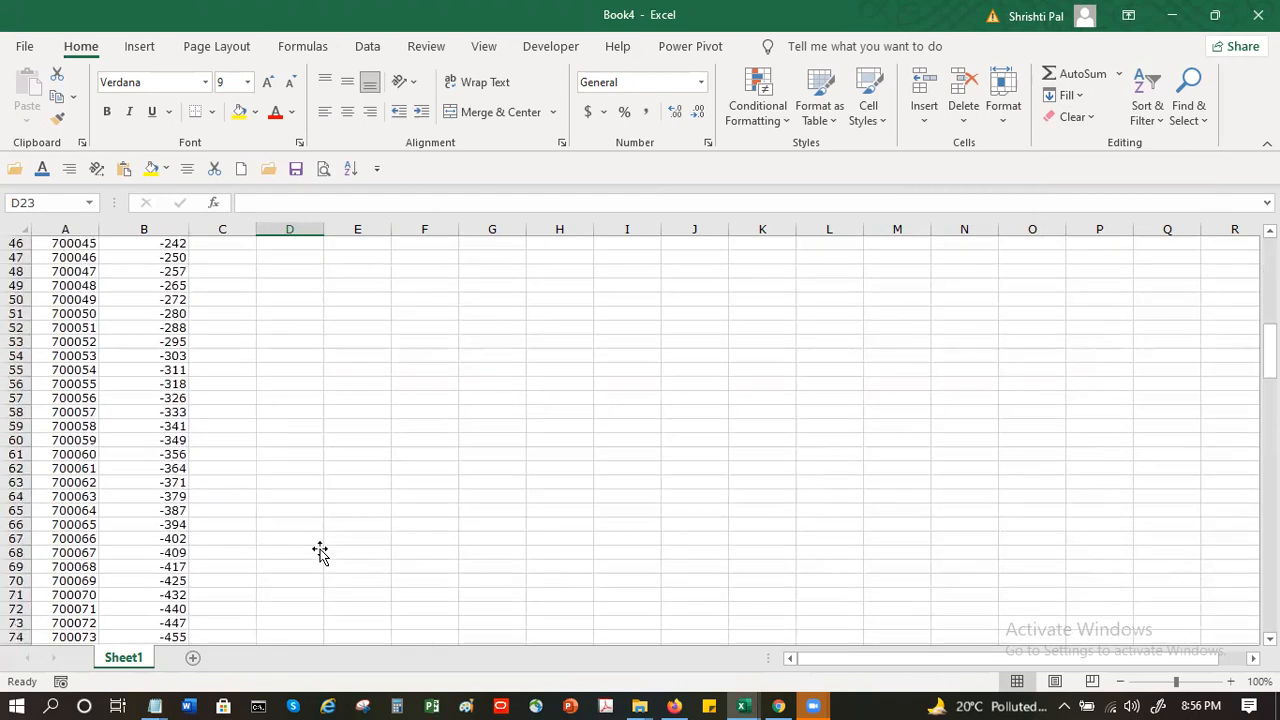
{"action": "scroll", "coordinate": [320, 552], "scroll_direction": "down", "scroll_amount": 7}
{"action": "scroll", "coordinate": [320, 552], "scroll_direction": "up", "scroll_amount": 20}
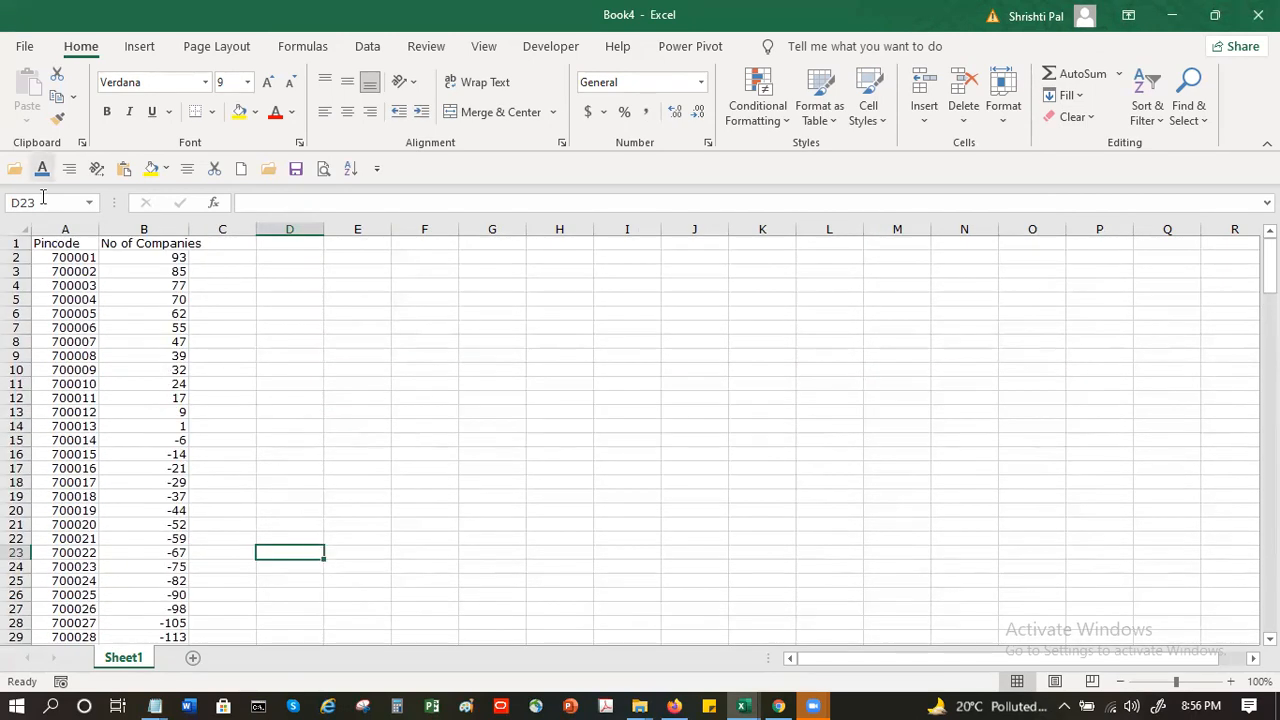
- Save the workbook in the Documents folder as an Excel Workbook named anton-pincode-map2
{"action": "left_click", "coordinate": [26, 47]}
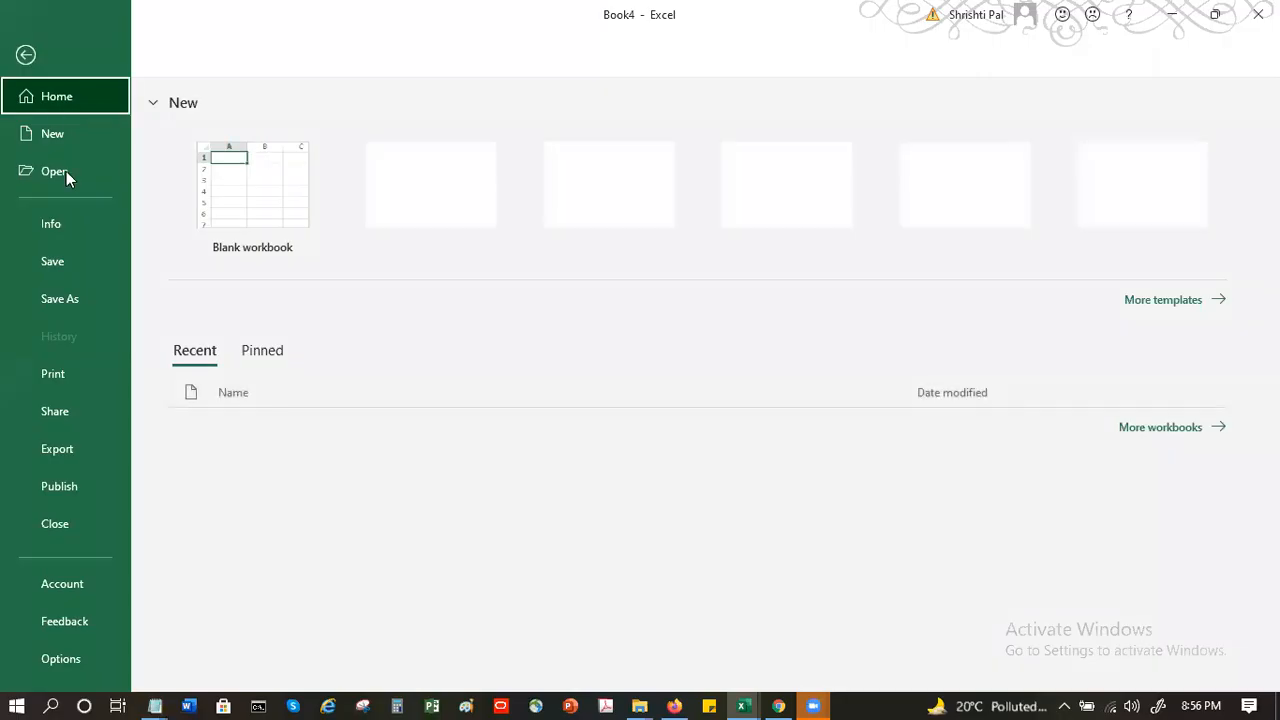
{"action": "left_click", "coordinate": [83, 304]}
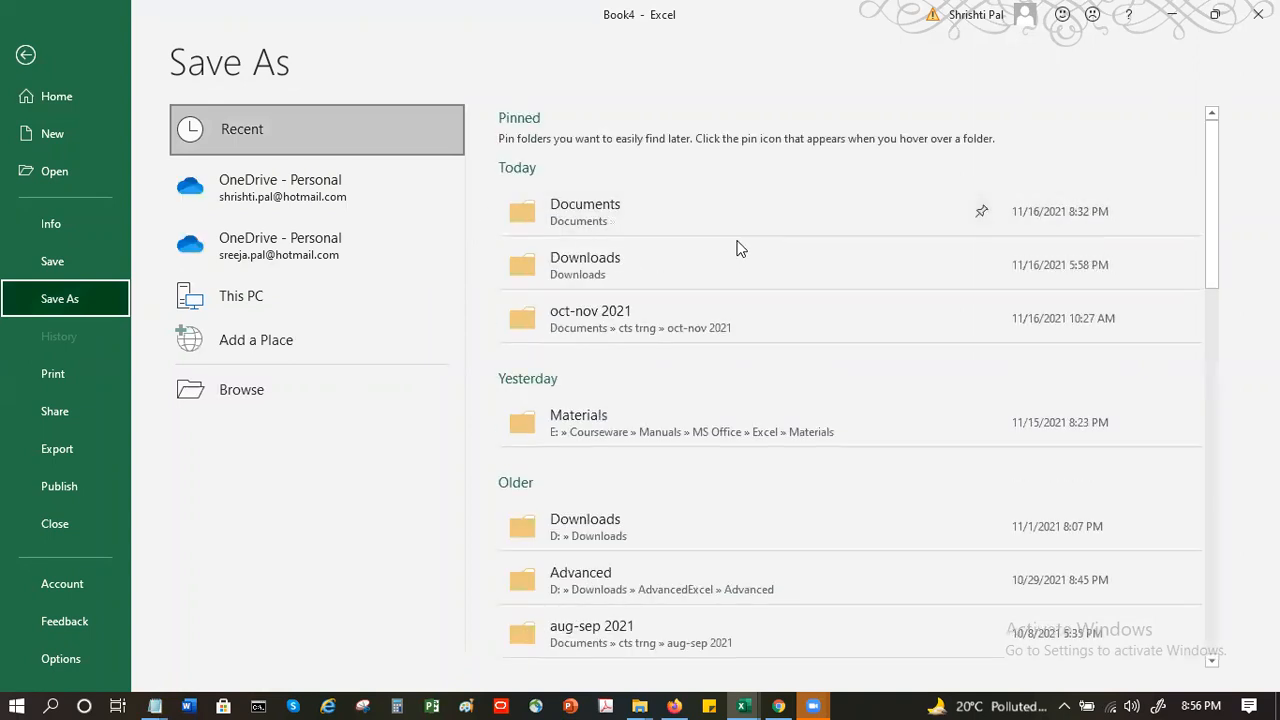
{"action": "left_click", "coordinate": [727, 212]}
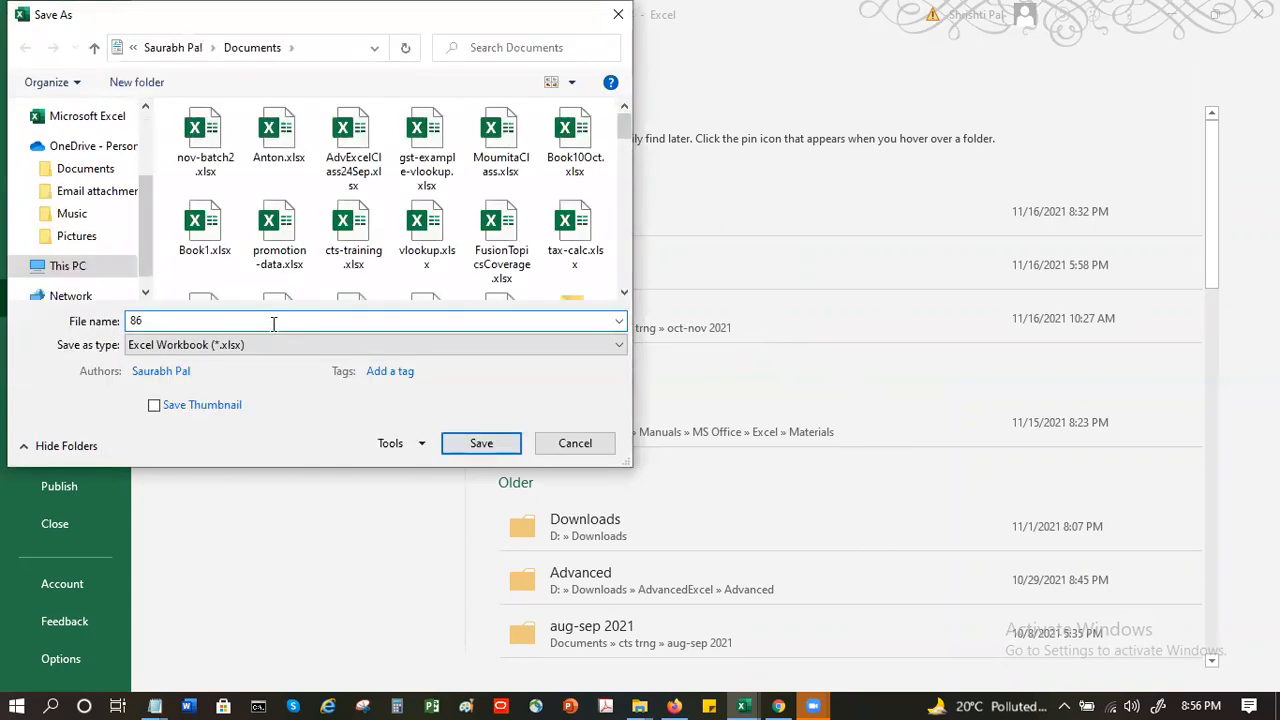
{"action": "double_click", "coordinate": [273, 323]}
{"action": "type", "text": "anton"}
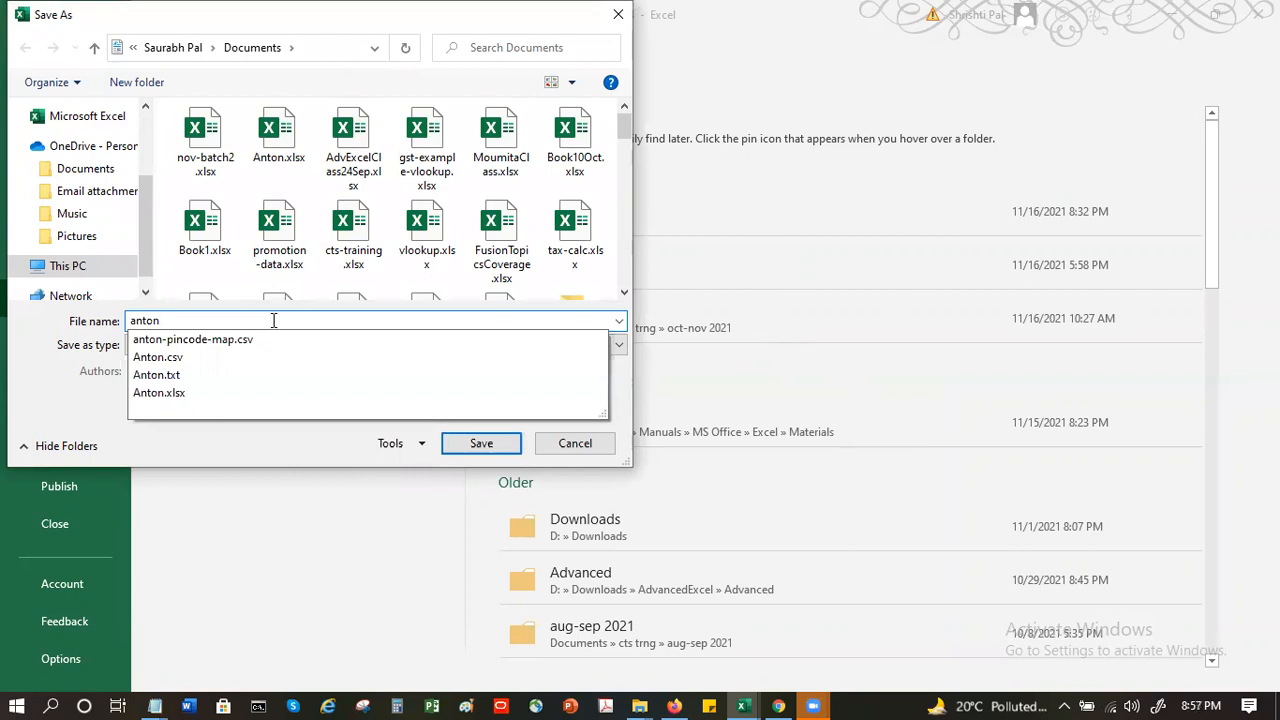
{"action": "type", "text": "-pincode"}
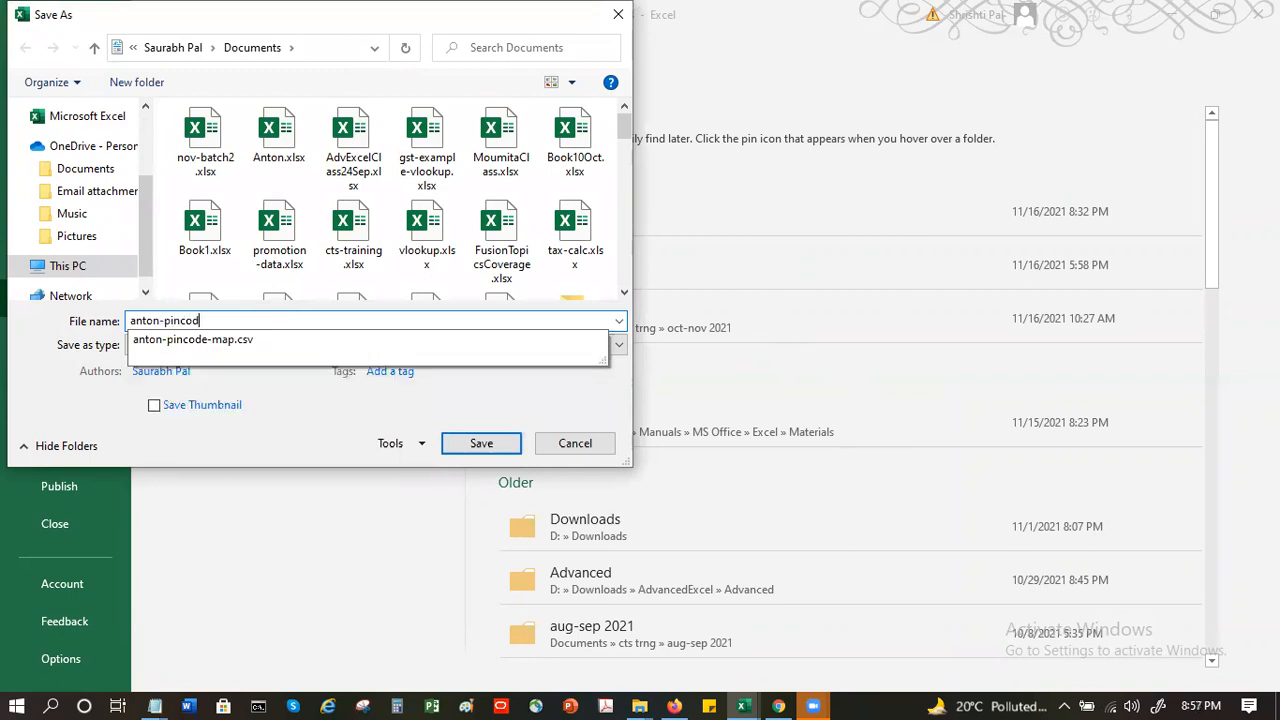
{"action": "type", "text": "-maps"}
{"action": "key", "text": "BackSpace"}
{"action": "type", "text": "2"}
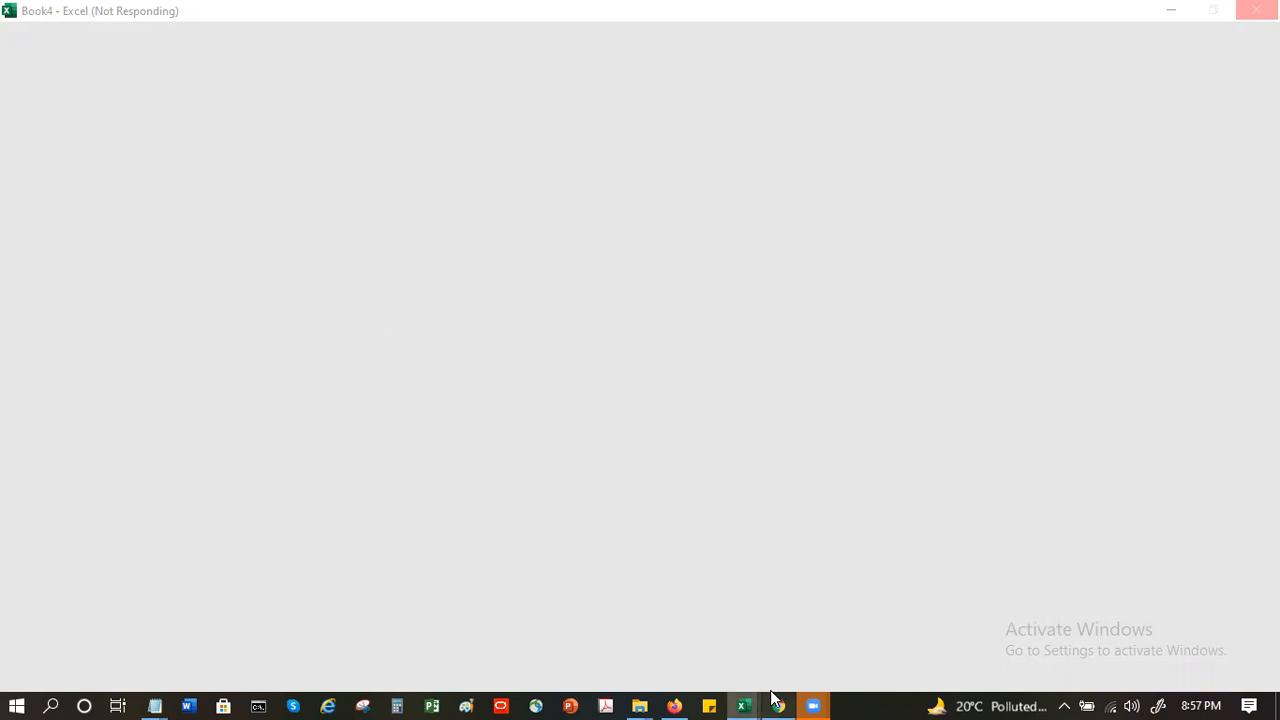
{"action": "left_click", "coordinate": [810, 703]}
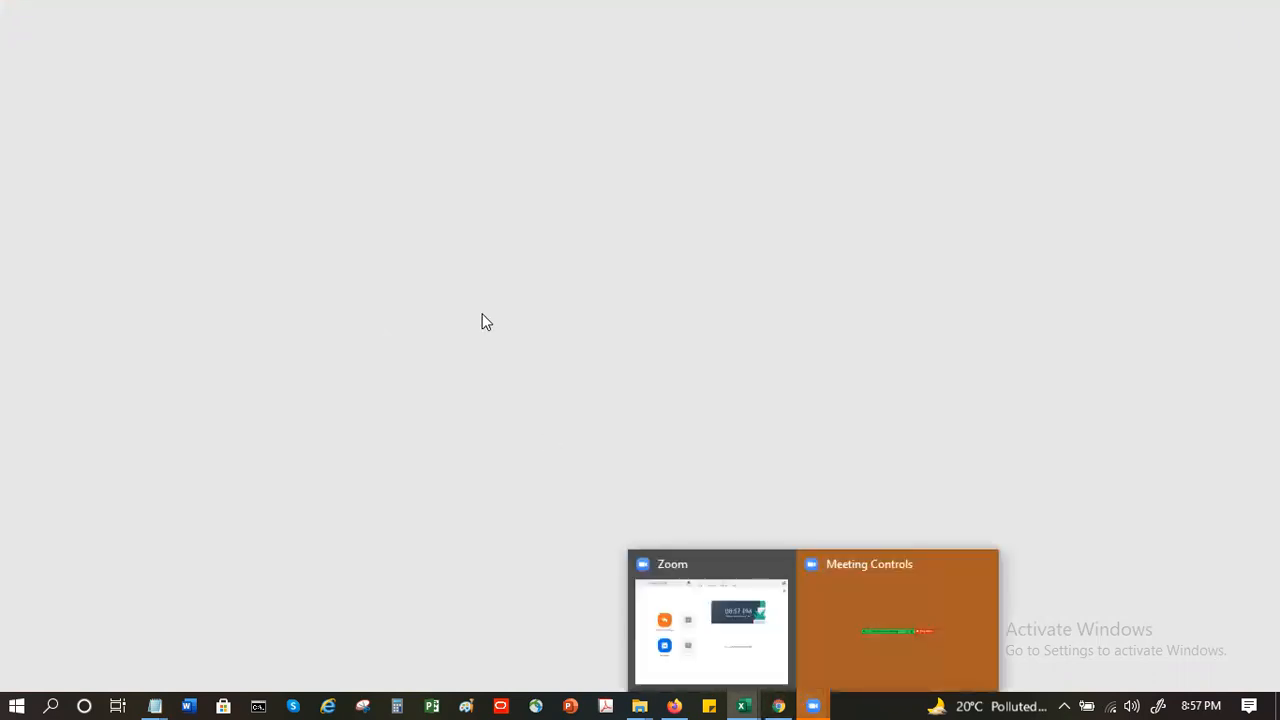
{"action": "left_click", "coordinate": [454, 275]}
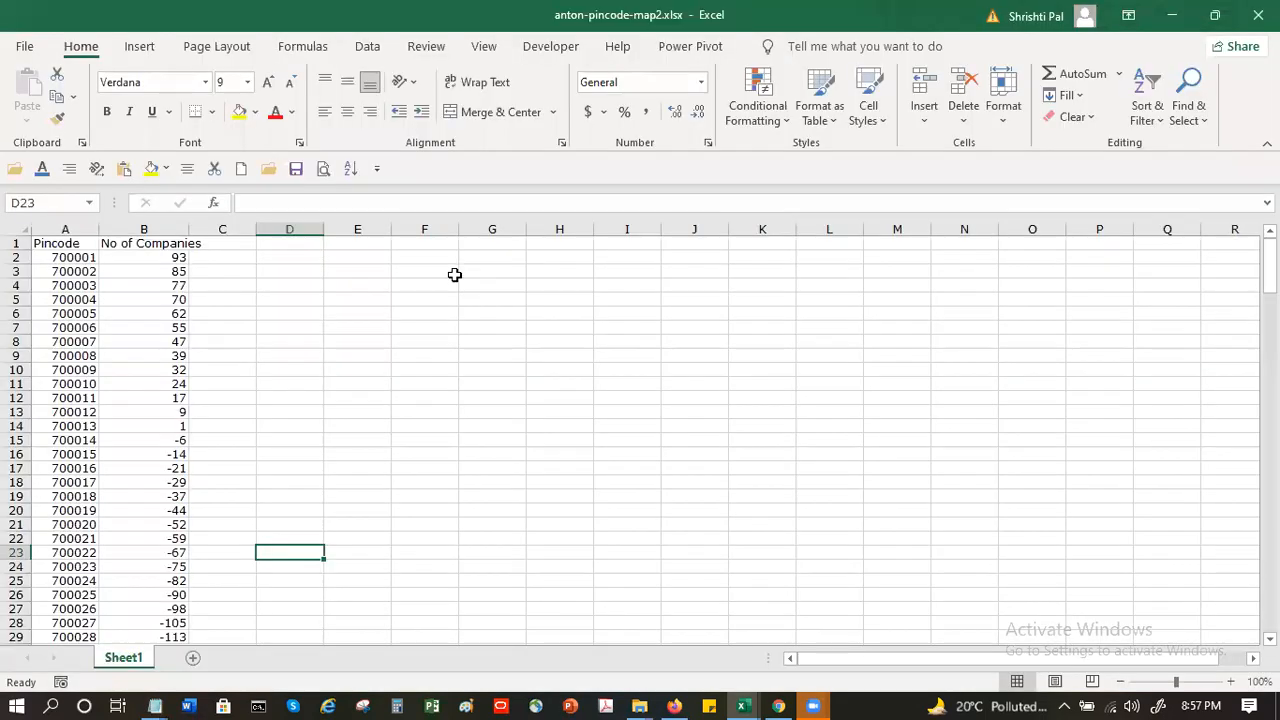
{"action": "left_click", "coordinate": [455, 274]}
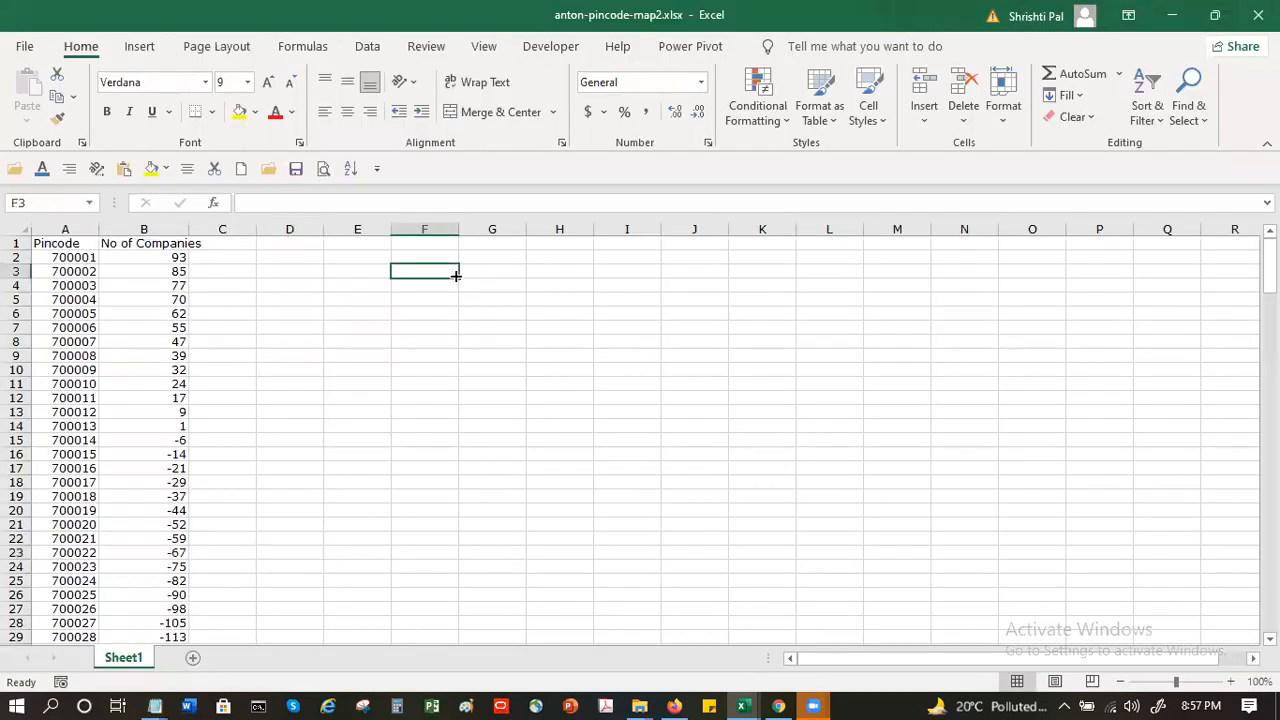
- Save a CSV (Comma delimited) copy of anton-pincode-map2 in the Documents folder and close the file
{"action": "left_click", "coordinate": [20, 45]}
{"action": "left_click", "coordinate": [69, 300]}
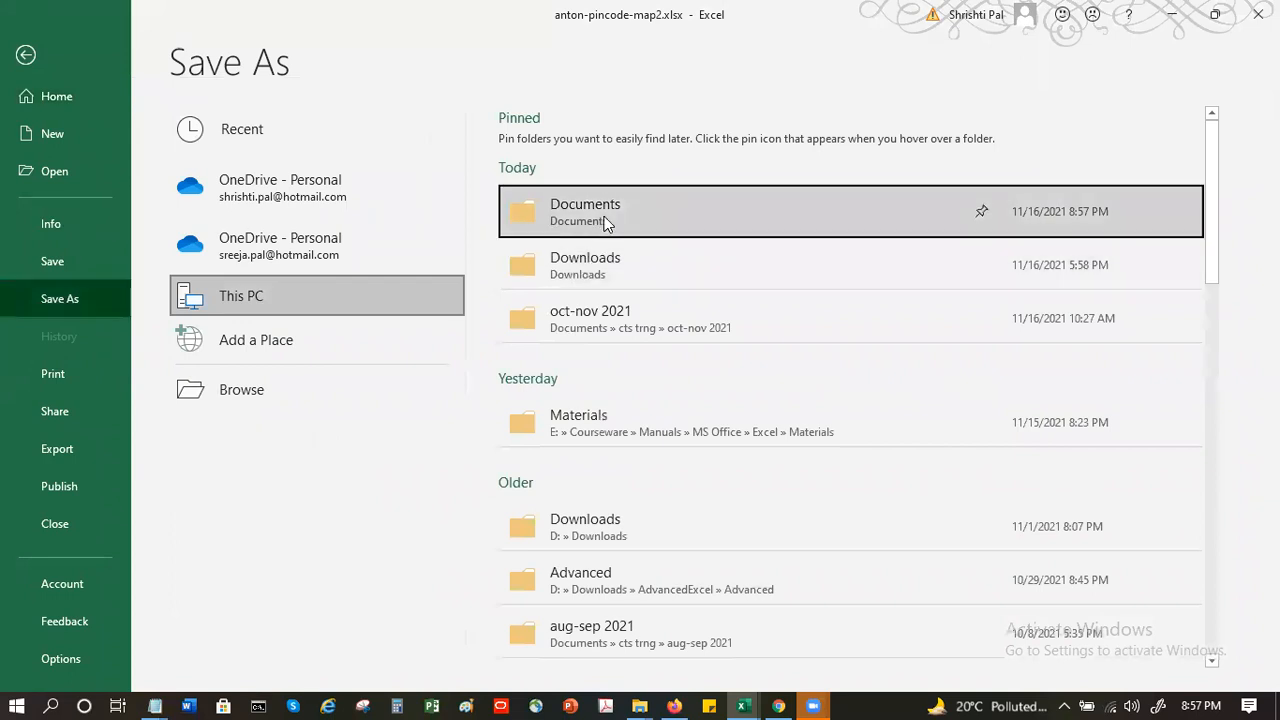
{"action": "left_click", "coordinate": [605, 222]}
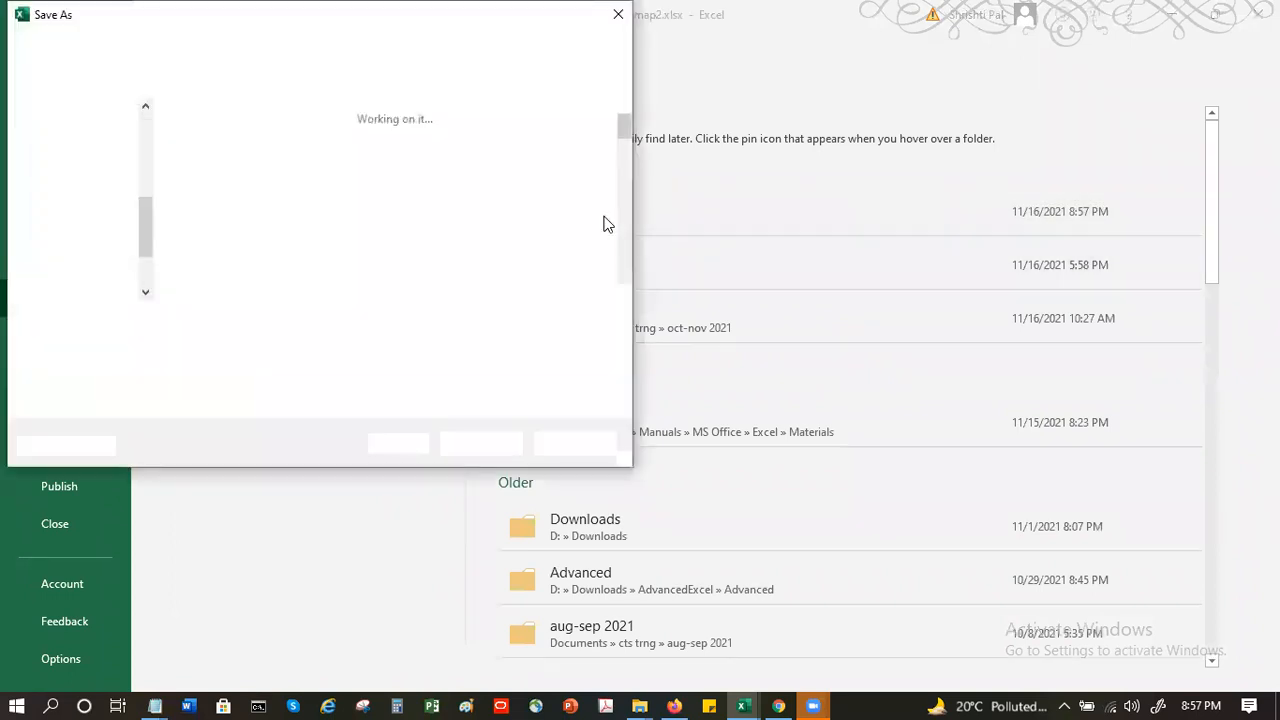
{"action": "left_click", "coordinate": [311, 343]}
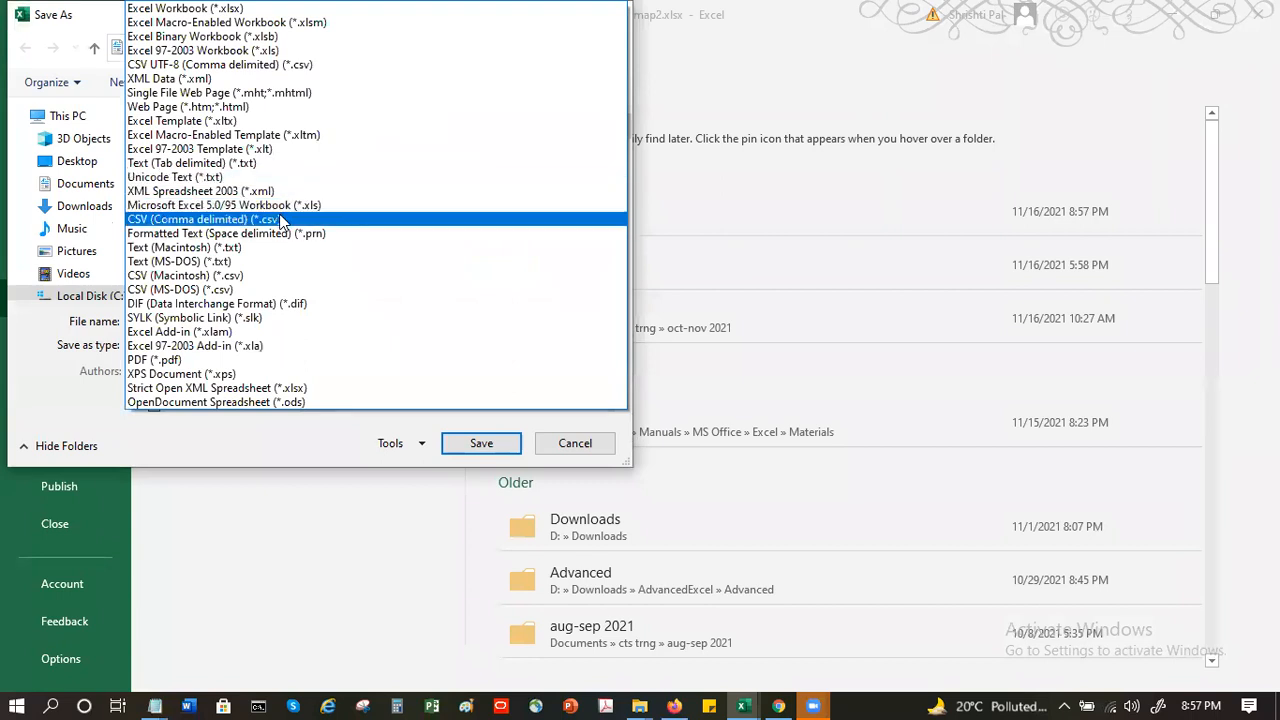
{"action": "left_click", "coordinate": [281, 220]}
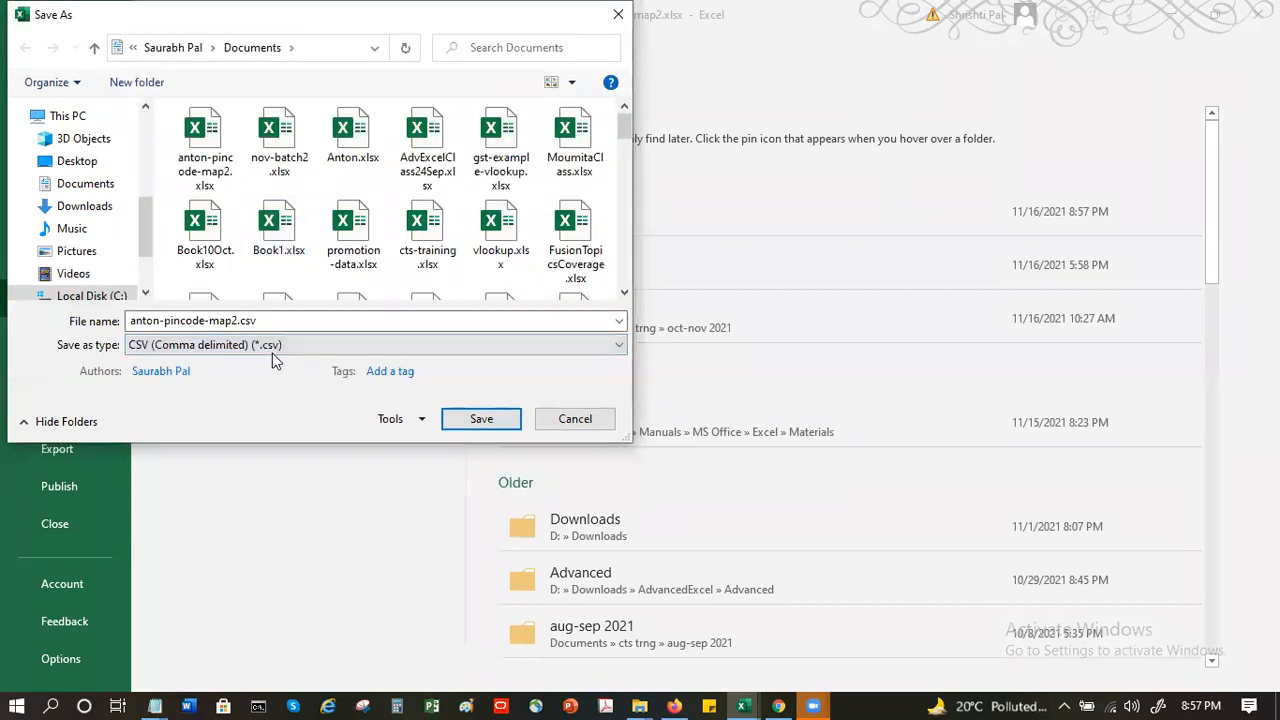
{"action": "left_click", "coordinate": [494, 421]}
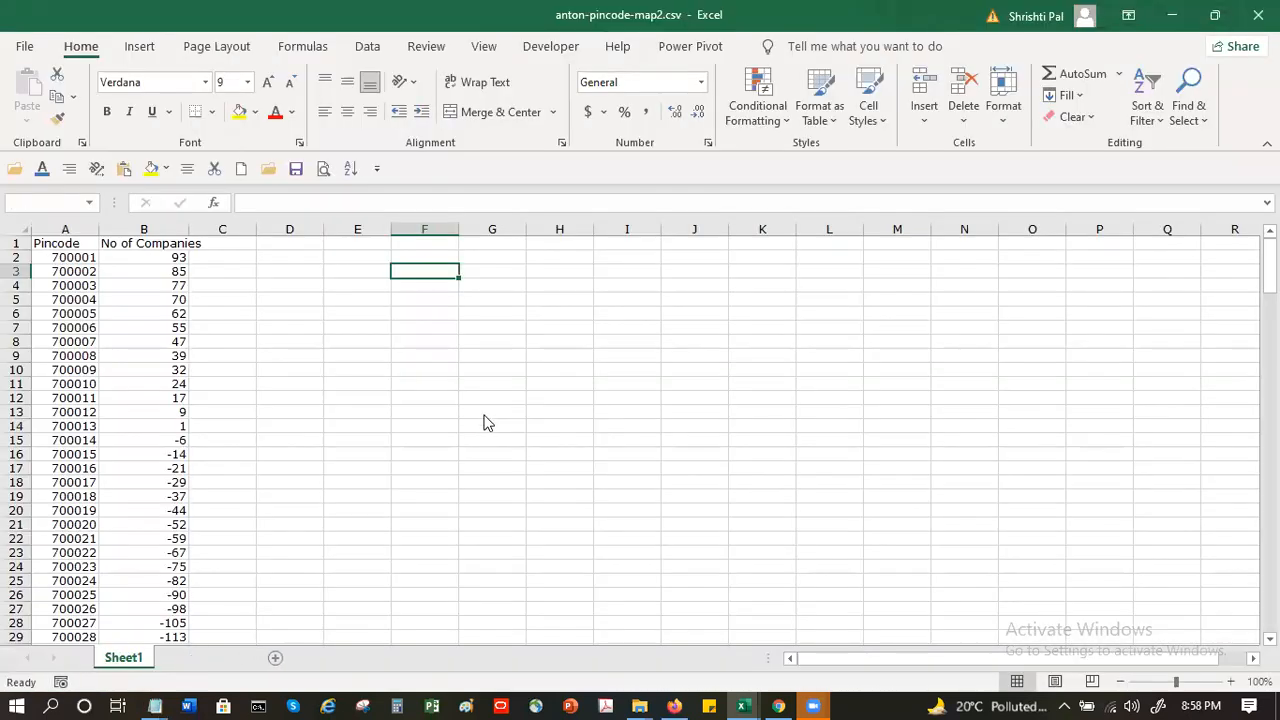
{"action": "left_click", "coordinate": [569, 412]}
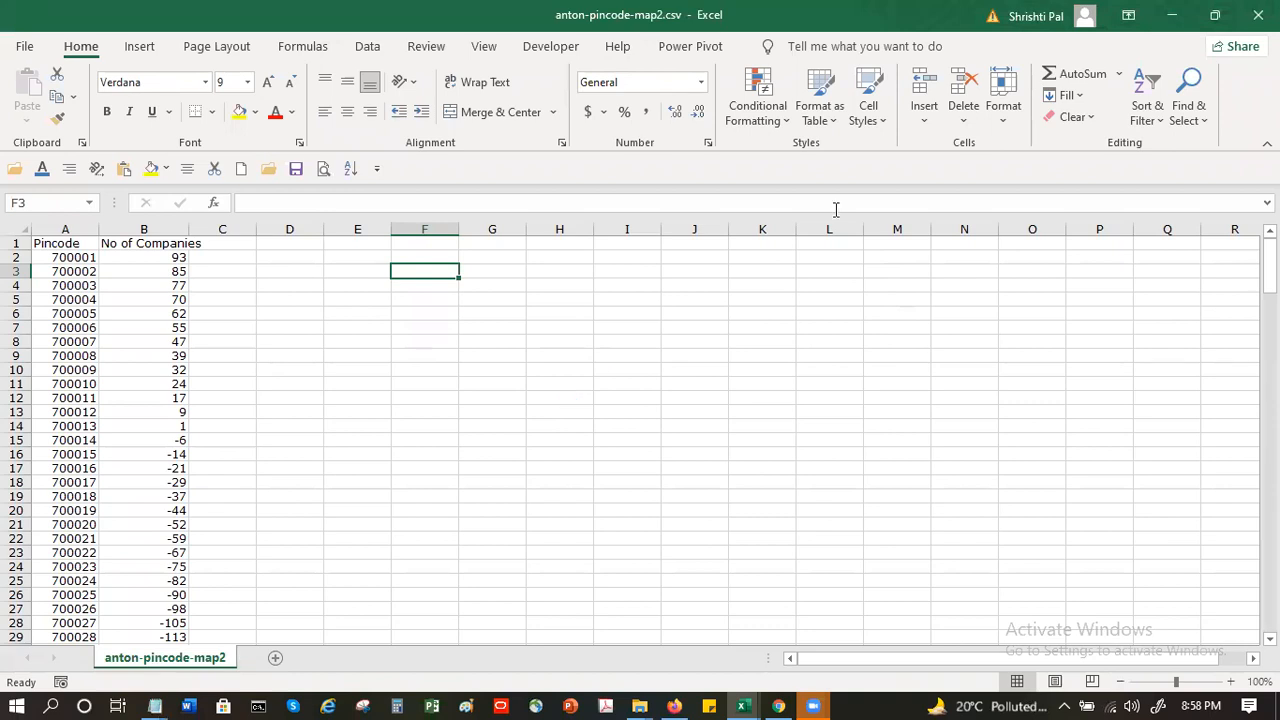
{"action": "left_click", "coordinate": [1258, 15]}
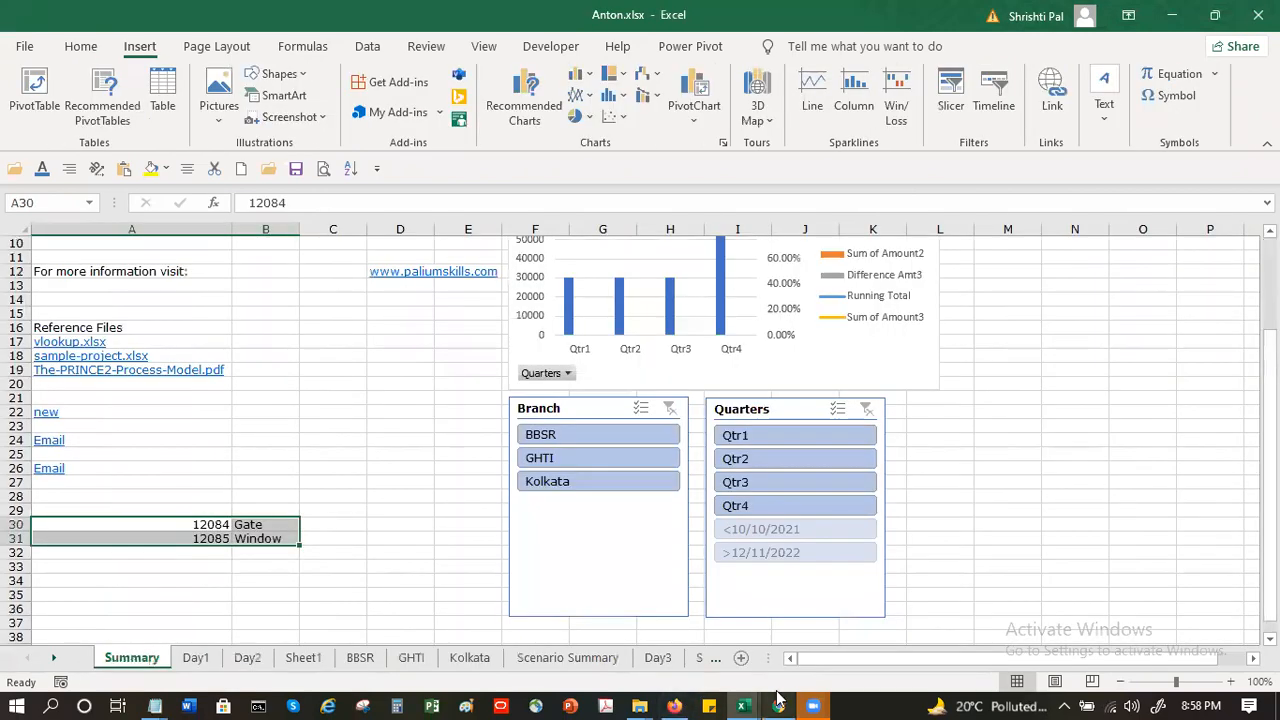
- Switch to Google My Maps in Chrome and upload anton-pincode-map2.csv from the Documents folder into the untitled layer
{"action": "left_click", "coordinate": [778, 698]}
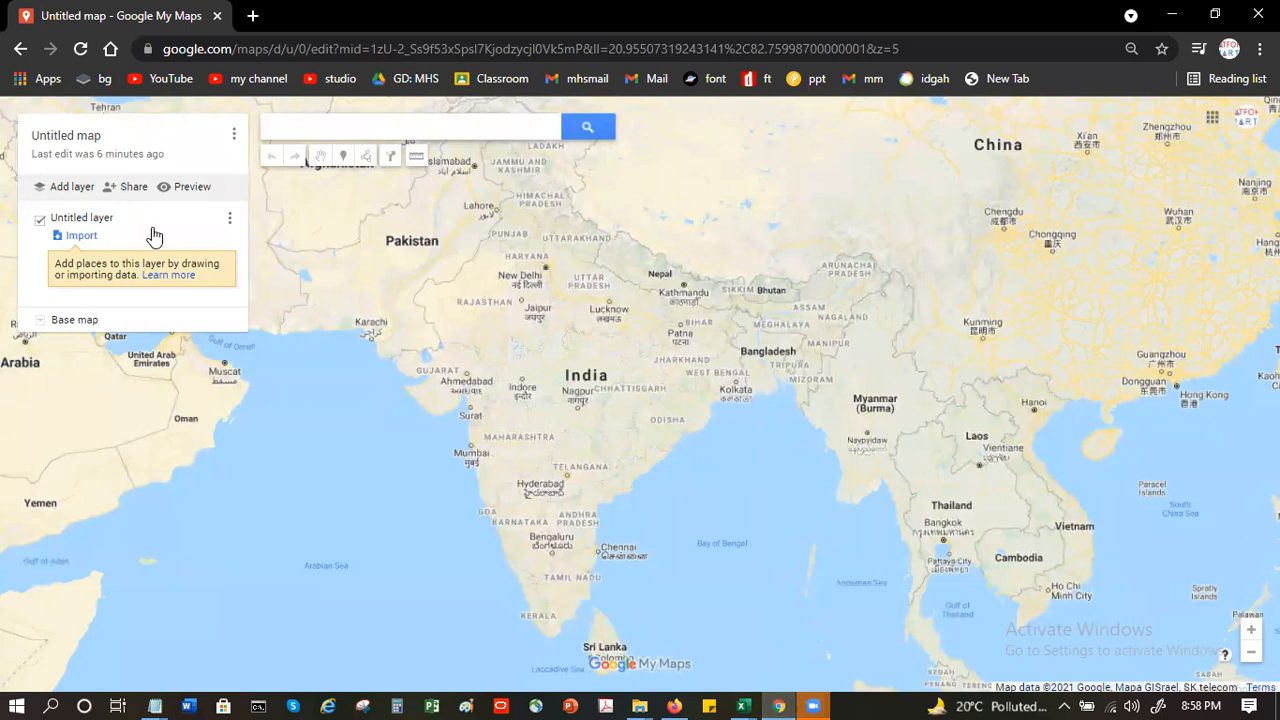
{"action": "left_click", "coordinate": [83, 240]}
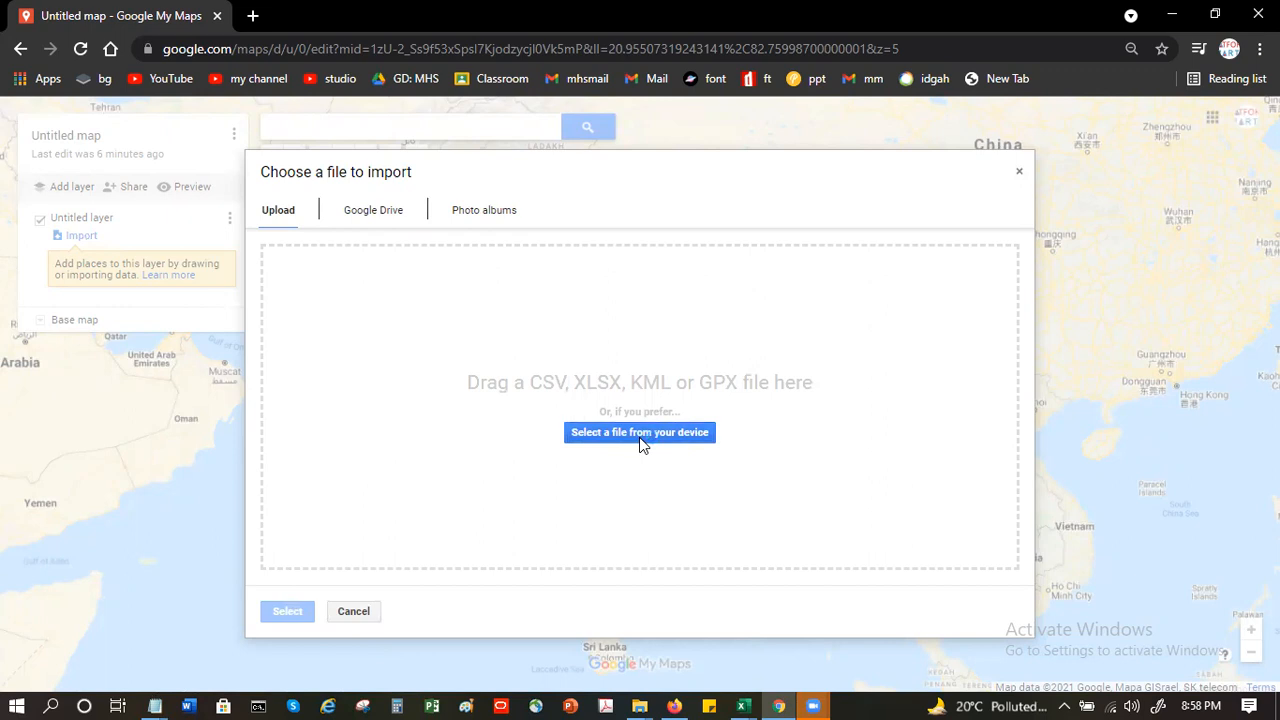
{"action": "left_click", "coordinate": [641, 443]}
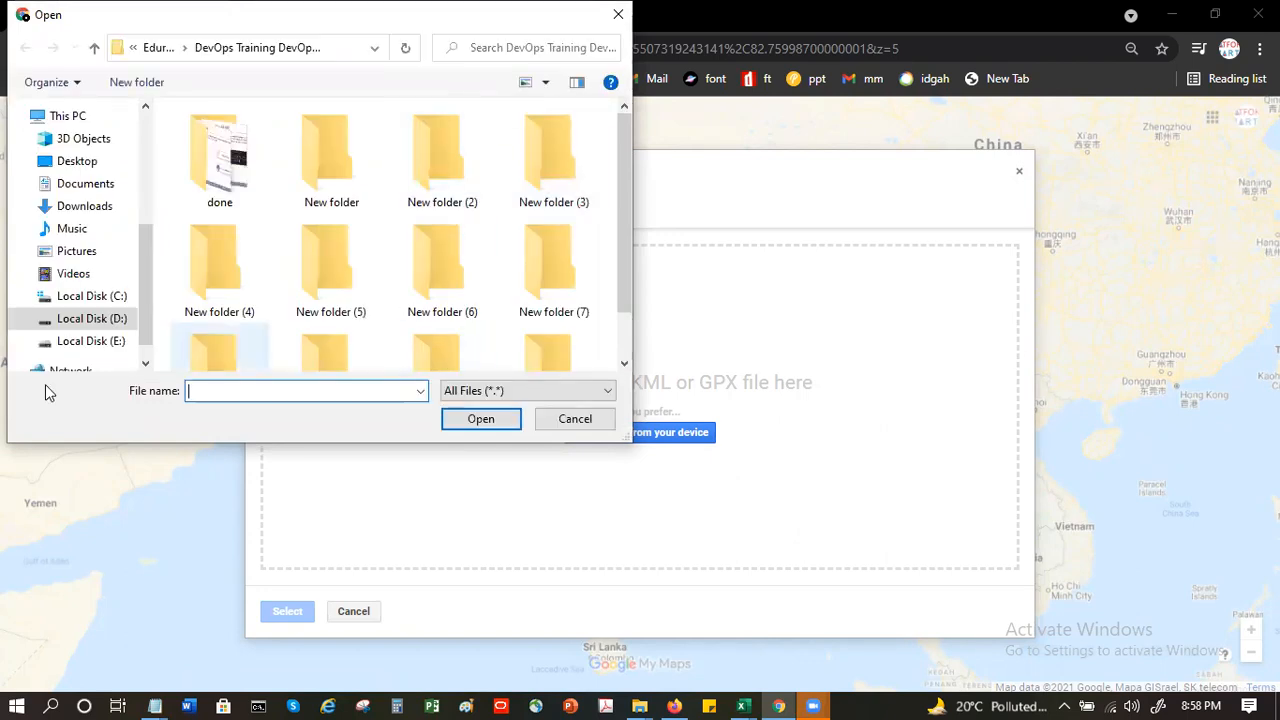
{"action": "left_click", "coordinate": [85, 186]}
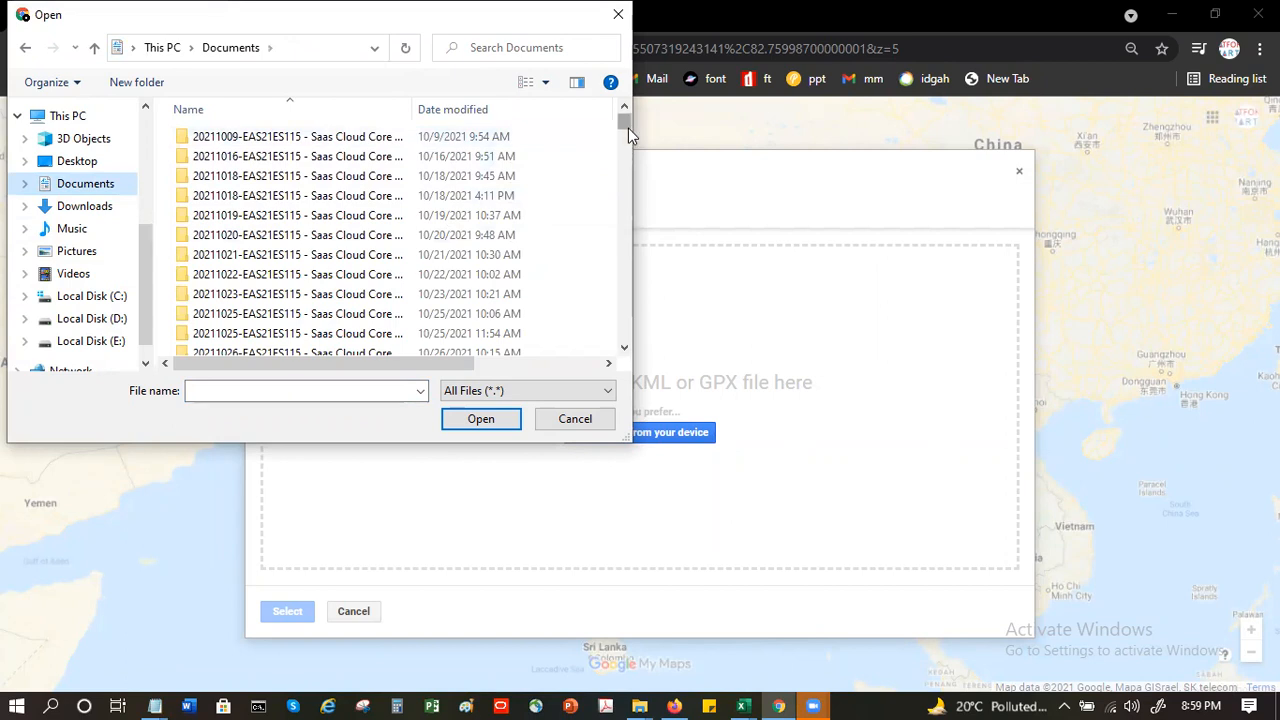
{"action": "left_click_drag", "start_coordinate": [624, 118], "coordinate": [623, 171]}
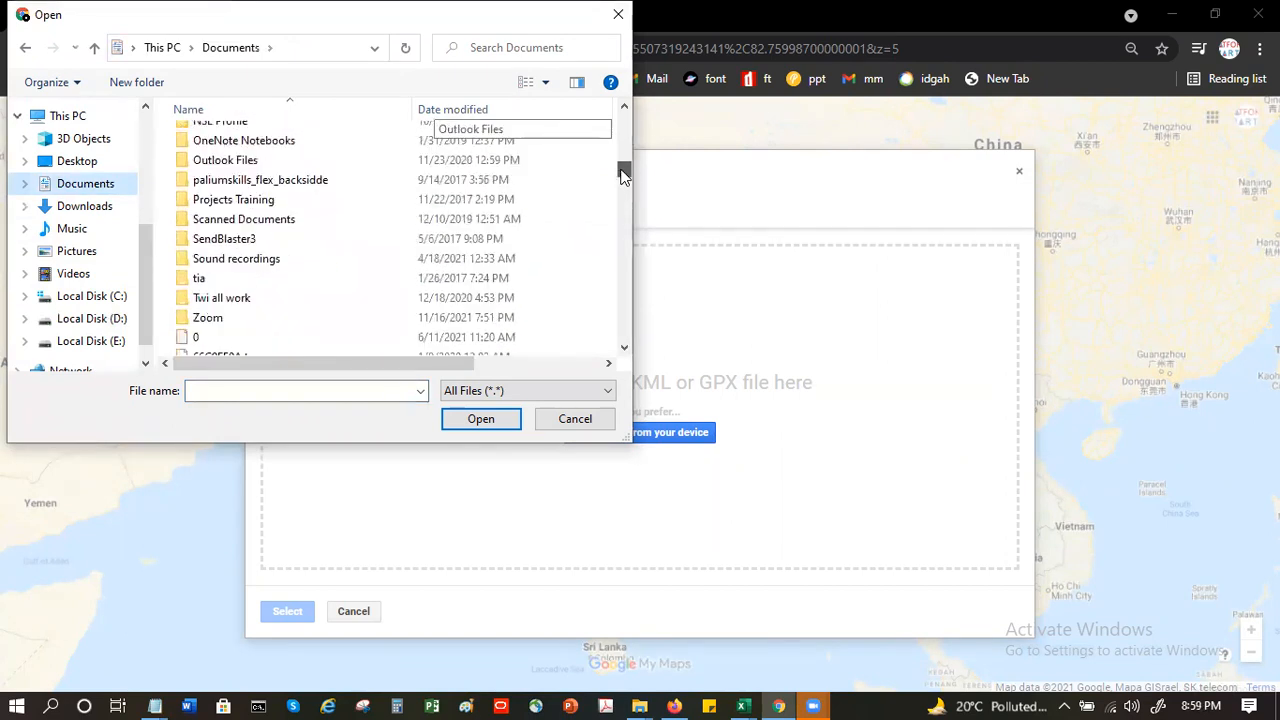
{"action": "scroll", "coordinate": [571, 180], "scroll_direction": "down", "scroll_amount": 5}
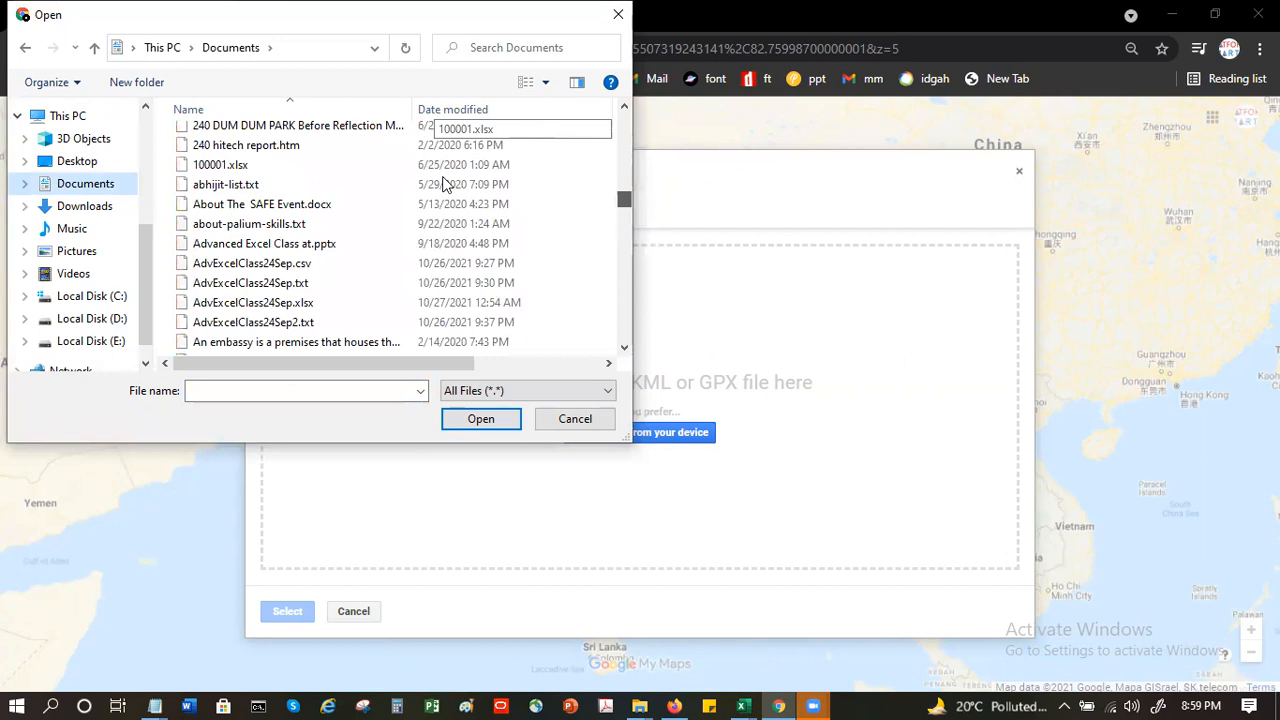
{"action": "scroll", "coordinate": [400, 137], "scroll_direction": "down", "scroll_amount": 5}
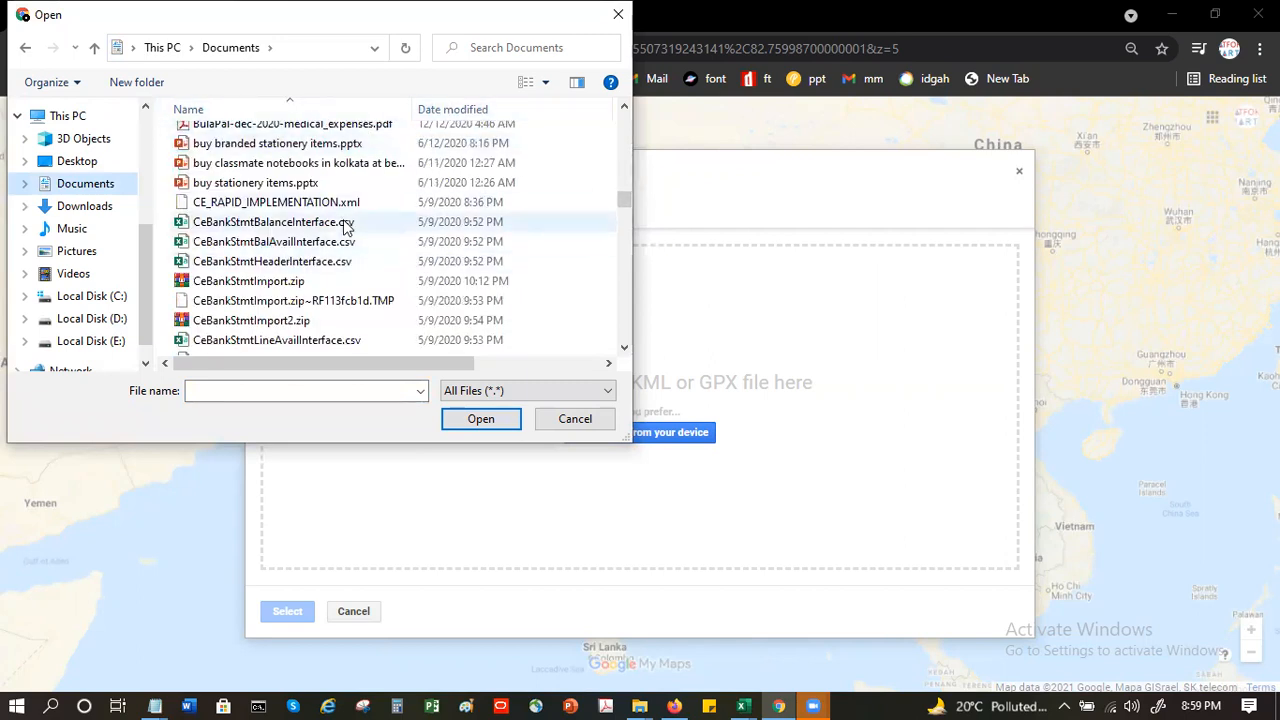
{"action": "left_click", "coordinate": [624, 106]}
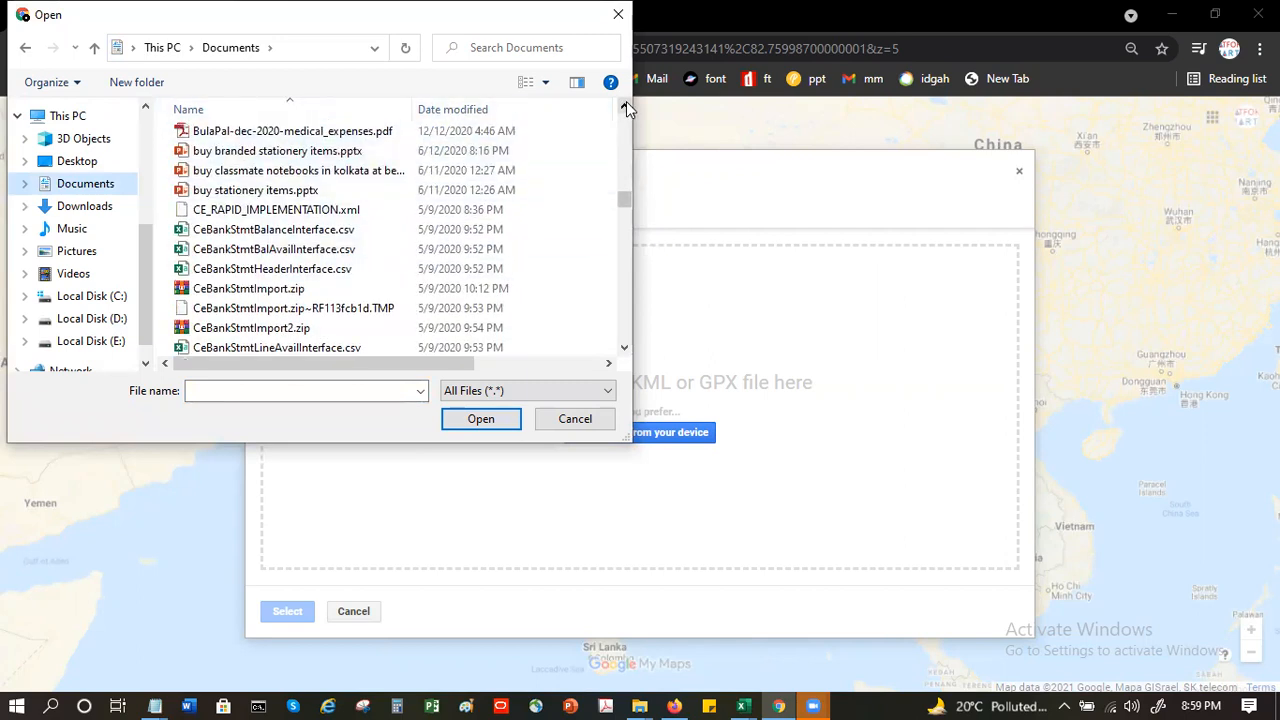
{"action": "left_click", "coordinate": [625, 105]}
{"action": "left_click", "coordinate": [625, 105]}
{"action": "left_click", "coordinate": [625, 105]}
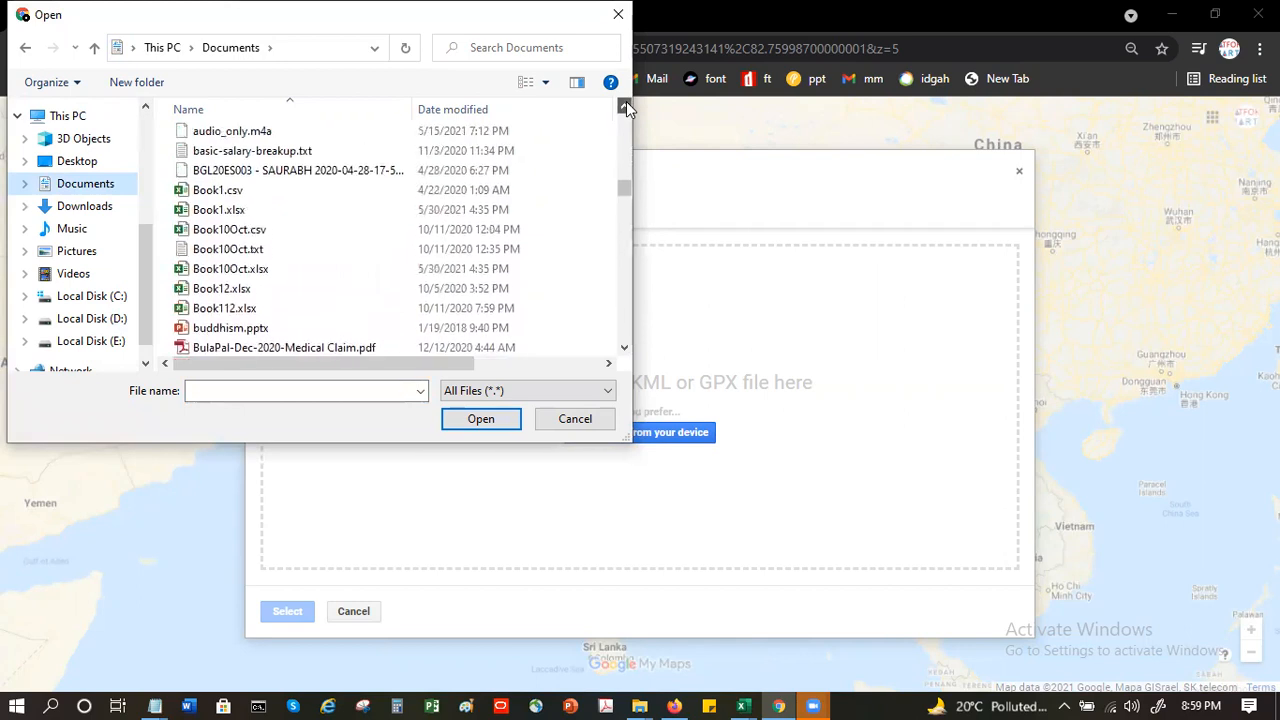
{"action": "left_click", "coordinate": [625, 105]}
{"action": "left_click", "coordinate": [625, 105]}
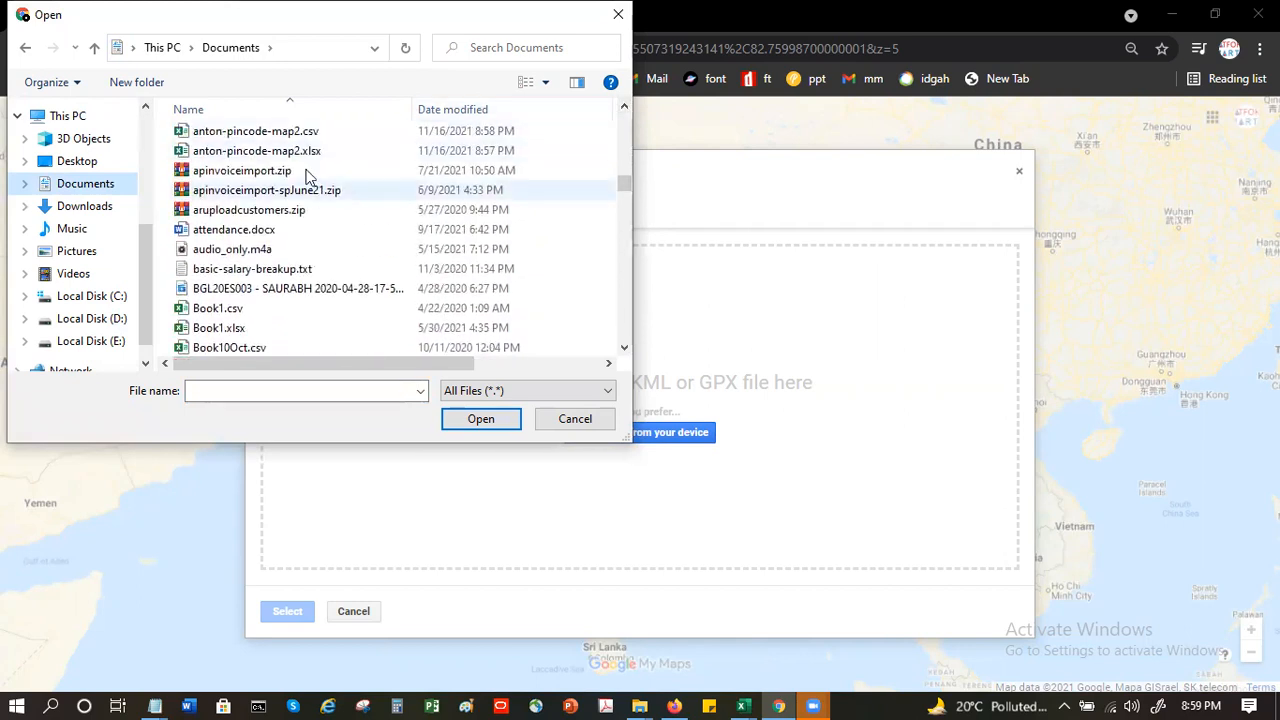
{"action": "left_click", "coordinate": [305, 136]}
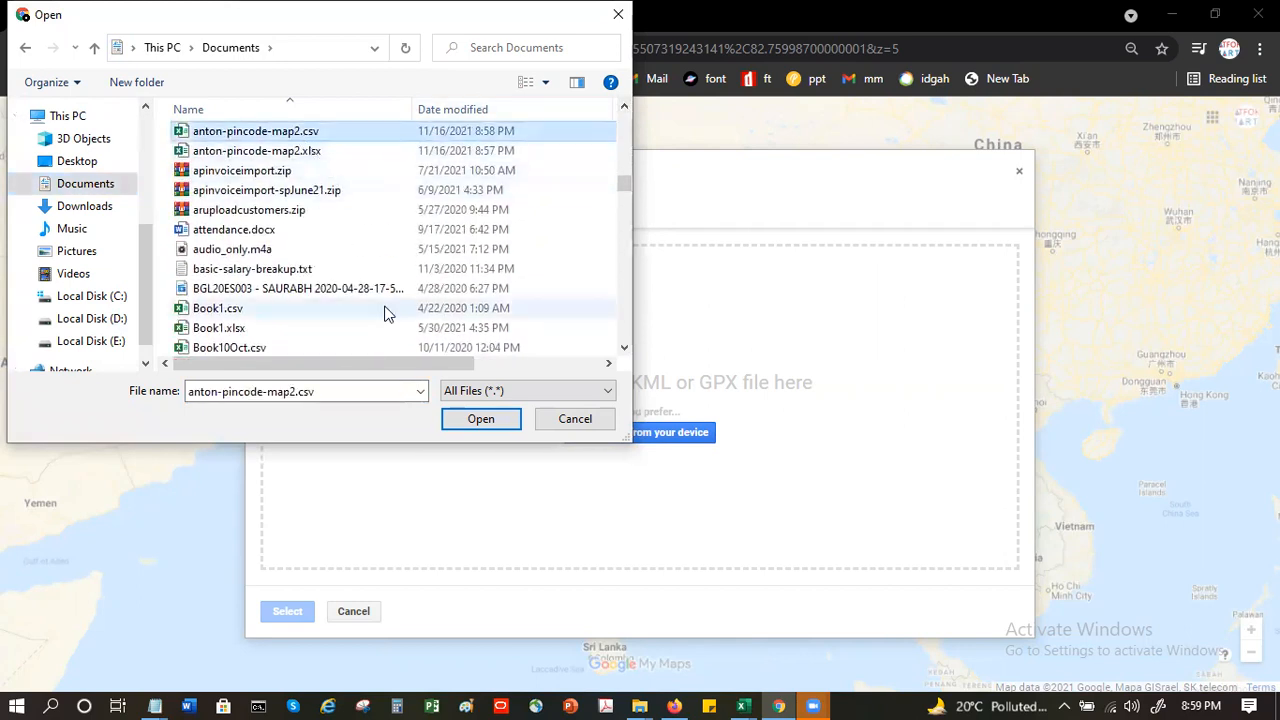
{"action": "left_click", "coordinate": [491, 424]}
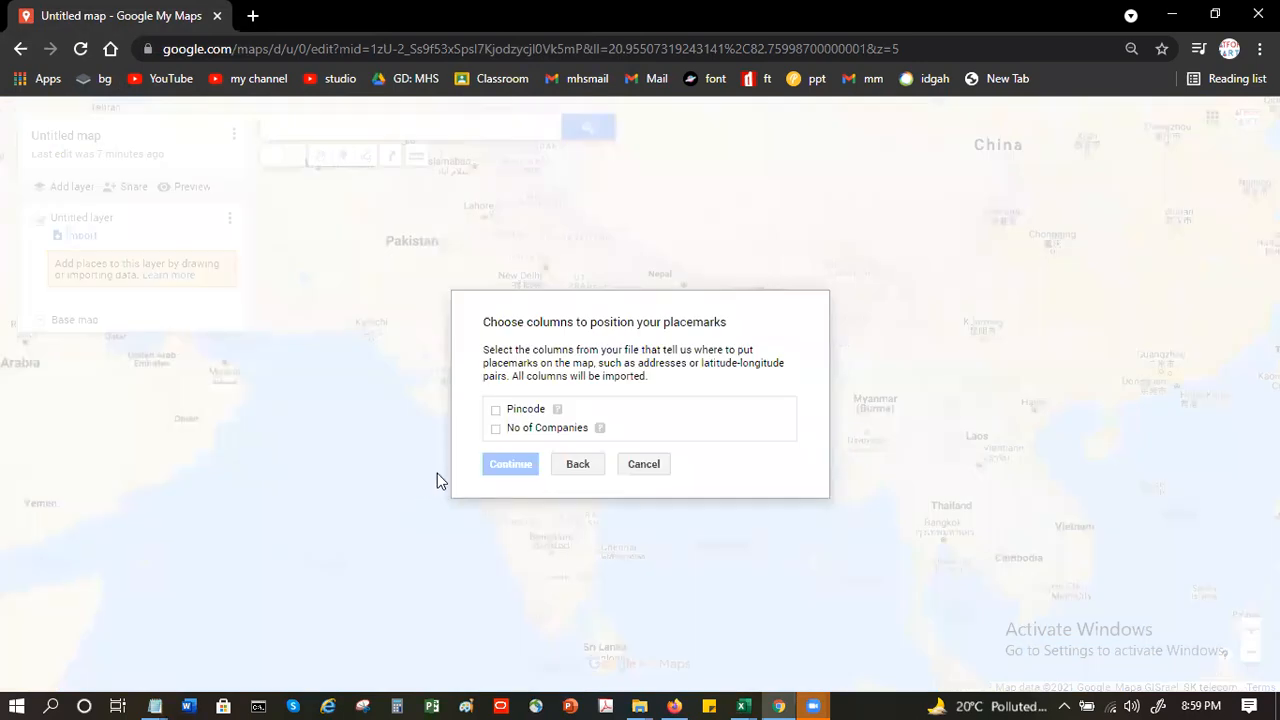
- Position the placemarks by the Pincode column, title the markers with No of Companies, and finish the import
{"action": "left_click", "coordinate": [498, 411]}
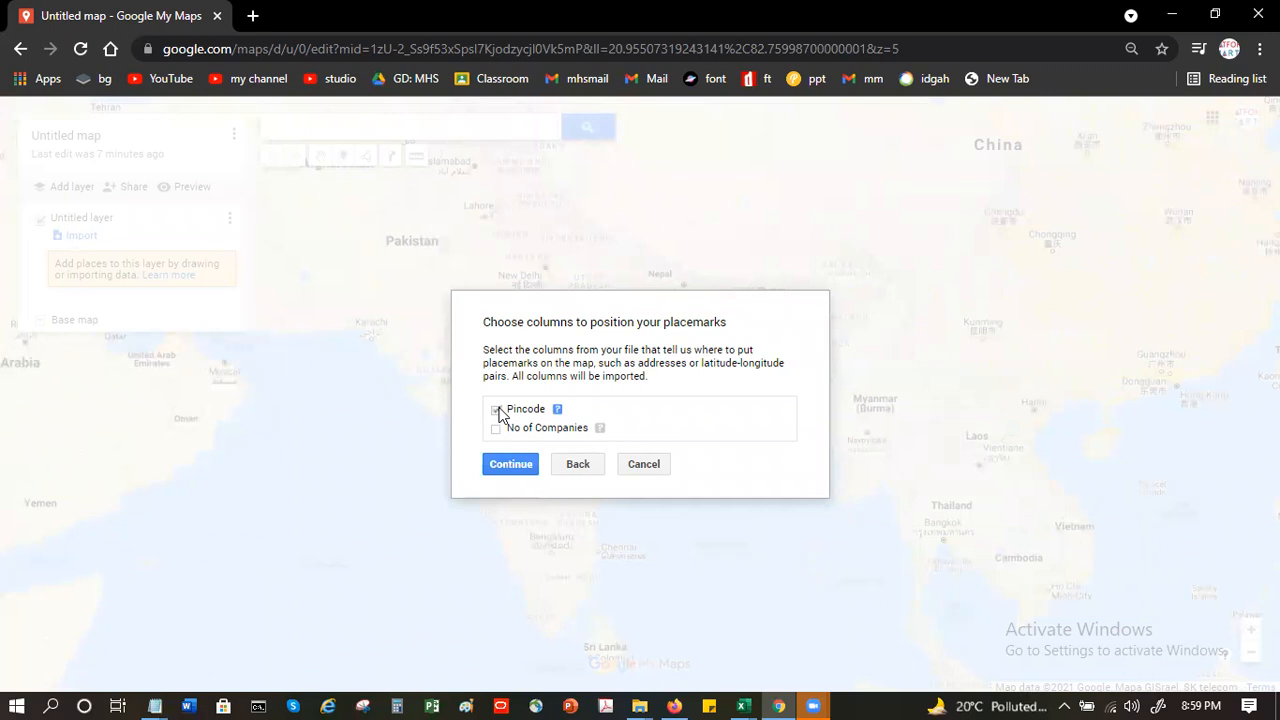
{"action": "left_click", "coordinate": [514, 465]}
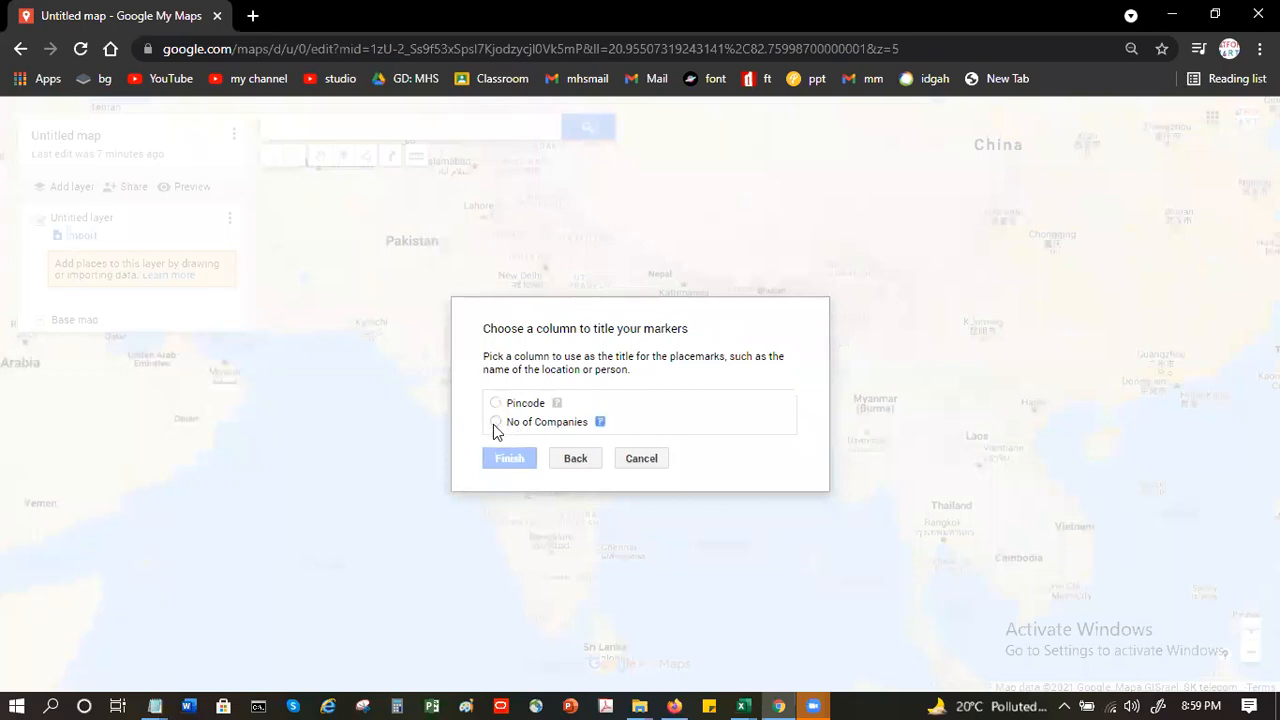
{"action": "left_click", "coordinate": [495, 423]}
{"action": "left_click", "coordinate": [516, 462]}
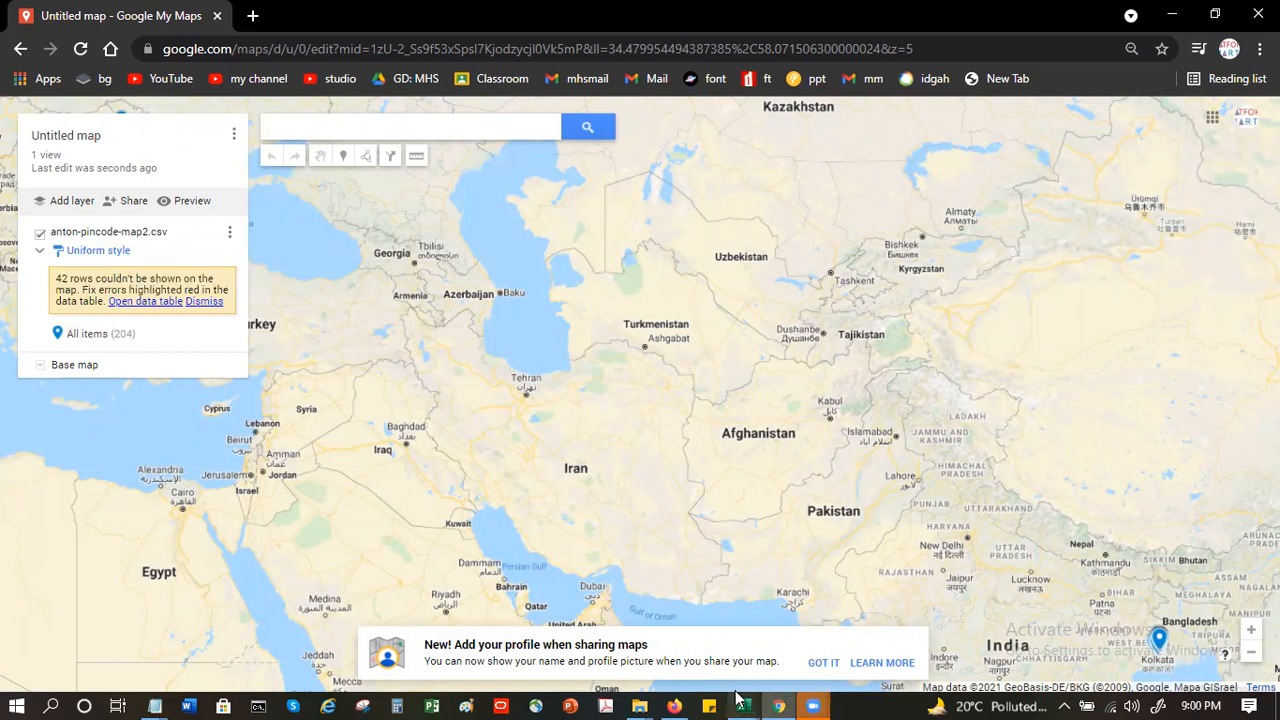
- Switch to Excel and reopen the recent file anton-pincode-map2.csv from Documents
{"action": "mouse_move", "coordinate": [742, 699]}
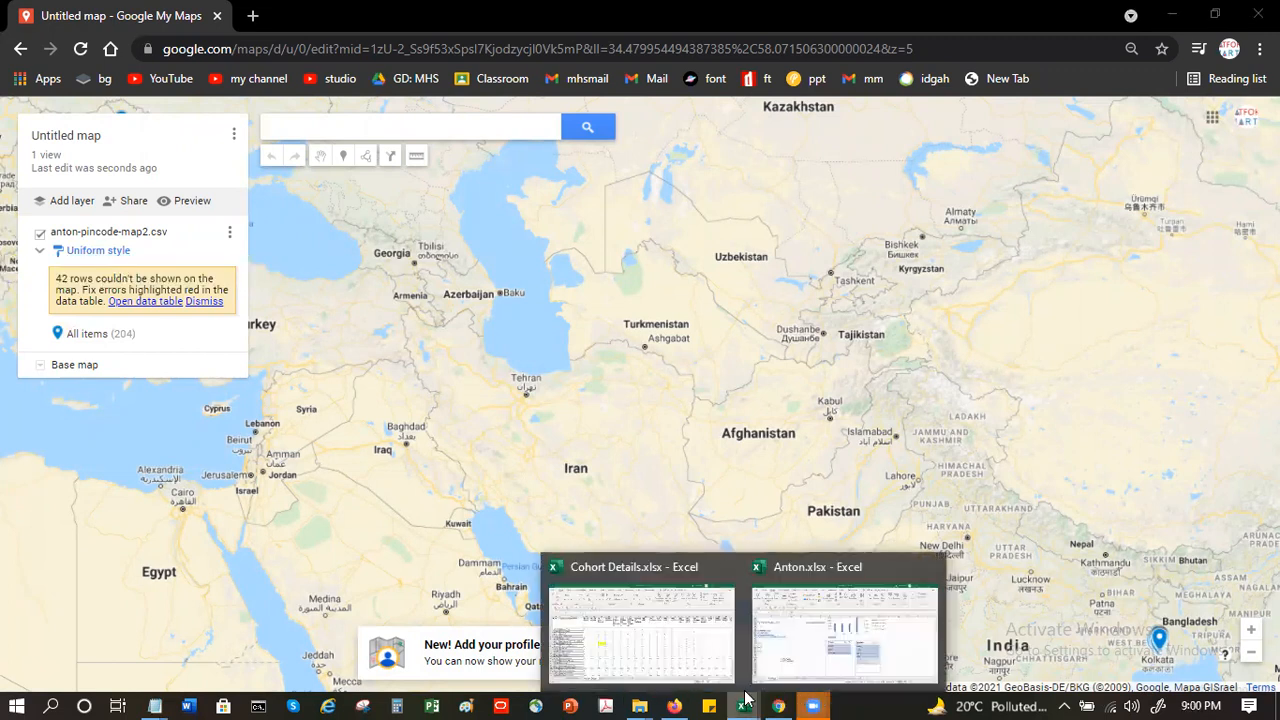
{"action": "left_click", "coordinate": [797, 630]}
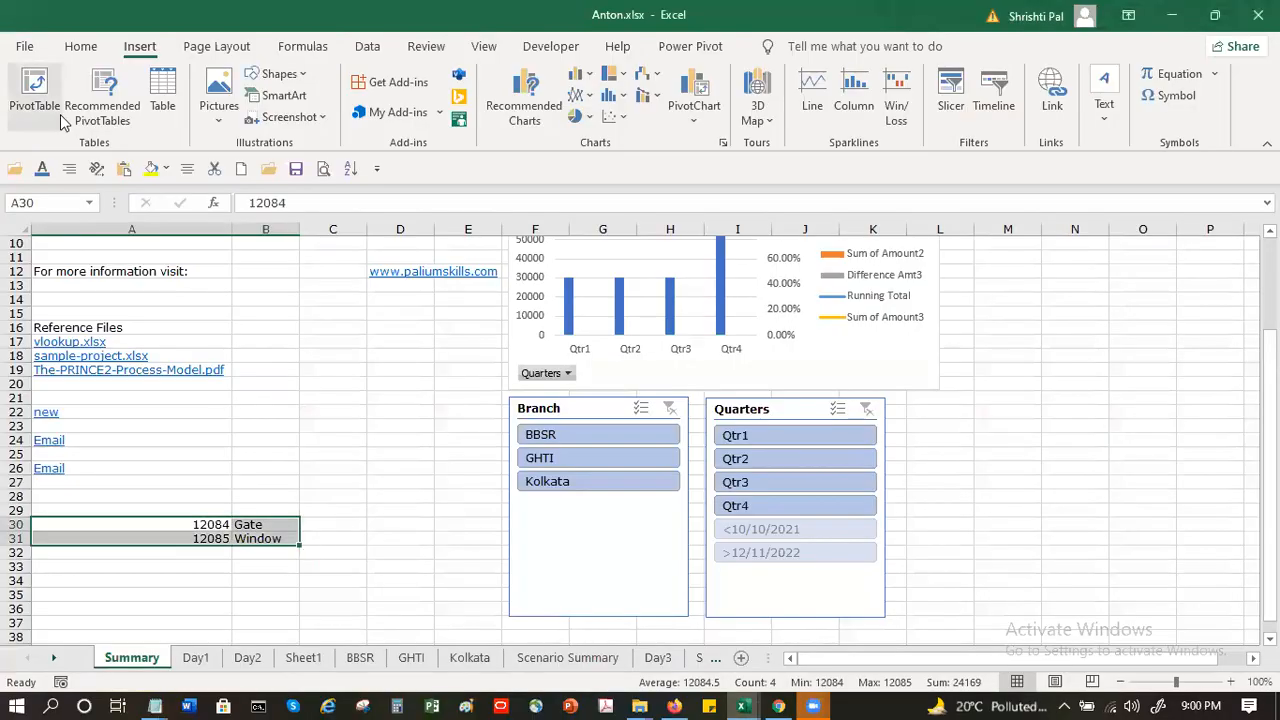
{"action": "left_click", "coordinate": [12, 48]}
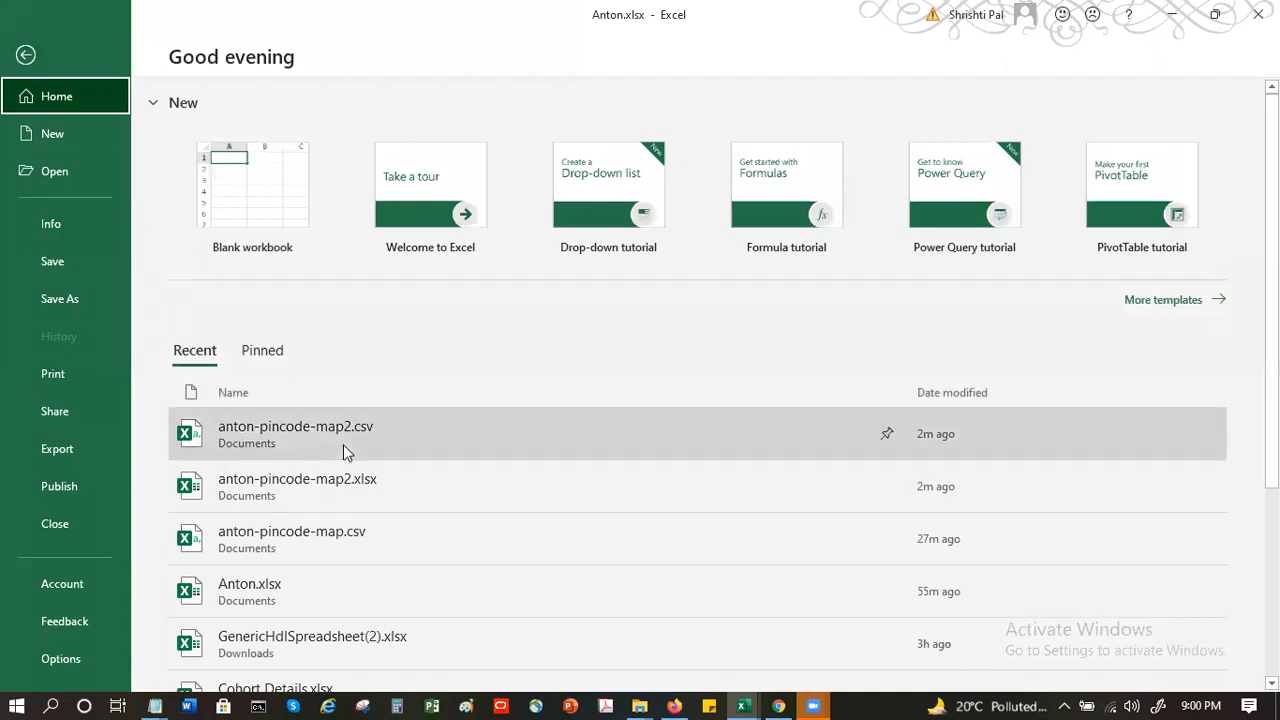
{"action": "left_click", "coordinate": [343, 444]}
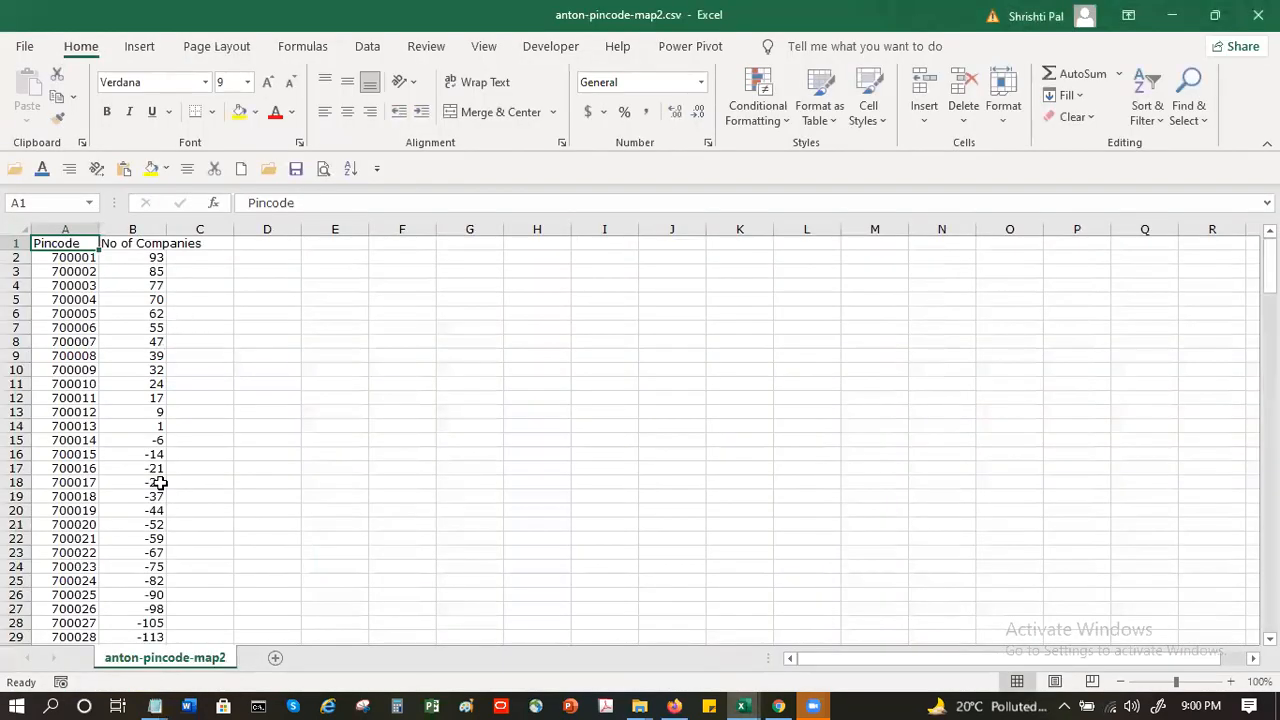
- Fill No of Companies cells B14:B205 with a linear column series using a step value of 10
{"action": "scroll", "coordinate": [160, 457], "scroll_direction": "down", "scroll_amount": 1}
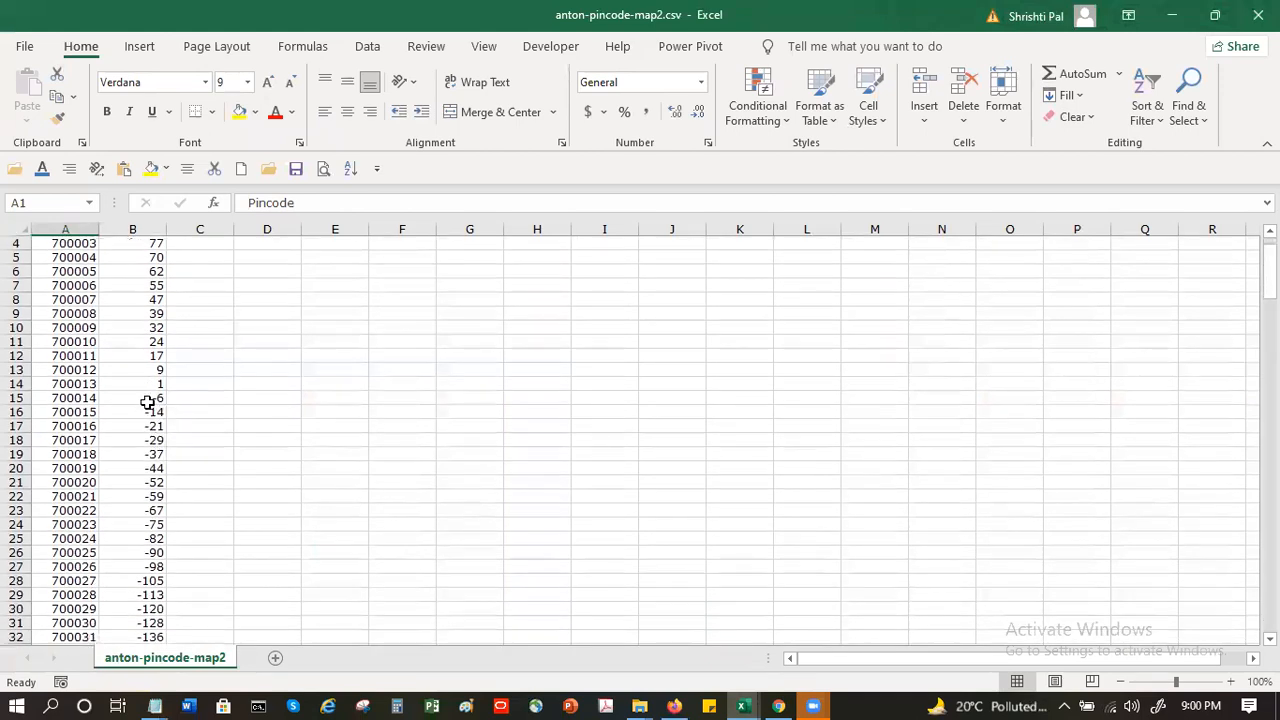
{"action": "left_click_drag", "start_coordinate": [140, 381], "coordinate": [149, 606]}
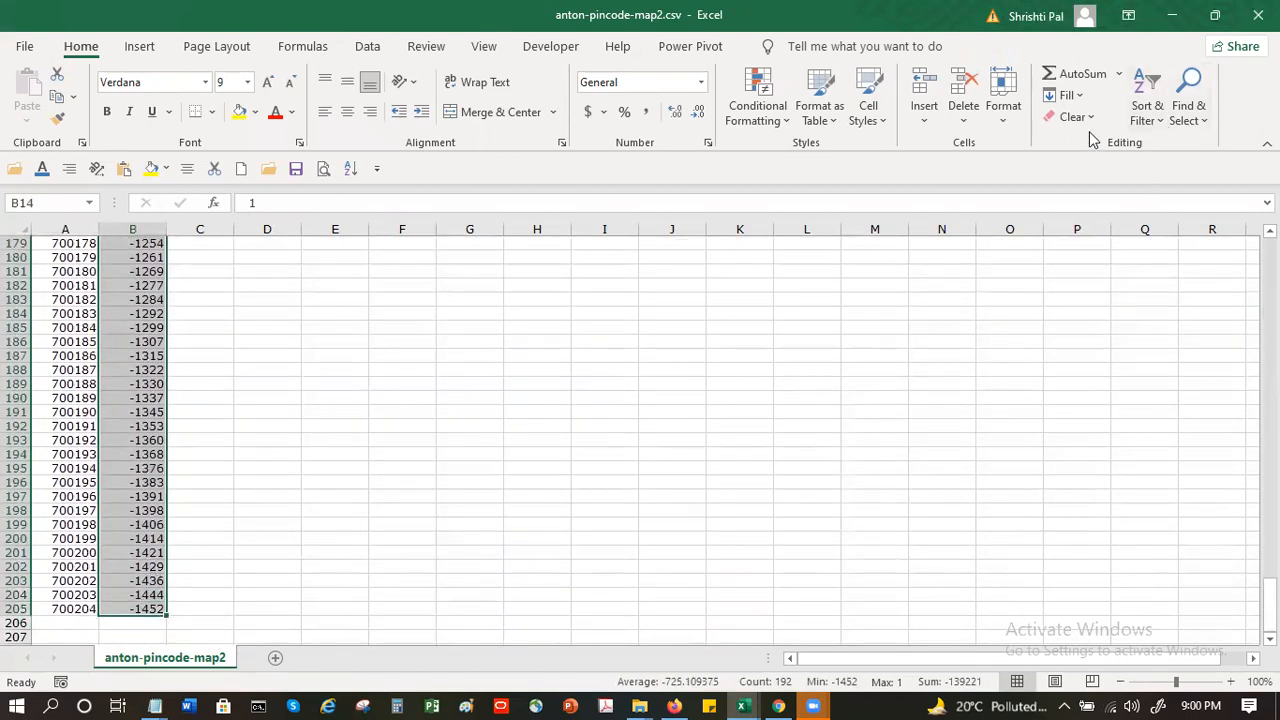
{"action": "left_click", "coordinate": [1066, 95]}
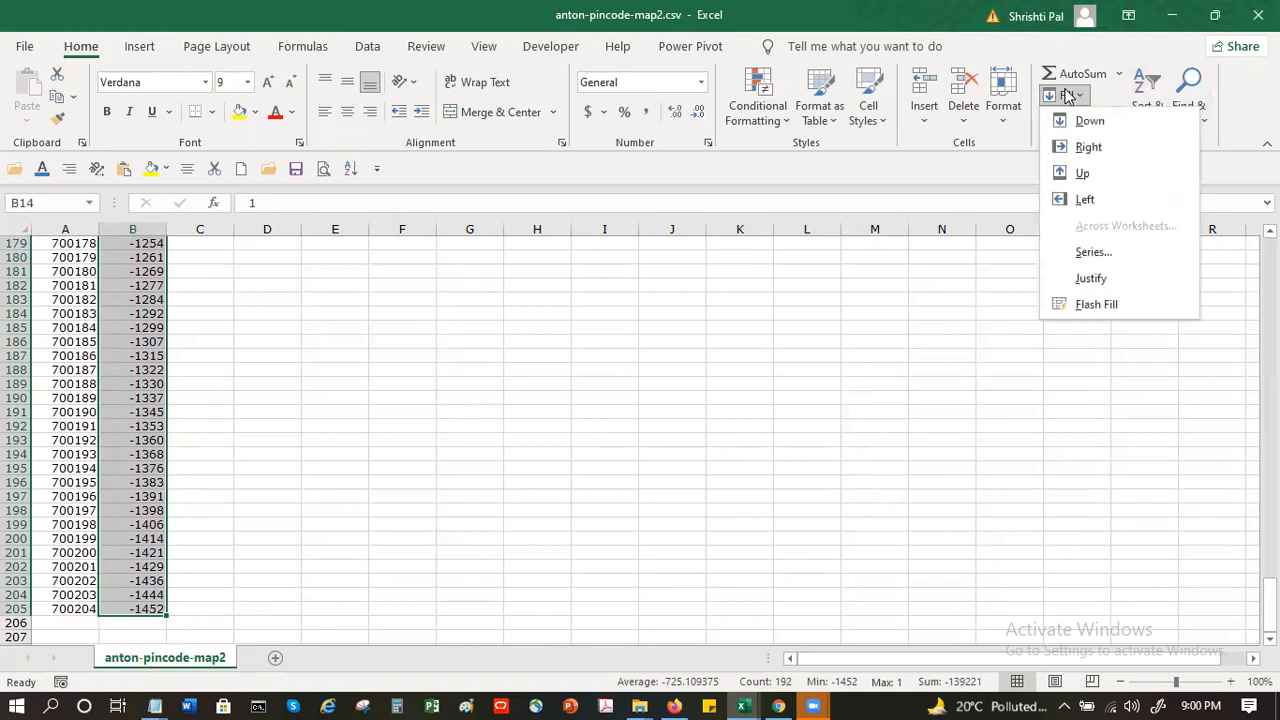
{"action": "left_click", "coordinate": [1100, 252]}
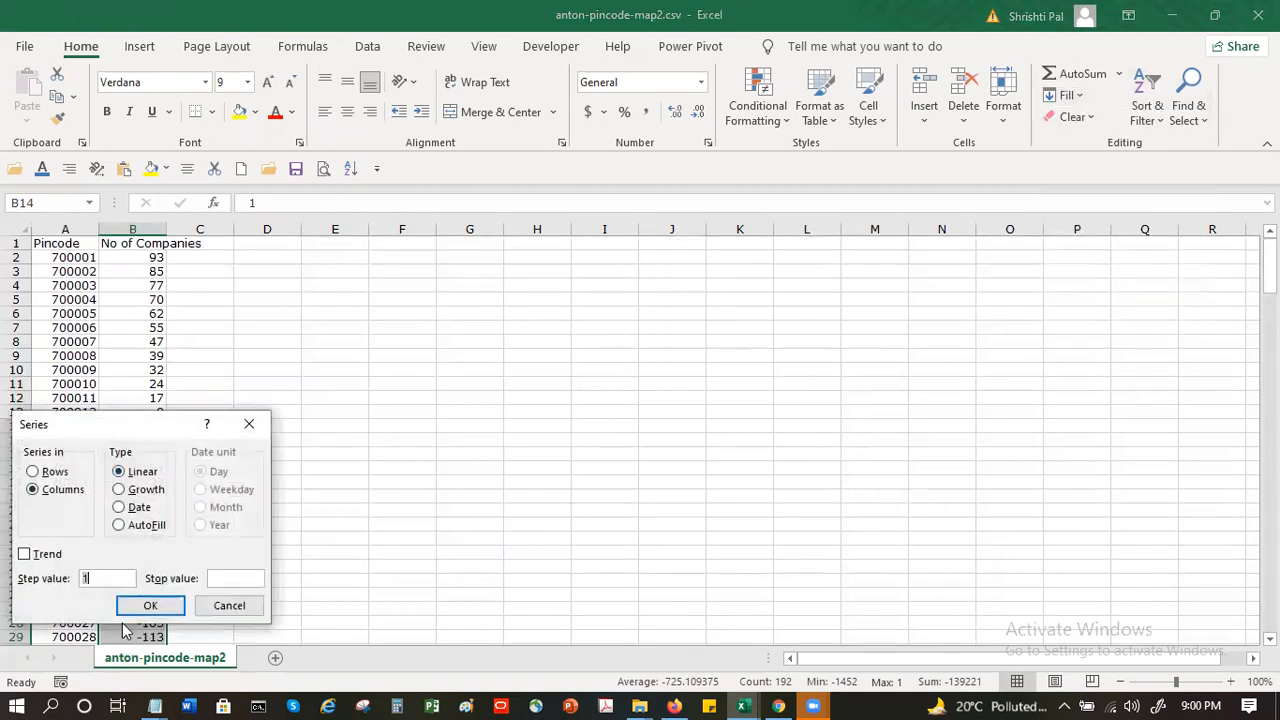
{"action": "type", "text": "10"}
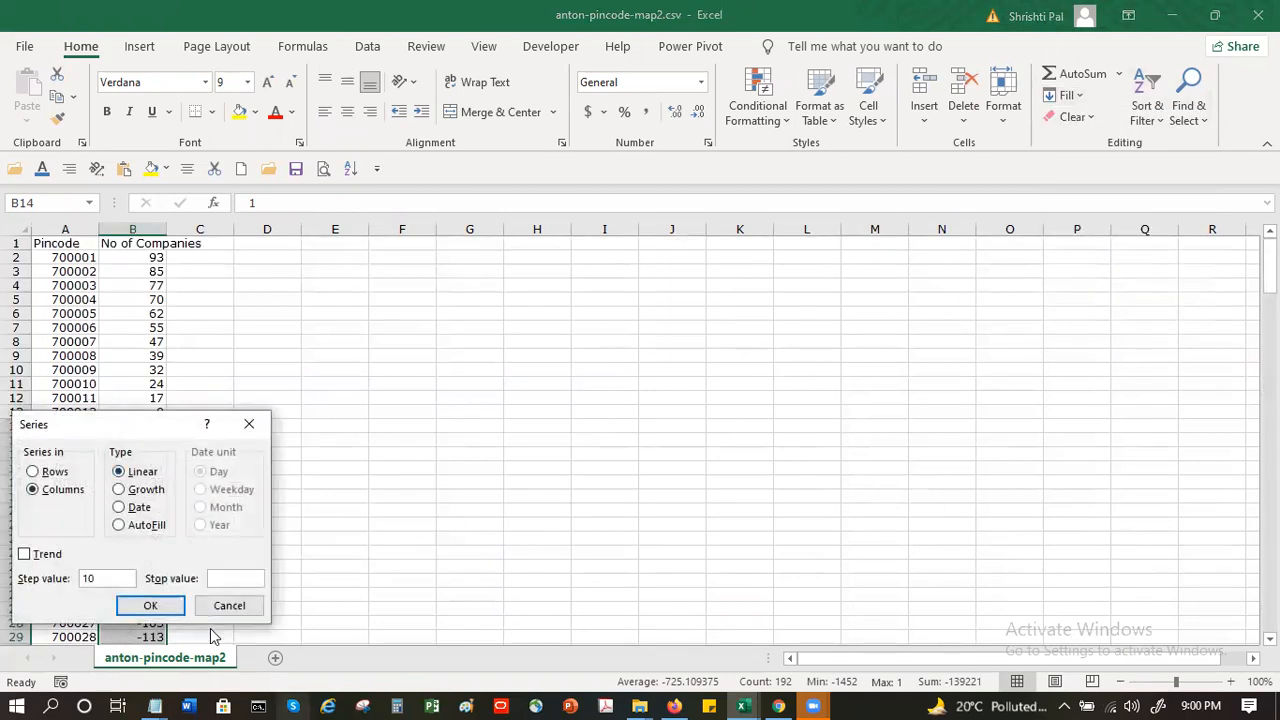
{"action": "left_click", "coordinate": [150, 605]}
{"action": "left_click", "coordinate": [216, 486]}
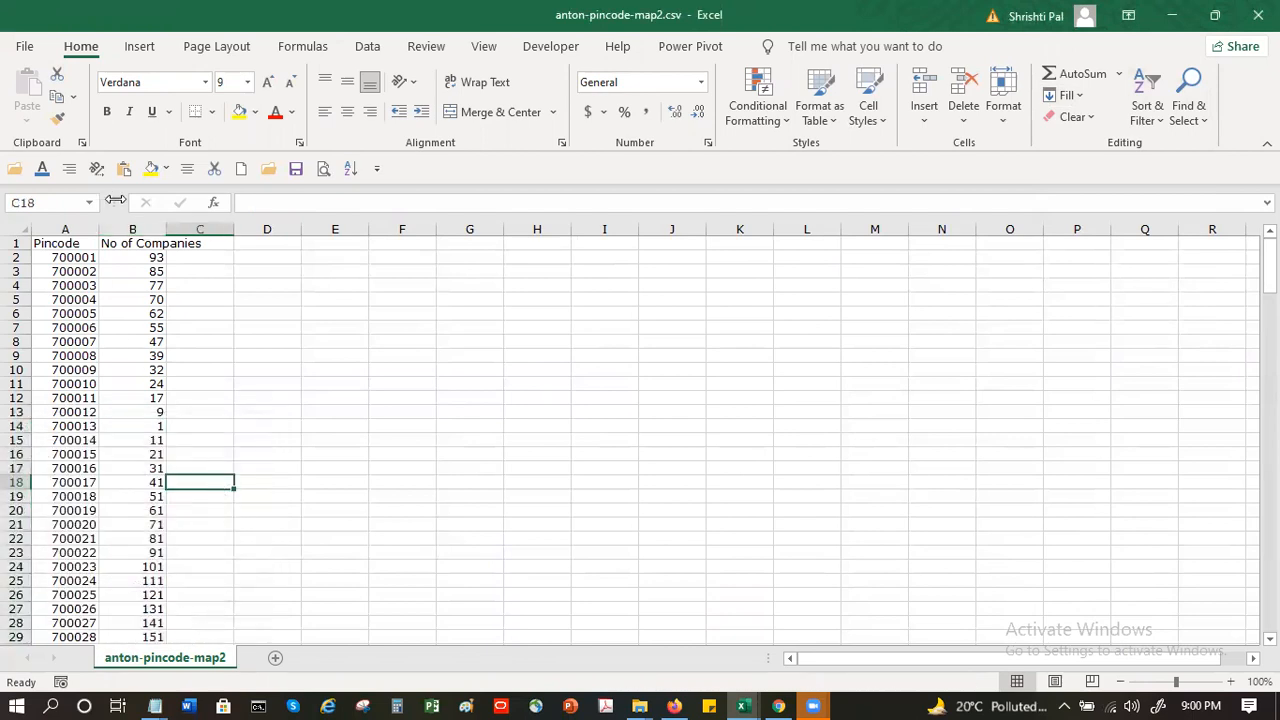
- Save anton-pincode-map2.csv in its CSV format and close the file
{"action": "left_click", "coordinate": [295, 168]}
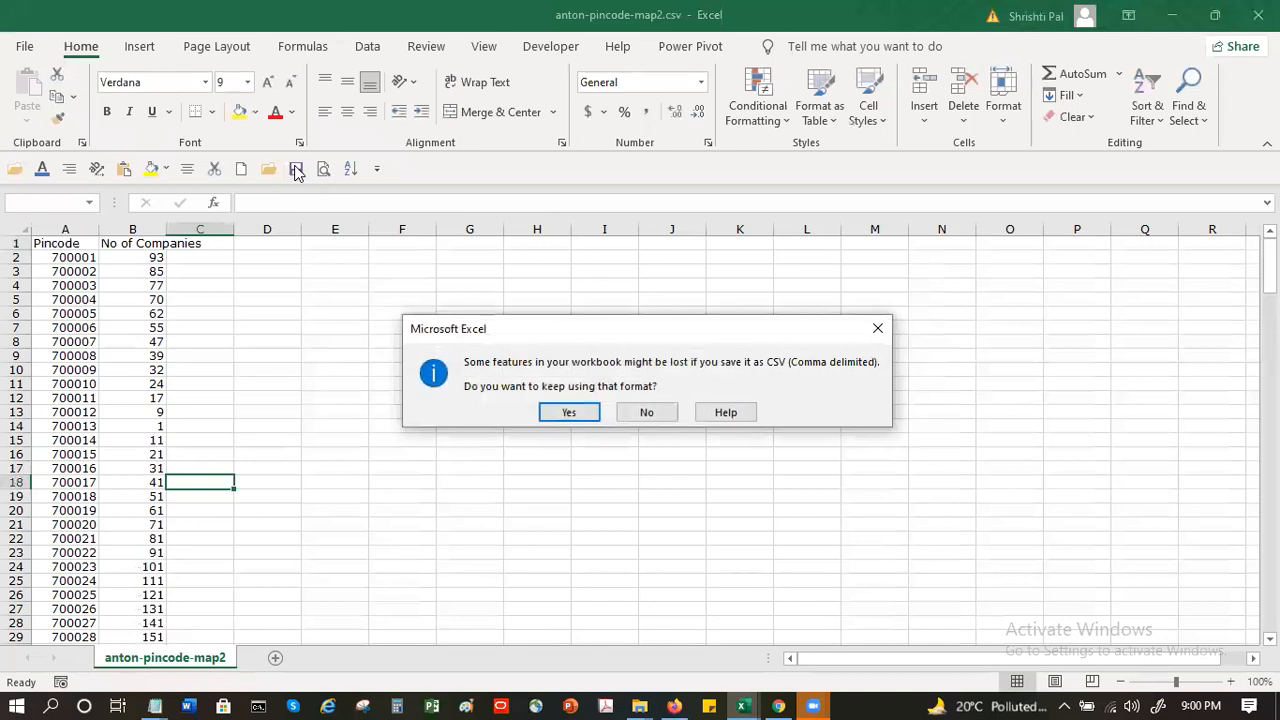
{"action": "left_click", "coordinate": [565, 412]}
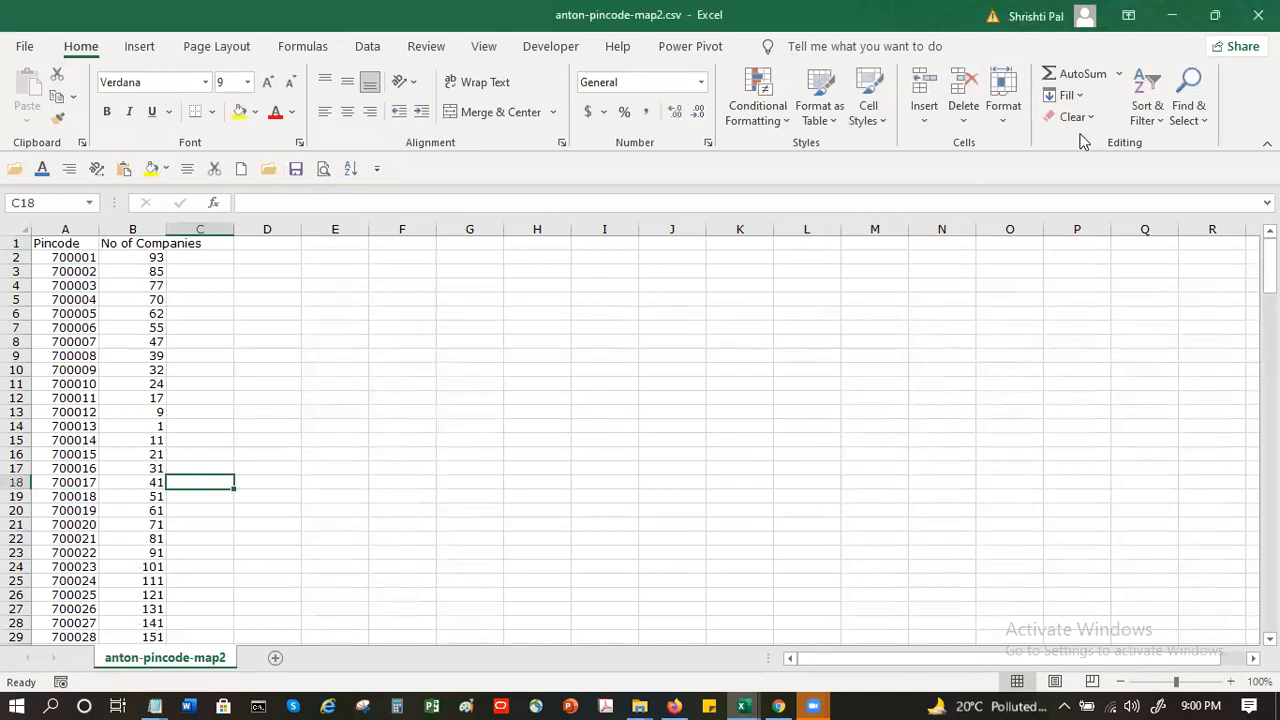
{"action": "left_click", "coordinate": [1258, 15]}
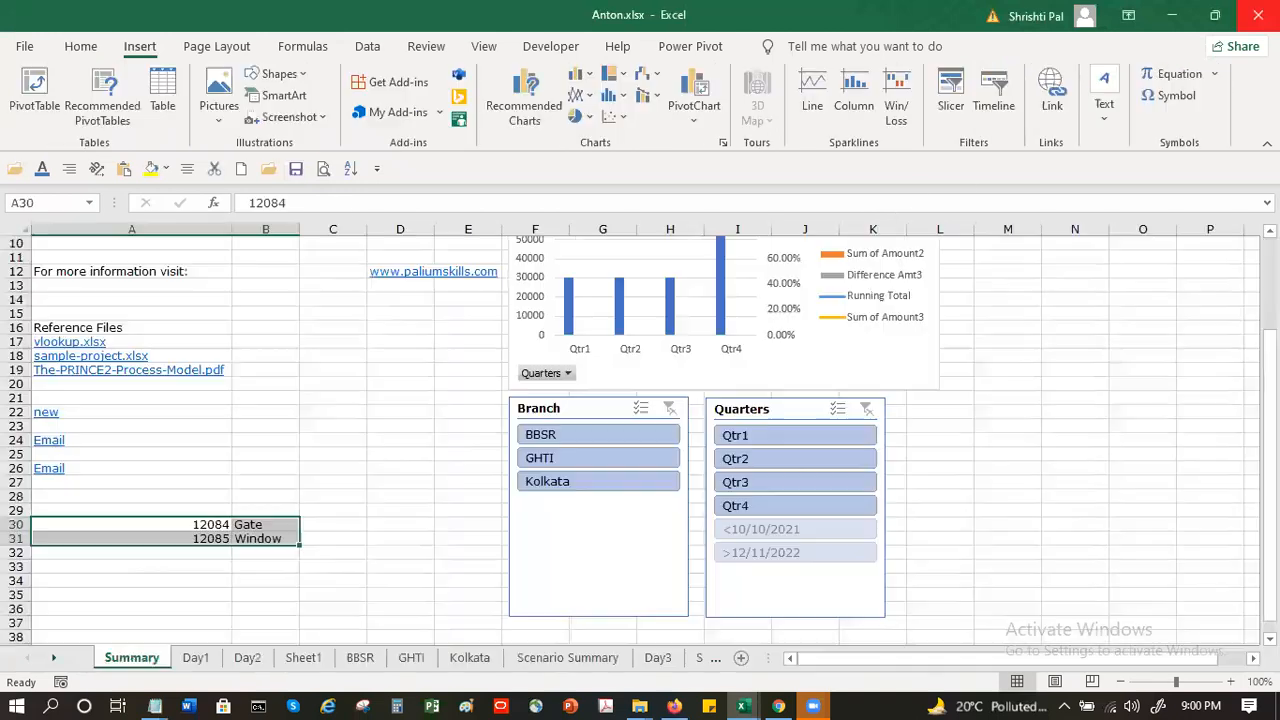
- Switch to Google My Maps in Chrome, dismiss the import error notice, and delete the anton-pincode-map2.csv layer
{"action": "left_click", "coordinate": [778, 706]}
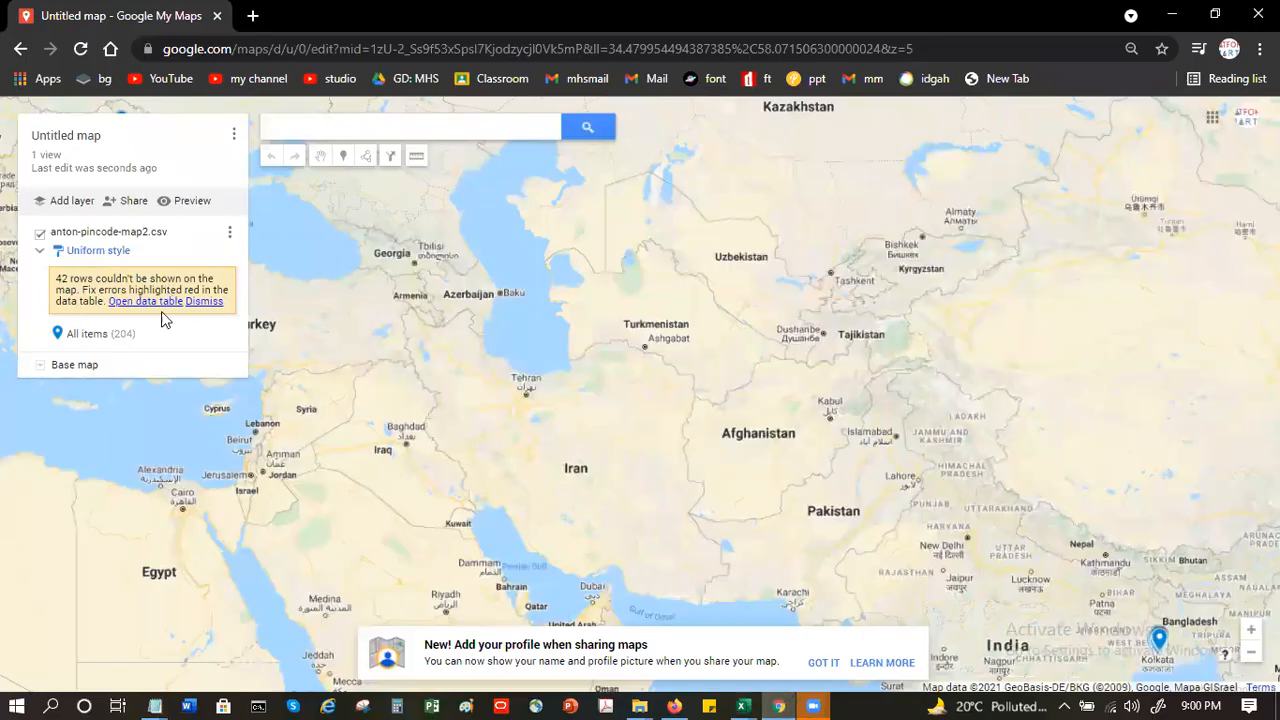
{"action": "left_click", "coordinate": [199, 303]}
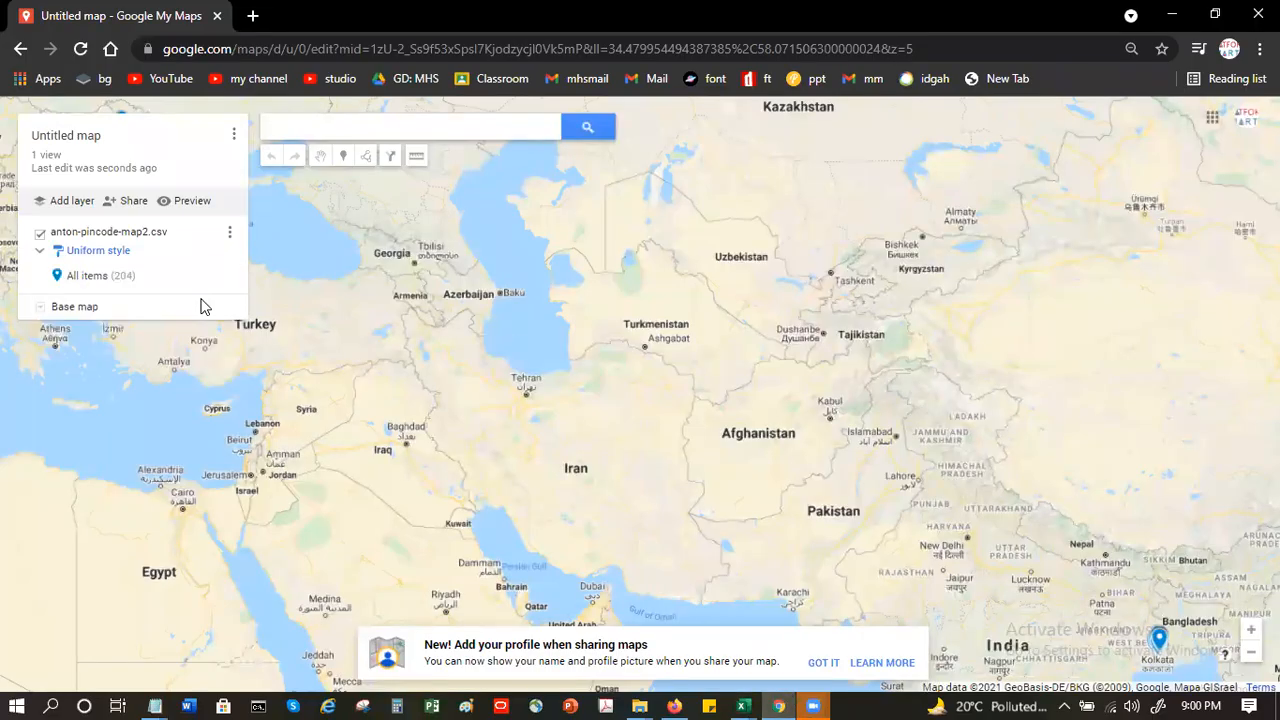
{"action": "left_click", "coordinate": [98, 251]}
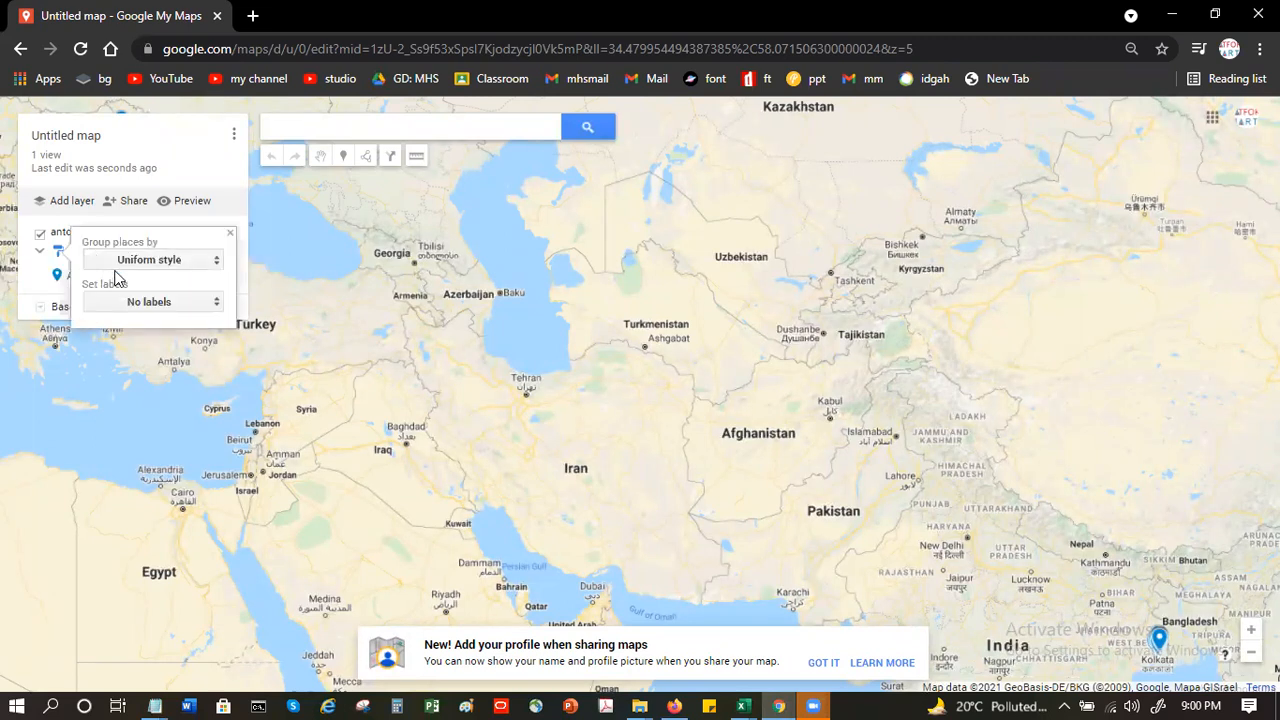
{"action": "left_click", "coordinate": [225, 193]}
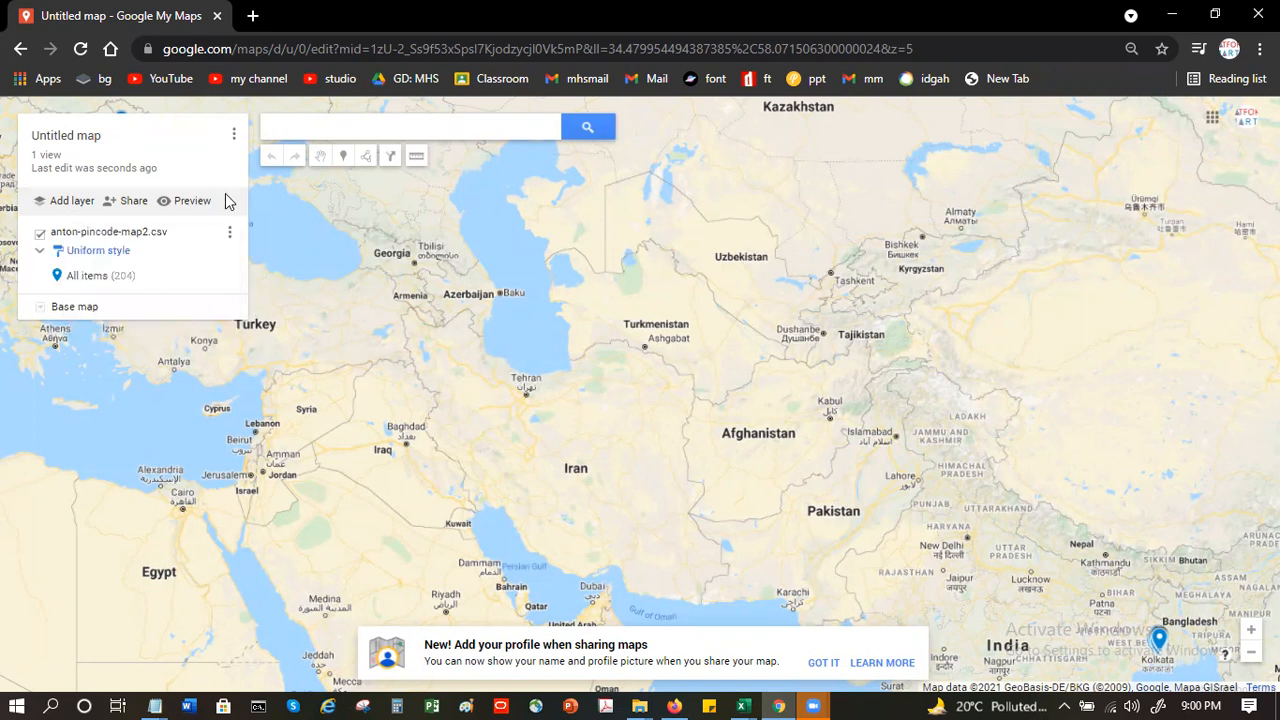
{"action": "left_click", "coordinate": [229, 236]}
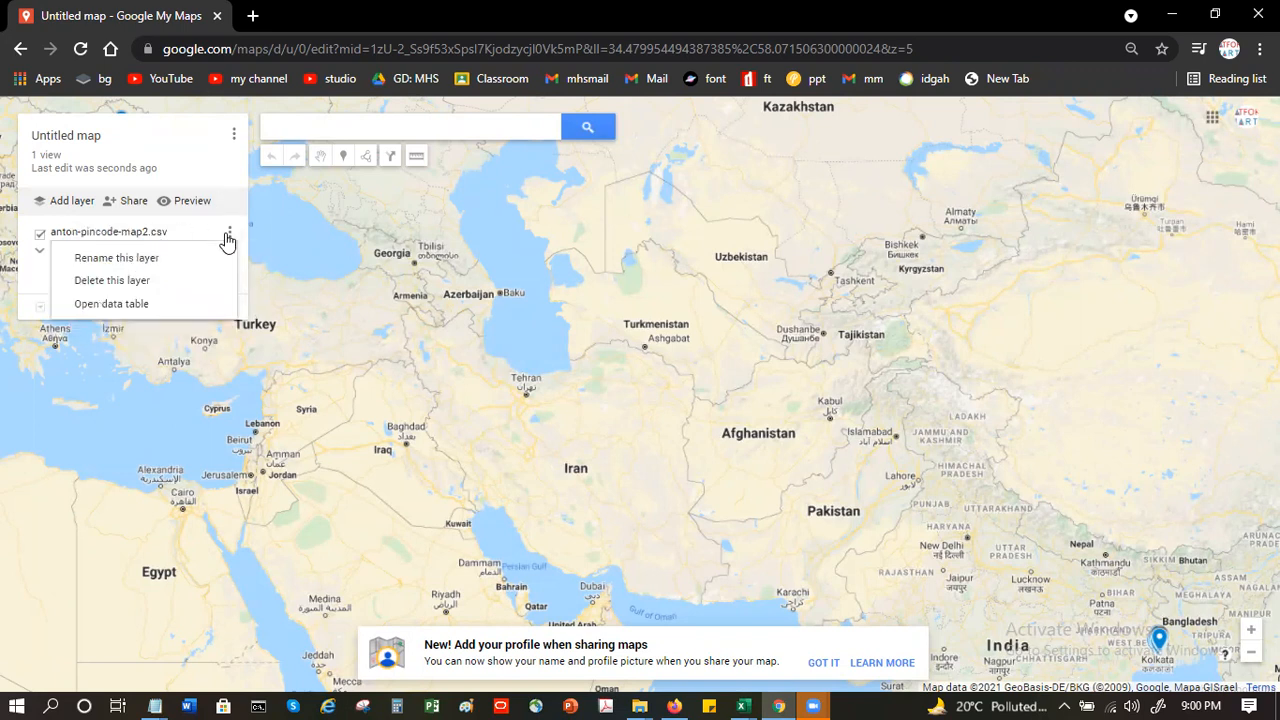
{"action": "left_click", "coordinate": [155, 282]}
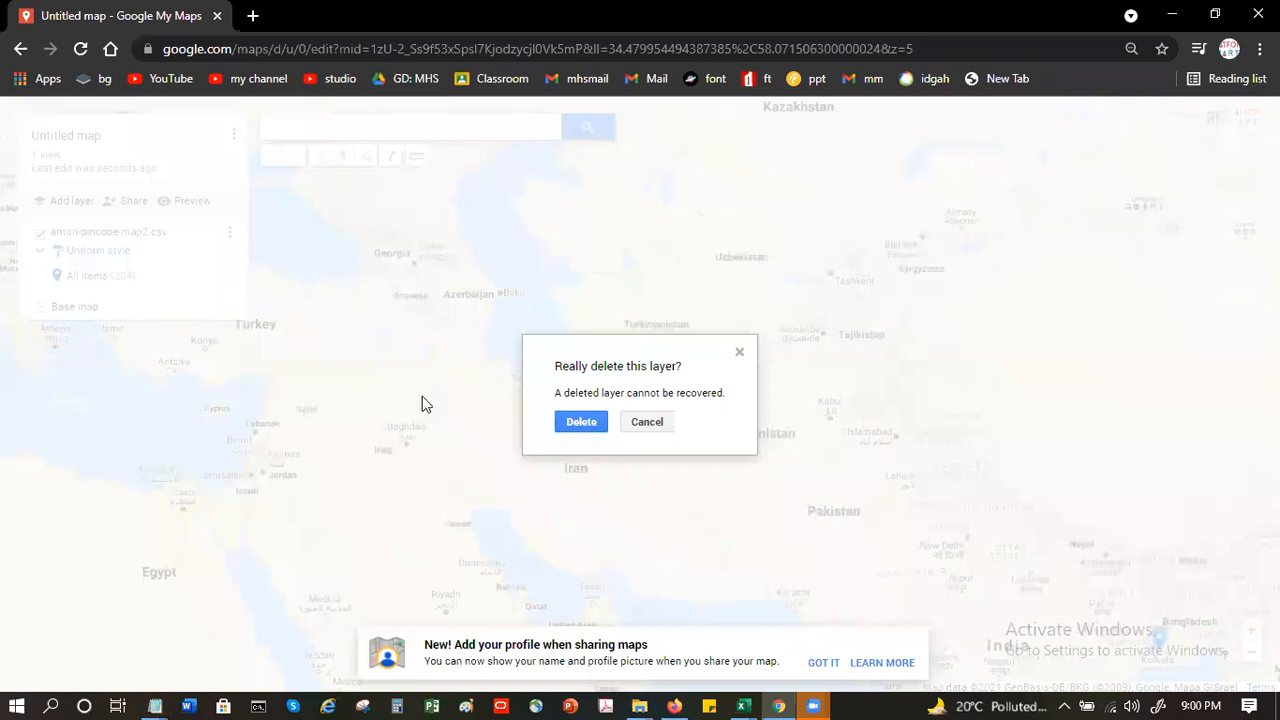
{"action": "left_click", "coordinate": [580, 422]}
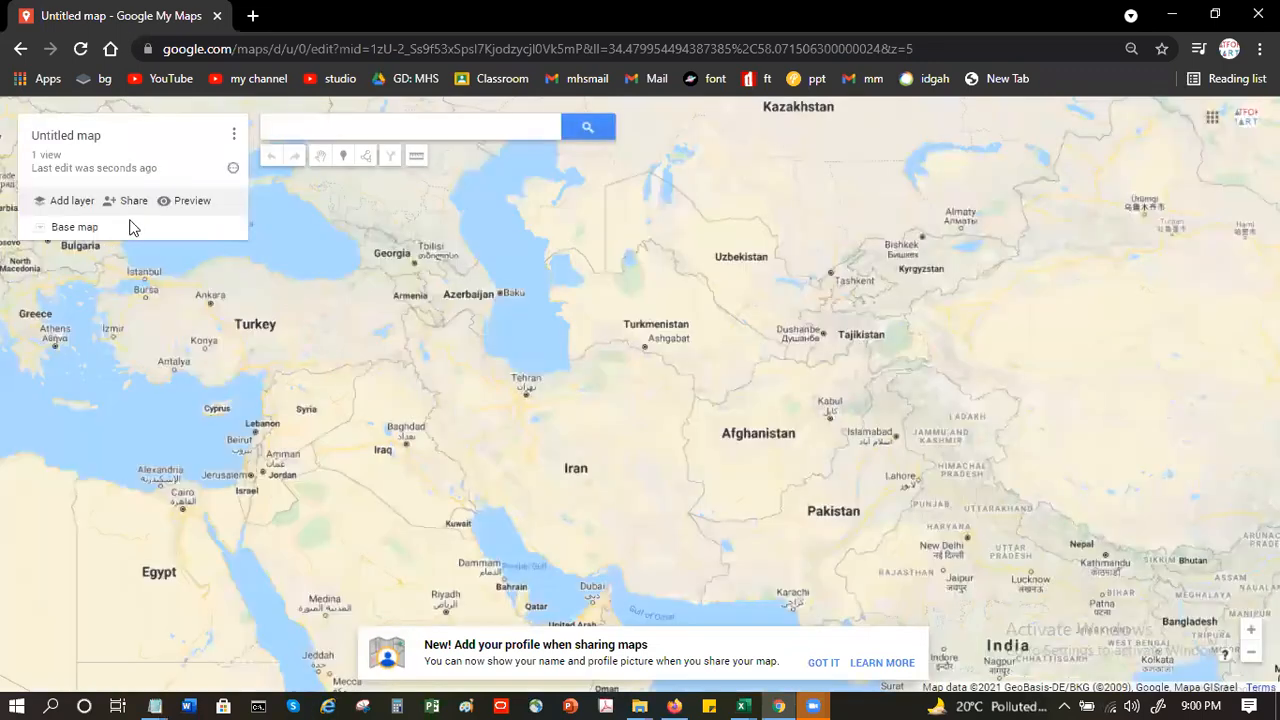
- Add a new map layer and upload anton-pincode-map2.csv from the Documents folder into it
{"action": "left_click", "coordinate": [58, 205]}
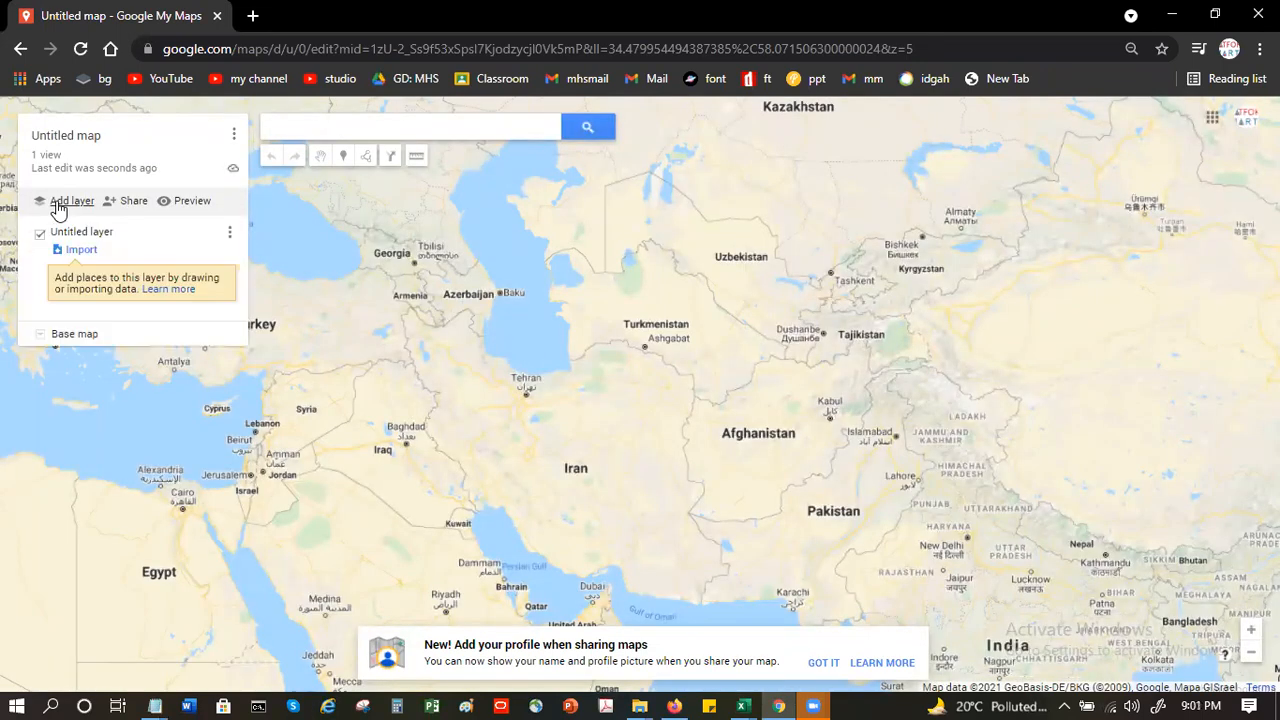
{"action": "left_click", "coordinate": [80, 255]}
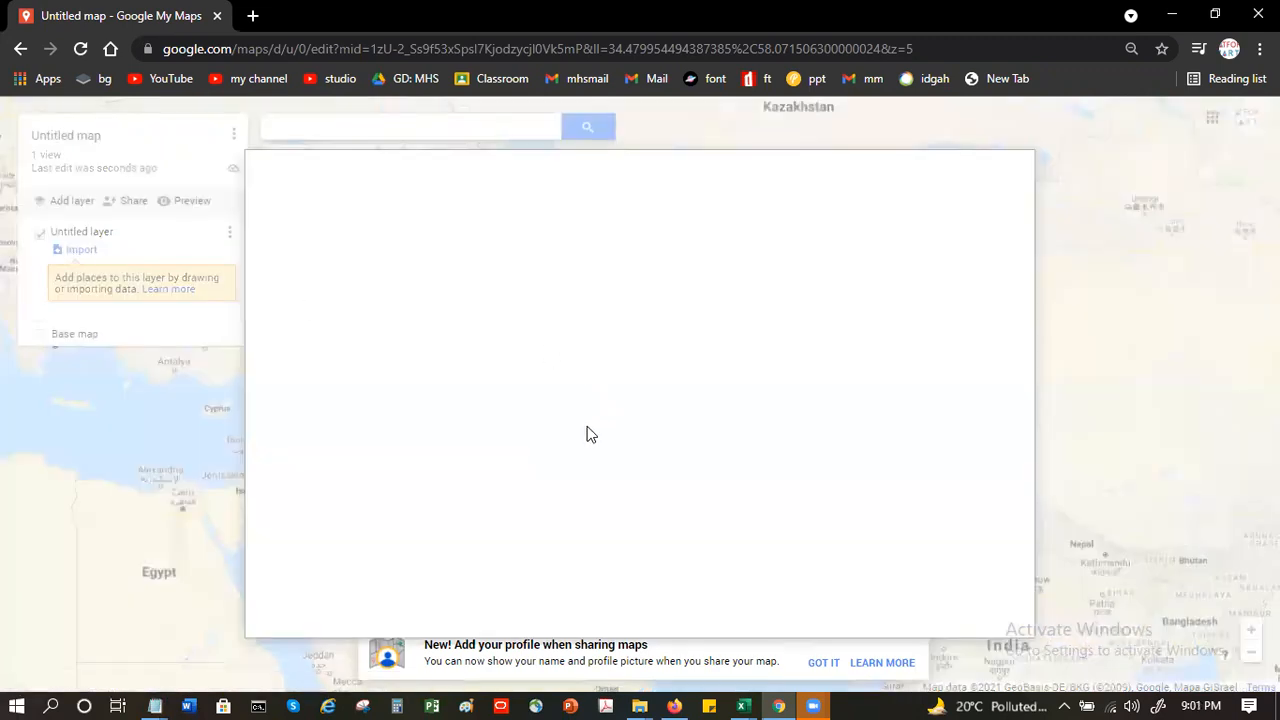
{"action": "left_click", "coordinate": [624, 440]}
{"action": "left_click", "coordinate": [624, 440]}
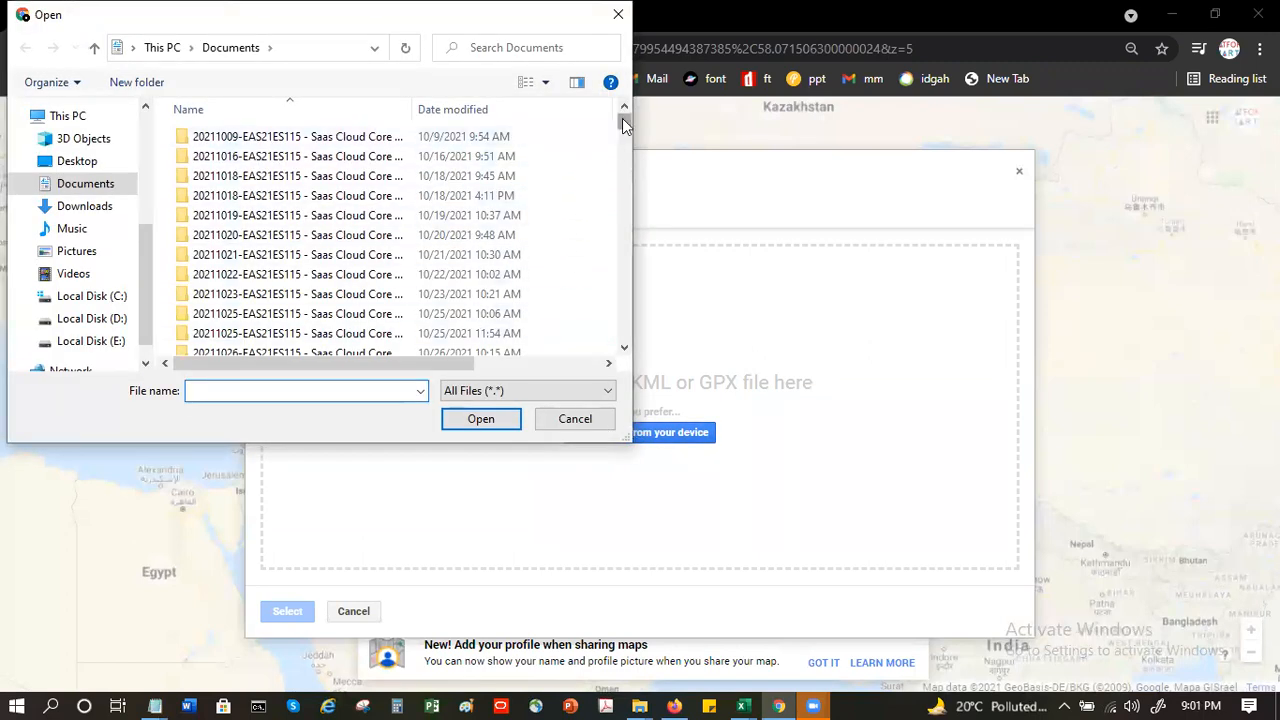
{"action": "left_click_drag", "start_coordinate": [624, 122], "coordinate": [630, 176]}
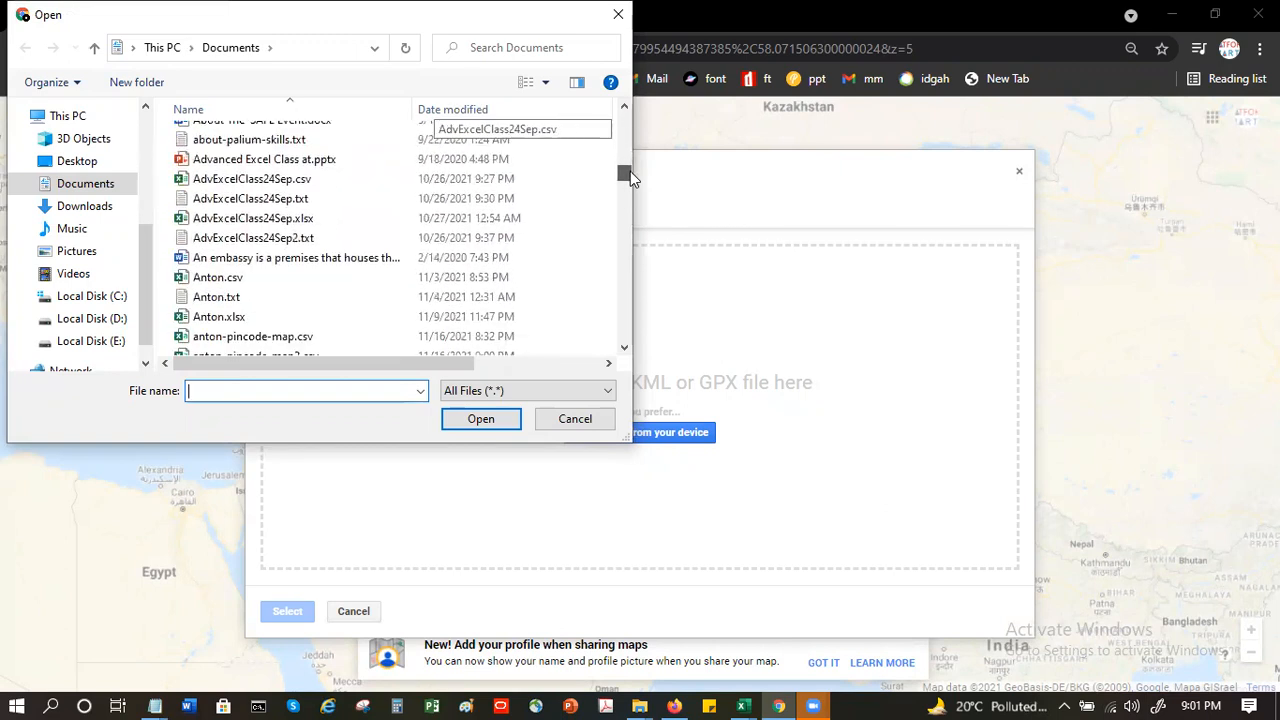
{"action": "scroll", "coordinate": [358, 338], "scroll_direction": "down", "scroll_amount": 1}
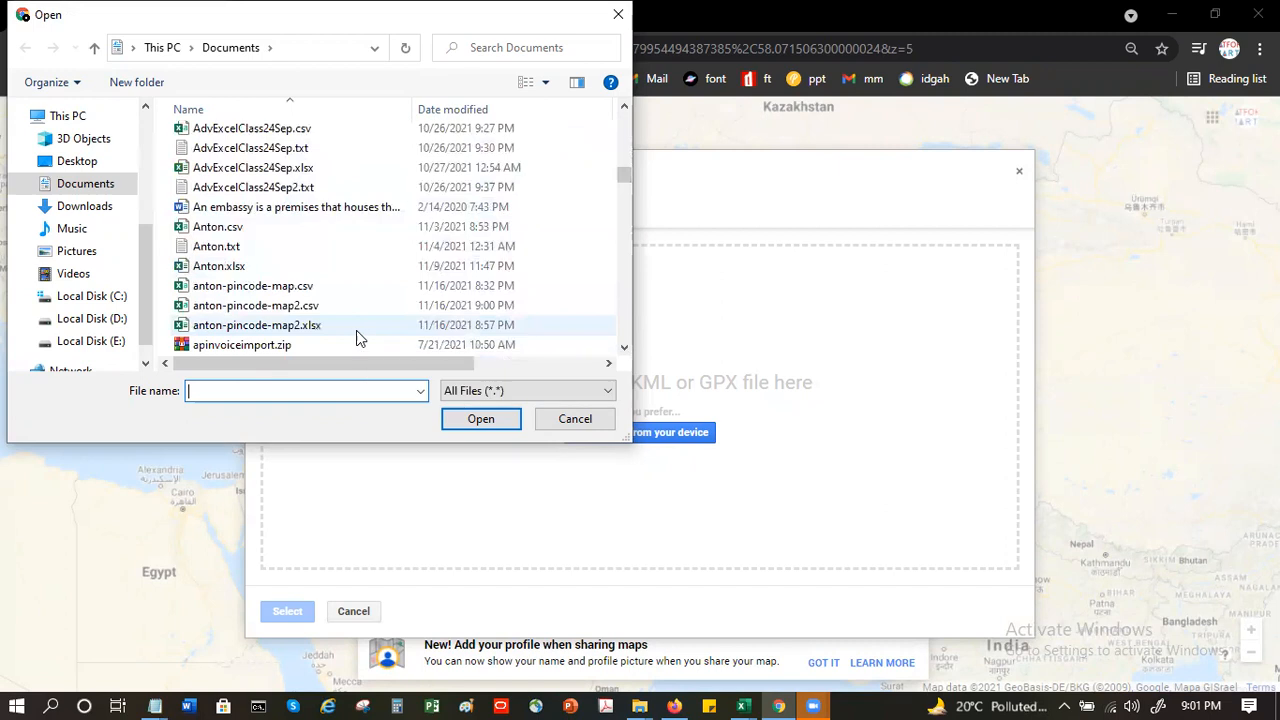
{"action": "left_click", "coordinate": [331, 306]}
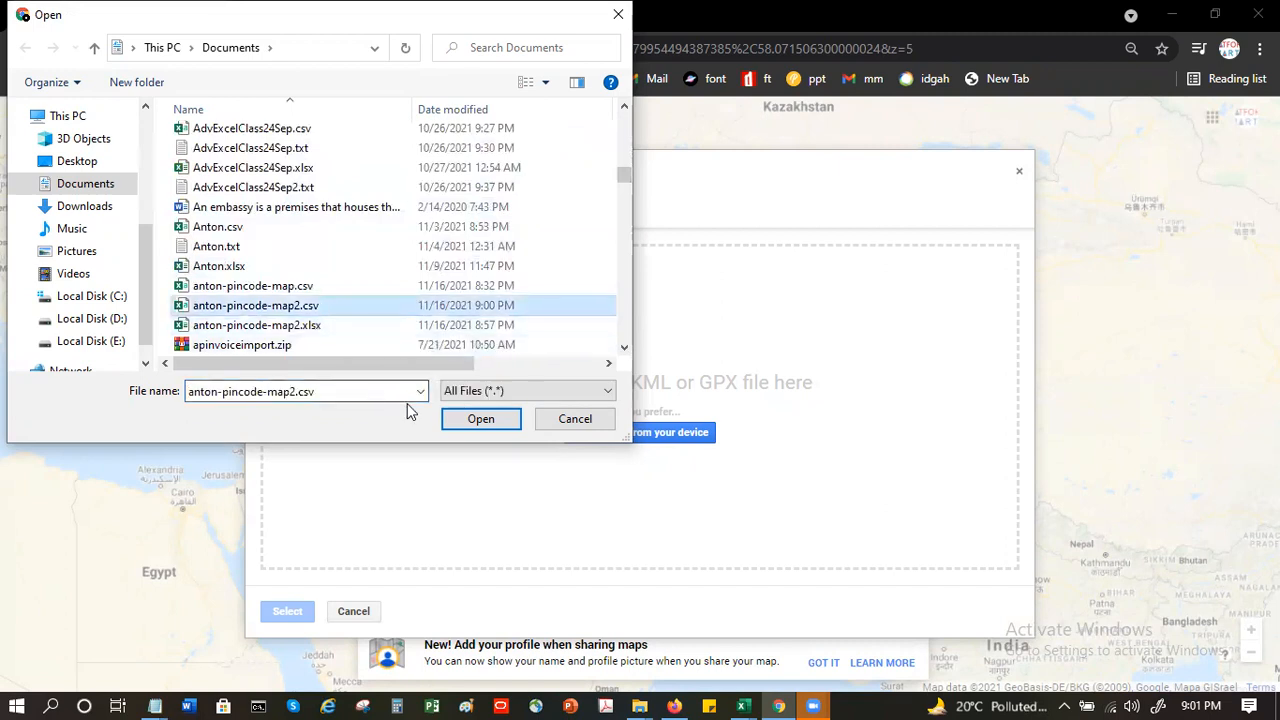
{"action": "left_click", "coordinate": [495, 427]}
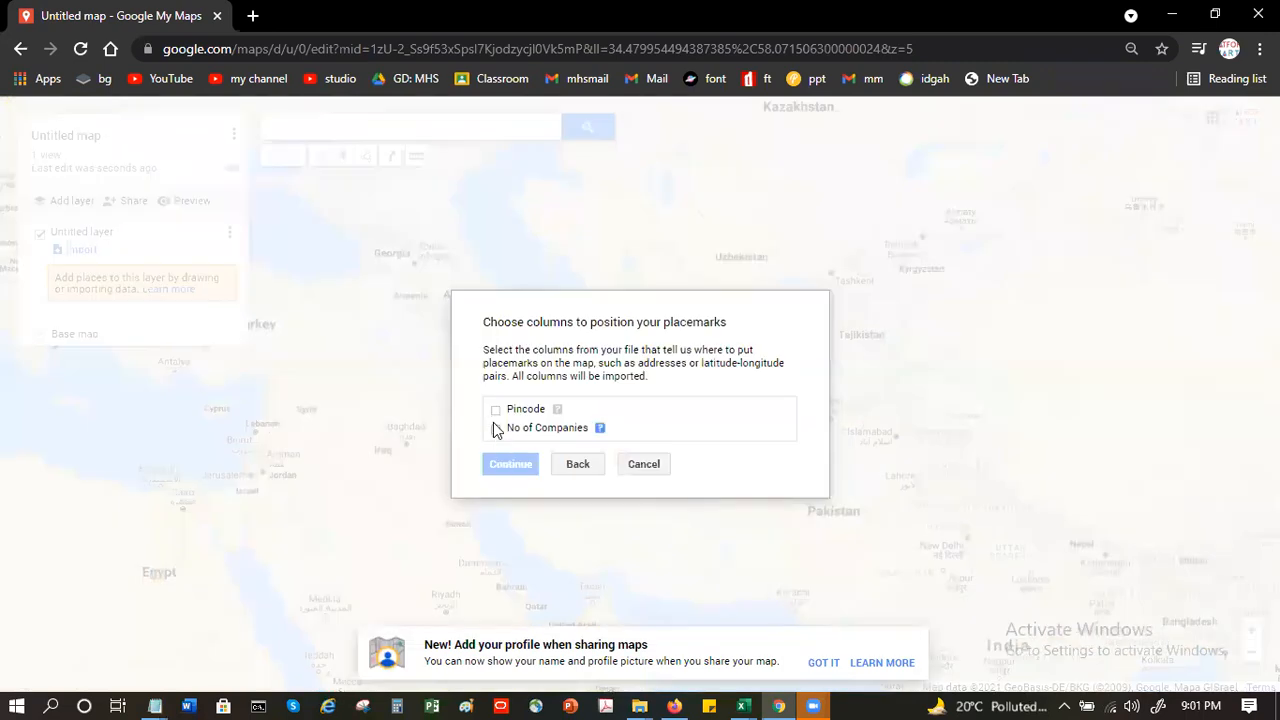
- Position the new layer's placemarks by Pincode, title its markers with No of Companies, and finish the import
{"action": "left_click", "coordinate": [496, 410]}
{"action": "left_click", "coordinate": [511, 465]}
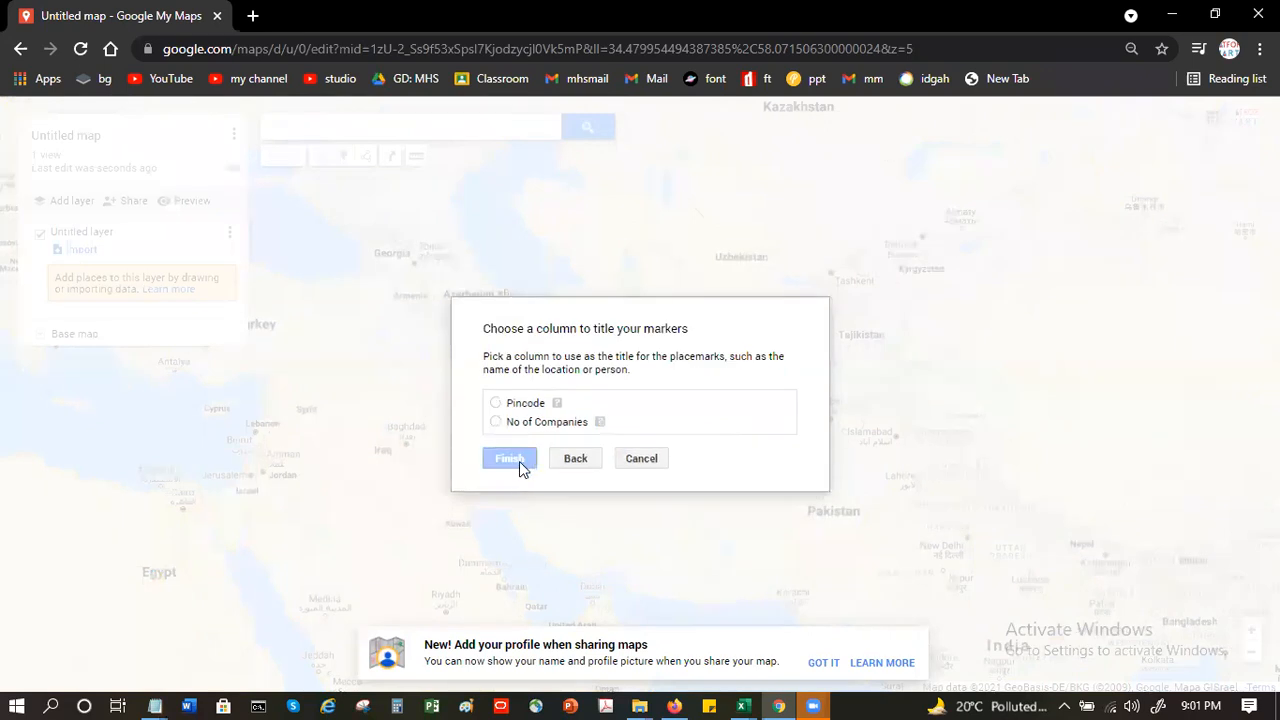
{"action": "left_click", "coordinate": [495, 422]}
{"action": "left_click", "coordinate": [505, 456]}
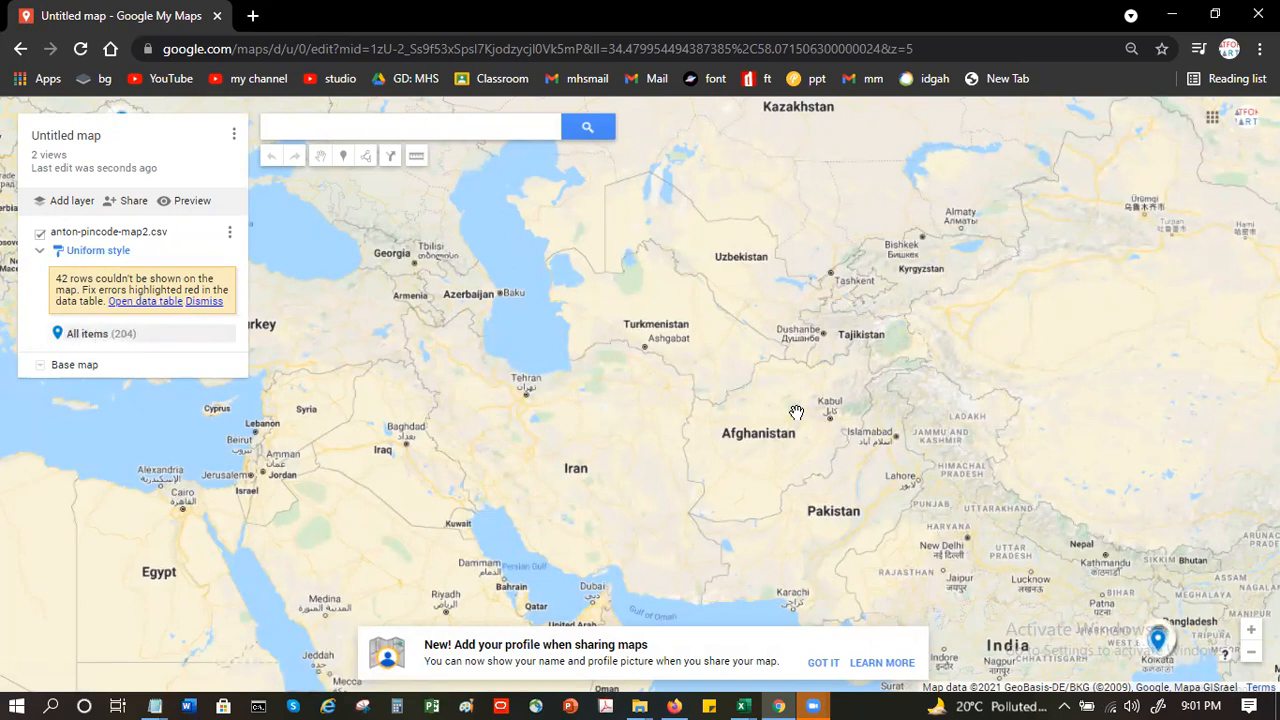
- Check the placemarks around India, then switch to the Anton.xlsx window in Excel and reopen the recent file anton-pincode-map2.csv
{"action": "scroll", "coordinate": [794, 412], "scroll_direction": "down", "scroll_amount": 2}
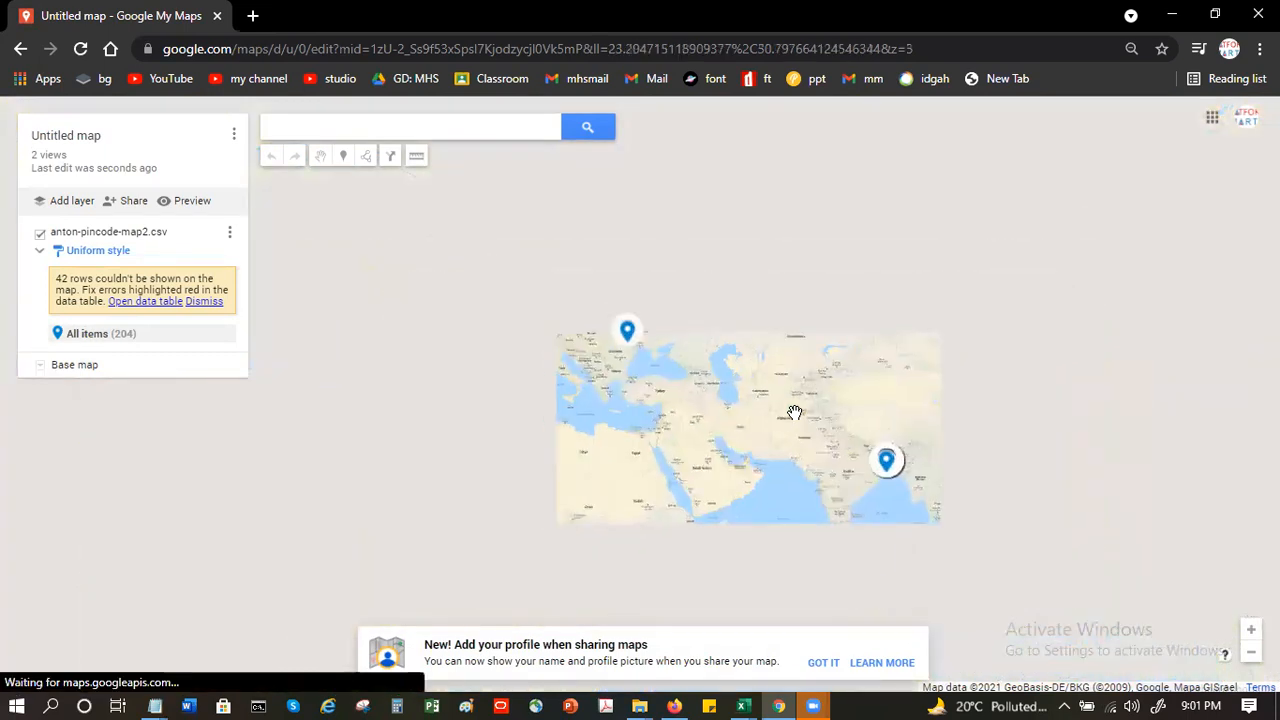
{"action": "scroll", "coordinate": [794, 412], "scroll_direction": "up", "scroll_amount": 1}
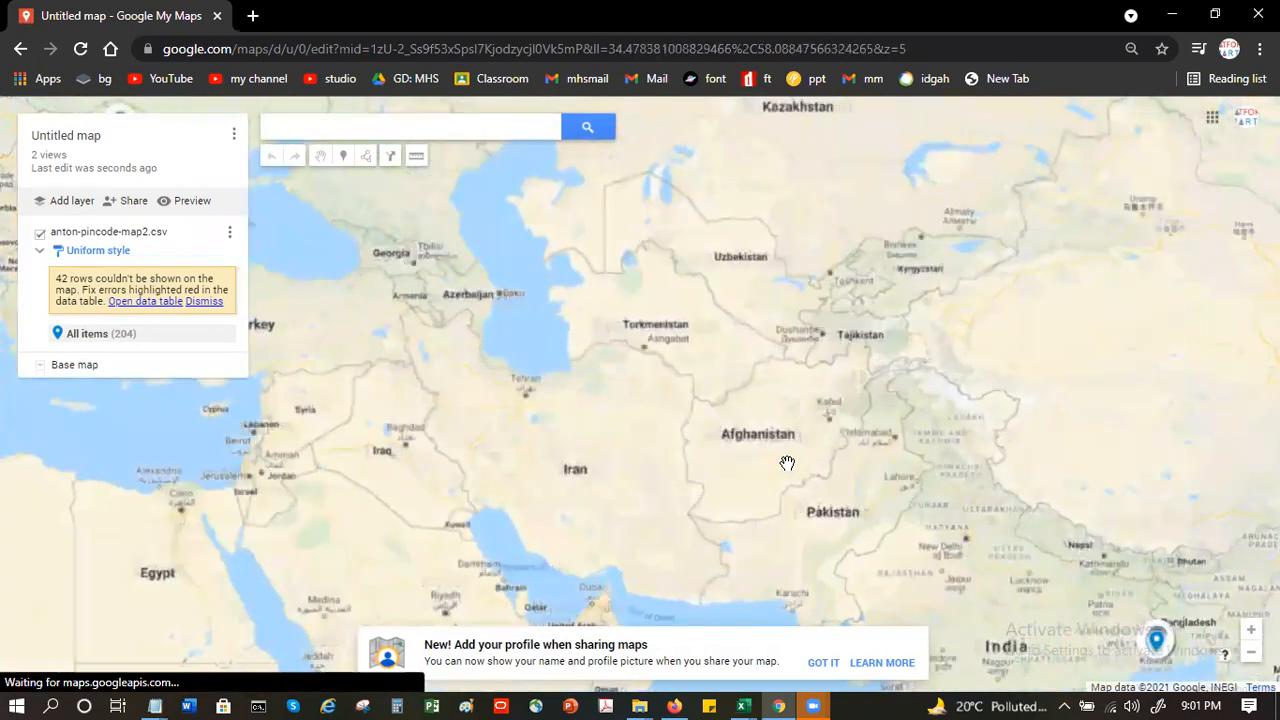
{"action": "left_click_drag", "start_coordinate": [740, 416], "coordinate": [536, 229]}
{"action": "scroll", "coordinate": [626, 357], "scroll_direction": "up", "scroll_amount": 1}
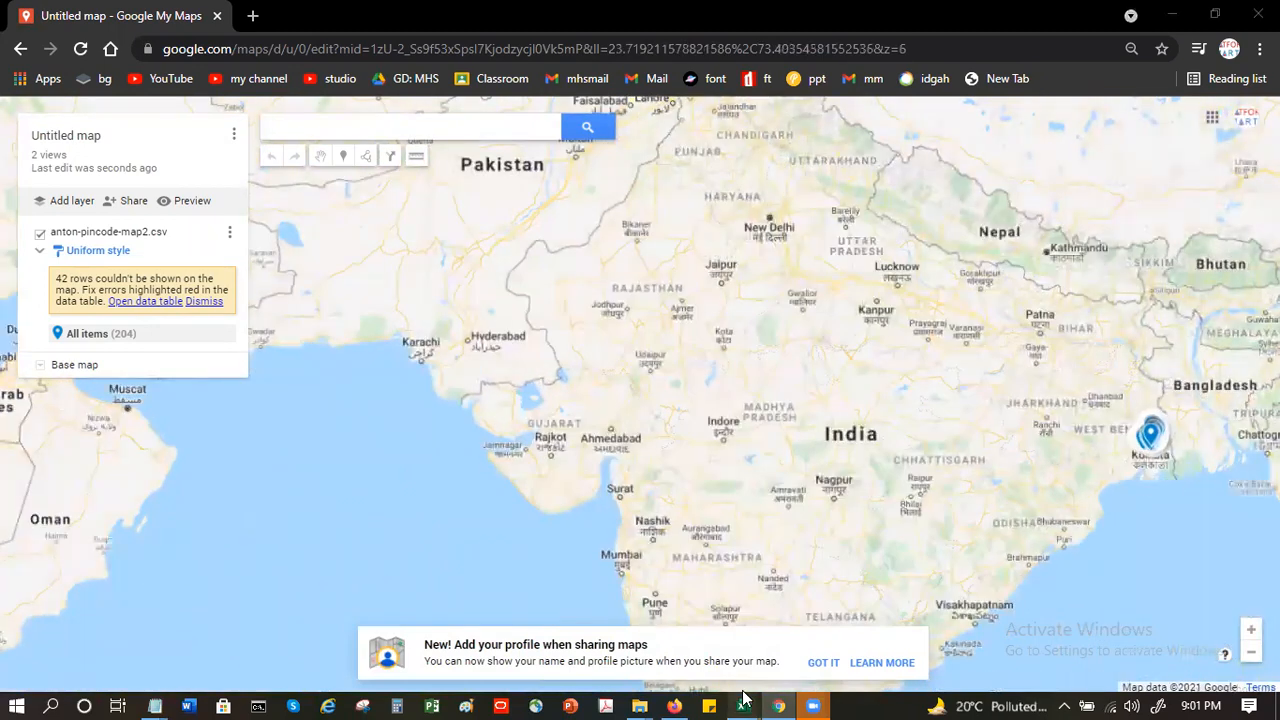
{"action": "mouse_move", "coordinate": [741, 702]}
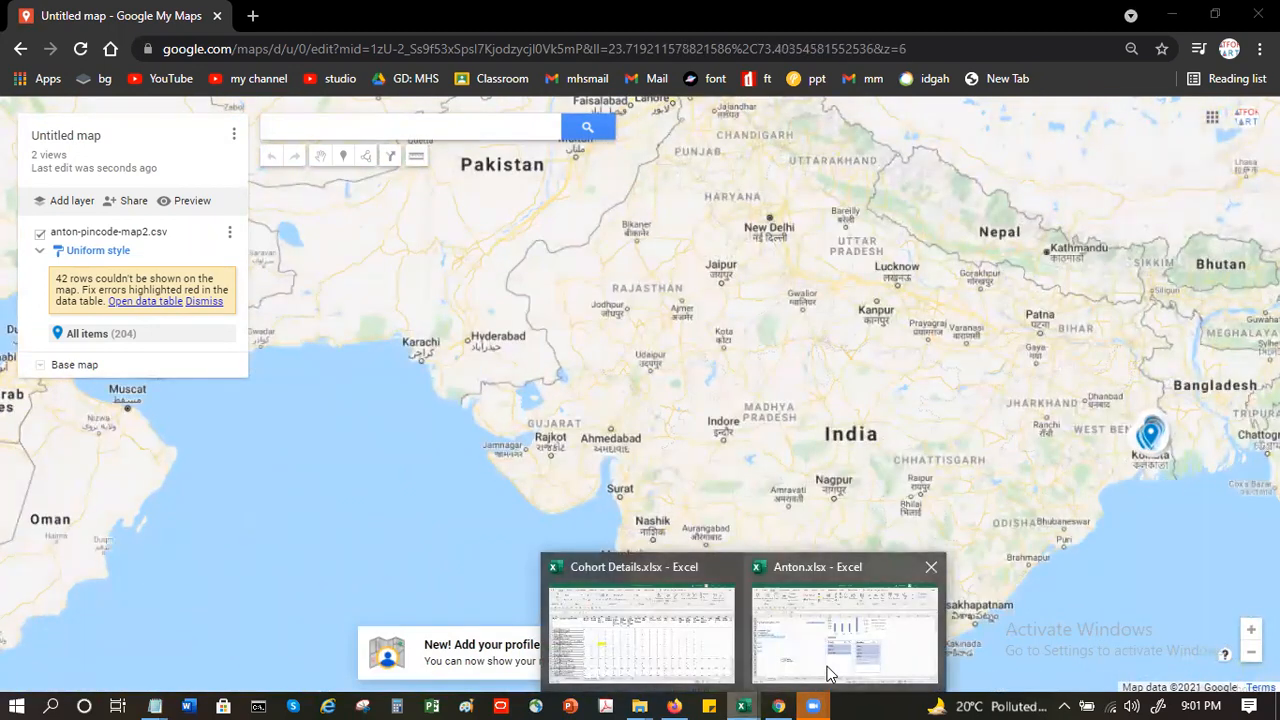
{"action": "left_click", "coordinate": [845, 635]}
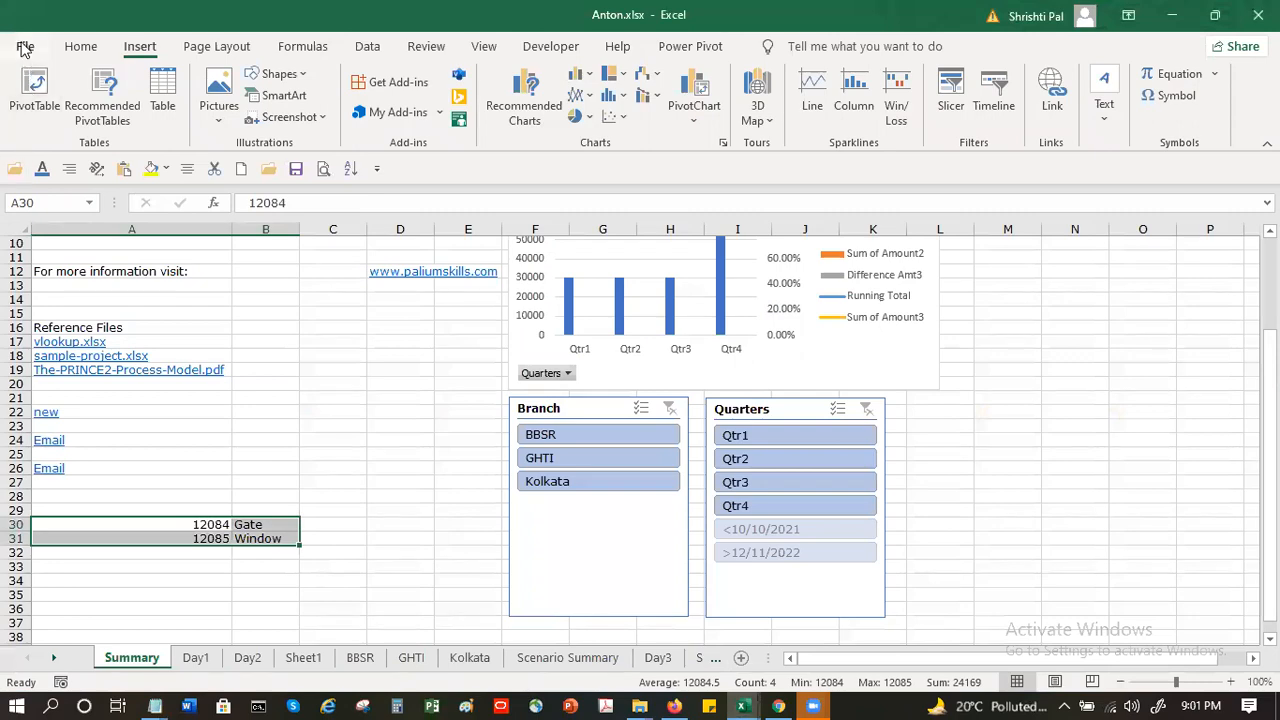
{"action": "left_click", "coordinate": [22, 44]}
{"action": "left_click", "coordinate": [255, 431]}
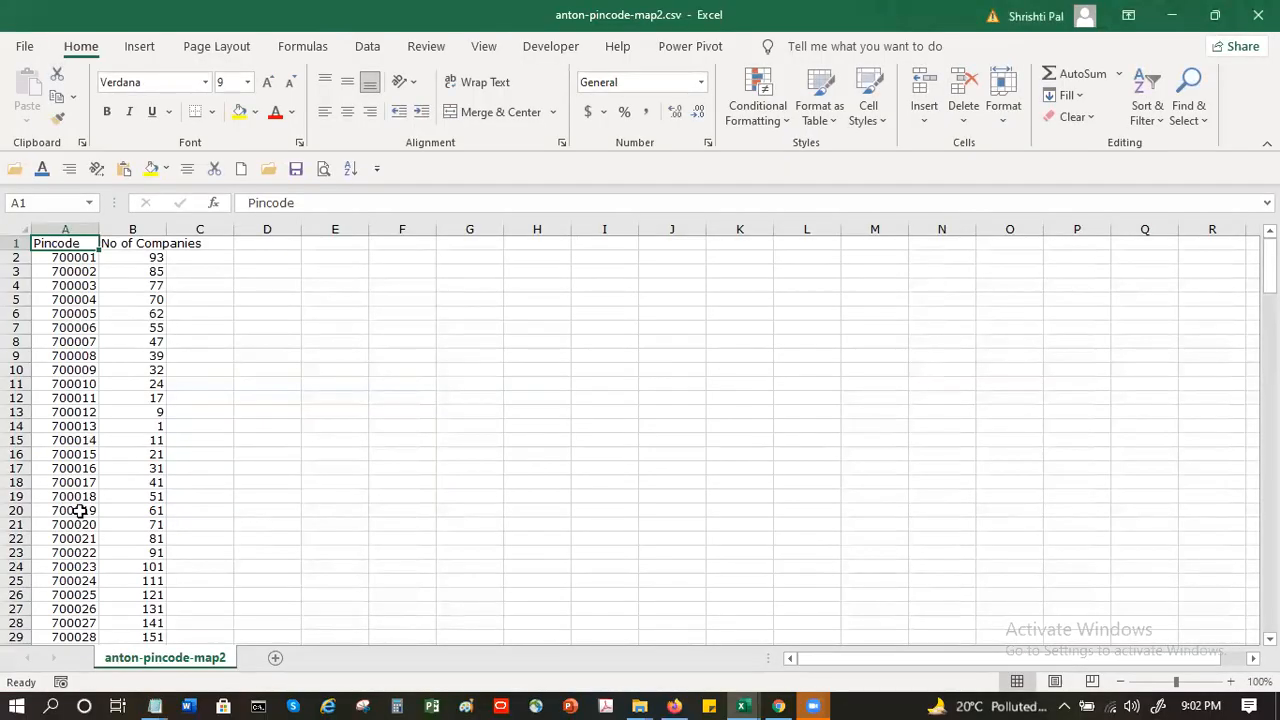
- Delete rows 102 to 218 so the pincode list ends at 700100
{"action": "scroll", "coordinate": [80, 590], "scroll_direction": "down", "scroll_amount": 4}
{"action": "scroll", "coordinate": [86, 581], "scroll_direction": "down", "scroll_amount": 5}
{"action": "scroll", "coordinate": [86, 581], "scroll_direction": "down", "scroll_amount": 15}
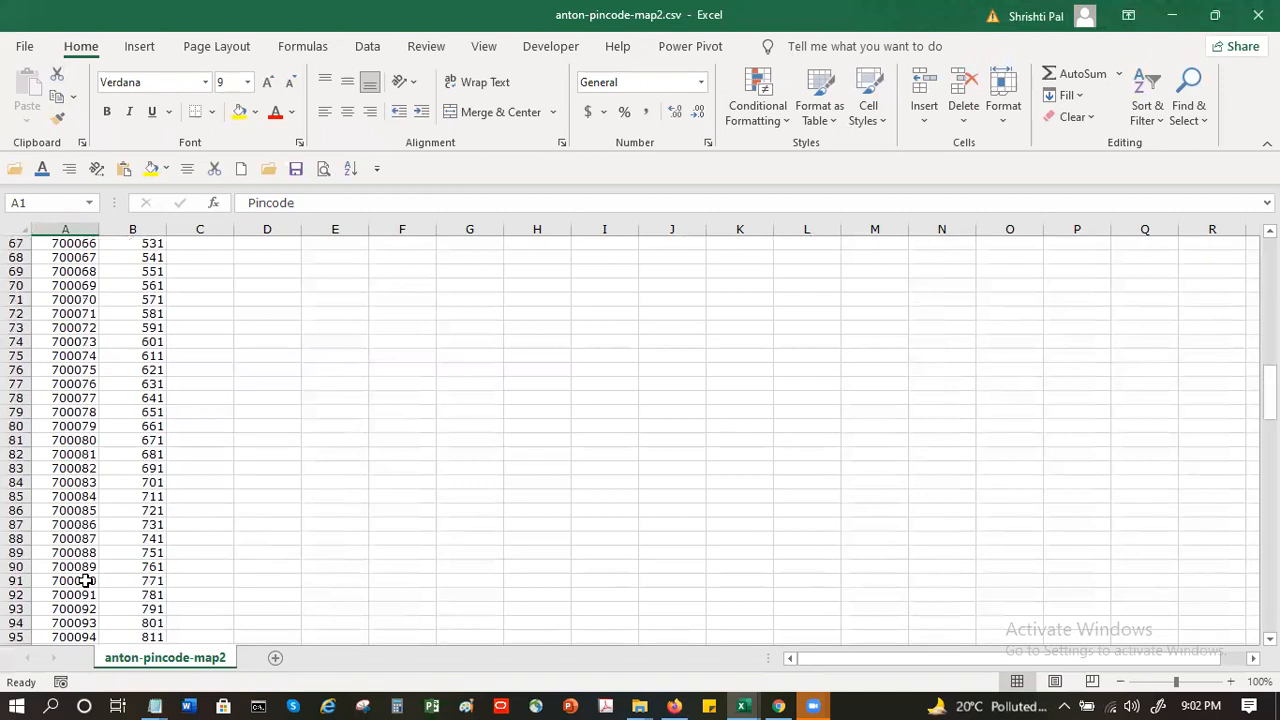
{"action": "scroll", "coordinate": [38, 549], "scroll_direction": "down", "scroll_amount": 5}
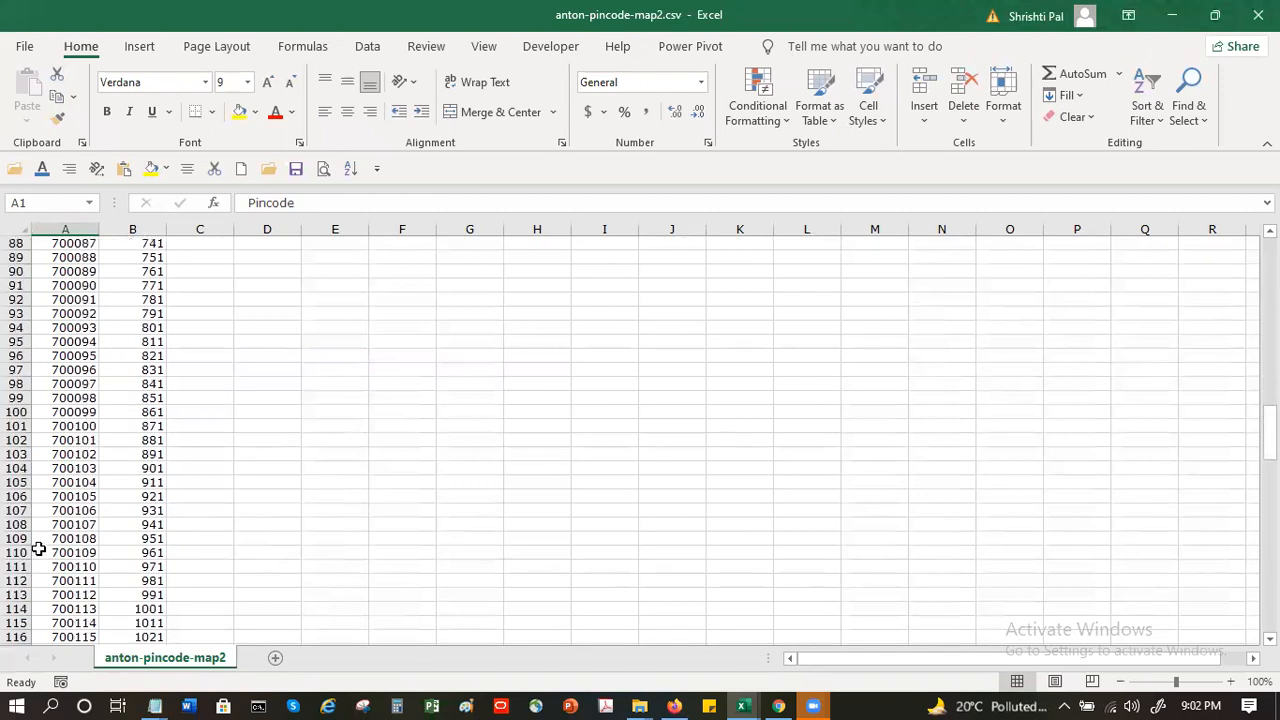
{"action": "left_click", "coordinate": [10, 441]}
{"action": "scroll", "coordinate": [14, 441], "scroll_direction": "down", "scroll_amount": 20}
{"action": "left_click_drag", "start_coordinate": [14, 441], "coordinate": [14, 445]}
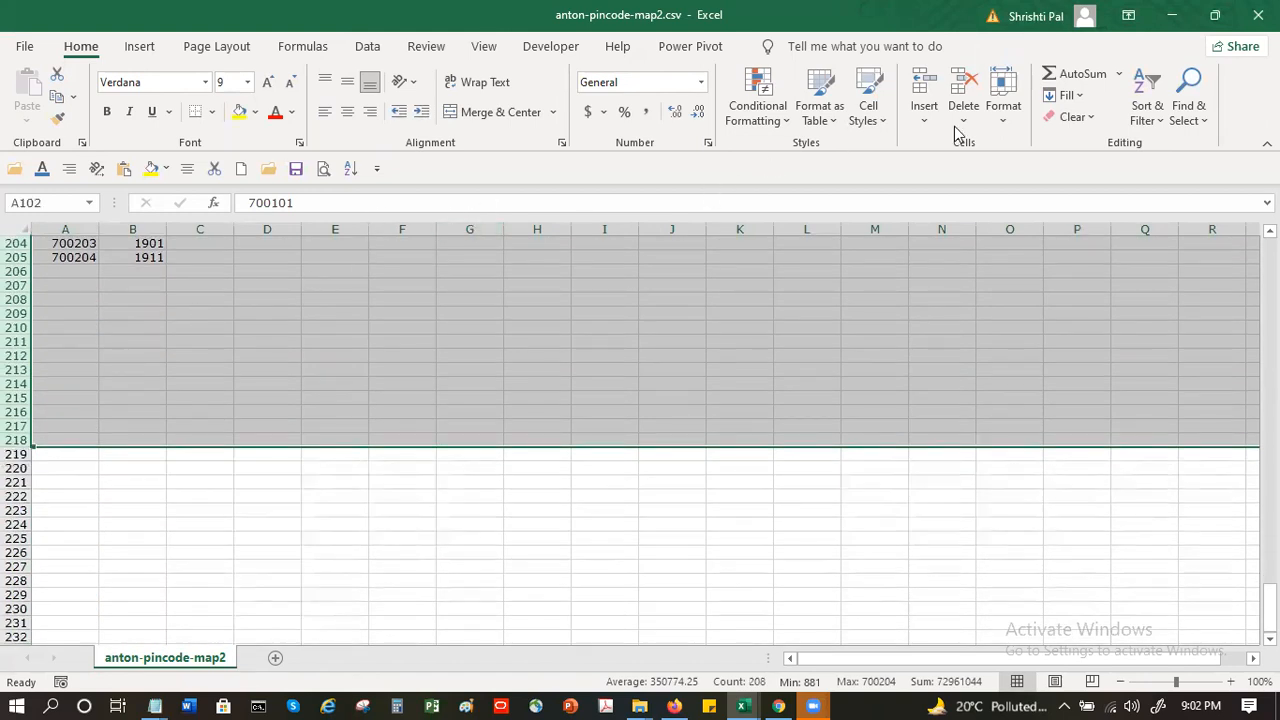
{"action": "left_click", "coordinate": [964, 84]}
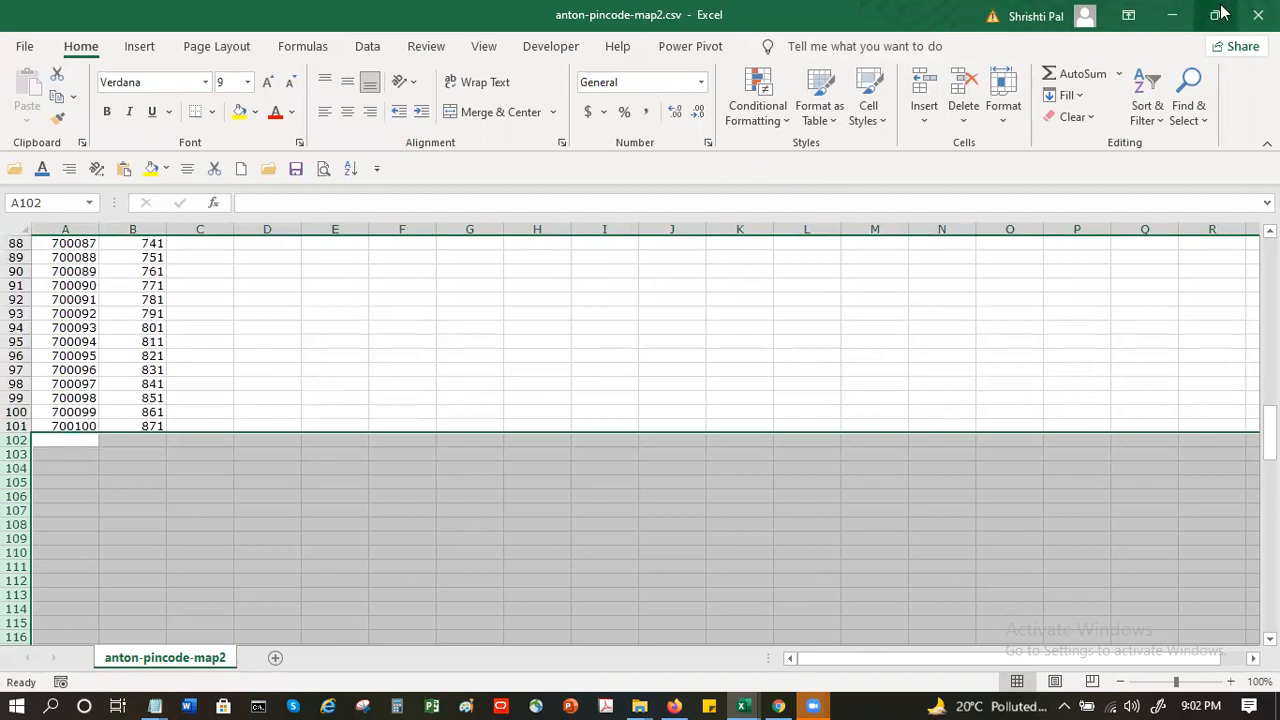
- Close anton-pincode-map2.csv saving its changes in CSV format, and switch to the Google My Maps window in Chrome
{"action": "left_click", "coordinate": [1258, 15]}
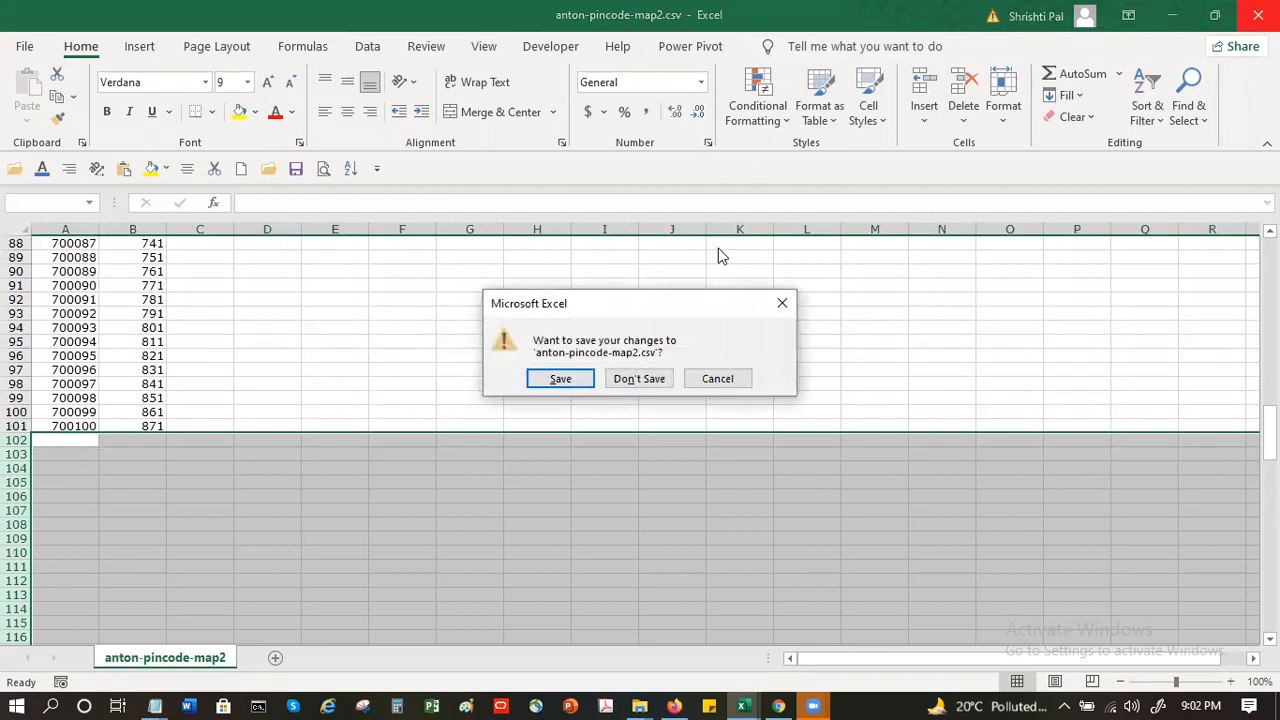
{"action": "left_click", "coordinate": [560, 378]}
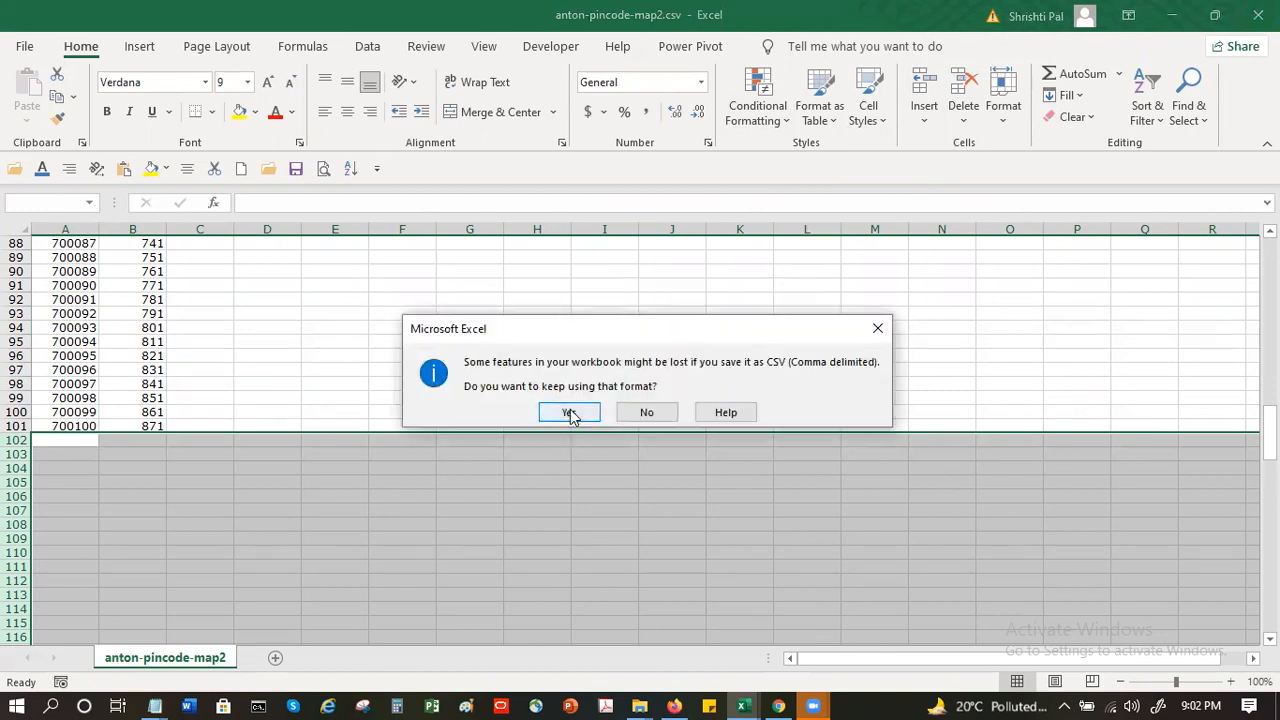
{"action": "left_click", "coordinate": [569, 412]}
{"action": "left_click", "coordinate": [780, 704]}
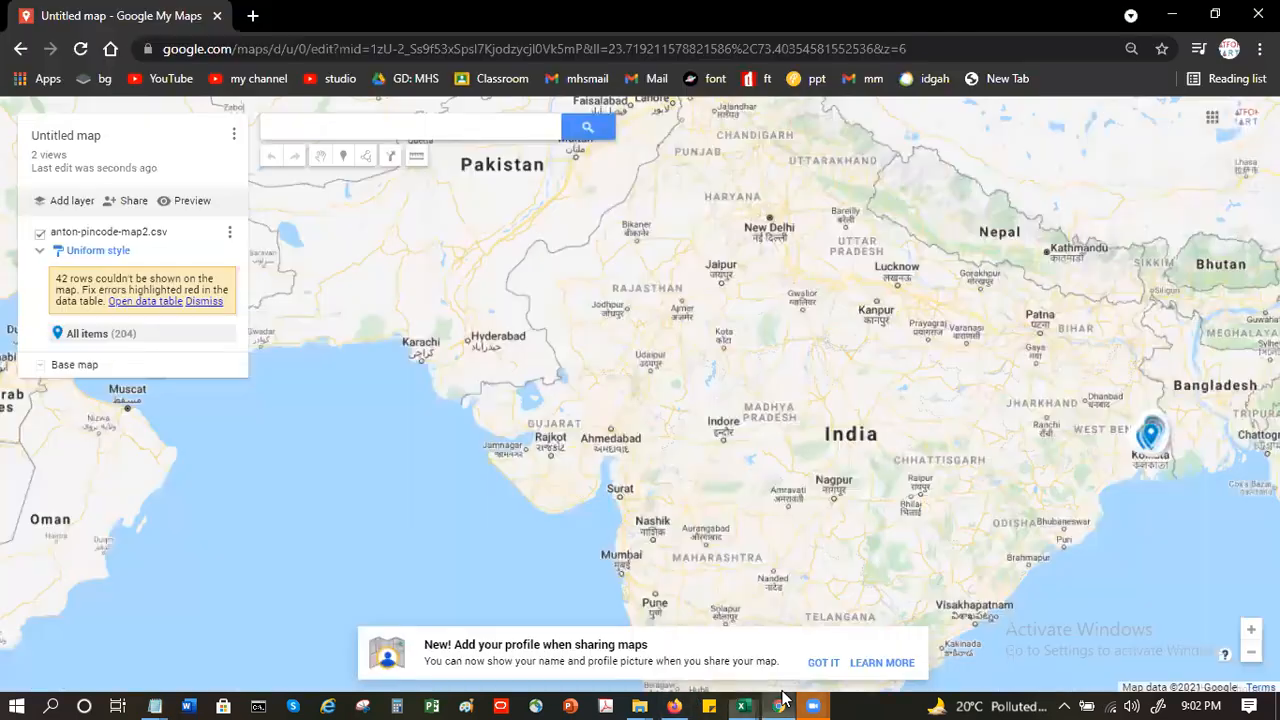
- Review the unplaced rows in the layer's data table and delete the row for pincode 700190
{"action": "left_click", "coordinate": [152, 301]}
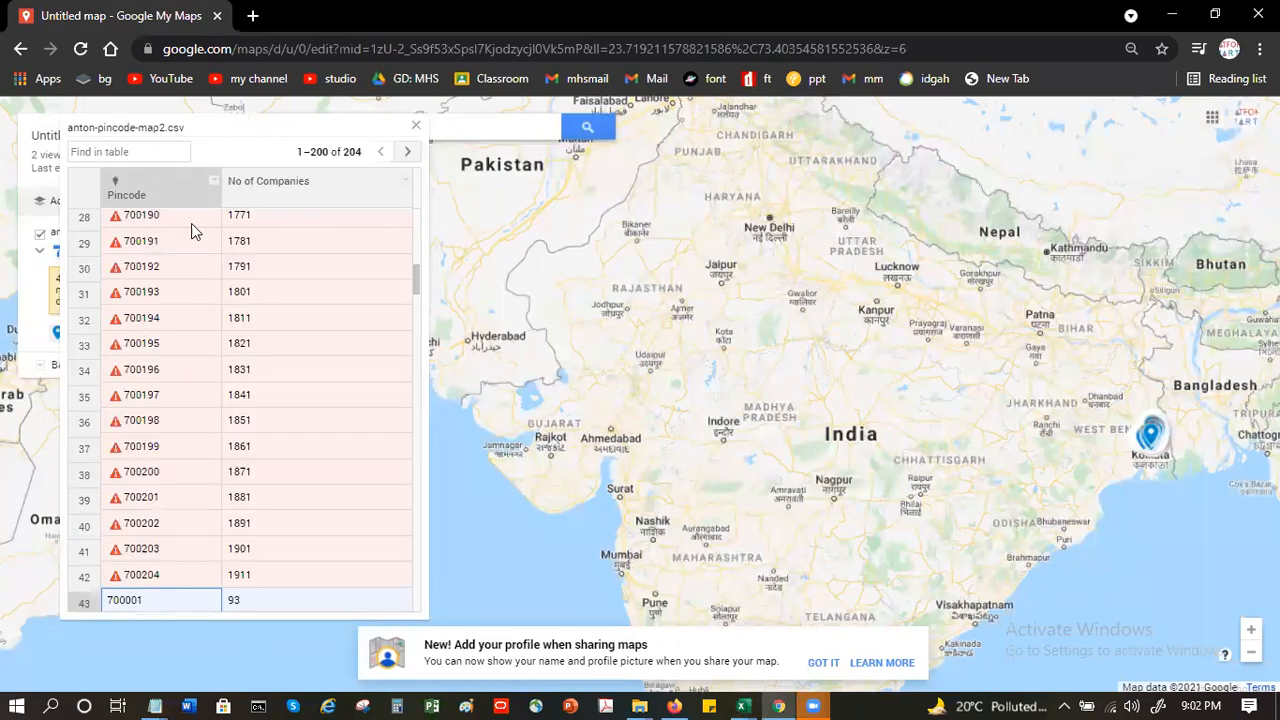
{"action": "left_click", "coordinate": [187, 218]}
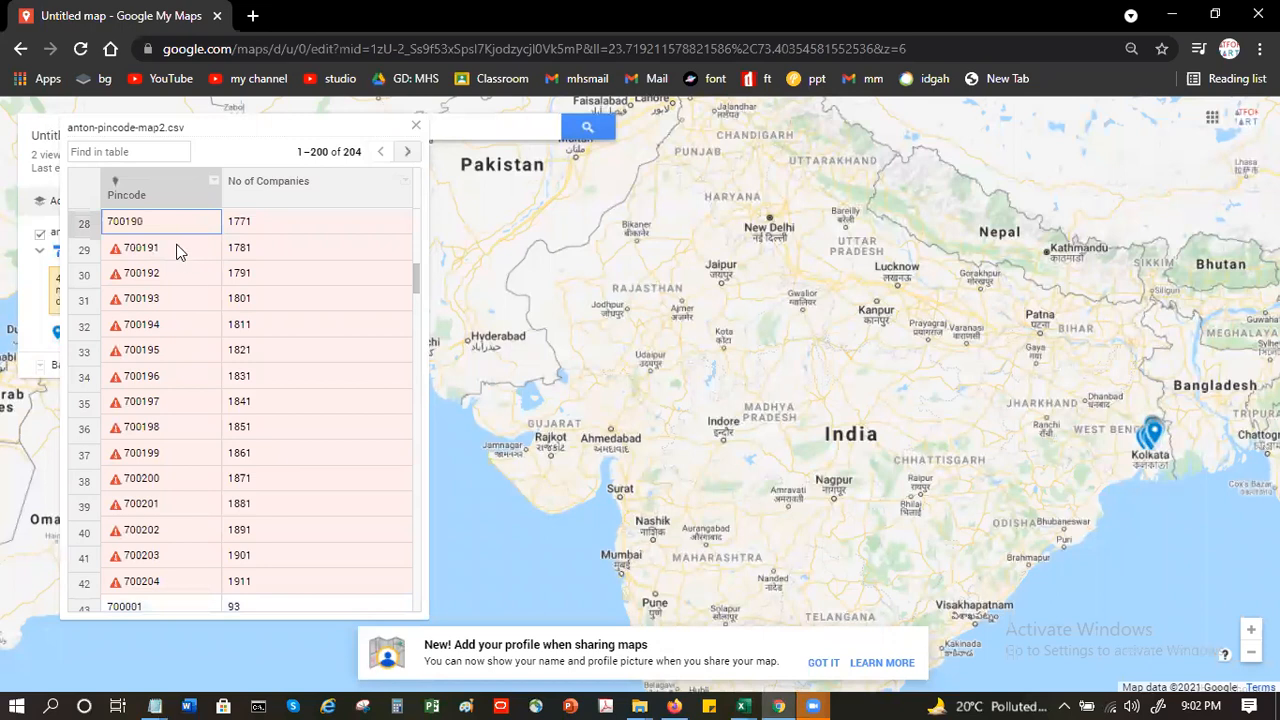
{"action": "left_click", "coordinate": [178, 248]}
{"action": "left_click", "coordinate": [180, 222]}
{"action": "left_click", "coordinate": [175, 267]}
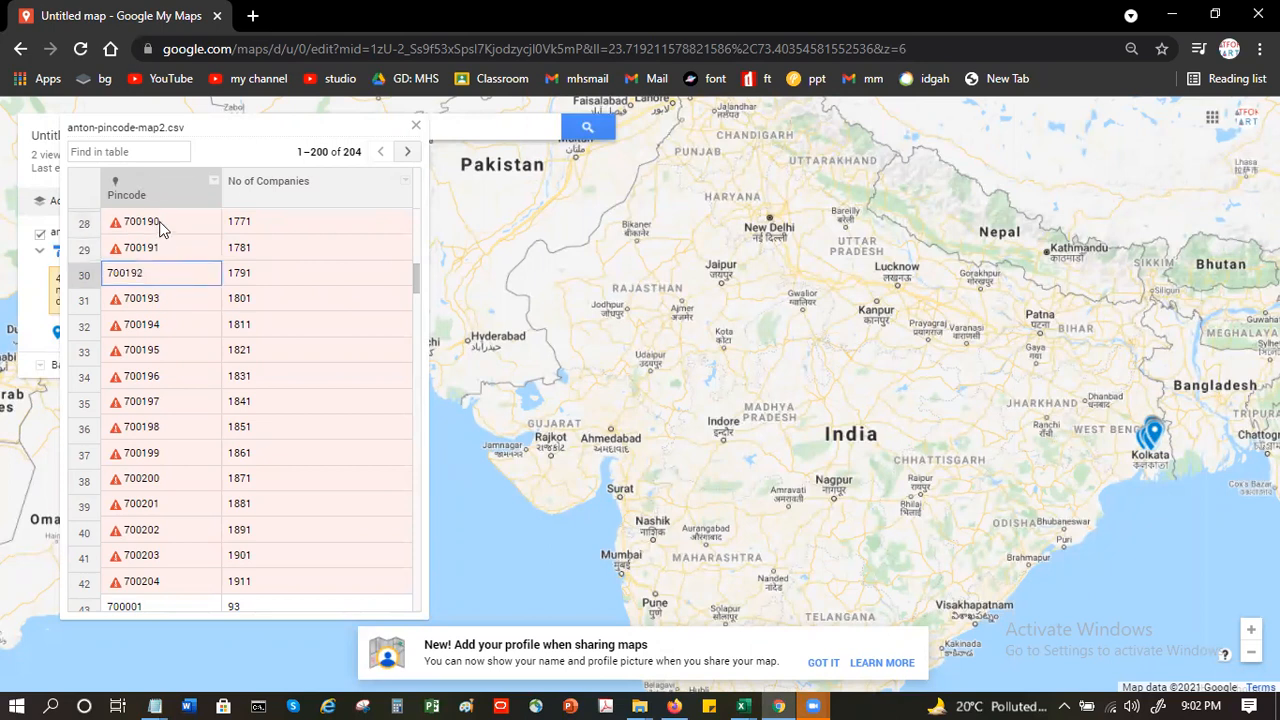
{"action": "left_click", "coordinate": [160, 226]}
{"action": "right_click", "coordinate": [160, 223]}
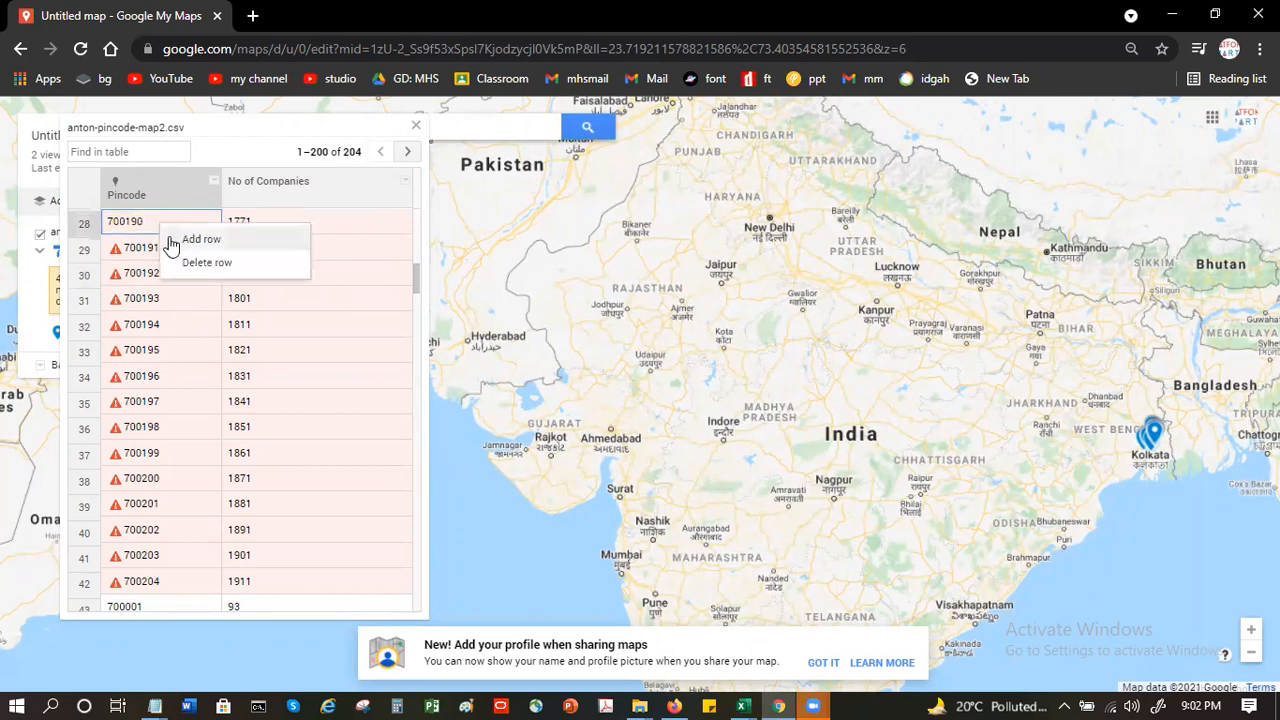
{"action": "left_click", "coordinate": [186, 261]}
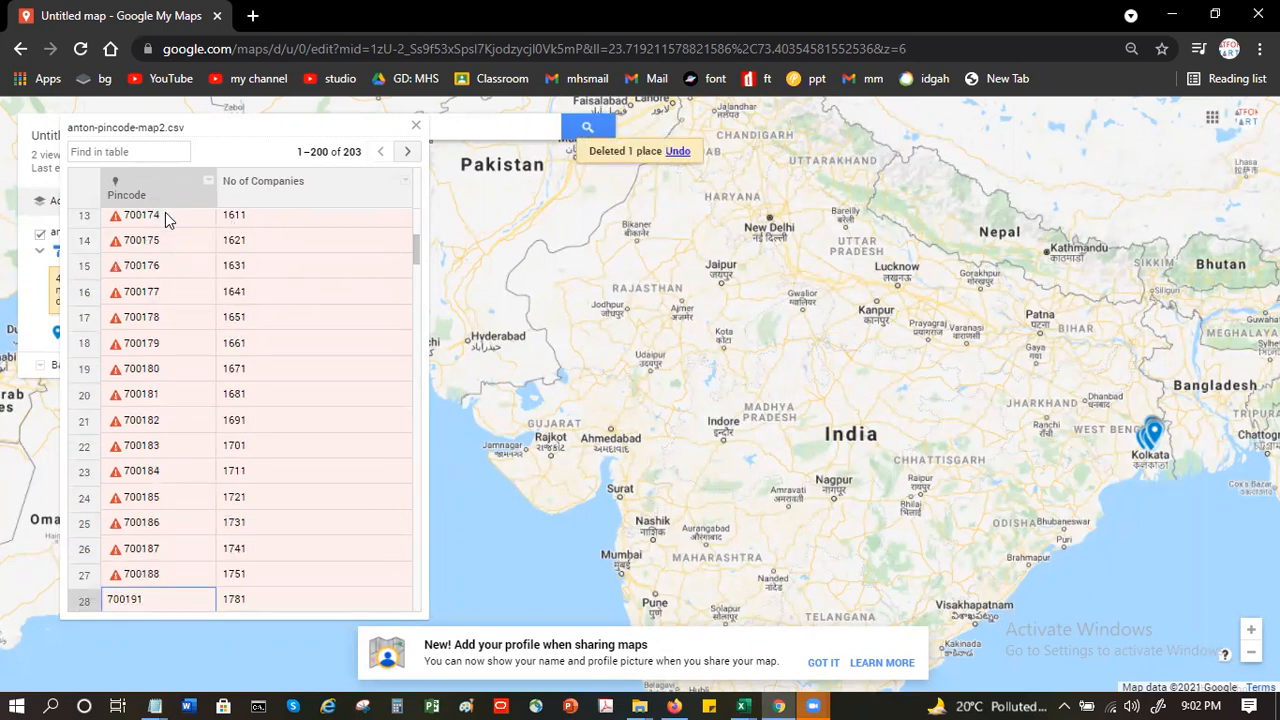
{"action": "left_click", "coordinate": [165, 214]}
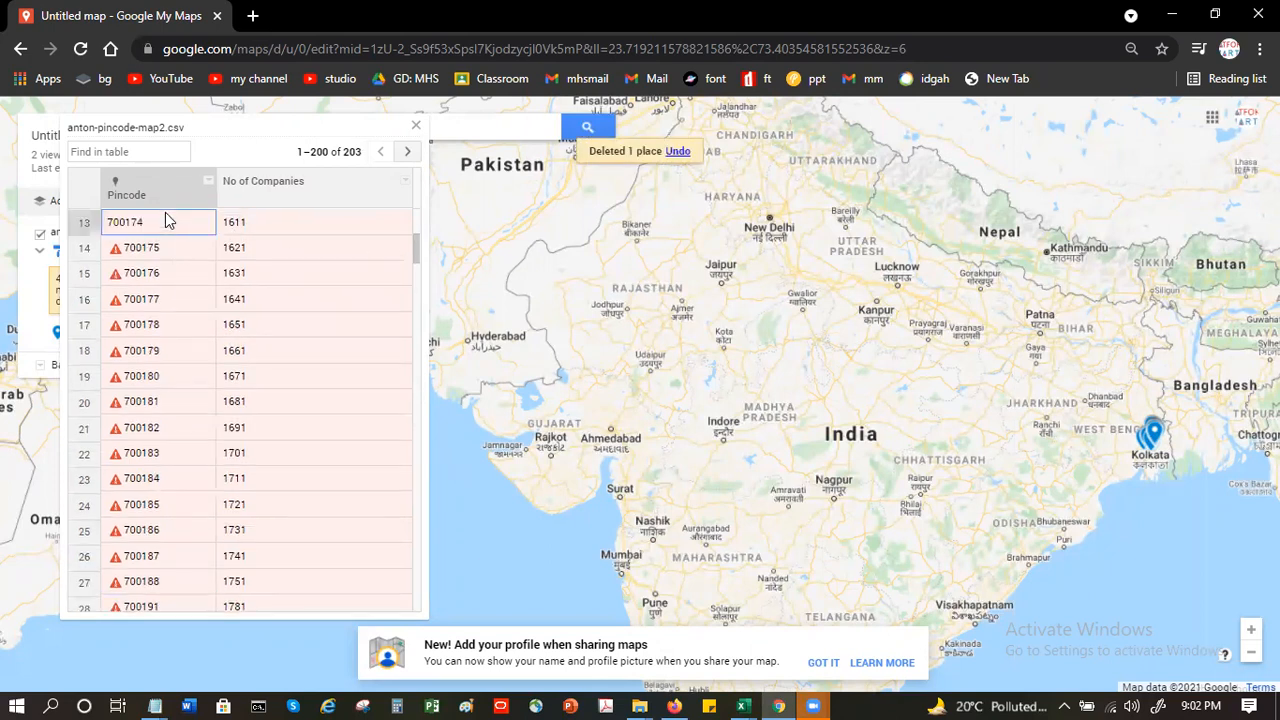
{"action": "left_click", "coordinate": [150, 589]}
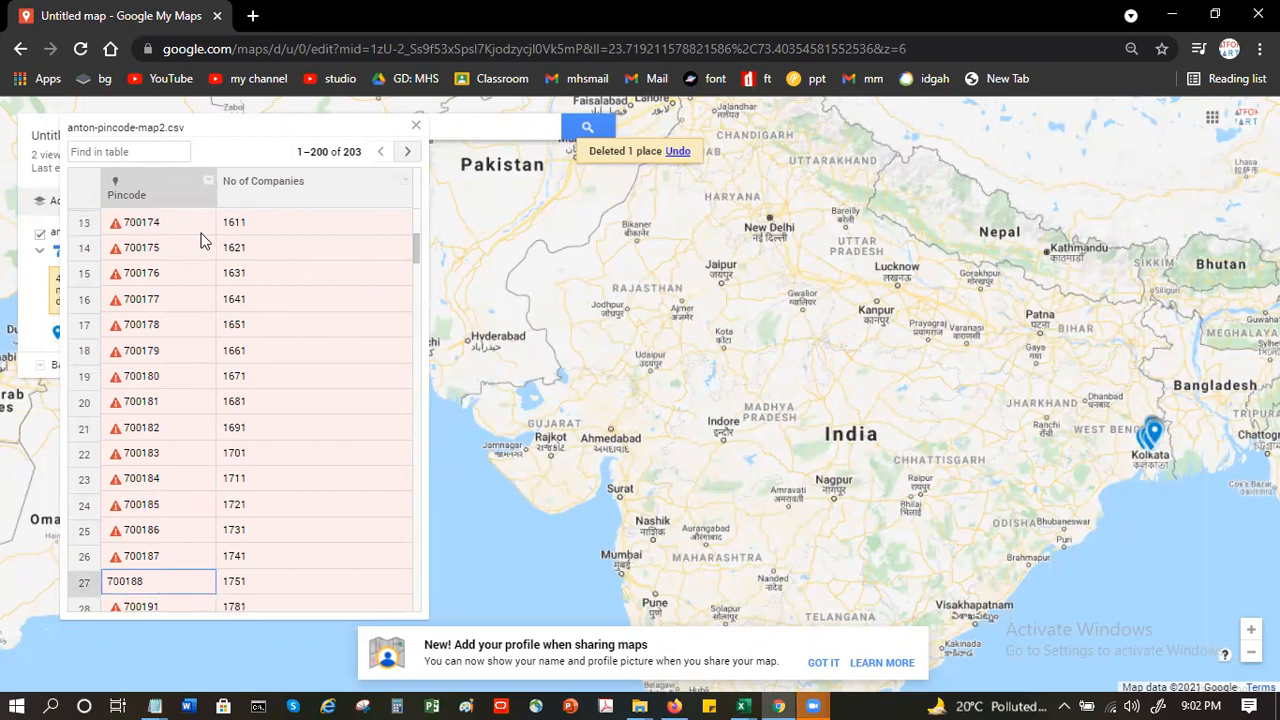
{"action": "left_click", "coordinate": [416, 128]}
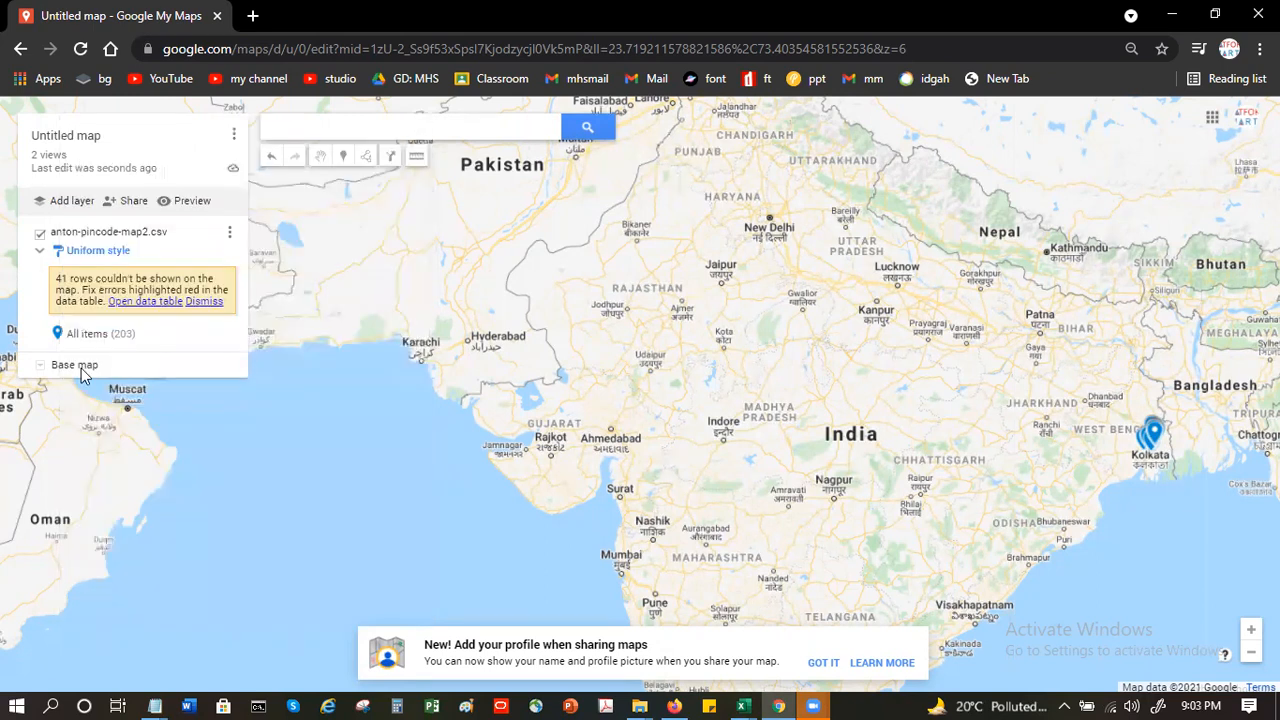
- Delete the anton-pincode-map2.csv layer from the map
{"action": "left_click", "coordinate": [230, 232]}
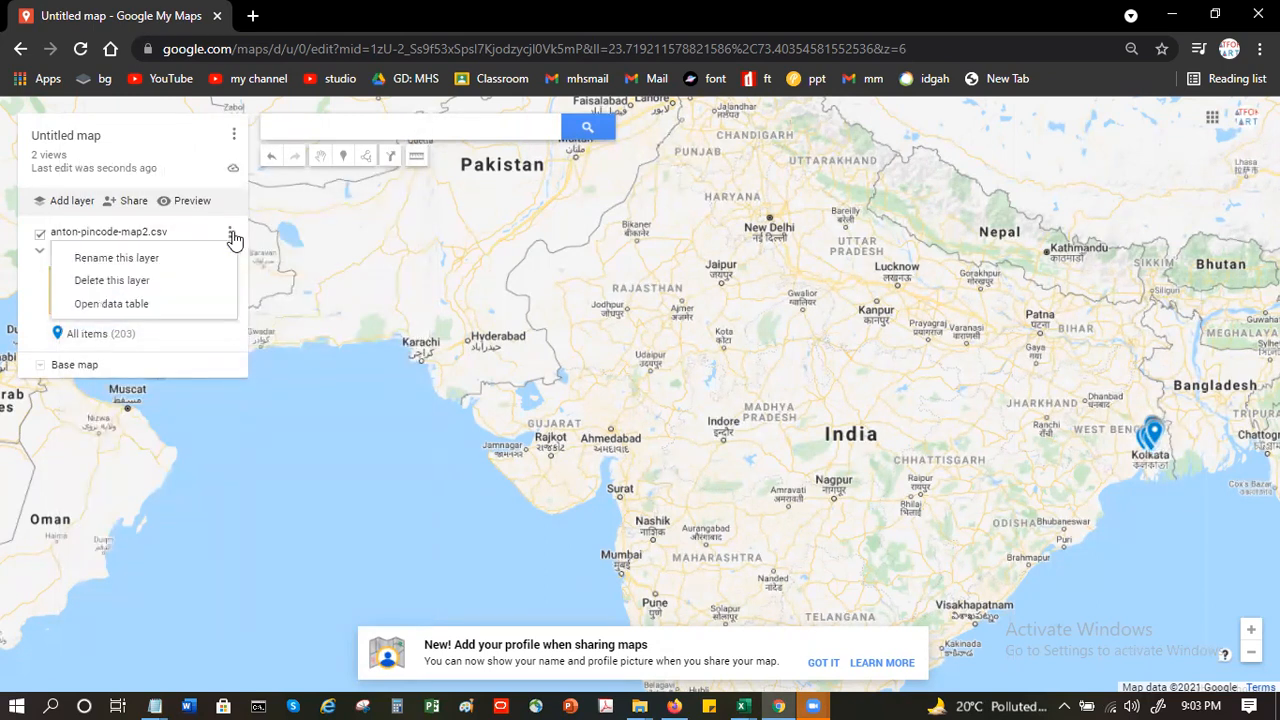
{"action": "left_click", "coordinate": [112, 283]}
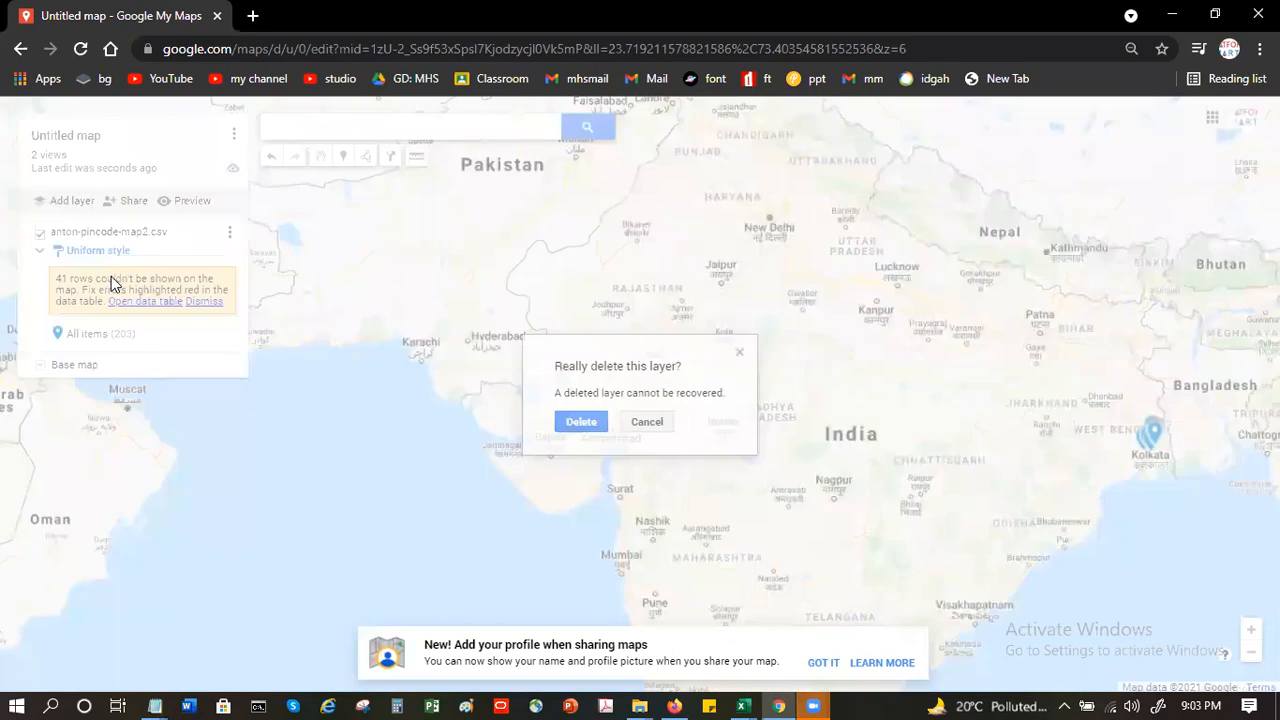
{"action": "left_click", "coordinate": [603, 432]}
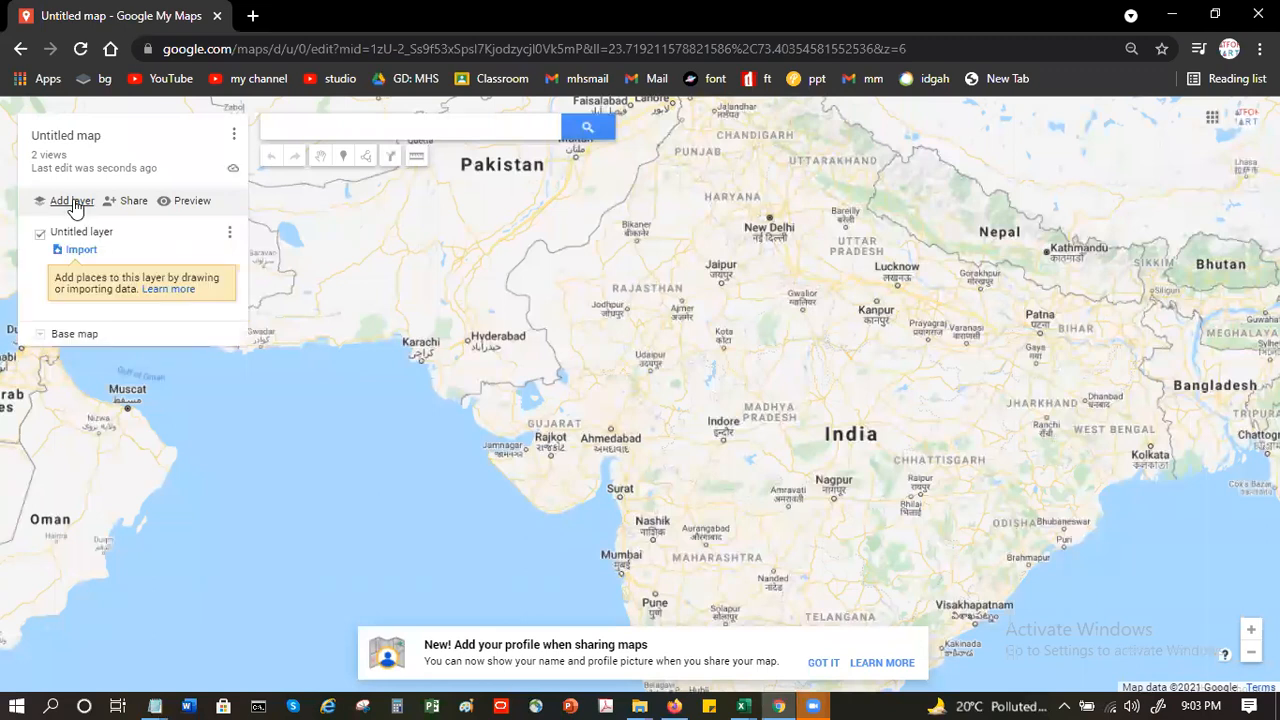
- Import the recent file anton-pincode-map2.csv from the device into the untitled layer
{"action": "left_click", "coordinate": [78, 251]}
{"action": "left_click", "coordinate": [631, 428]}
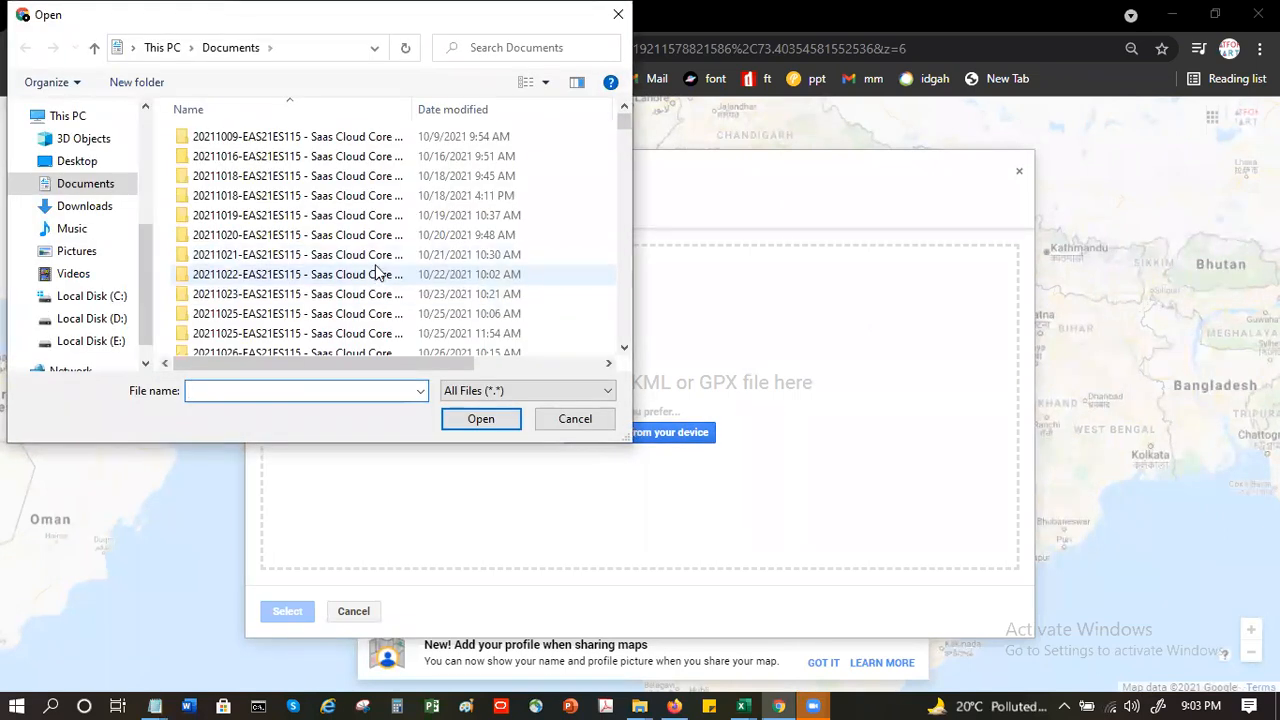
{"action": "scroll", "coordinate": [112, 125], "scroll_direction": "up", "scroll_amount": 4}
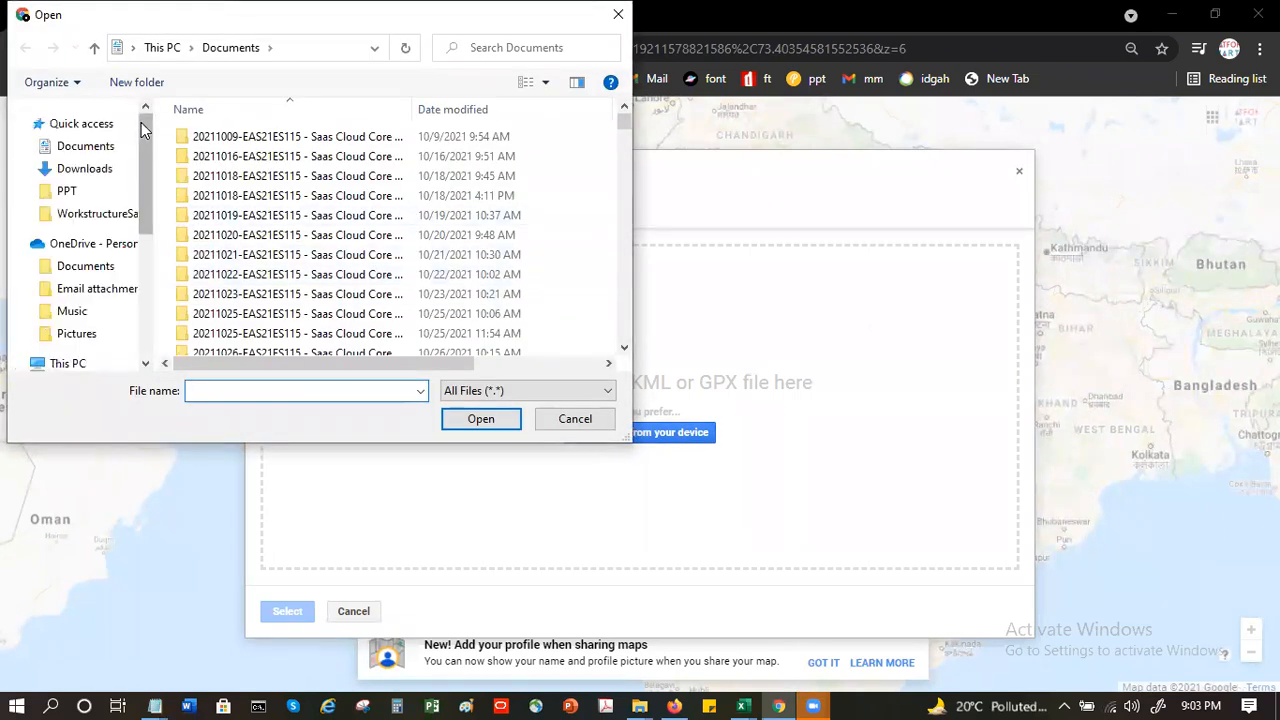
{"action": "left_click", "coordinate": [80, 123]}
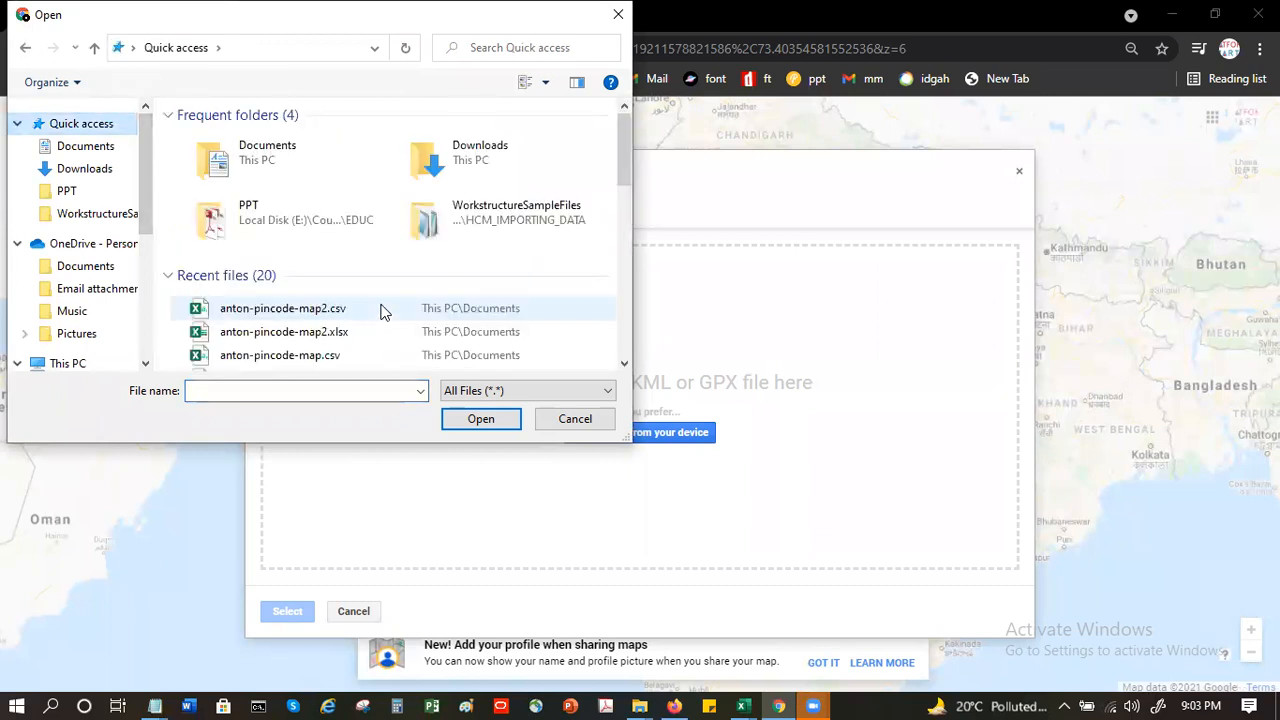
{"action": "left_click", "coordinate": [318, 313]}
{"action": "double_click", "coordinate": [318, 313]}
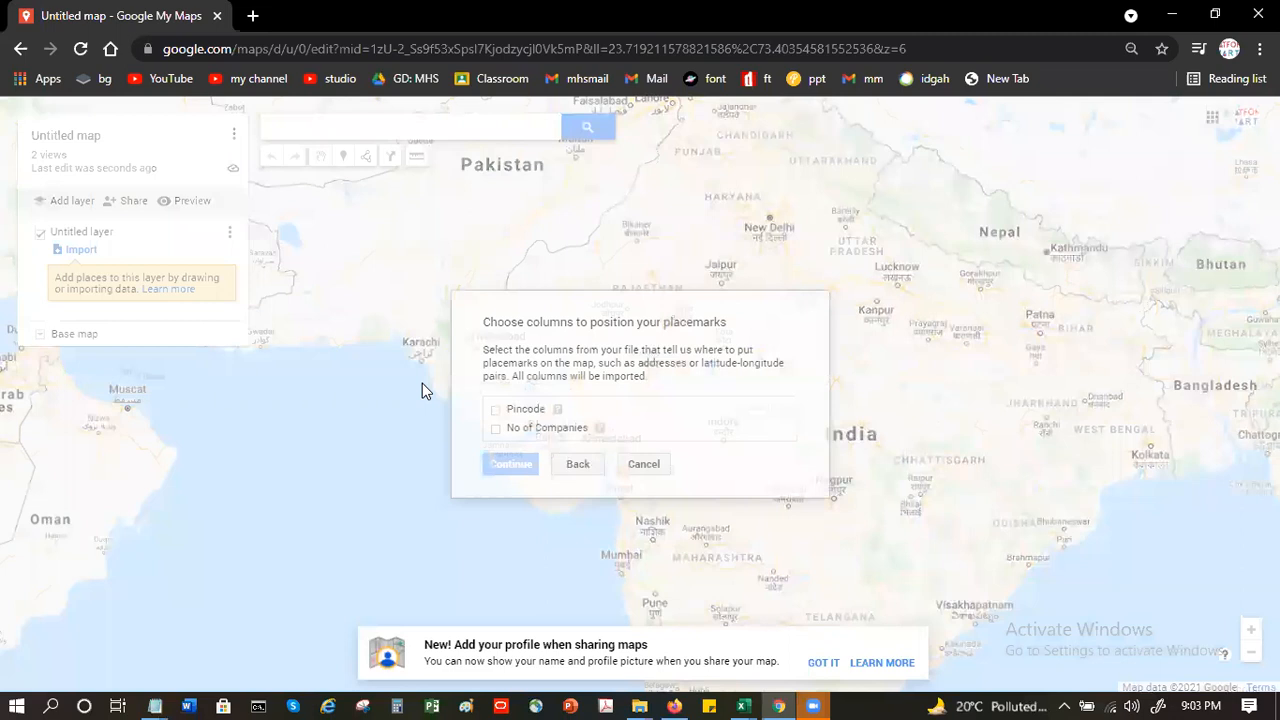
- Position the placemarks by Pincode, title the markers with No of Companies, finish the import, and dismiss the profile-sharing notice
{"action": "left_click", "coordinate": [497, 411]}
{"action": "left_click", "coordinate": [521, 466]}
{"action": "left_click", "coordinate": [496, 421]}
{"action": "left_click", "coordinate": [512, 458]}
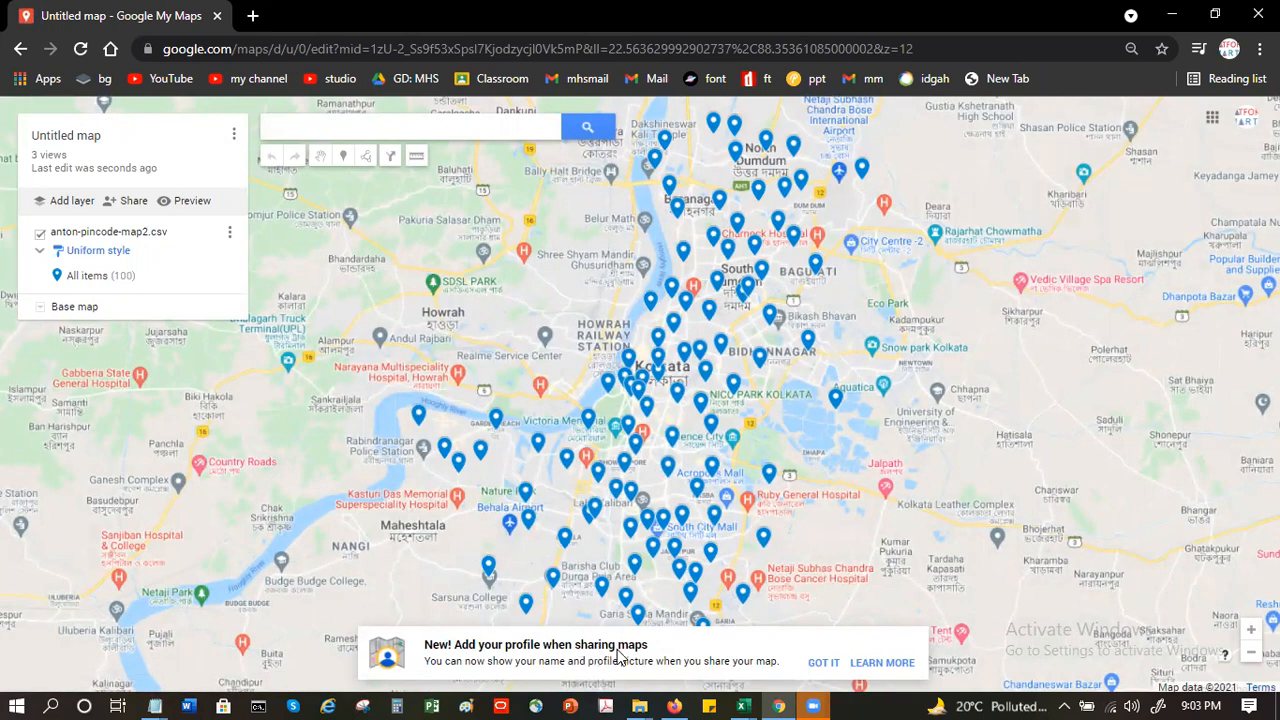
{"action": "left_click", "coordinate": [838, 662]}
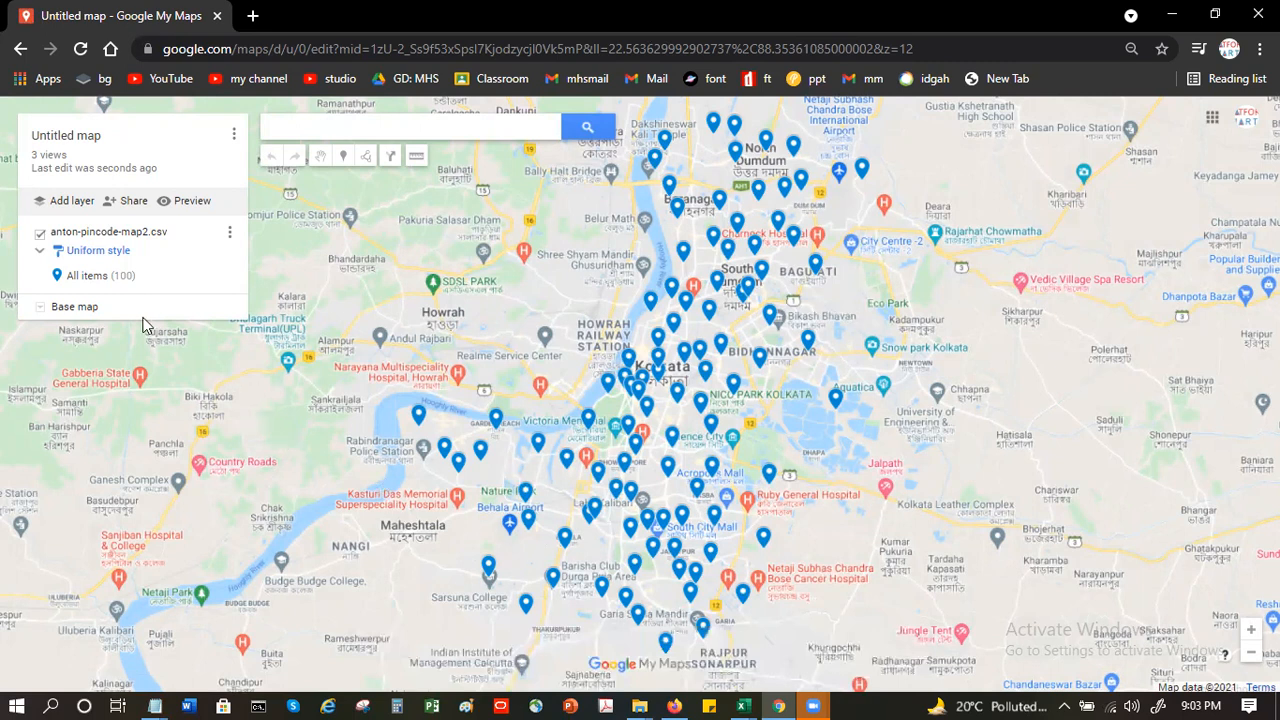
- Examine the placemarks across Kolkata, including the details of the marker for pincode 700057, and check the layer's options
{"action": "left_click", "coordinate": [95, 278]}
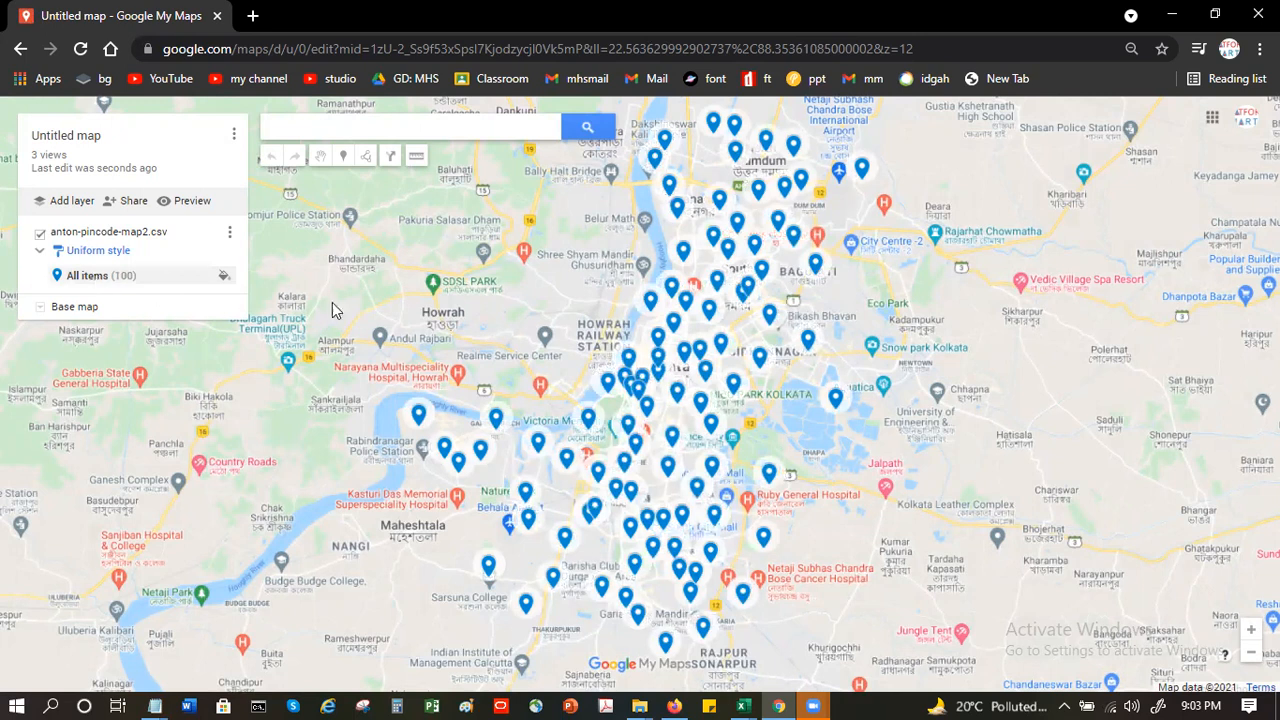
{"action": "left_click", "coordinate": [665, 141]}
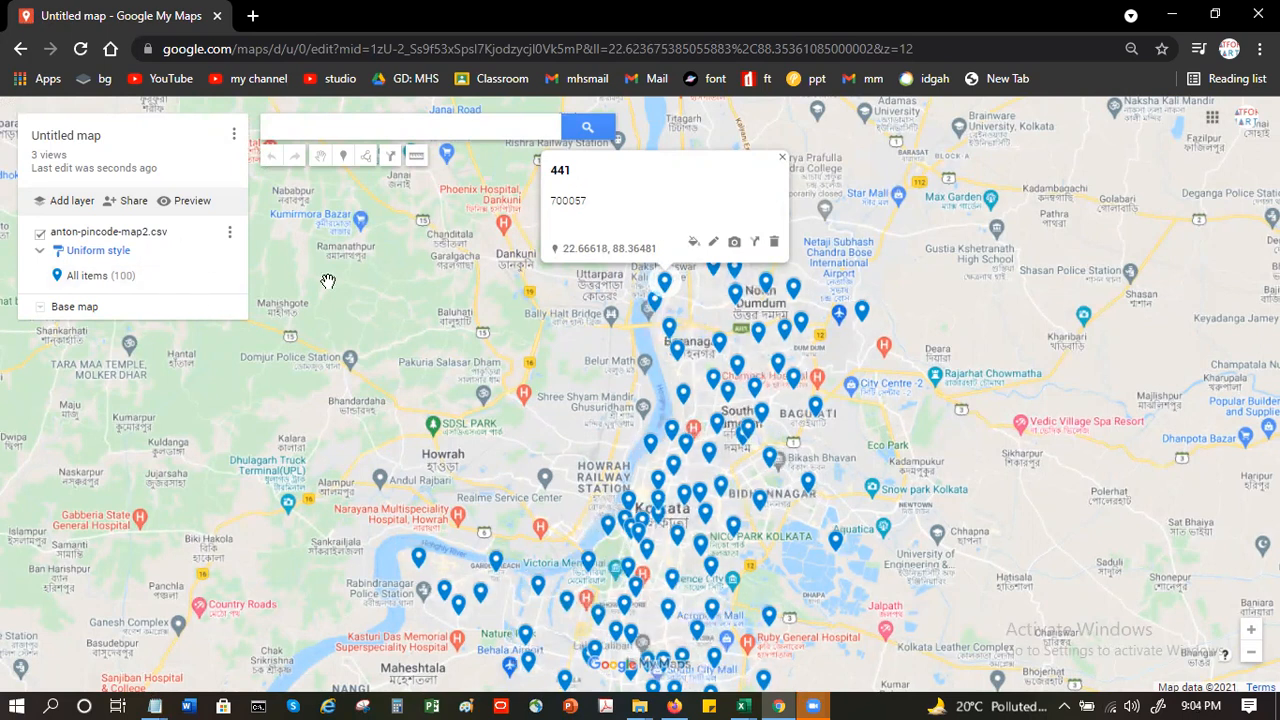
{"action": "left_click", "coordinate": [714, 243]}
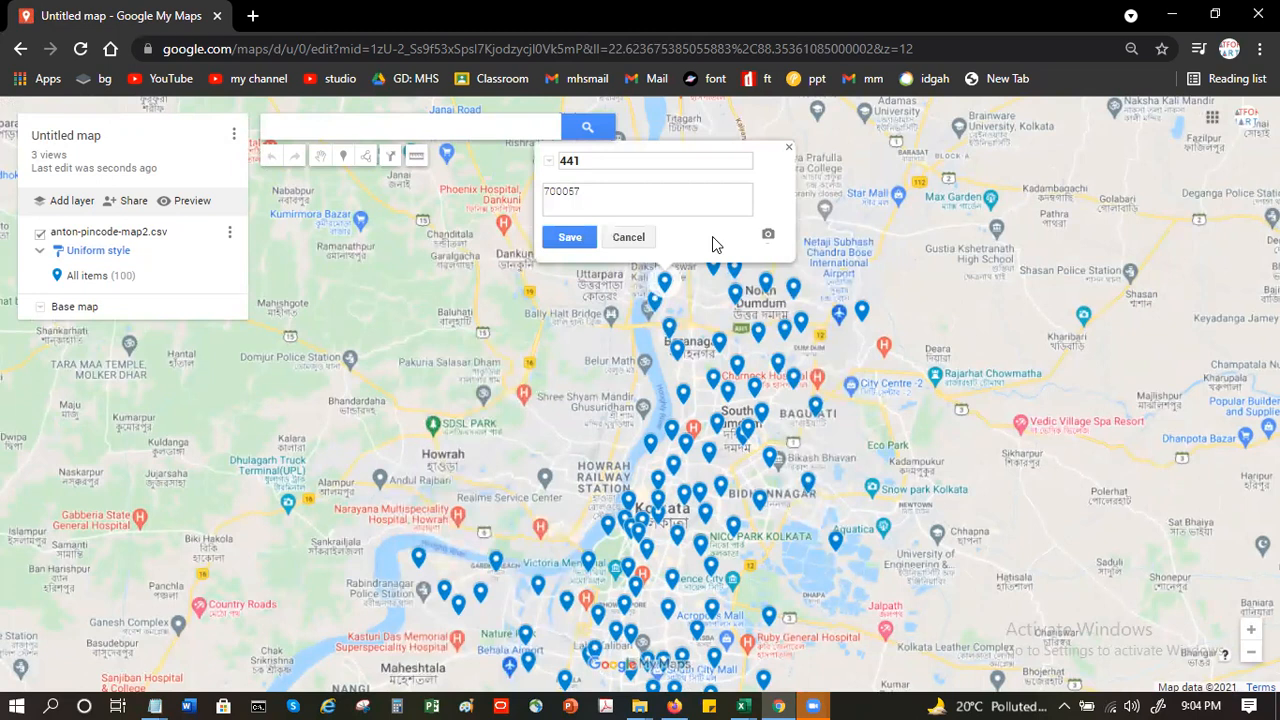
{"action": "left_click", "coordinate": [636, 248]}
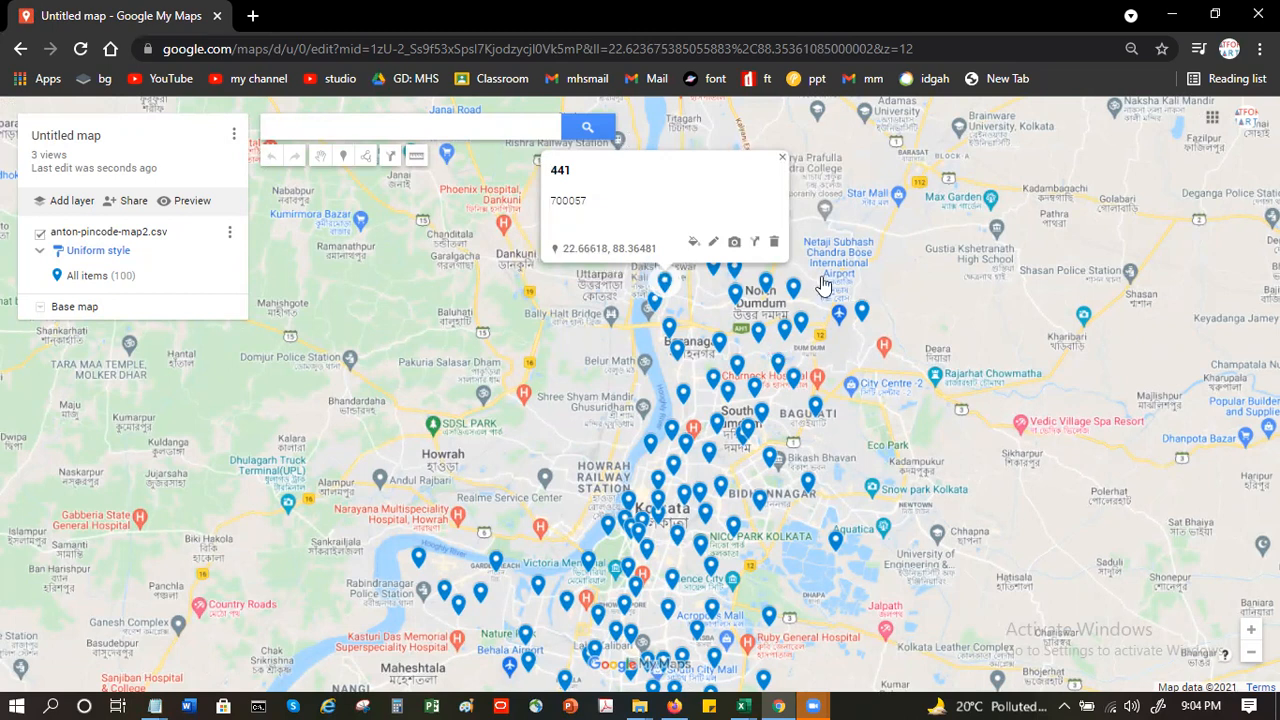
{"action": "left_click", "coordinate": [782, 162]}
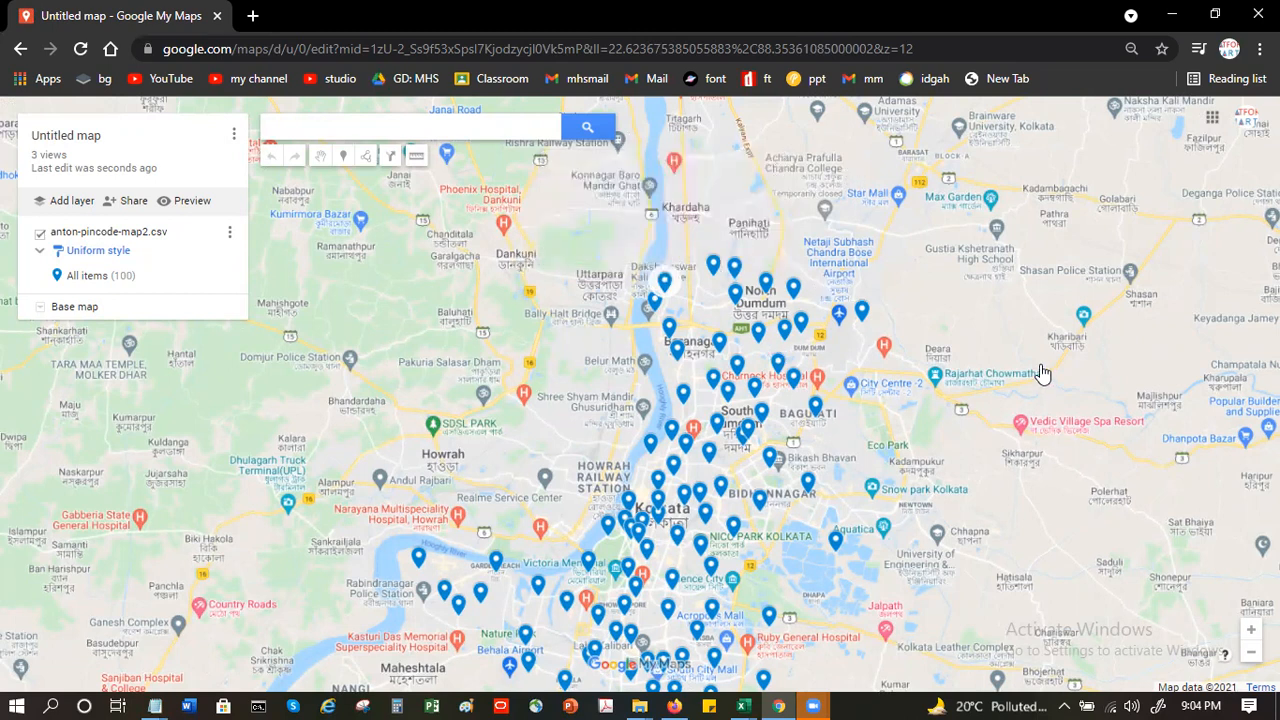
{"action": "scroll", "coordinate": [1038, 352], "scroll_direction": "down", "scroll_amount": 1}
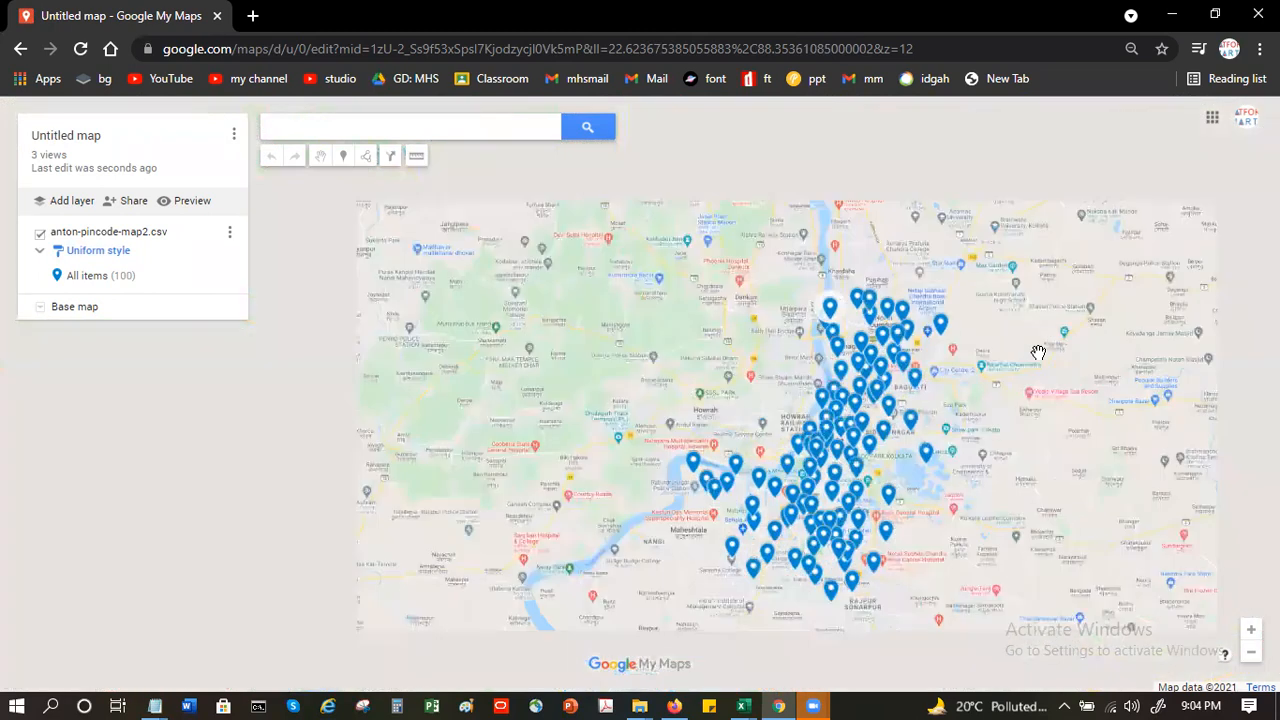
{"action": "scroll", "coordinate": [1038, 352], "scroll_direction": "up", "scroll_amount": 1}
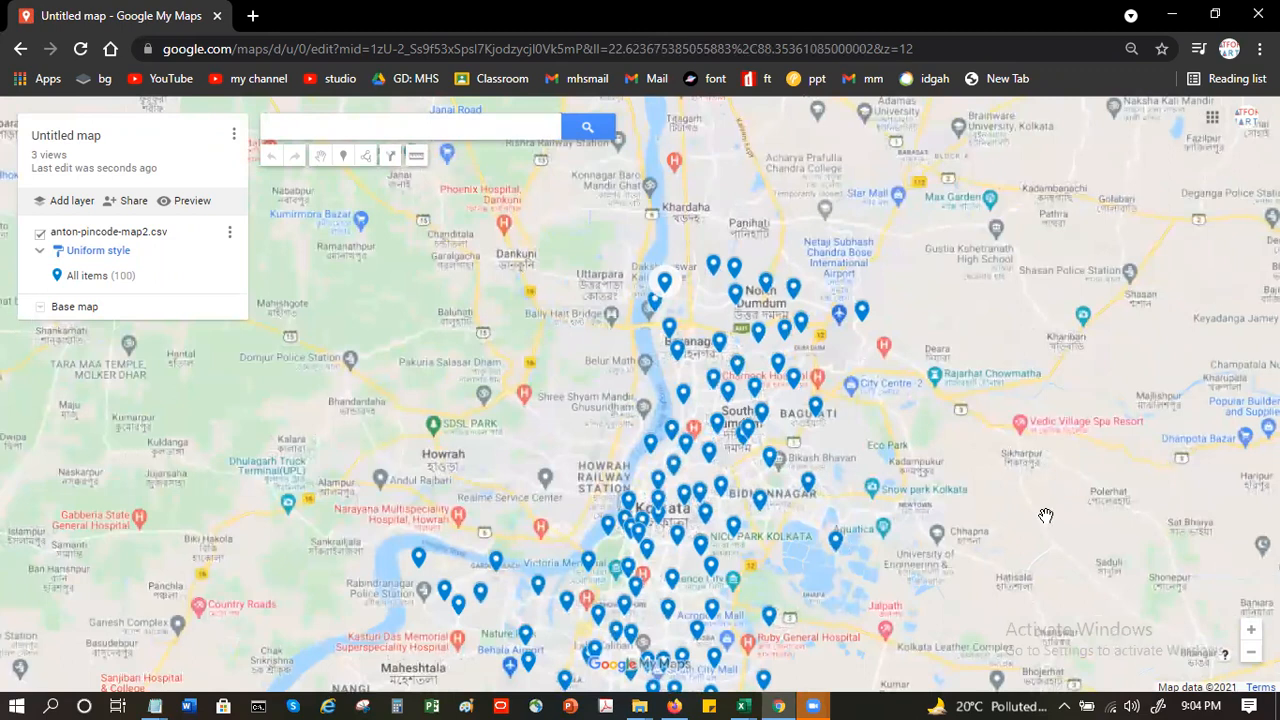
{"action": "left_click_drag", "start_coordinate": [1010, 433], "coordinate": [978, 363]}
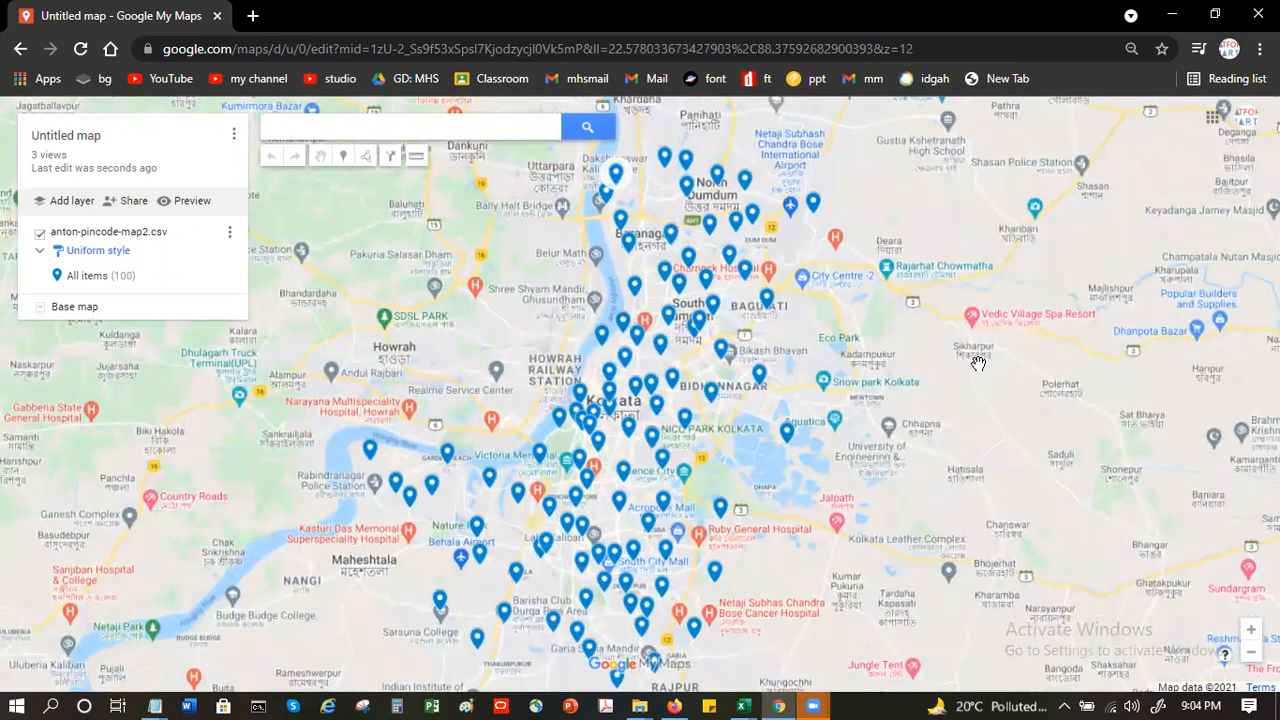
{"action": "left_click", "coordinate": [231, 236]}
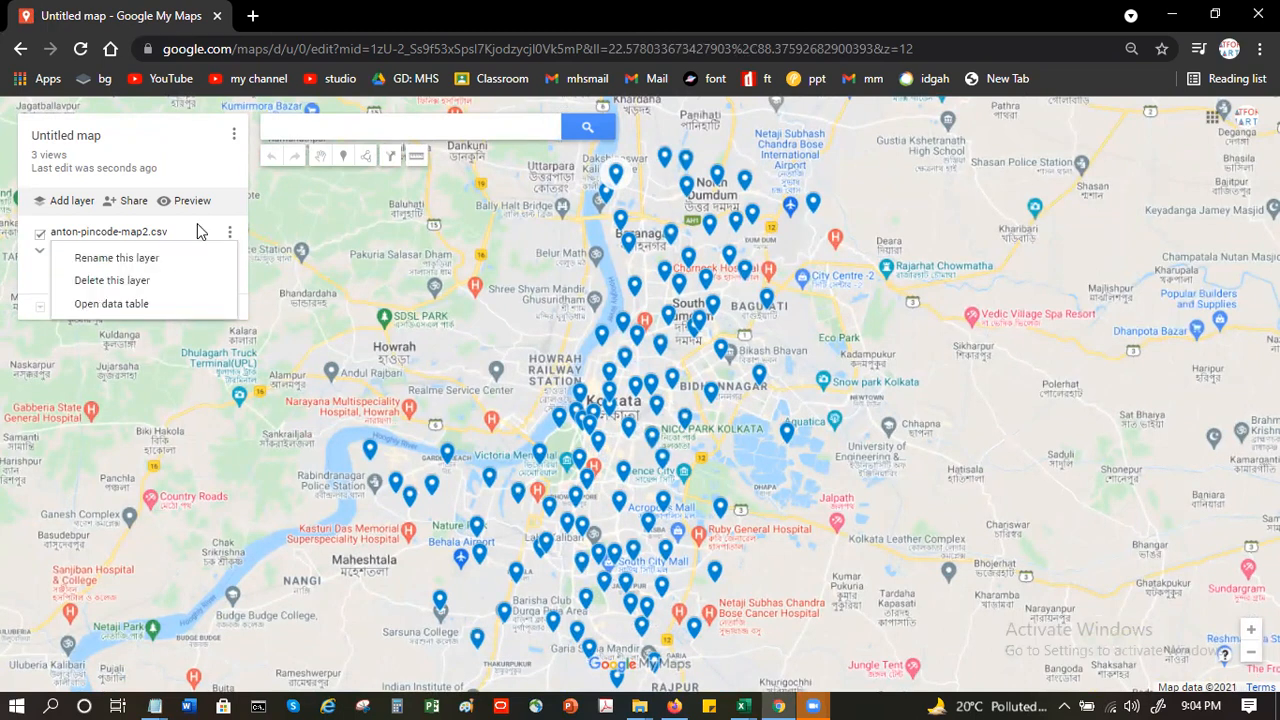
{"action": "left_click", "coordinate": [197, 225]}
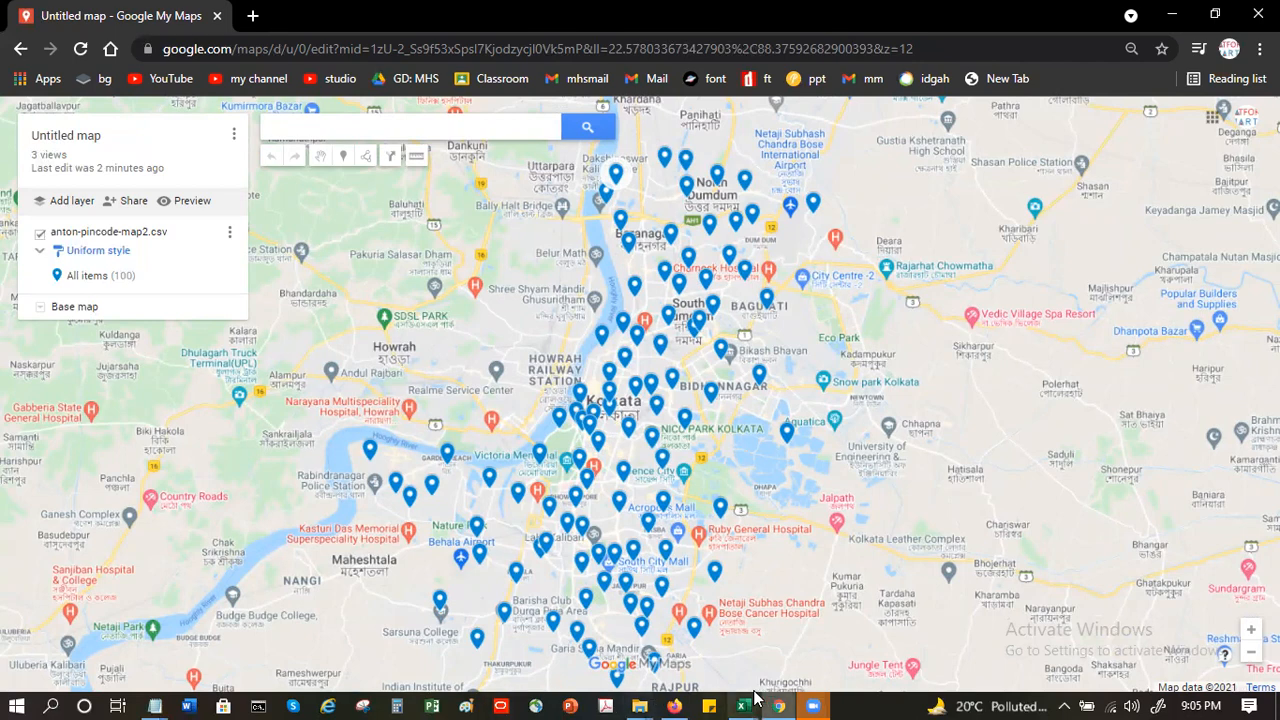
- Switch to the Anton.xlsx window in Excel and reopen the recent file anton-pincode-map2.csv
{"action": "mouse_move", "coordinate": [748, 700]}
{"action": "left_click", "coordinate": [805, 630]}
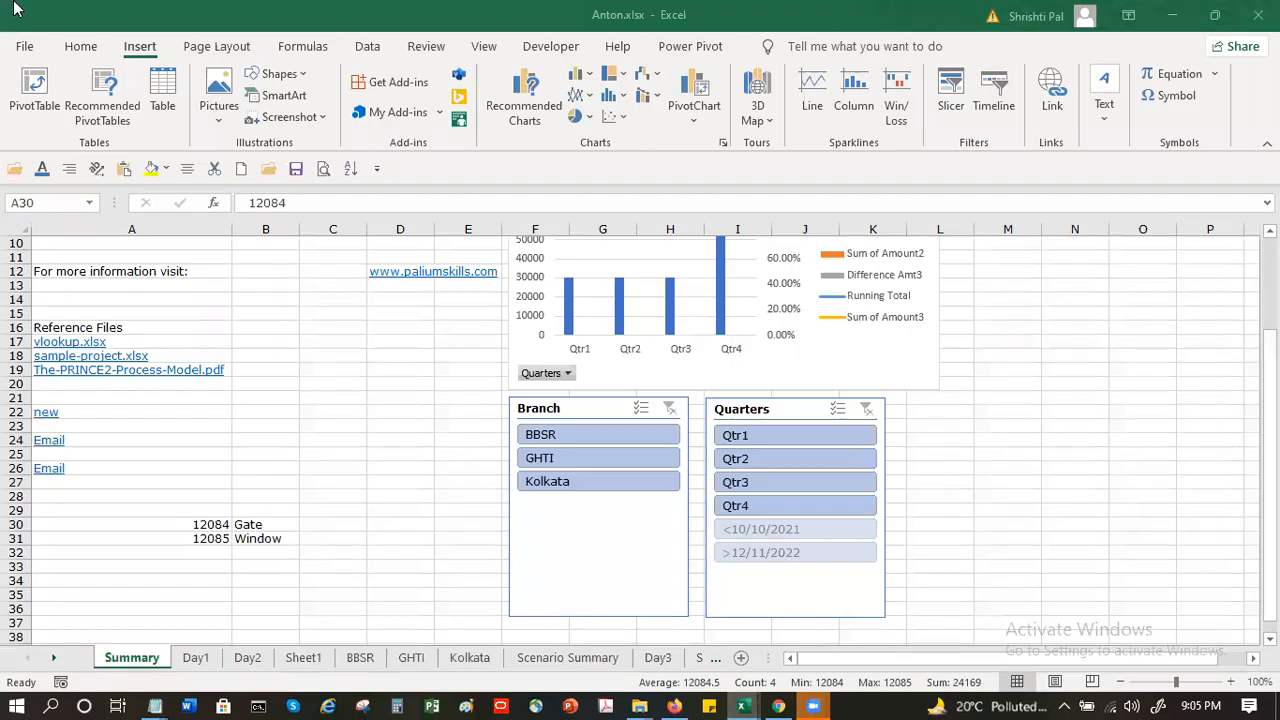
{"action": "left_click", "coordinate": [26, 46]}
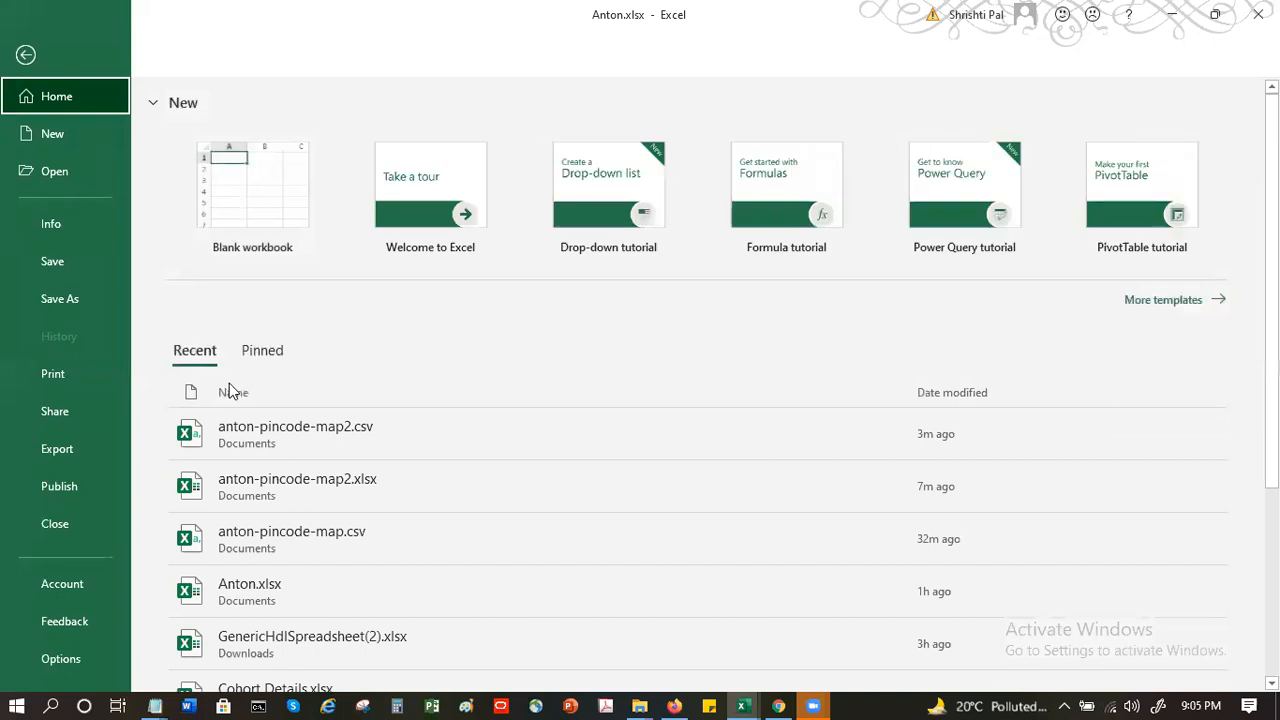
{"action": "left_click", "coordinate": [315, 450]}
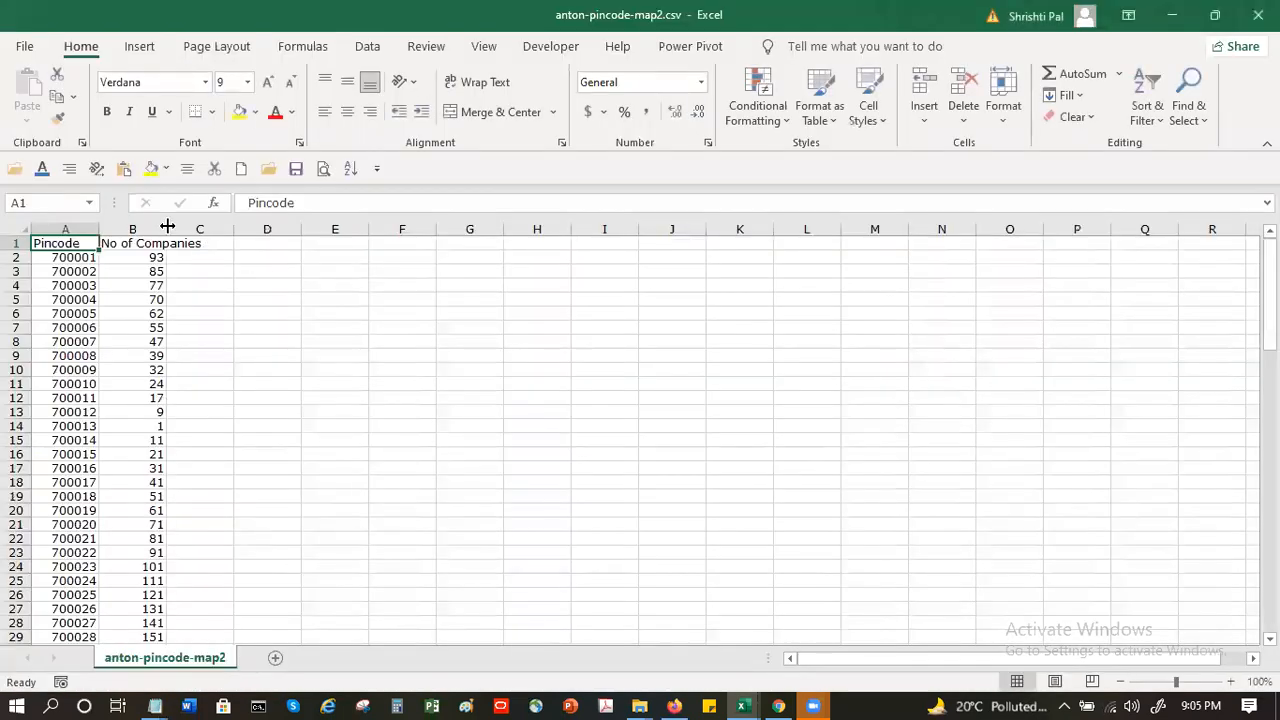
- Auto-fit the No of Companies column and enter the header "Field Executiive" in C1
{"action": "double_click", "coordinate": [167, 227]}
{"action": "left_click", "coordinate": [260, 243]}
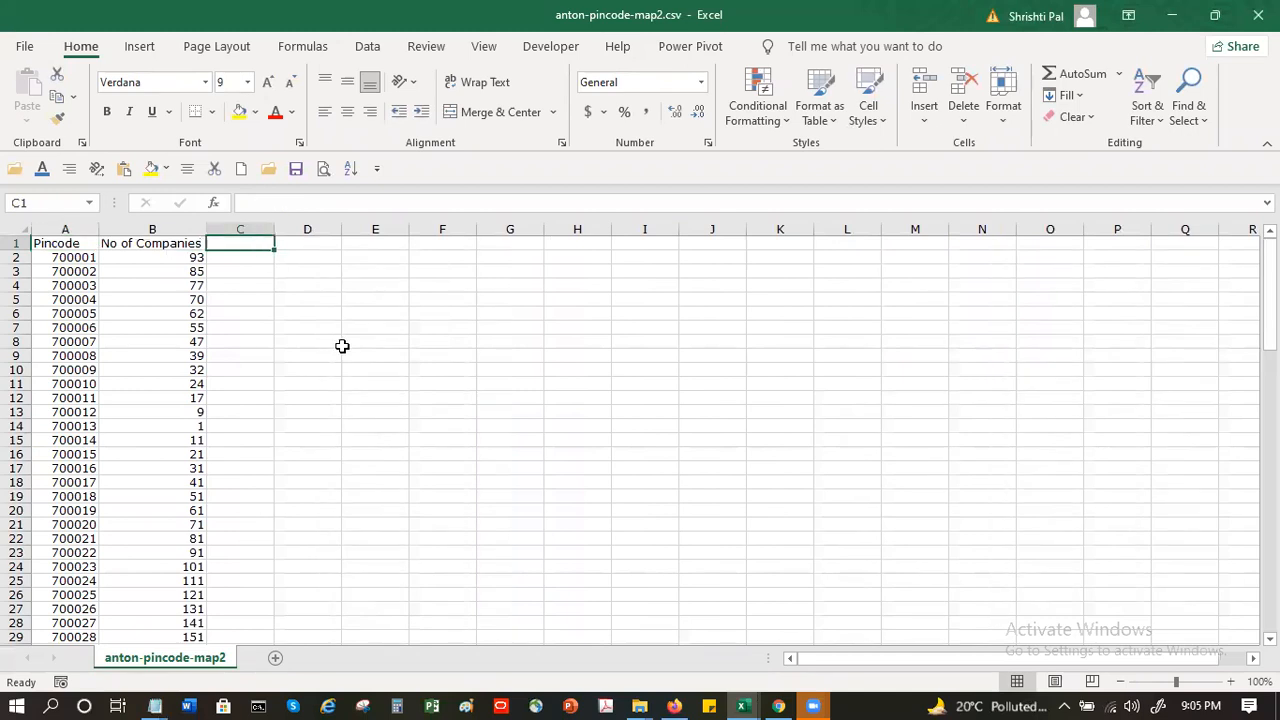
{"action": "type", "text": "Field Executiive"}
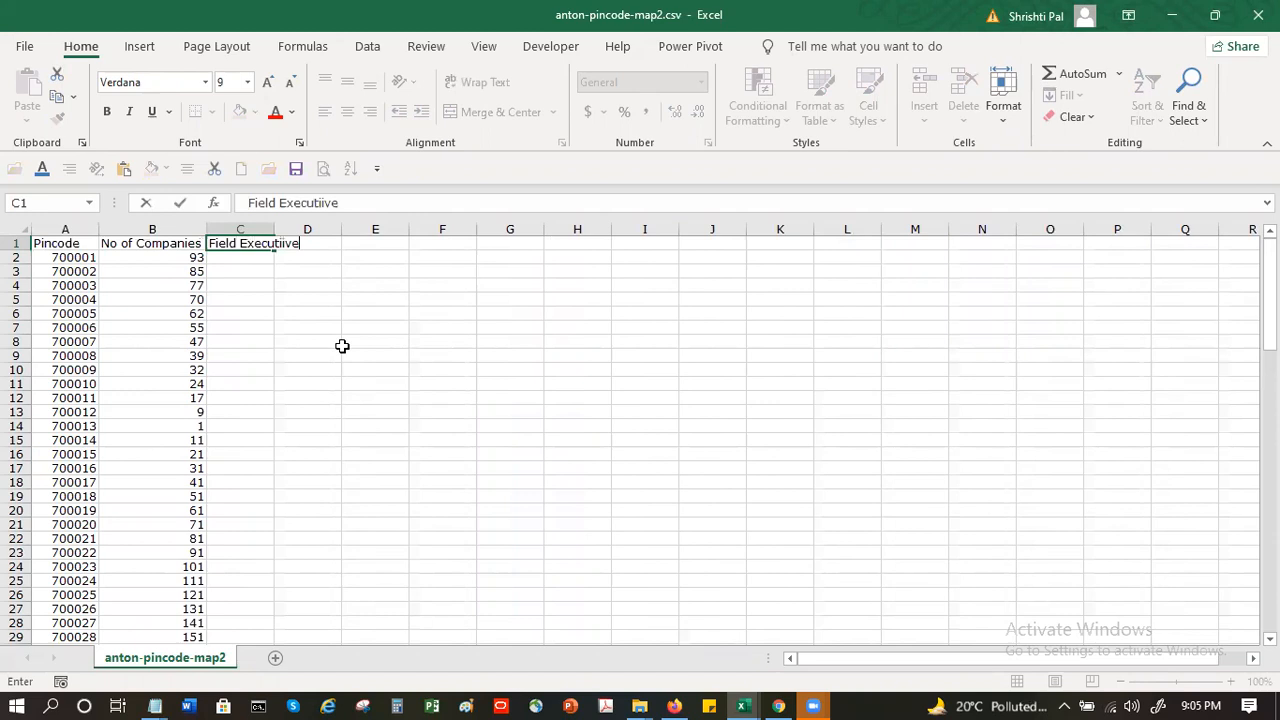
{"action": "key", "text": "Return"}
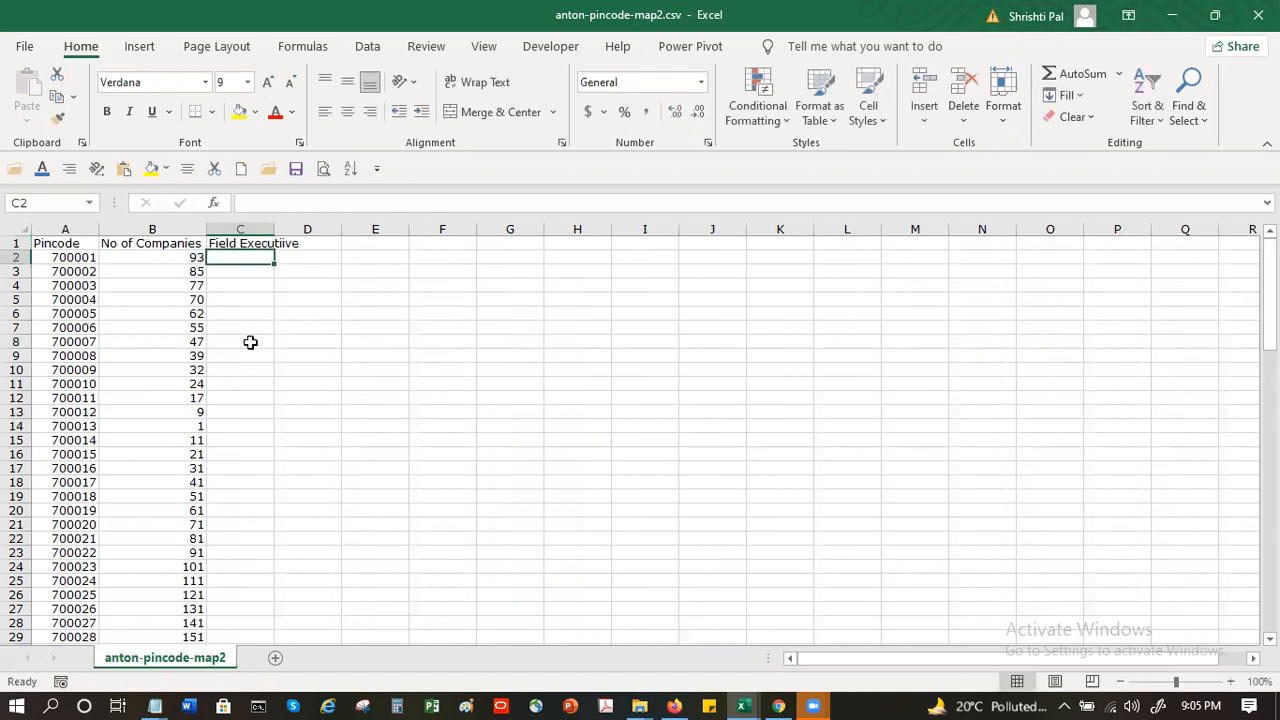
- Enter the executives A, B, C and D in cells C2 to C5
{"action": "type", "text": "A"}
{"action": "key", "text": "Return"}
{"action": "type", "text": "B"}
{"action": "key", "text": "Return"}
{"action": "type", "text": "C"}
{"action": "key", "text": "Return"}
{"action": "type", "text": "D"}
{"action": "key", "text": "Return"}
- Copy the executives in C2:C5 into C6:C9
{"action": "left_click_drag", "start_coordinate": [248, 257], "coordinate": [239, 298]}
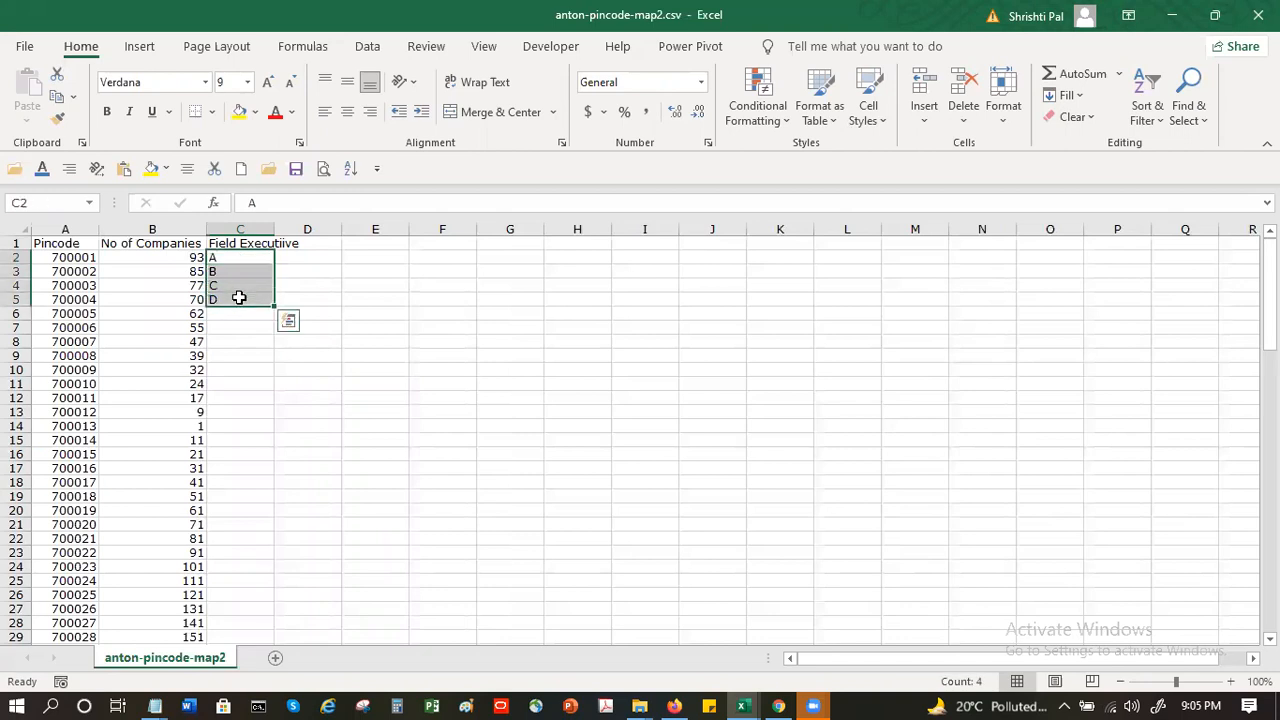
{"action": "key", "text": "ctrl+c"}
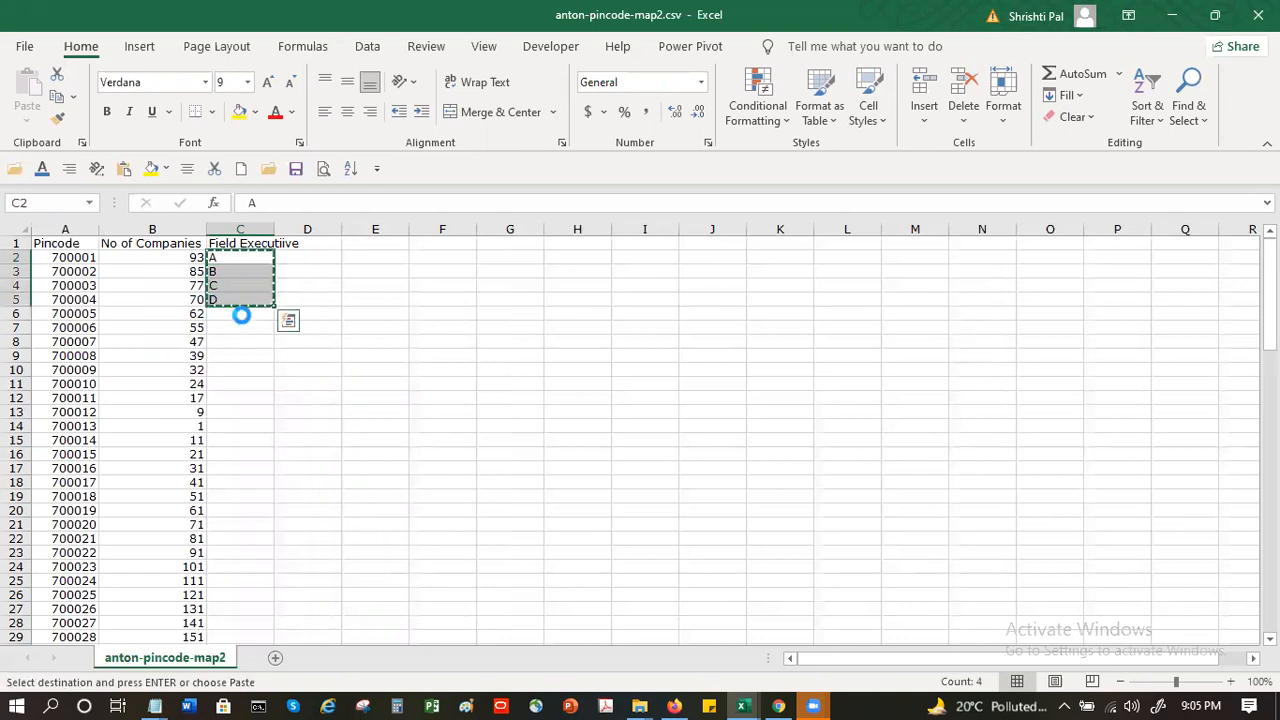
{"action": "left_click", "coordinate": [241, 314]}
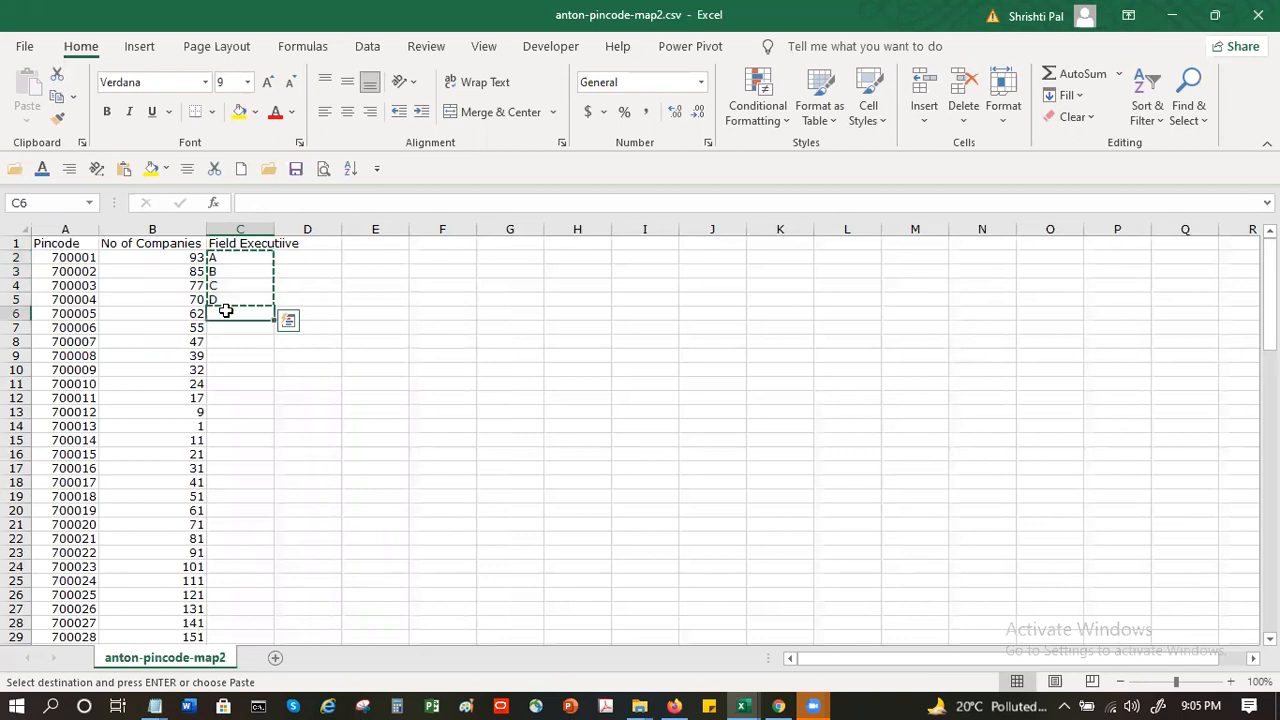
{"action": "left_click", "coordinate": [250, 356], "text": "shift"}
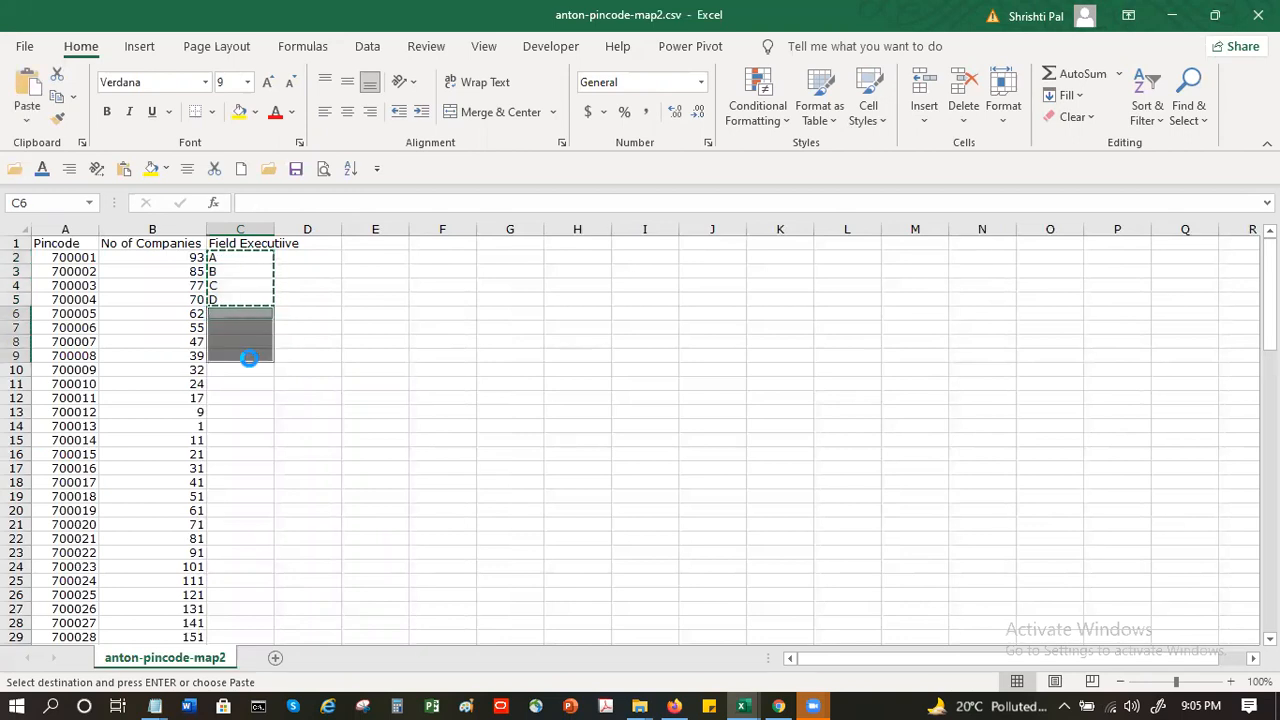
{"action": "key", "text": "Return"}
{"action": "left_click", "coordinate": [231, 400]}
{"action": "left_click", "coordinate": [235, 367]}
{"action": "left_click_drag", "start_coordinate": [227, 257], "coordinate": [236, 356]}
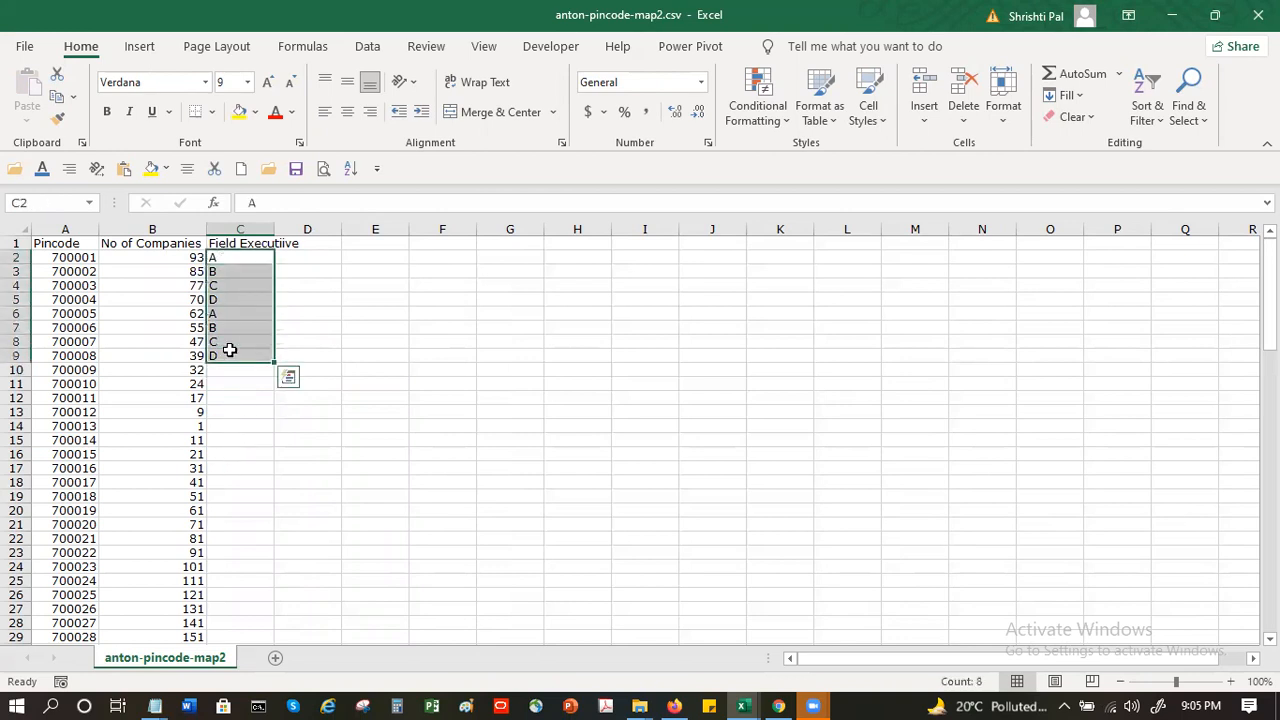
{"action": "key", "text": "ctrl+c"}
{"action": "left_click", "coordinate": [235, 369]}
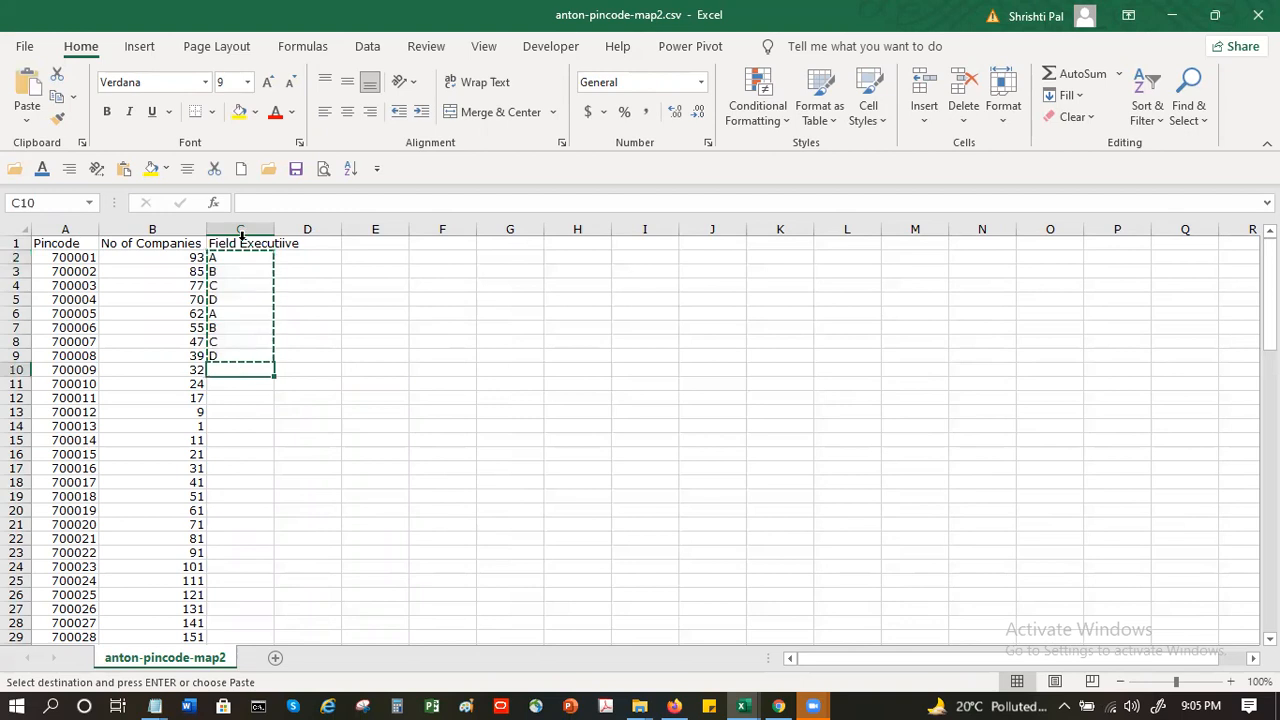
{"action": "key", "text": "Escape"}
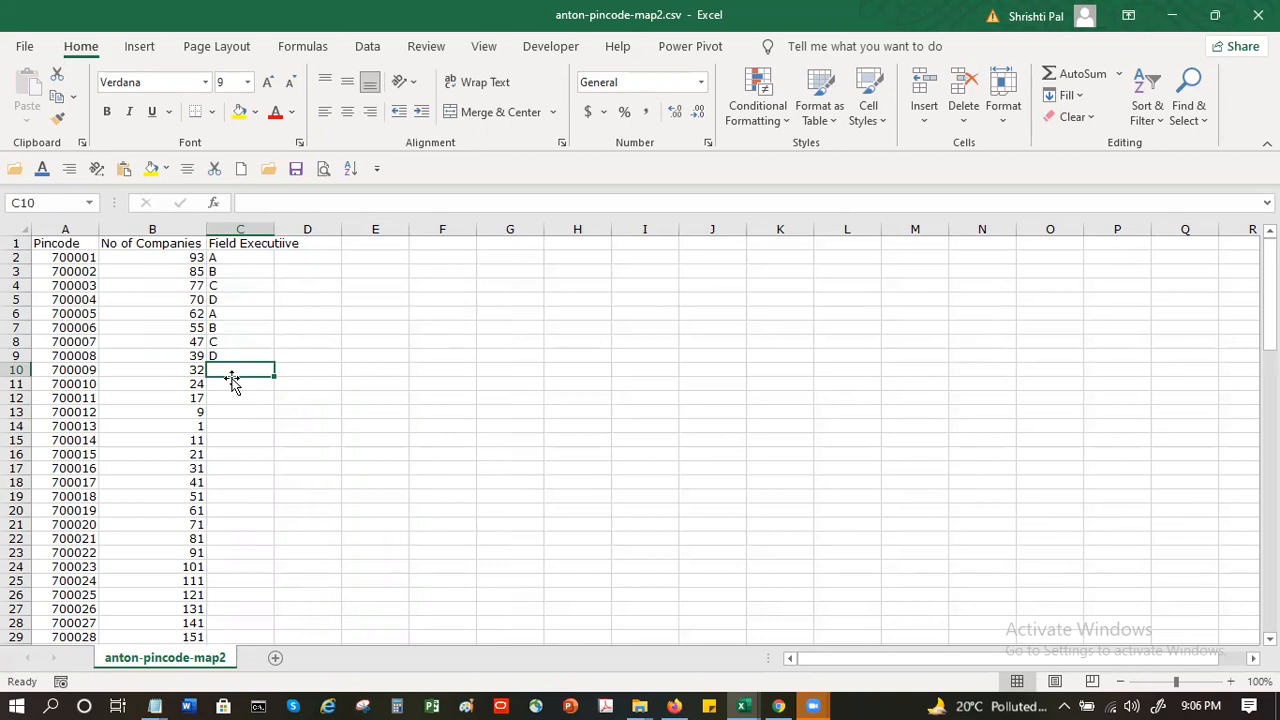
- Copy the executives in C2:C9 and paste them from C10 and again from C18
{"action": "left_click", "coordinate": [226, 255]}
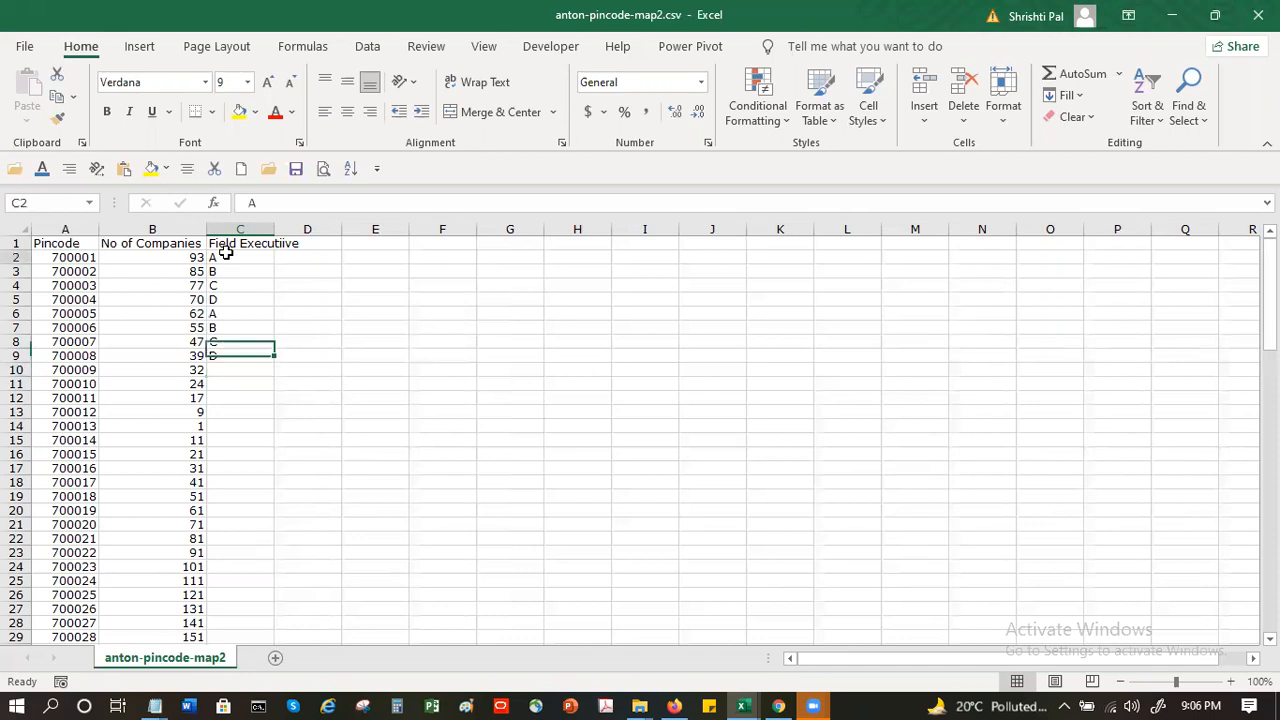
{"action": "left_click_drag", "start_coordinate": [238, 256], "coordinate": [239, 355]}
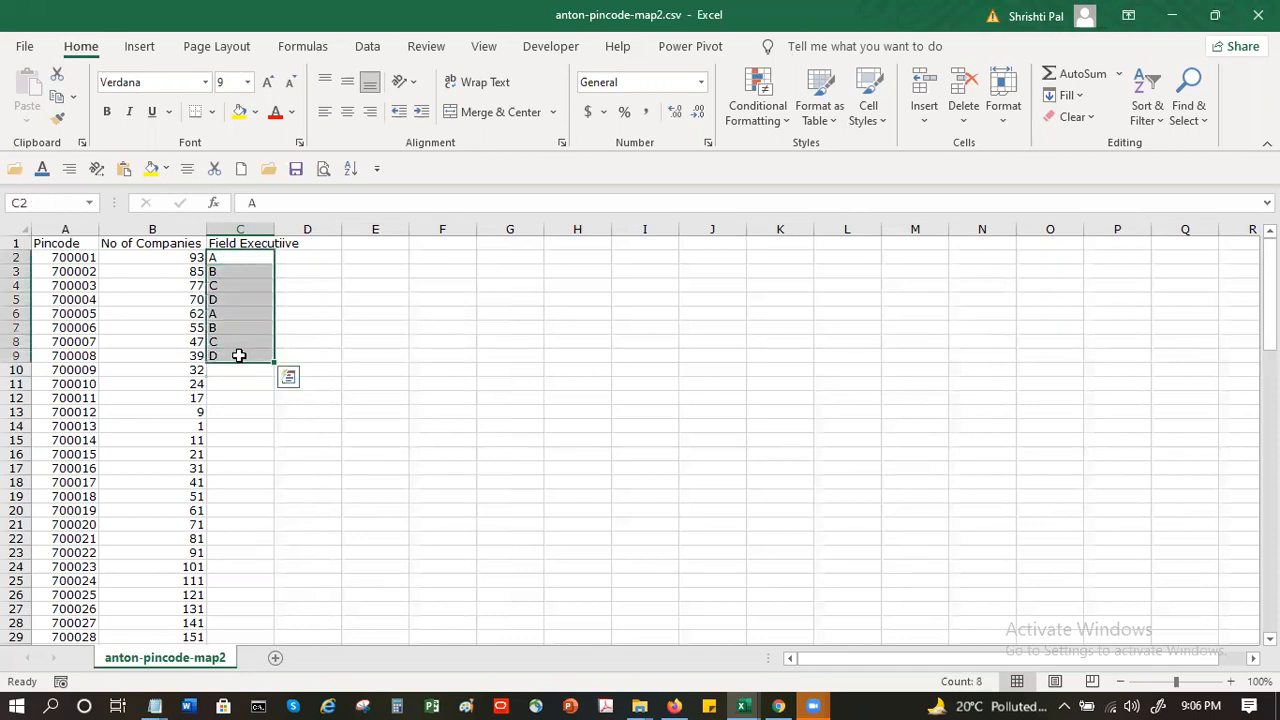
{"action": "key", "text": "ctrl+c"}
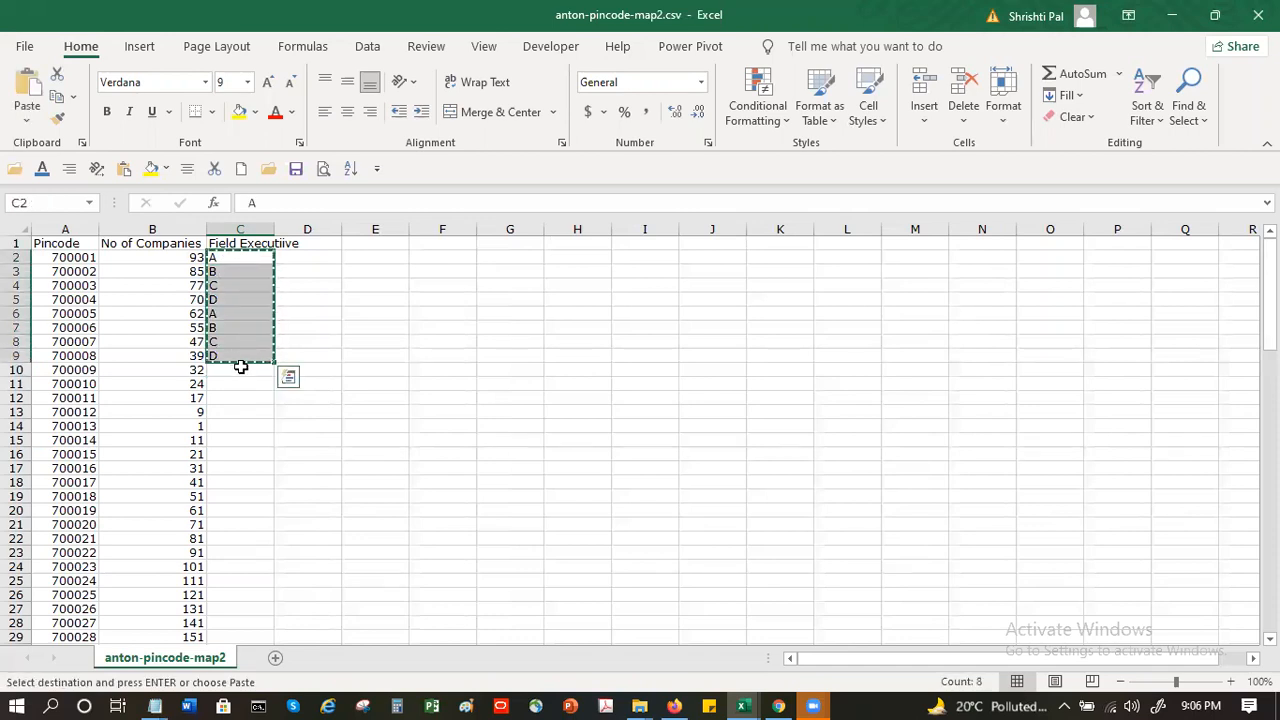
{"action": "left_click", "coordinate": [240, 369]}
{"action": "key", "text": "ctrl+v"}
{"action": "left_click", "coordinate": [242, 483]}
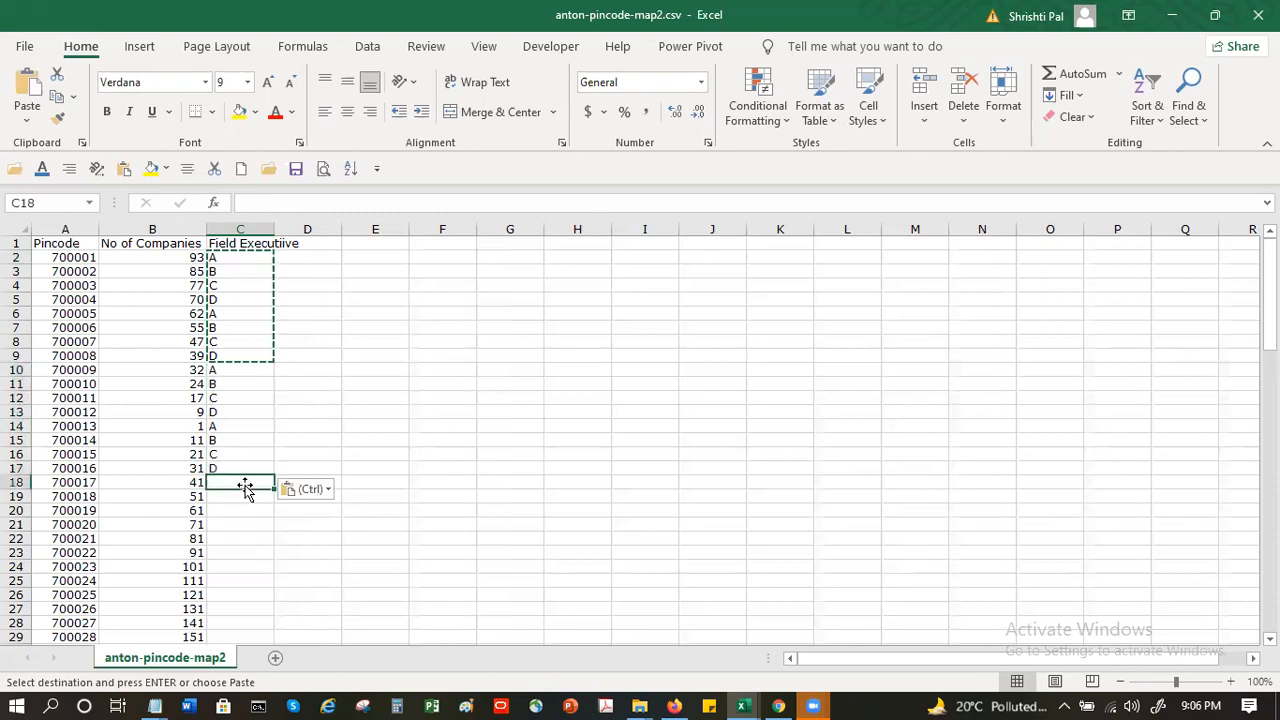
{"action": "key", "text": "ctrl+v"}
- Paste the copied block of executives from C26 and again from C34
{"action": "scroll", "coordinate": [259, 480], "scroll_direction": "down", "scroll_amount": 6}
{"action": "left_click", "coordinate": [245, 342]}
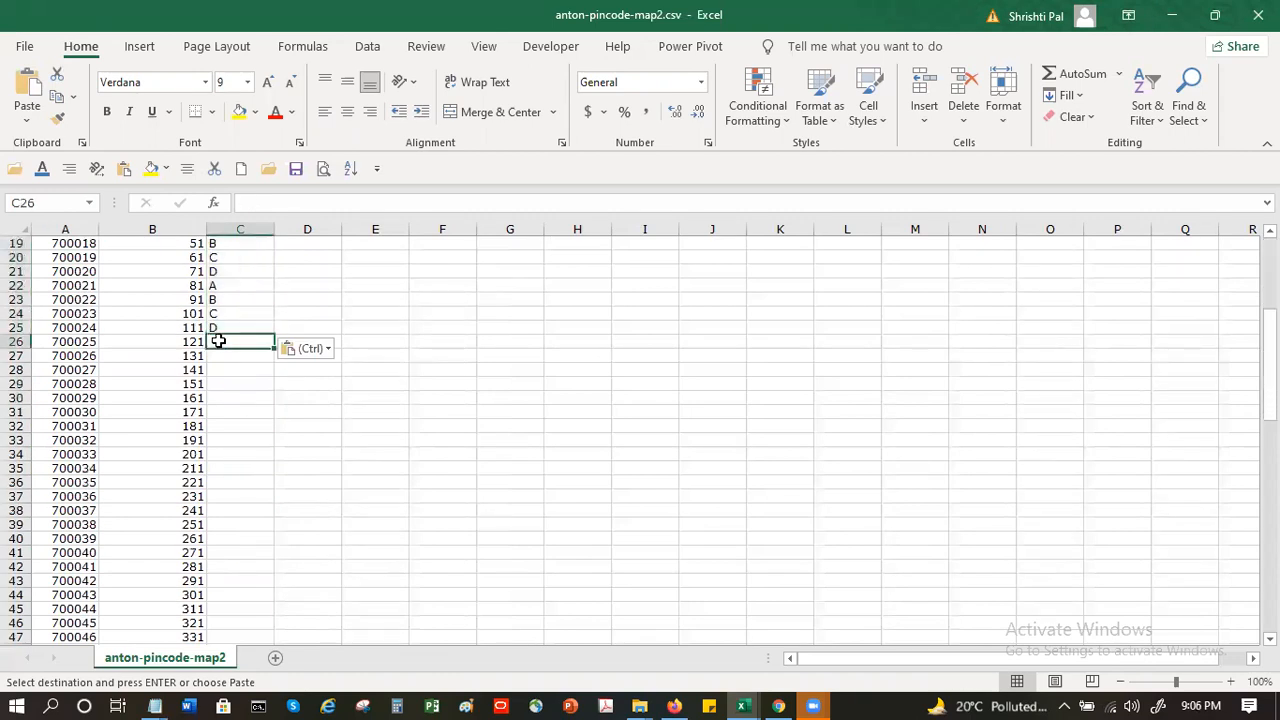
{"action": "key", "text": "ctrl+v"}
{"action": "left_click", "coordinate": [233, 451]}
{"action": "key", "text": "ctrl+v"}
- Copy the executives in C2:C41 and paste them from C42 and again from C82
{"action": "scroll", "coordinate": [233, 470], "scroll_direction": "down", "scroll_amount": 1}
{"action": "left_click", "coordinate": [235, 508]}
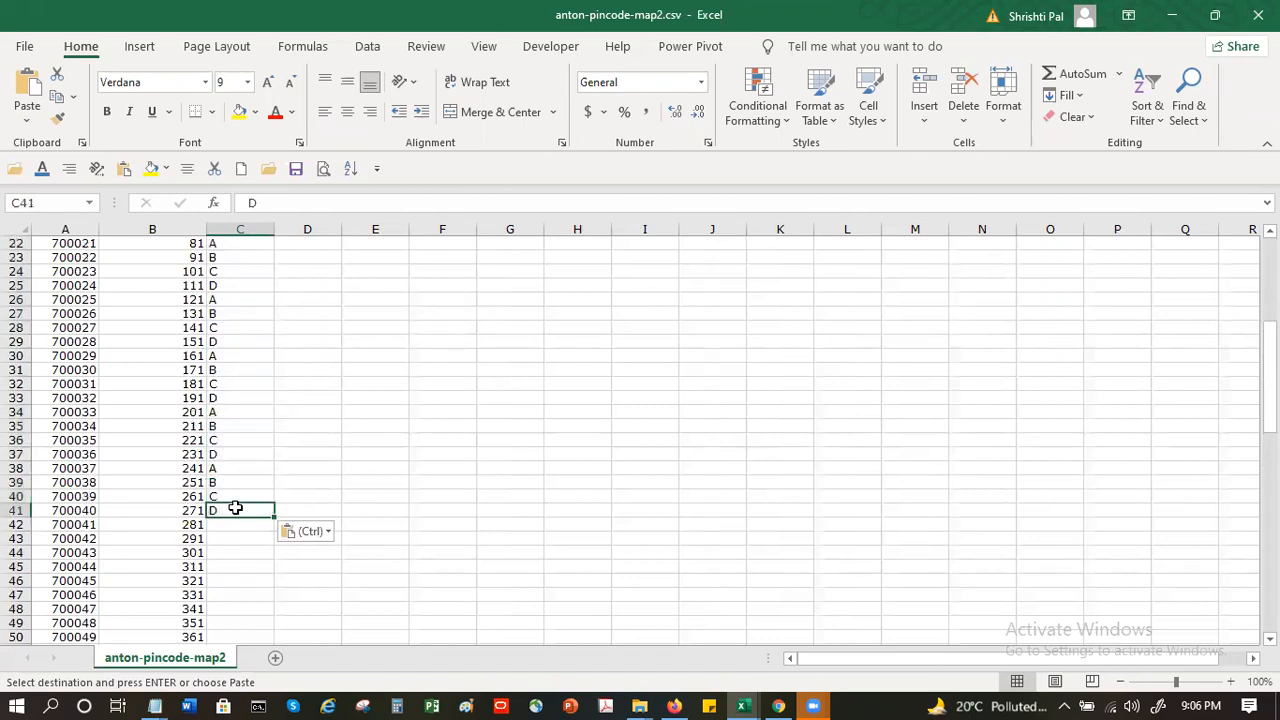
{"action": "key", "text": "ctrl+shift+Up"}
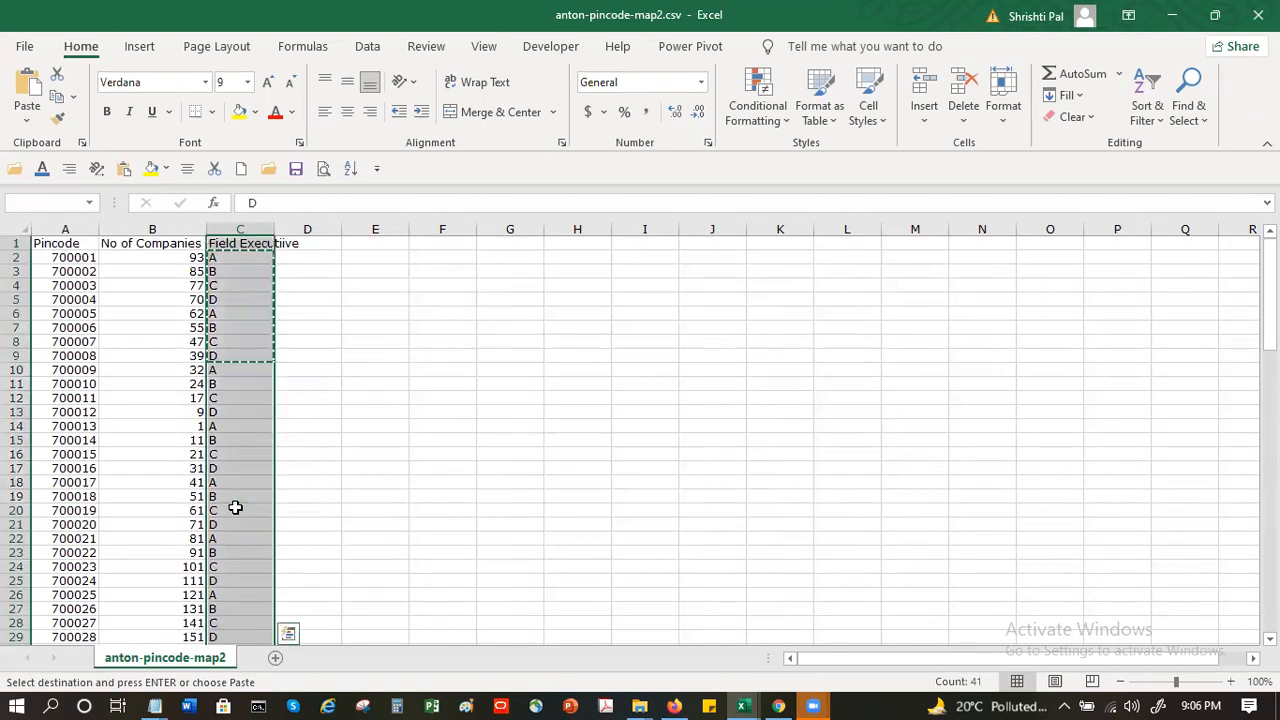
{"action": "key", "text": "shift+Down"}
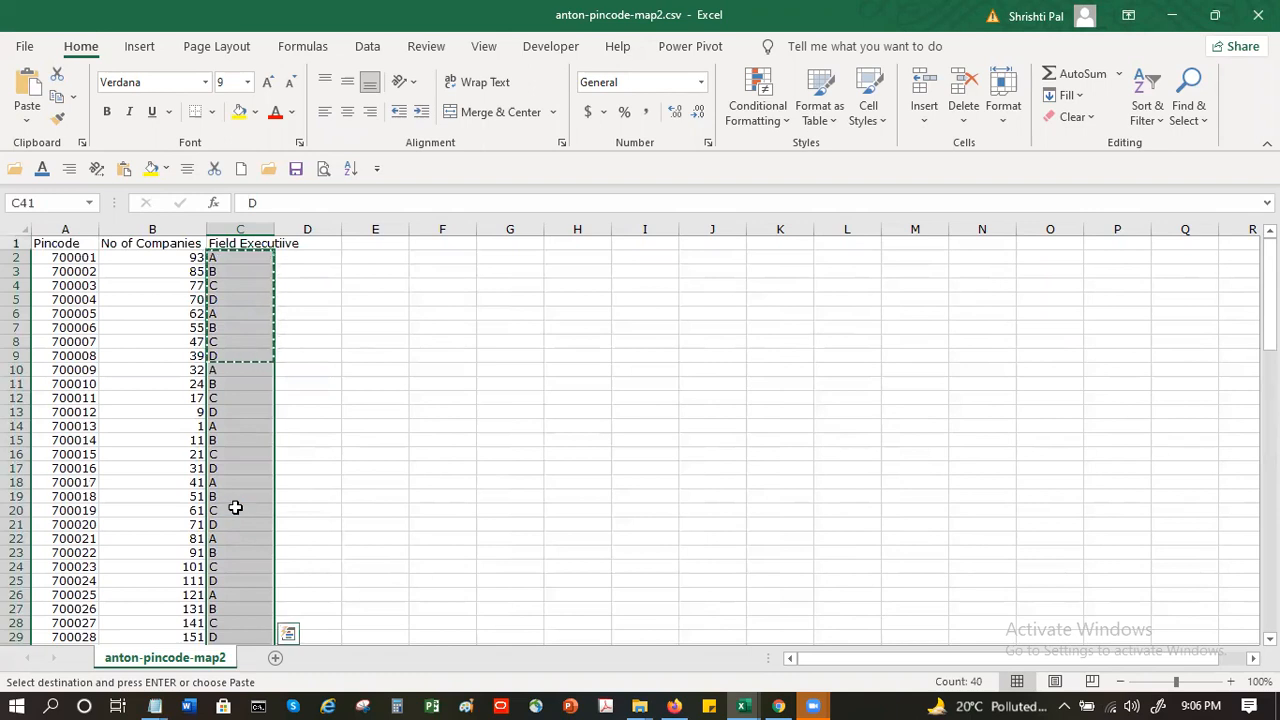
{"action": "scroll", "coordinate": [250, 500], "scroll_direction": "down", "scroll_amount": 11}
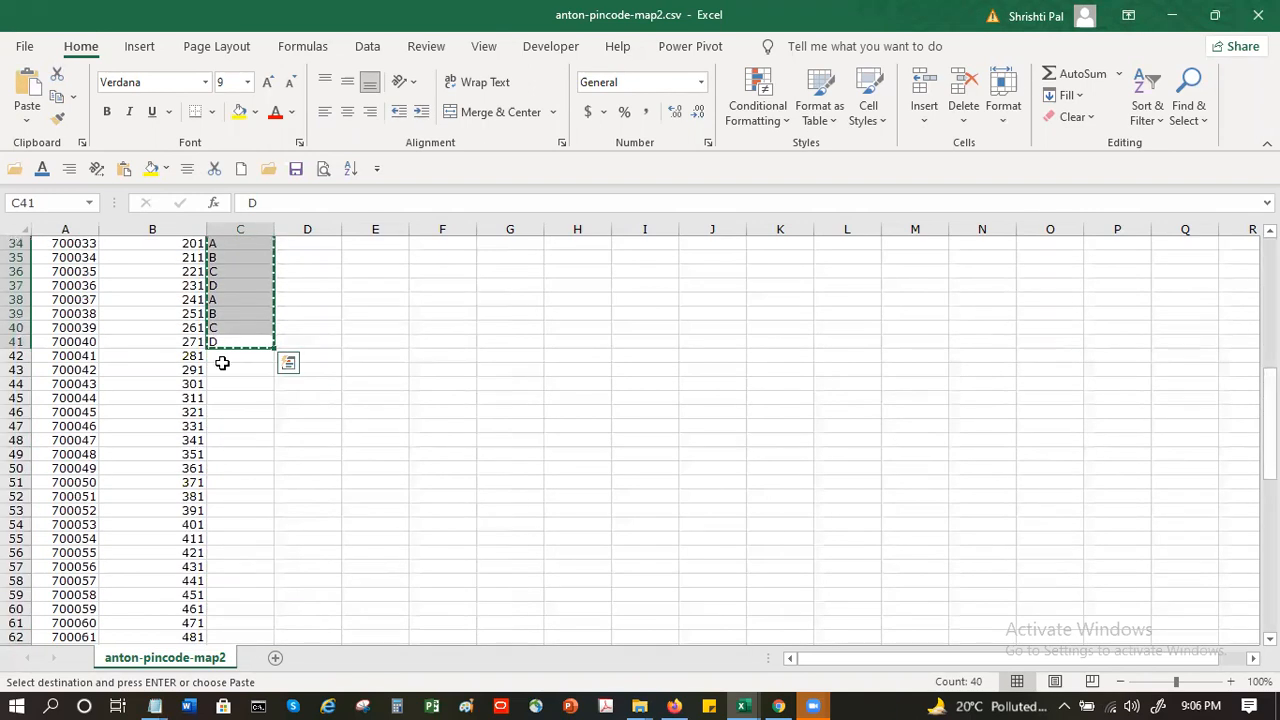
{"action": "left_click", "coordinate": [229, 359]}
{"action": "key", "text": "ctrl+v"}
{"action": "scroll", "coordinate": [233, 359], "scroll_direction": "down", "scroll_amount": 13}
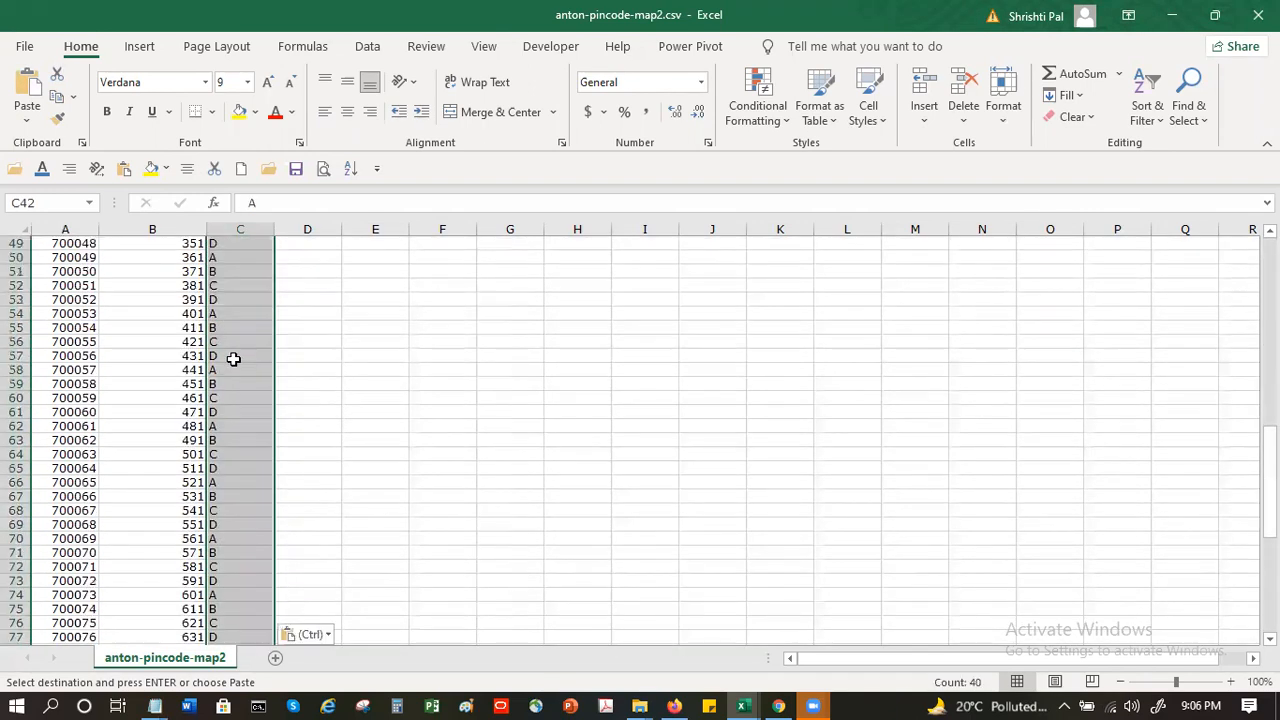
{"action": "scroll", "coordinate": [239, 243], "scroll_direction": "down", "scroll_amount": 4}
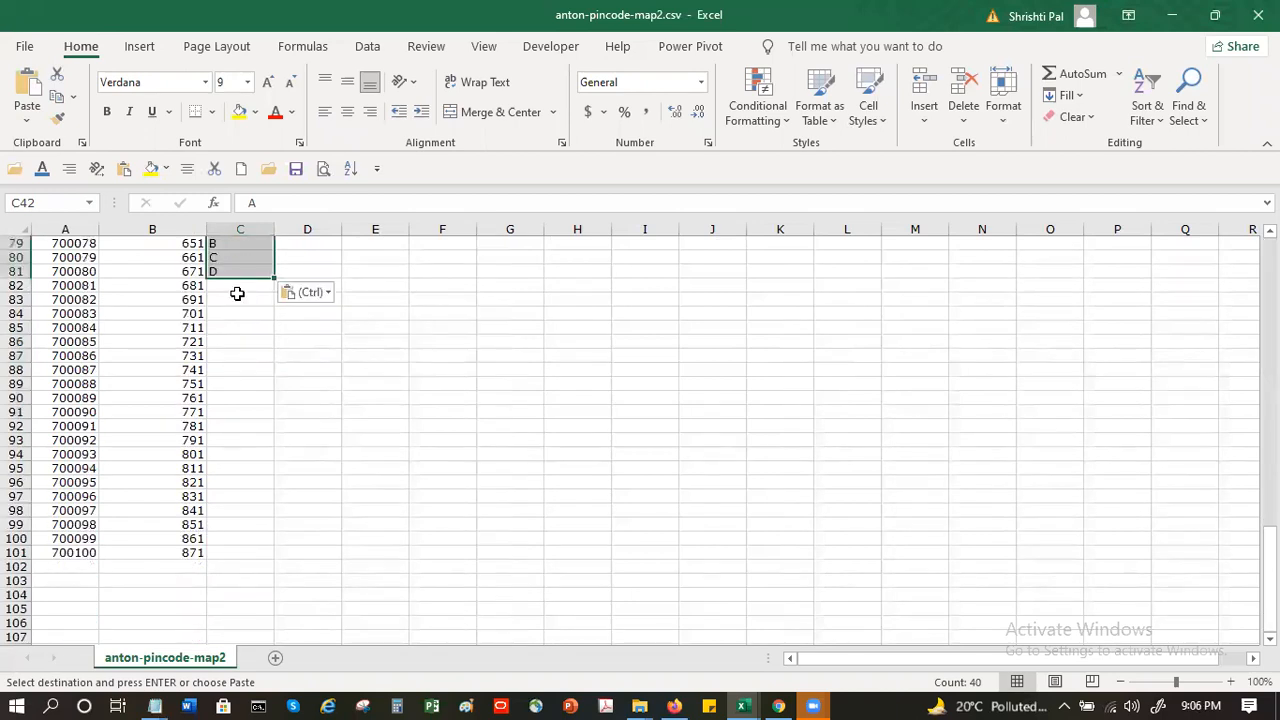
{"action": "left_click", "coordinate": [236, 290]}
{"action": "key", "text": "ctrl+v"}
- Delete the surplus executive entries in column C from row 102 downward
{"action": "left_click_drag", "start_coordinate": [203, 568], "coordinate": [334, 580]}
{"action": "key", "text": "Escape"}
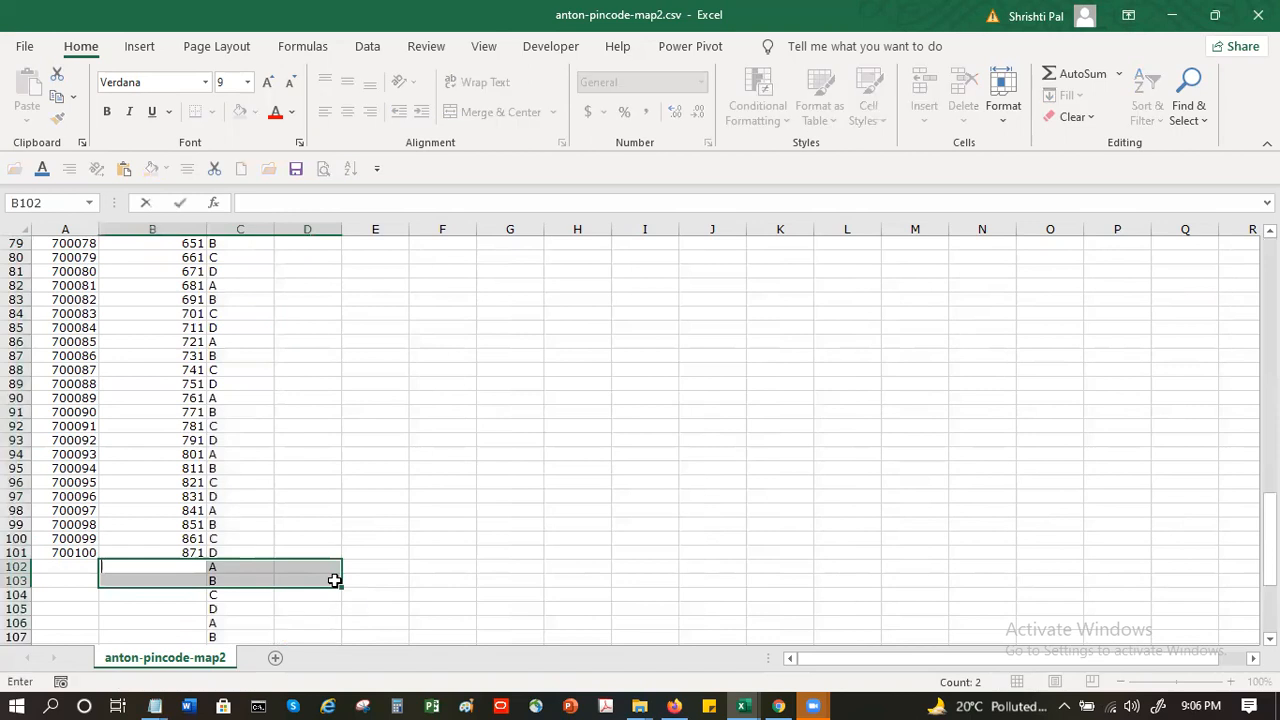
{"action": "left_click", "coordinate": [371, 566]}
{"action": "left_click", "coordinate": [239, 565]}
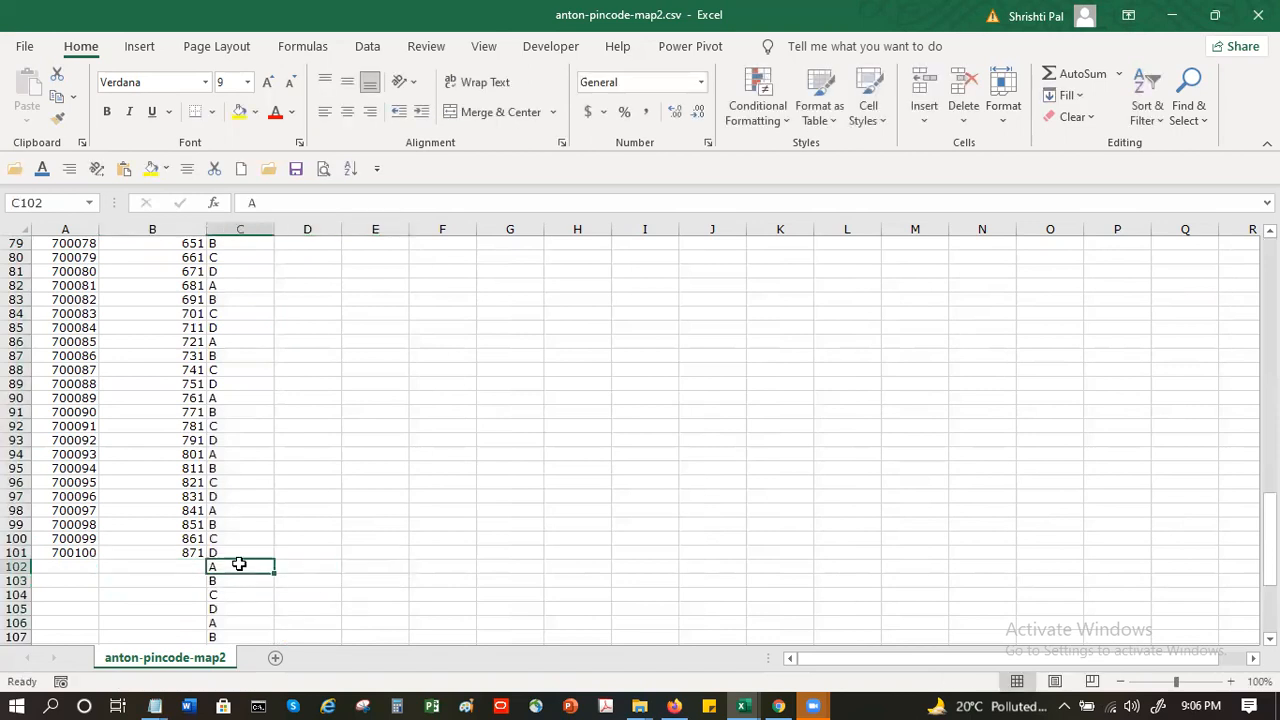
{"action": "key", "text": "BackSpace"}
{"action": "left_click", "coordinate": [354, 600]}
{"action": "left_click", "coordinate": [208, 566]}
{"action": "left_click_drag", "start_coordinate": [212, 570], "coordinate": [190, 700]}
{"action": "key", "text": "Delete"}
{"action": "left_click", "coordinate": [309, 592]}
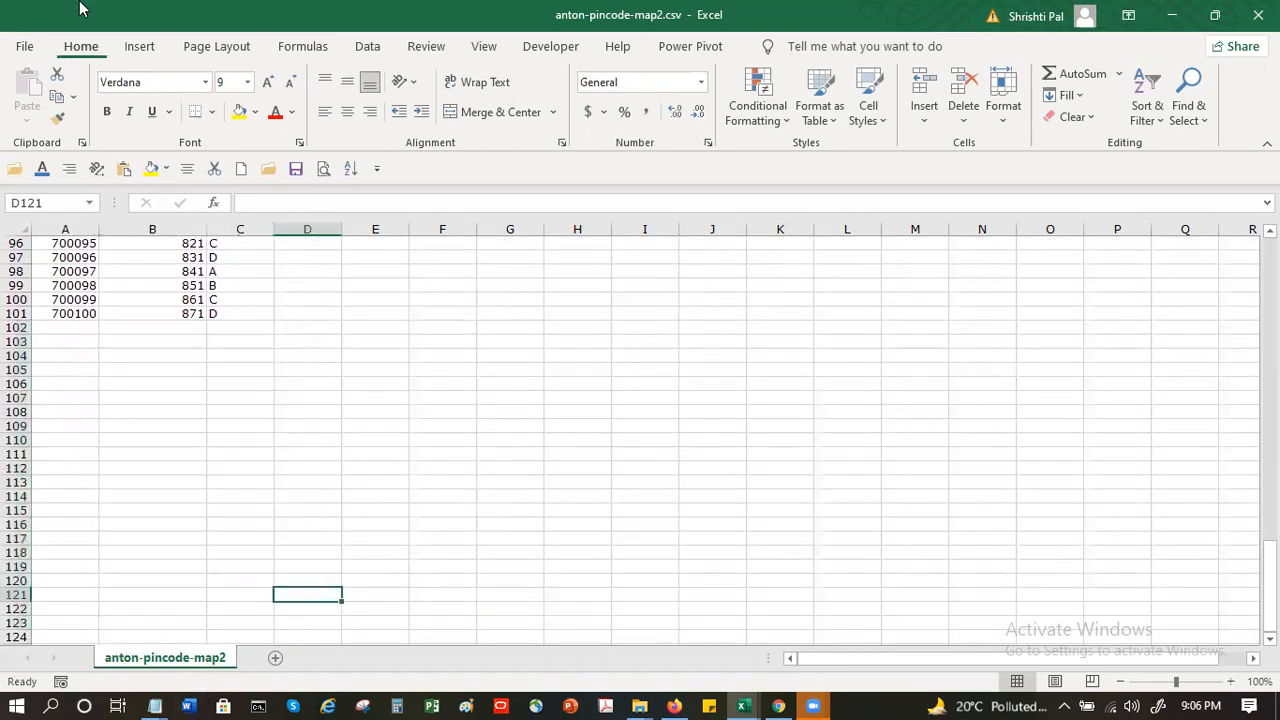
- Save anton-pincode-map2.csv, keeping the CSV format, and close the file
{"action": "left_click", "coordinate": [296, 169]}
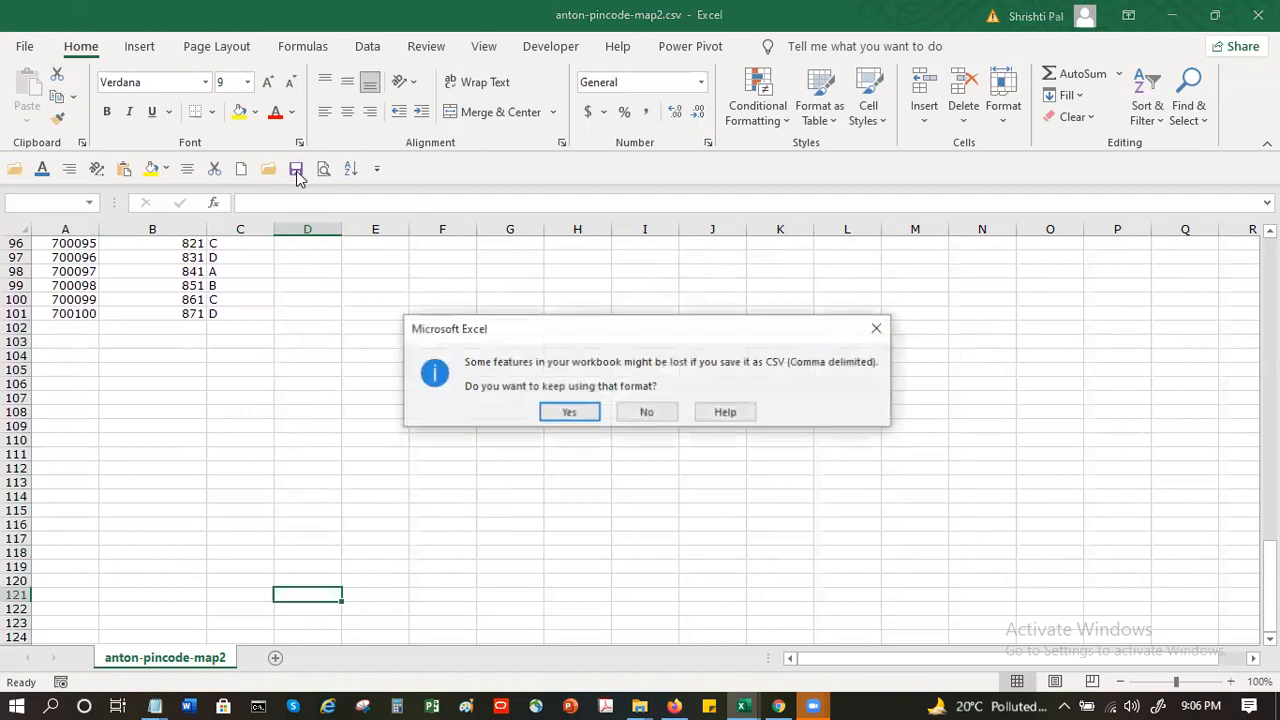
{"action": "left_click", "coordinate": [570, 410]}
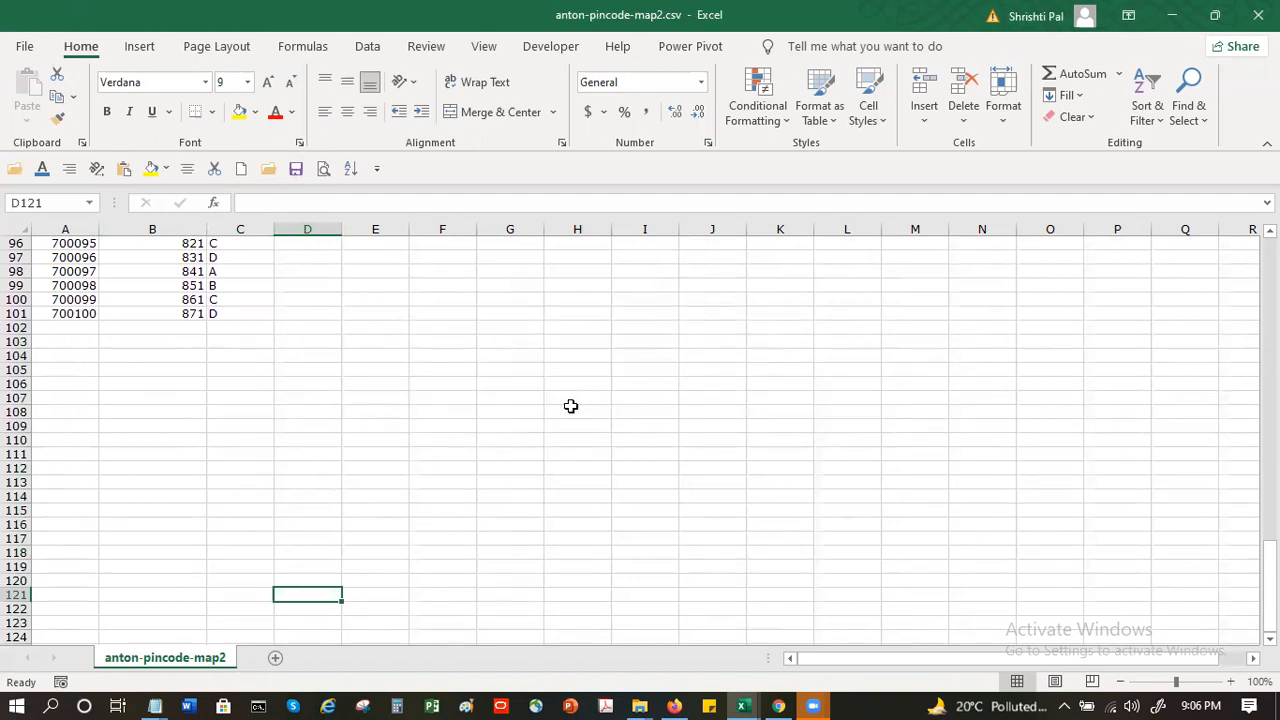
{"action": "left_click", "coordinate": [1258, 14]}
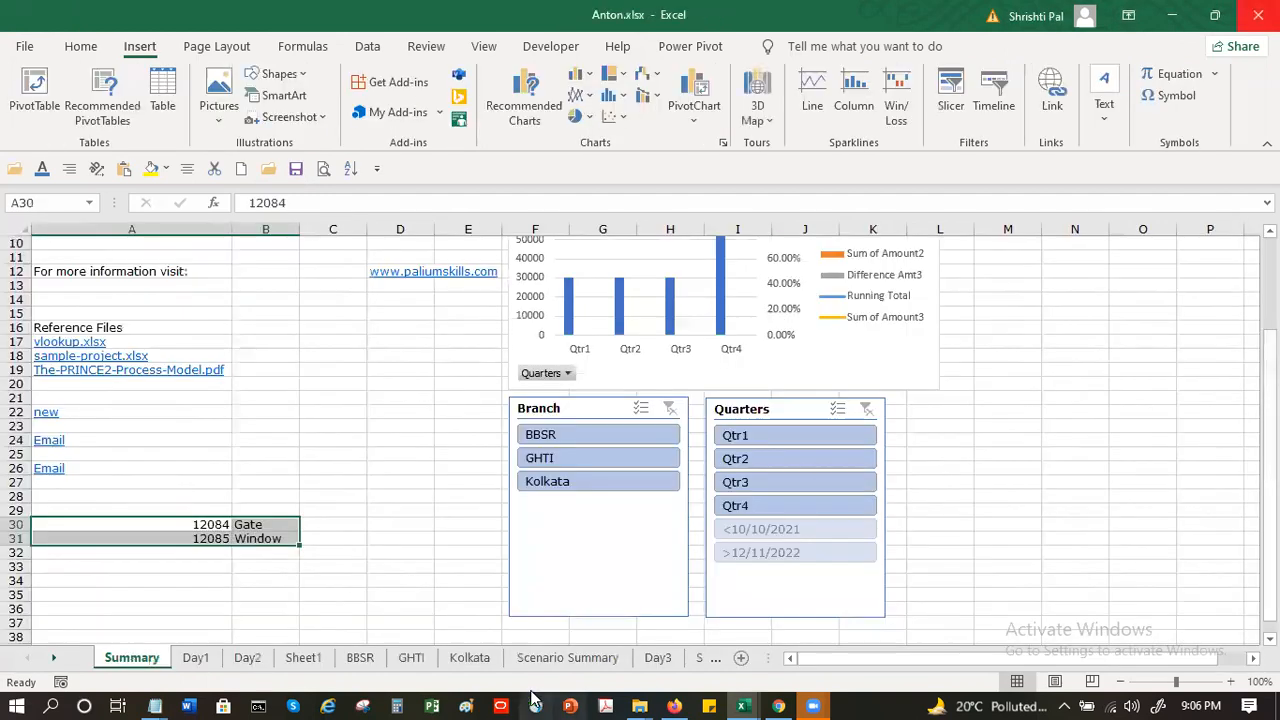
- Switch to Google My Maps in Chrome and delete the anton-pincode-map2.csv layer
{"action": "left_click", "coordinate": [783, 704]}
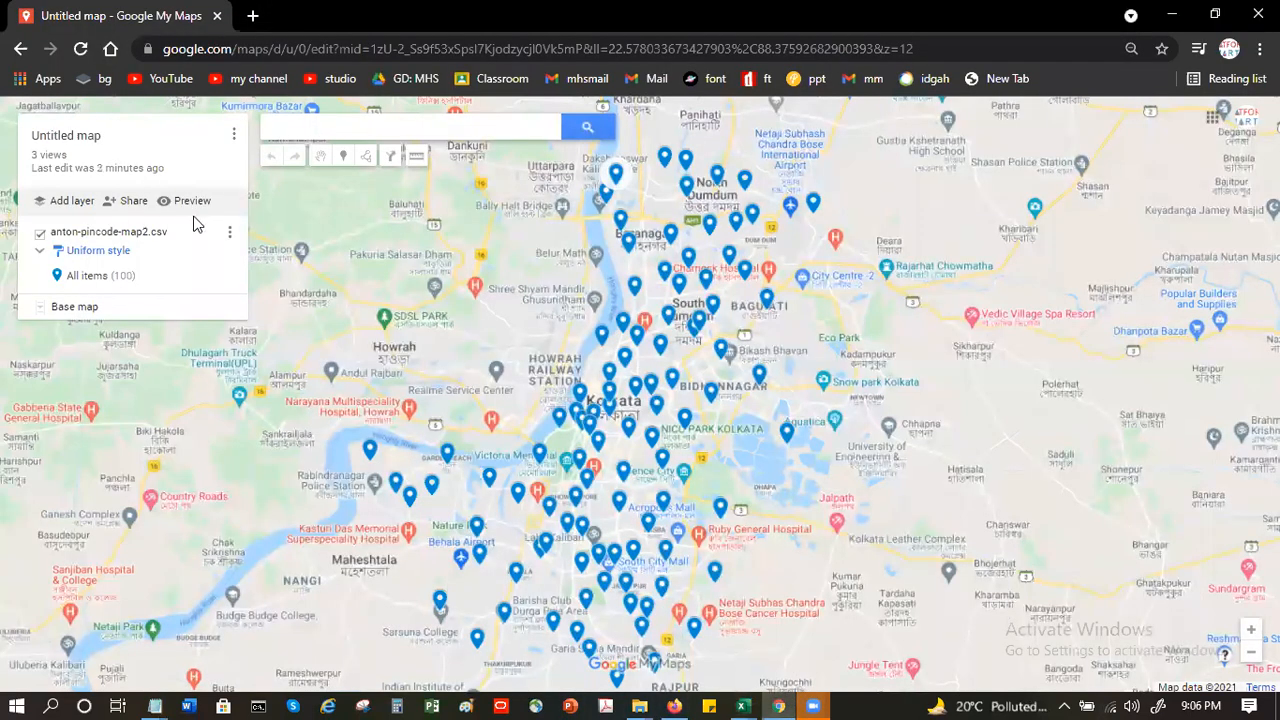
{"action": "left_click", "coordinate": [230, 232]}
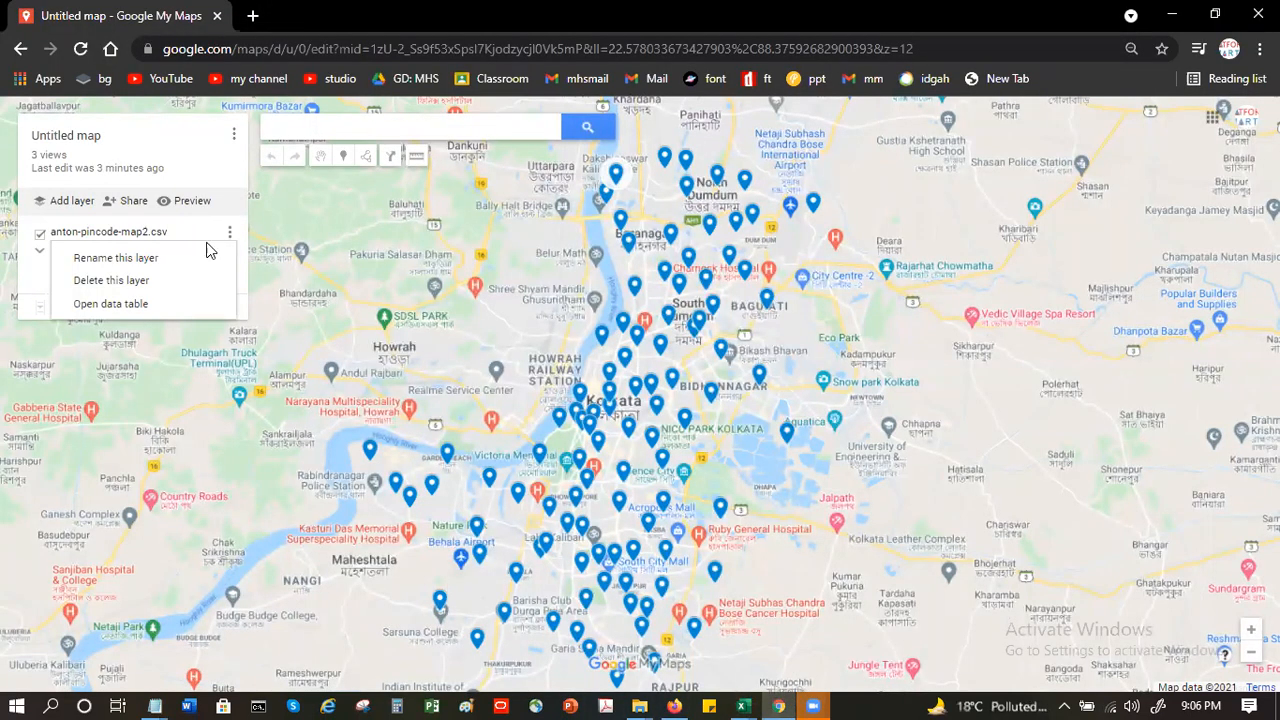
{"action": "left_click", "coordinate": [142, 283]}
{"action": "left_click", "coordinate": [587, 416]}
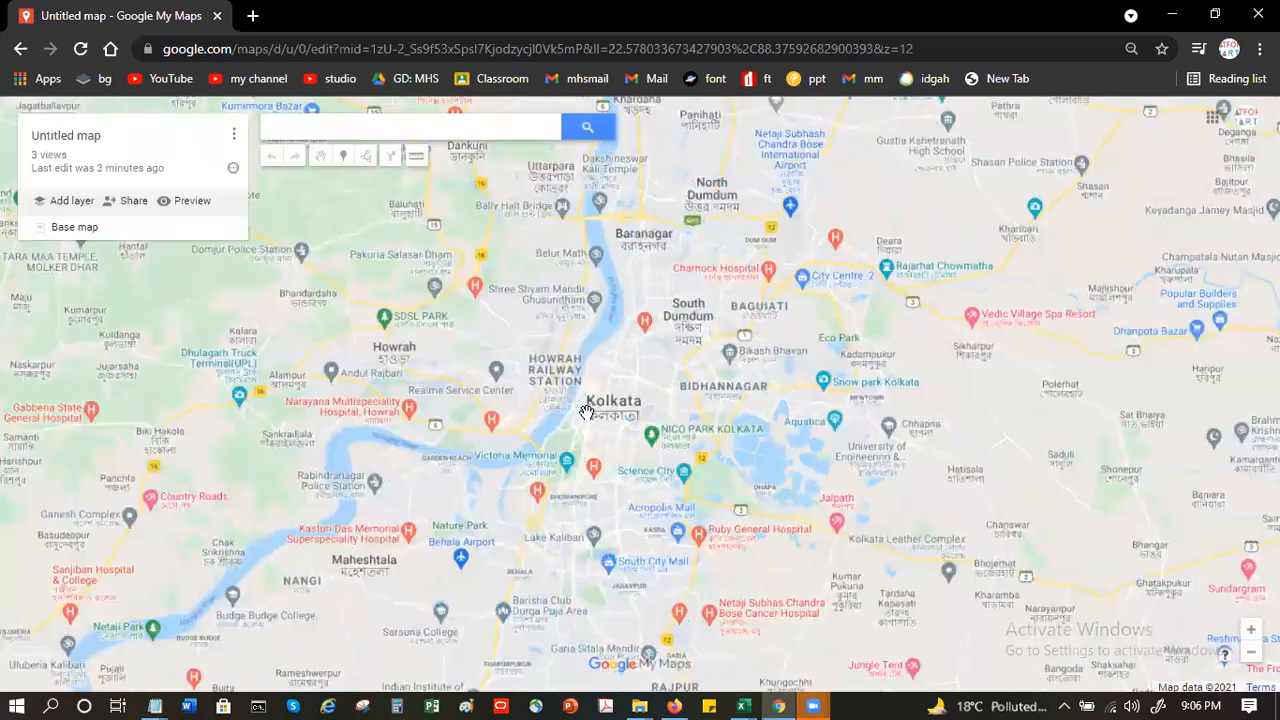
- Add a new layer to the map and import anton-pincode-map2.csv from the recent files into it
{"action": "left_click", "coordinate": [74, 205]}
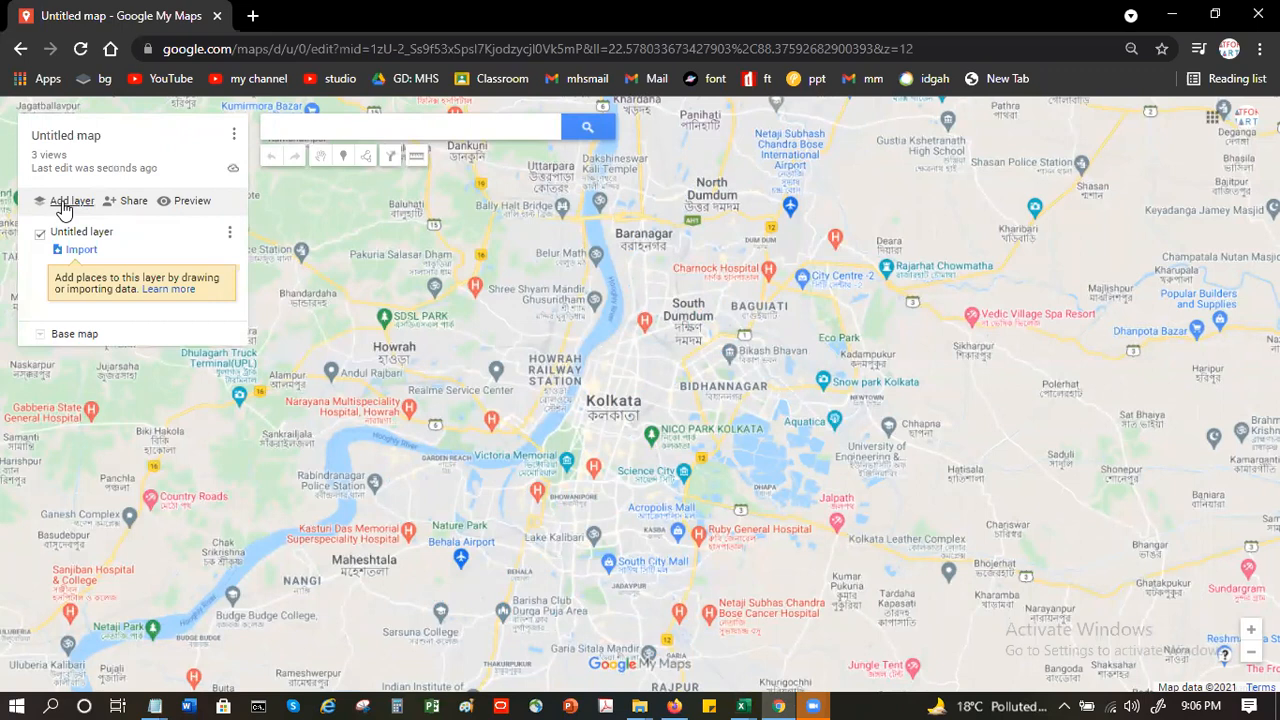
{"action": "left_click", "coordinate": [82, 251]}
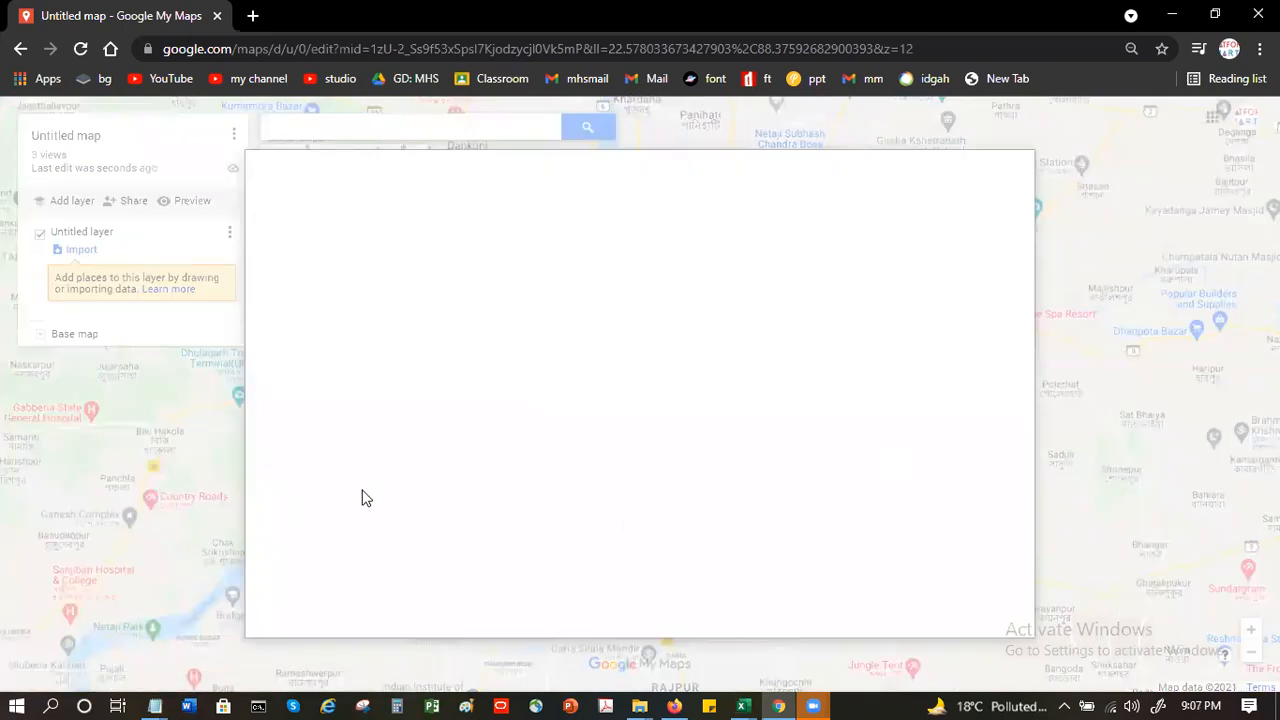
{"action": "left_click", "coordinate": [643, 446]}
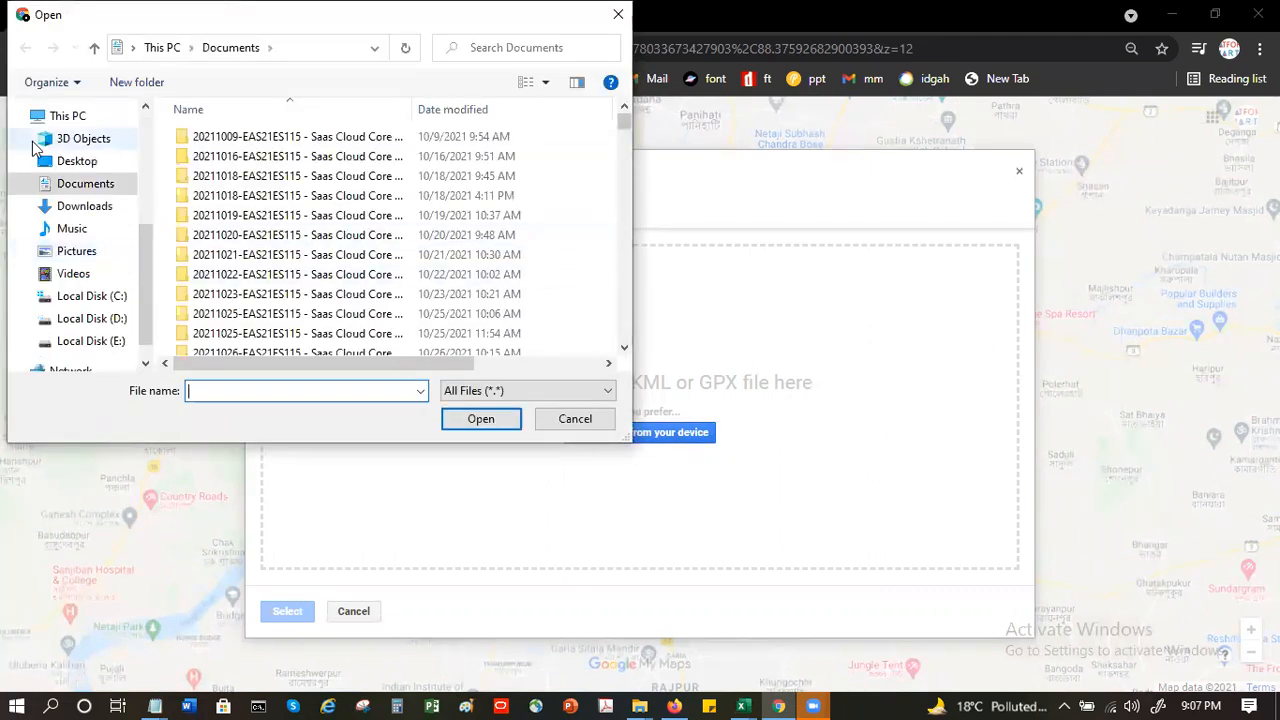
{"action": "scroll", "coordinate": [135, 130], "scroll_direction": "up", "scroll_amount": 5}
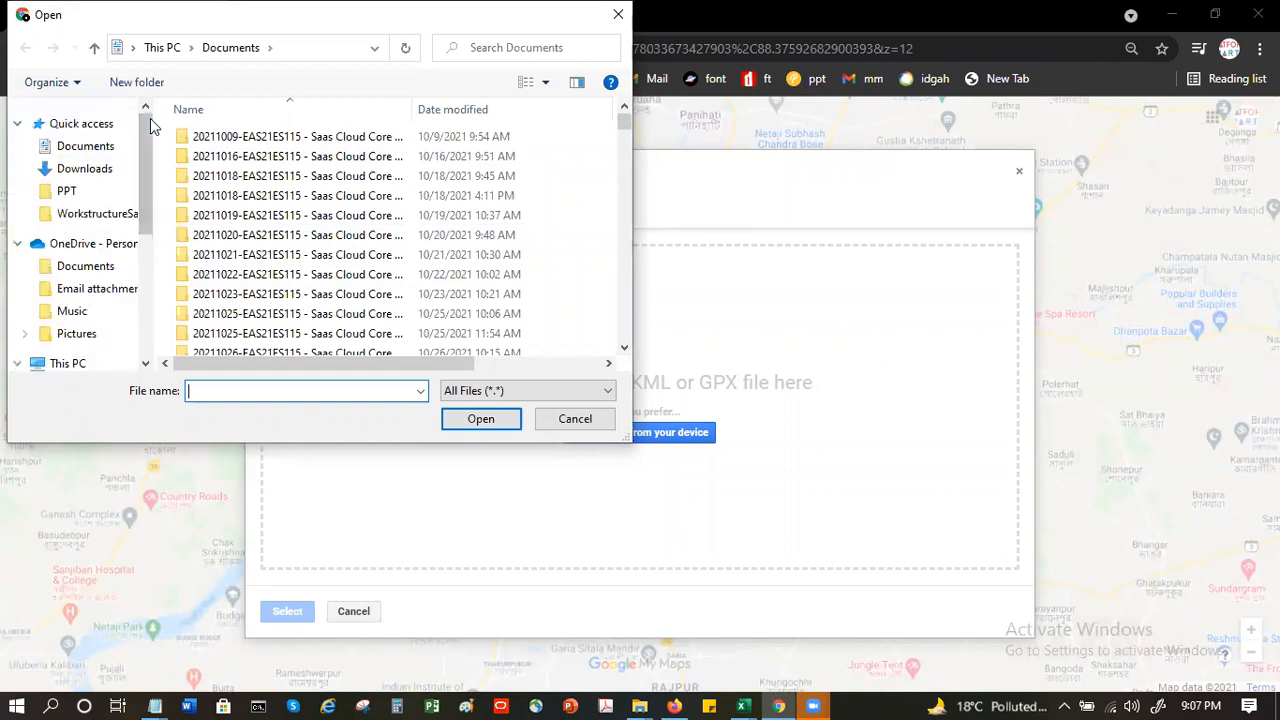
{"action": "left_click", "coordinate": [70, 124]}
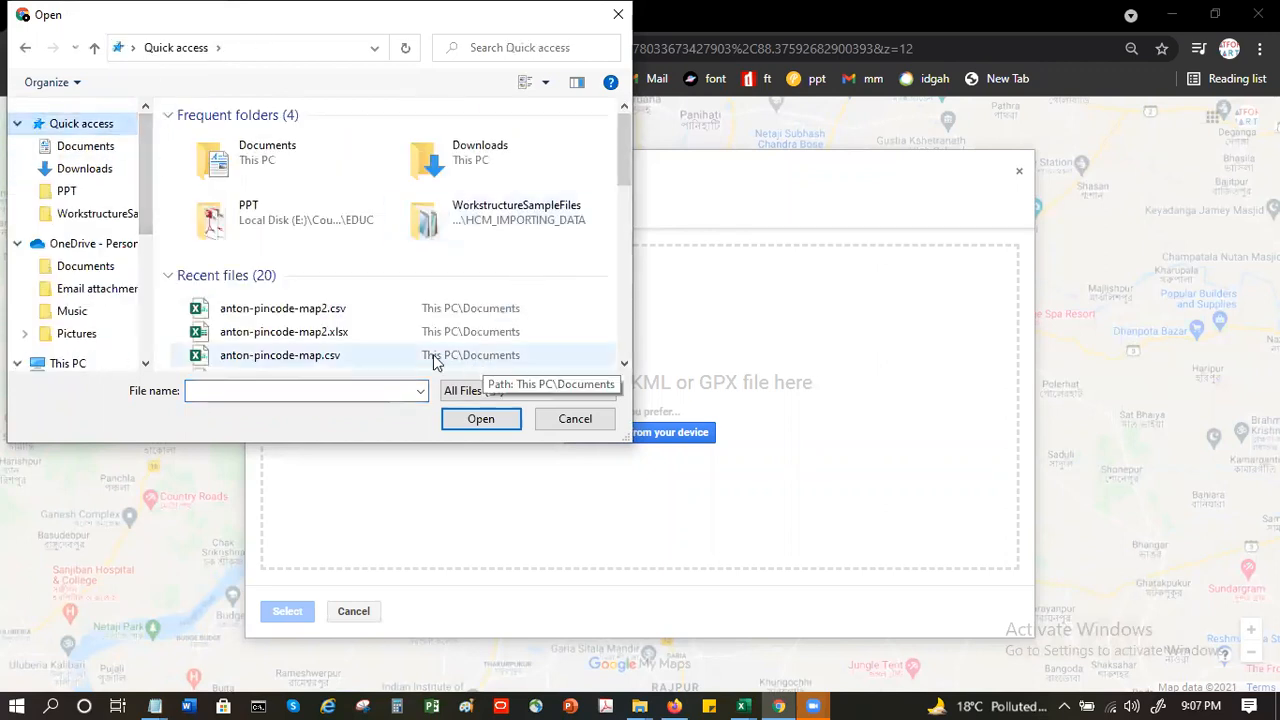
{"action": "double_click", "coordinate": [296, 311]}
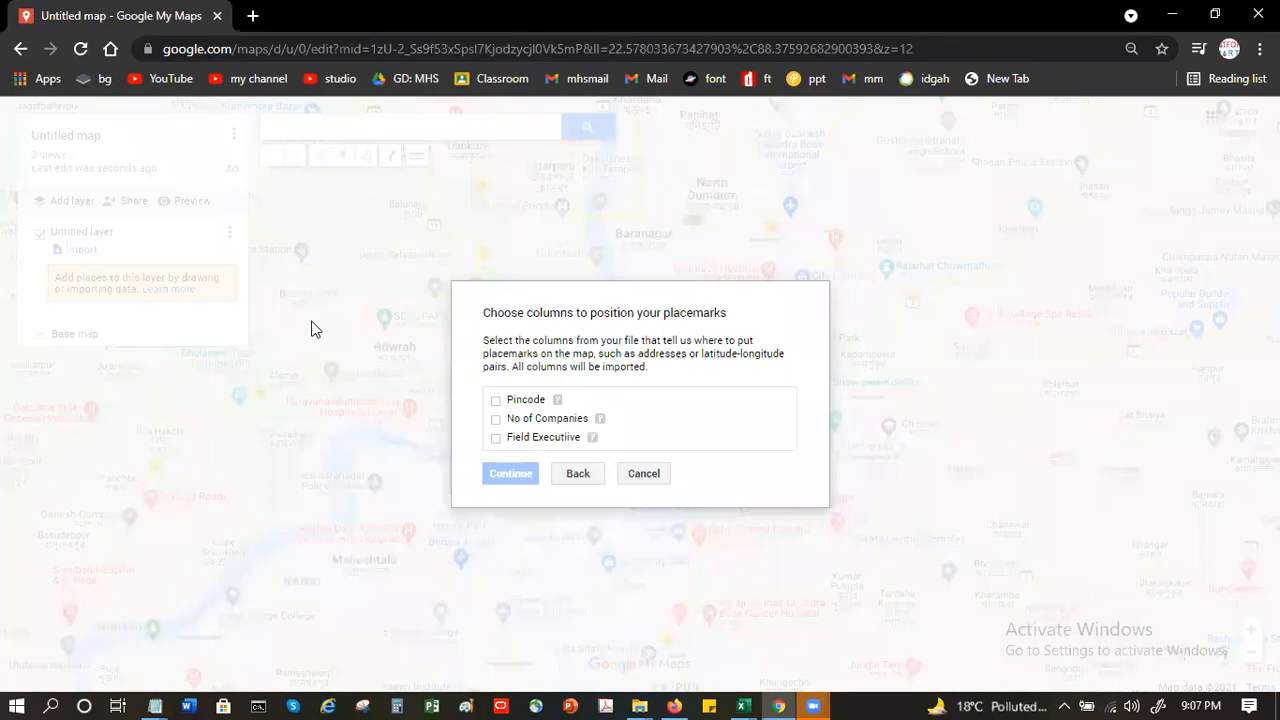
- Position the placemarks by the Pincode column, title them by Field Executiive, and finish the import
{"action": "left_click", "coordinate": [496, 400]}
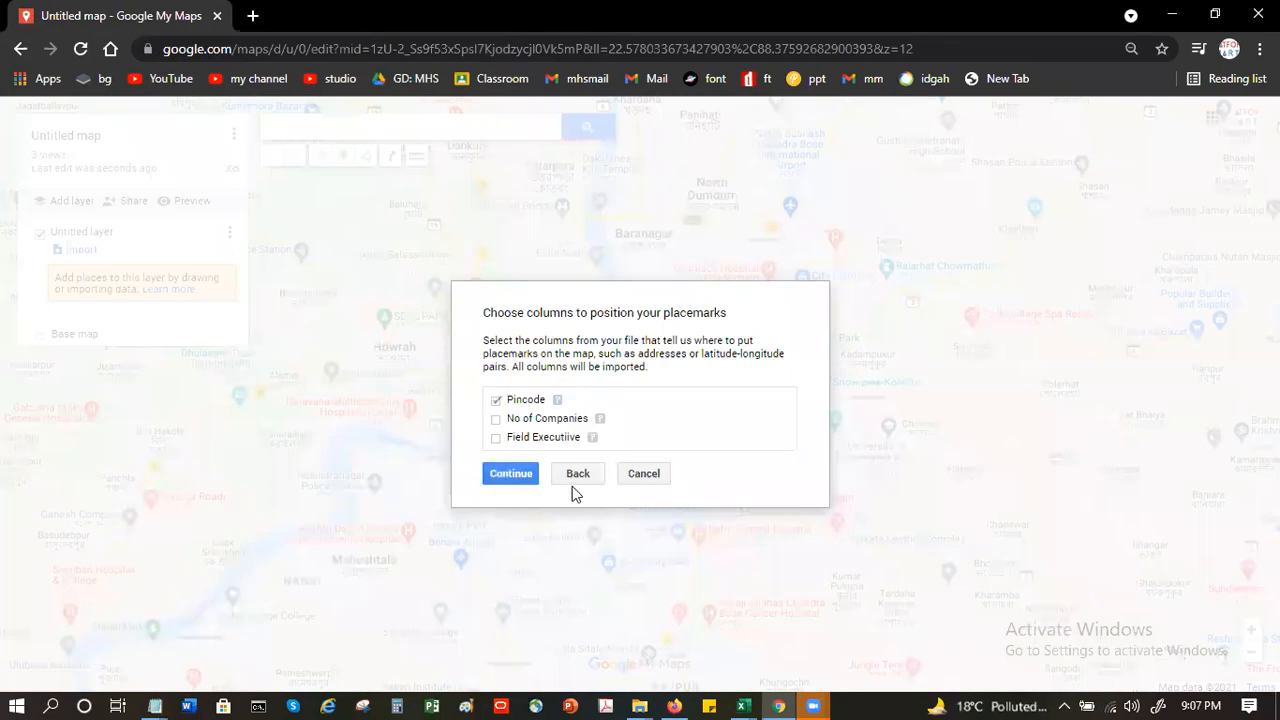
{"action": "left_click", "coordinate": [518, 477]}
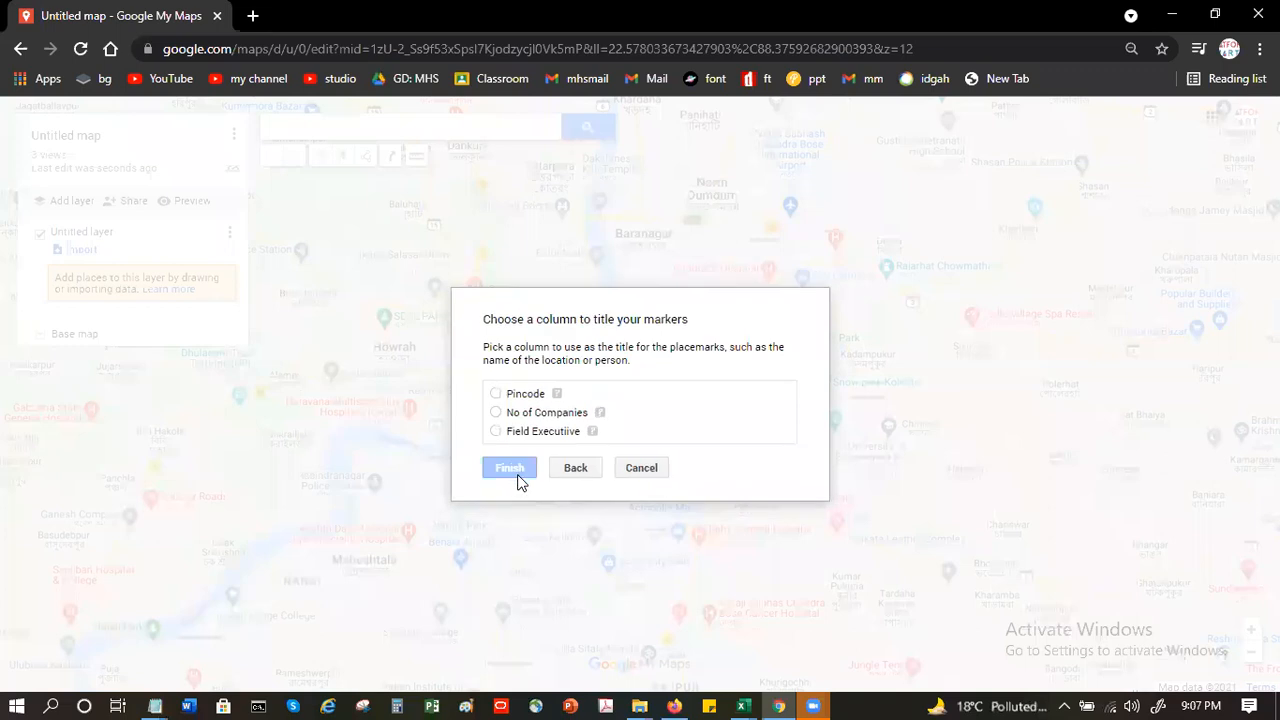
{"action": "left_click", "coordinate": [495, 431]}
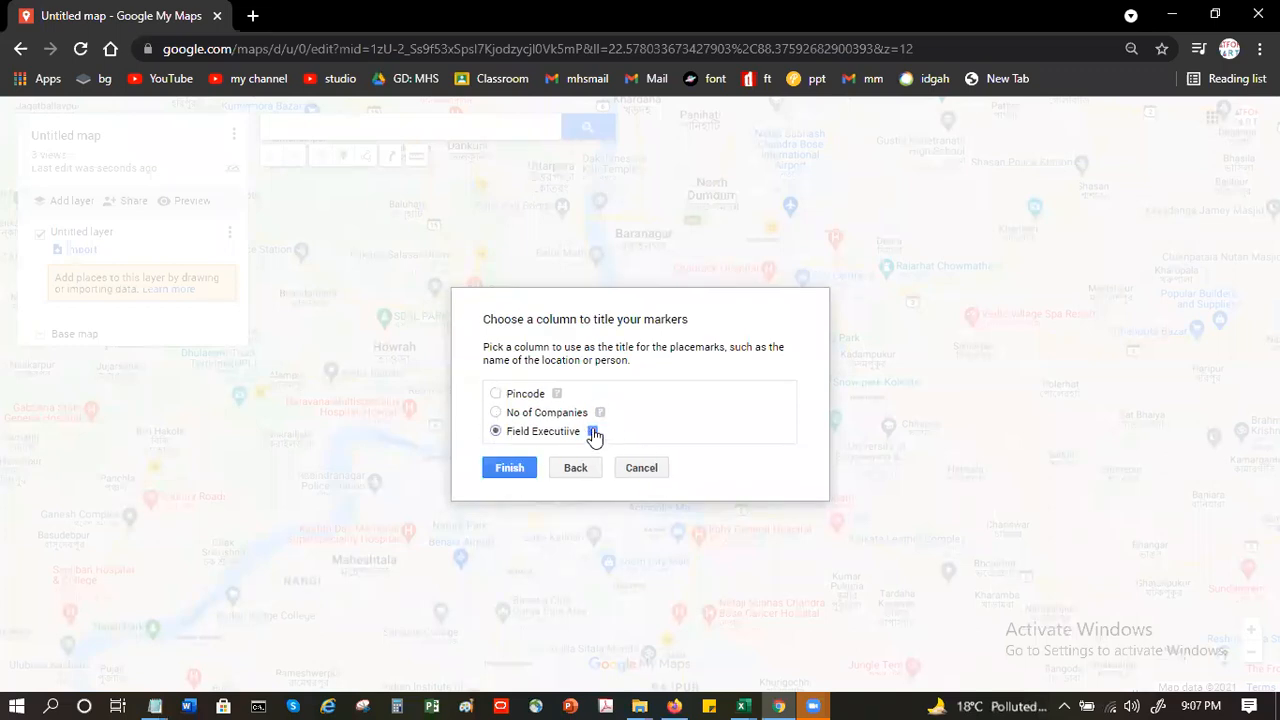
{"action": "left_click", "coordinate": [503, 470]}
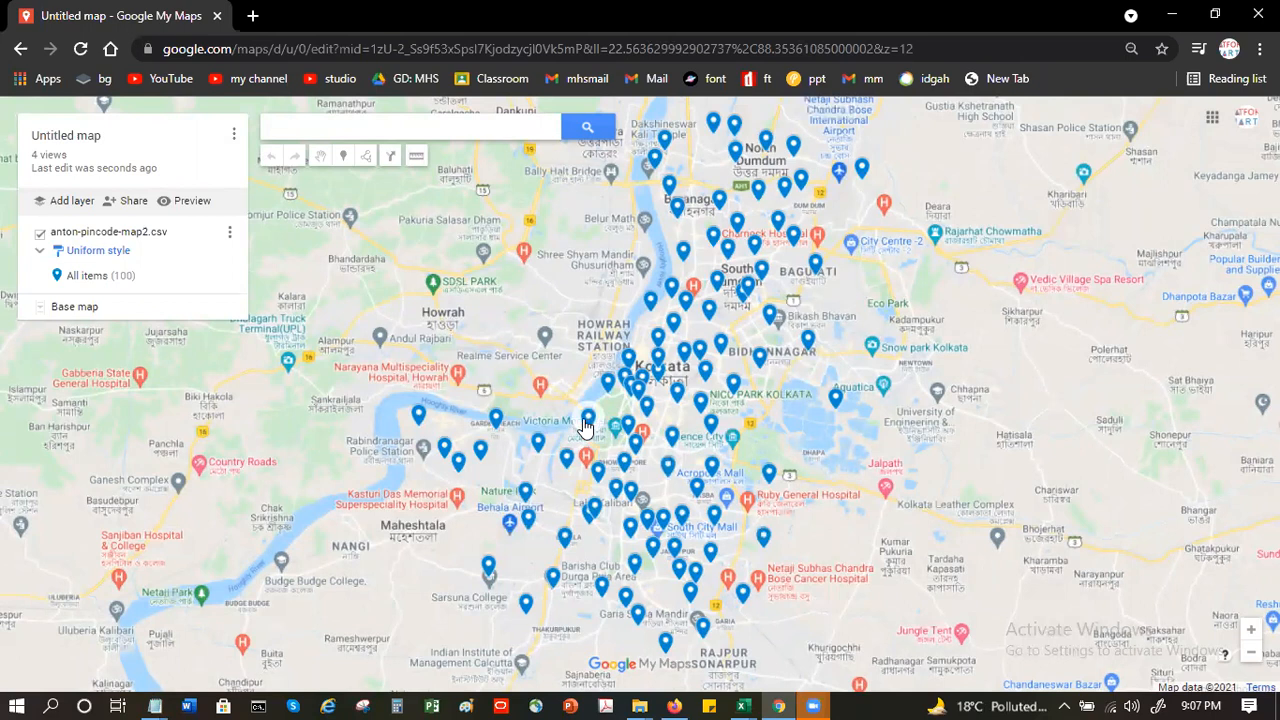
- Check one marker's details, then label the layer's placemarks with Field Executiive and close the style settings
{"action": "left_click", "coordinate": [586, 424]}
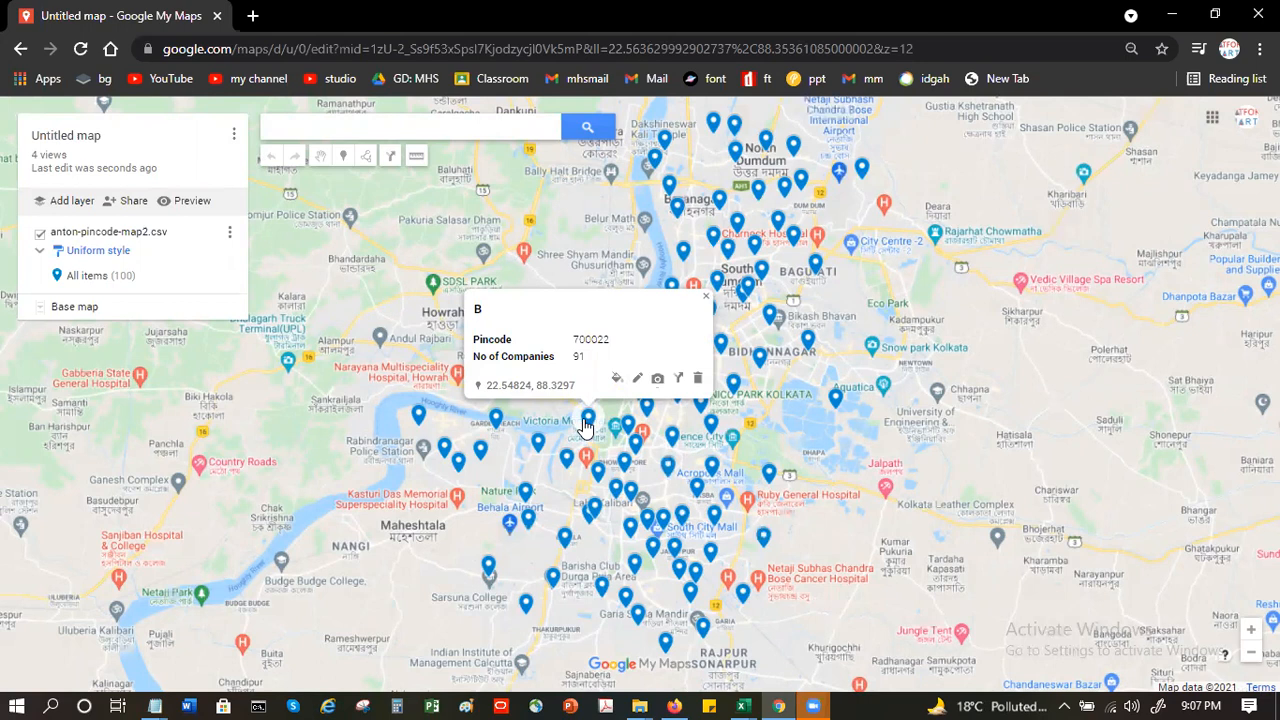
{"action": "left_click", "coordinate": [100, 252]}
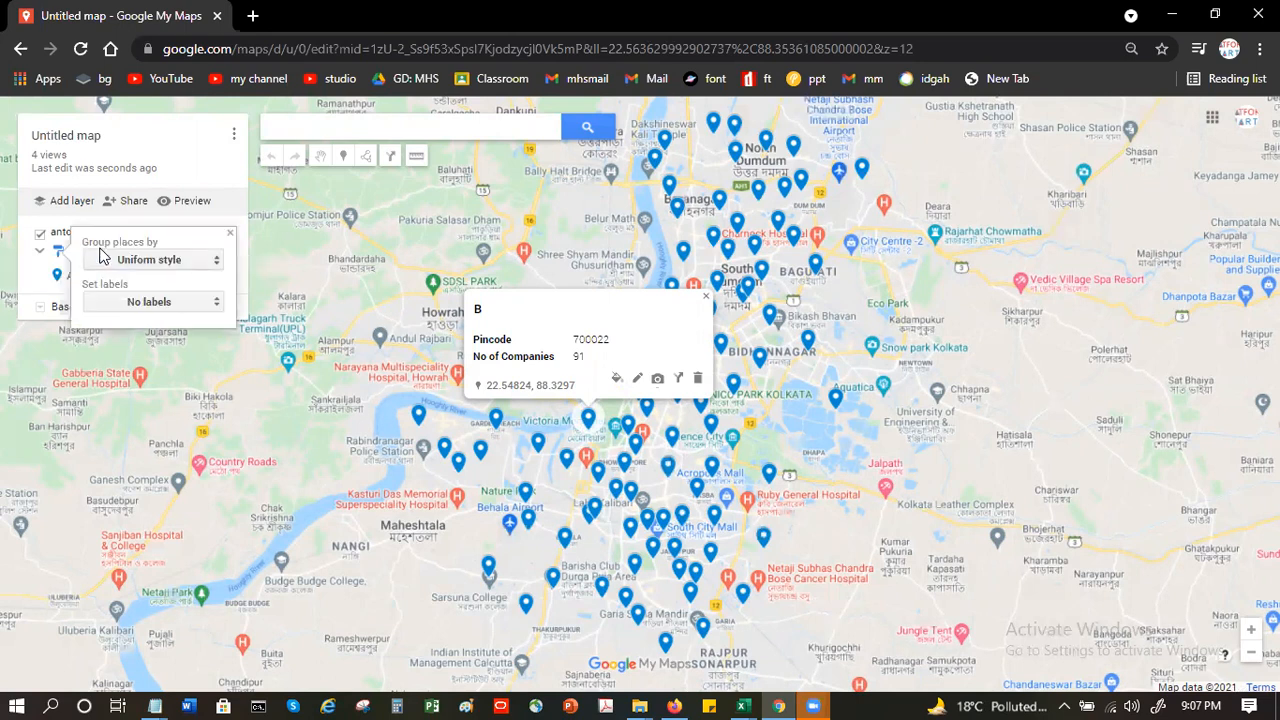
{"action": "left_click", "coordinate": [175, 301]}
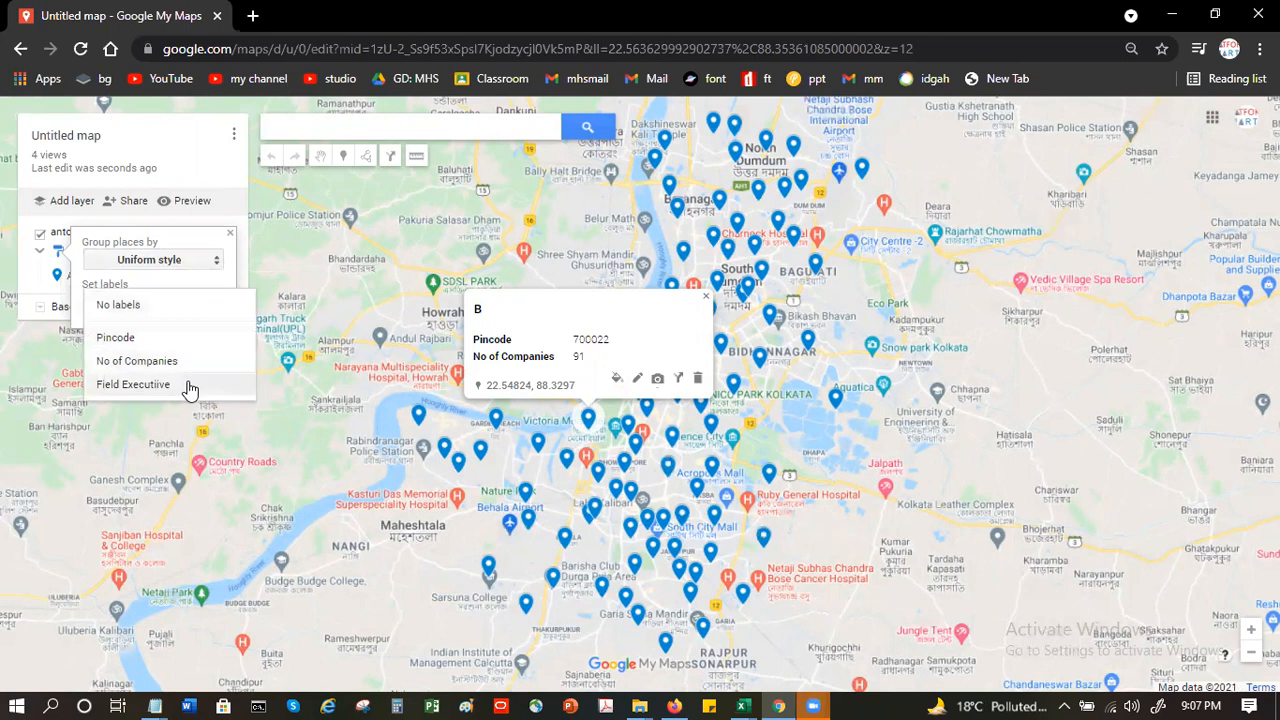
{"action": "left_click", "coordinate": [185, 384]}
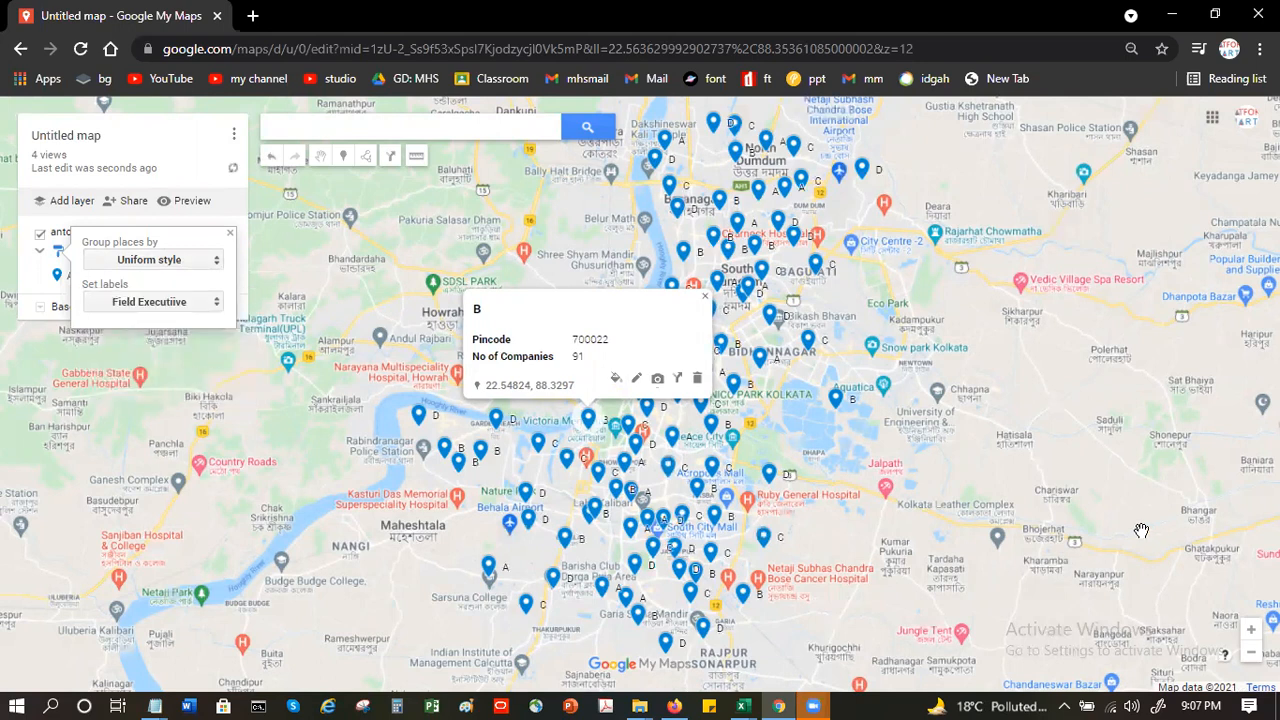
{"action": "left_click", "coordinate": [1106, 485]}
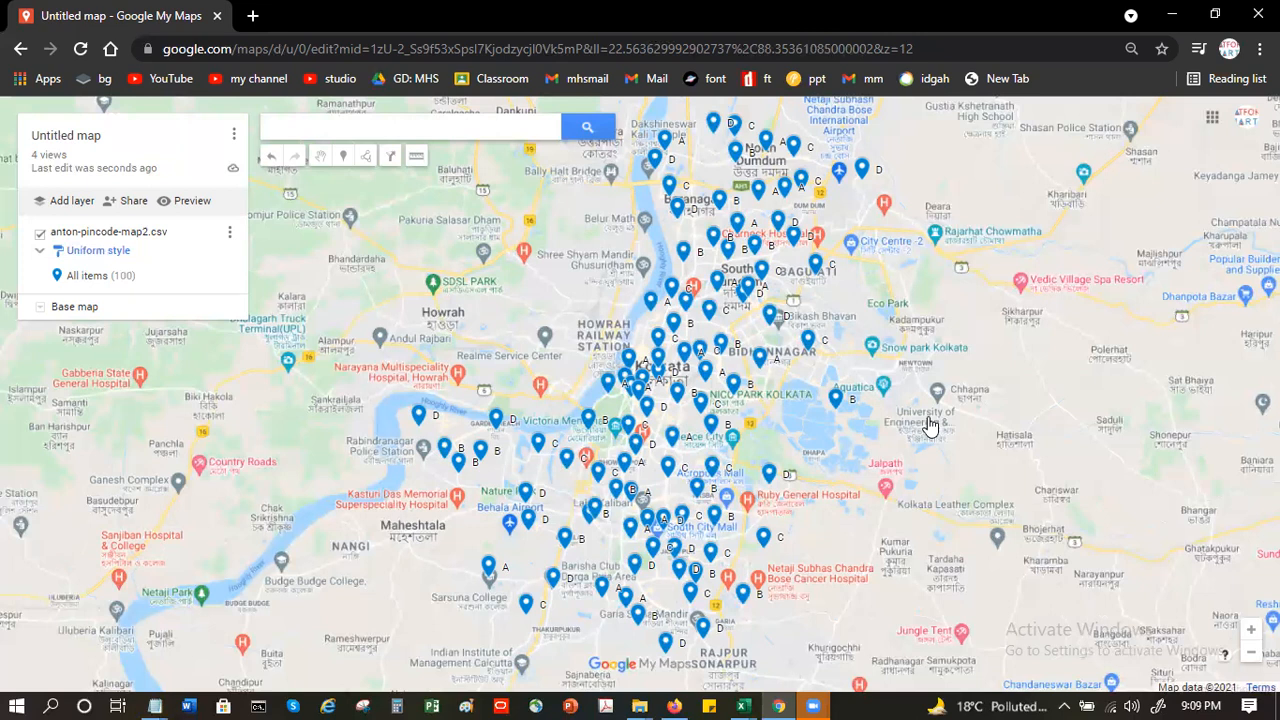
- Preview the map in view-only mode and inspect the field executive, pincode and company details of several placemarks
{"action": "left_click", "coordinate": [190, 201]}
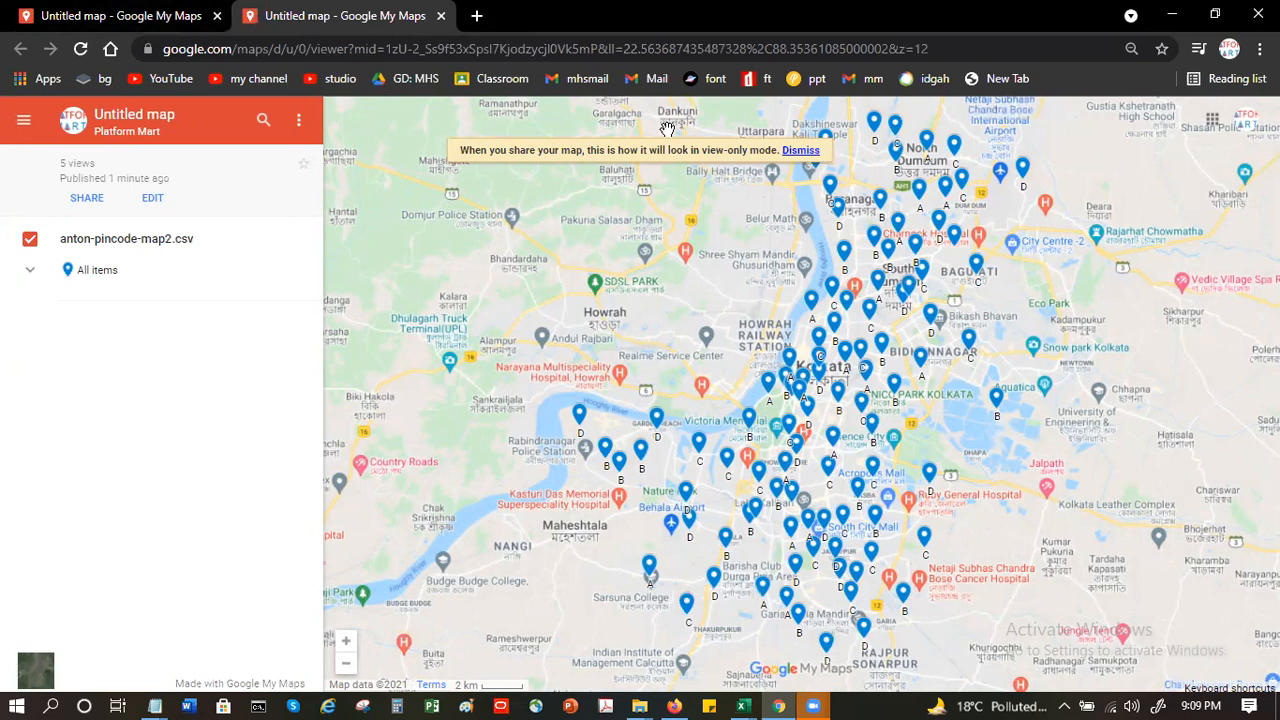
{"action": "left_click", "coordinate": [798, 150]}
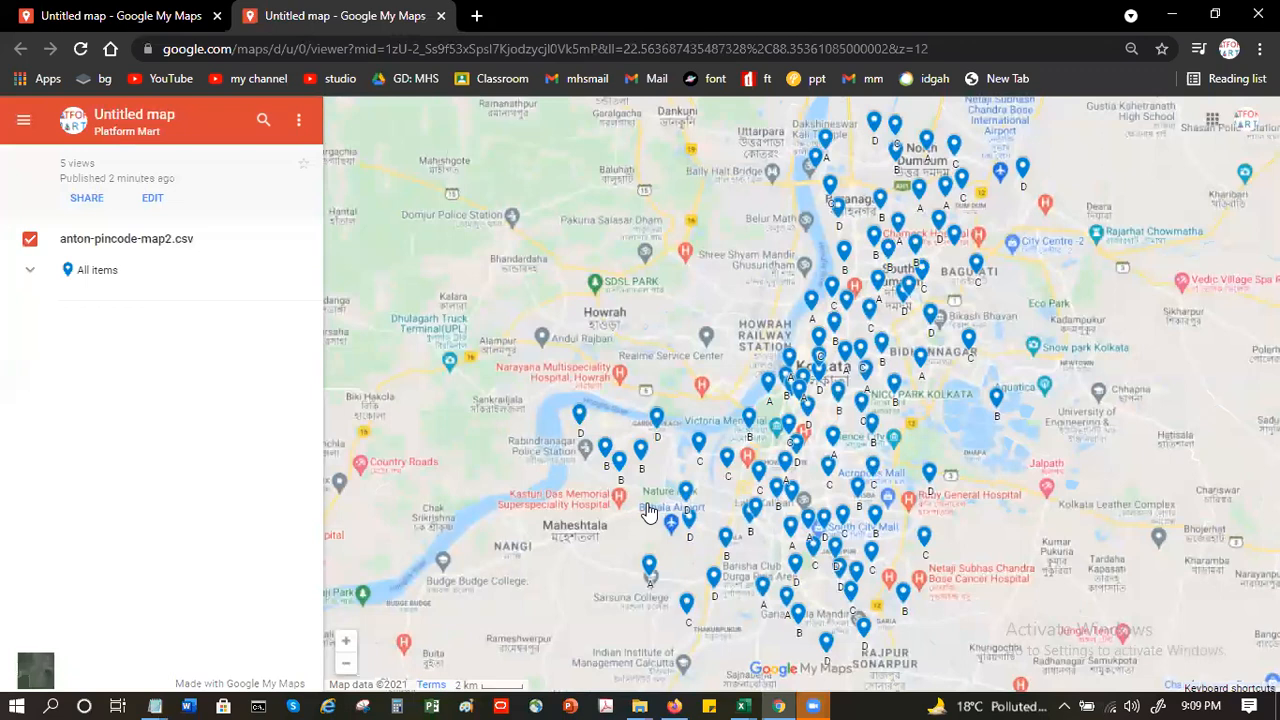
{"action": "left_click", "coordinate": [579, 416]}
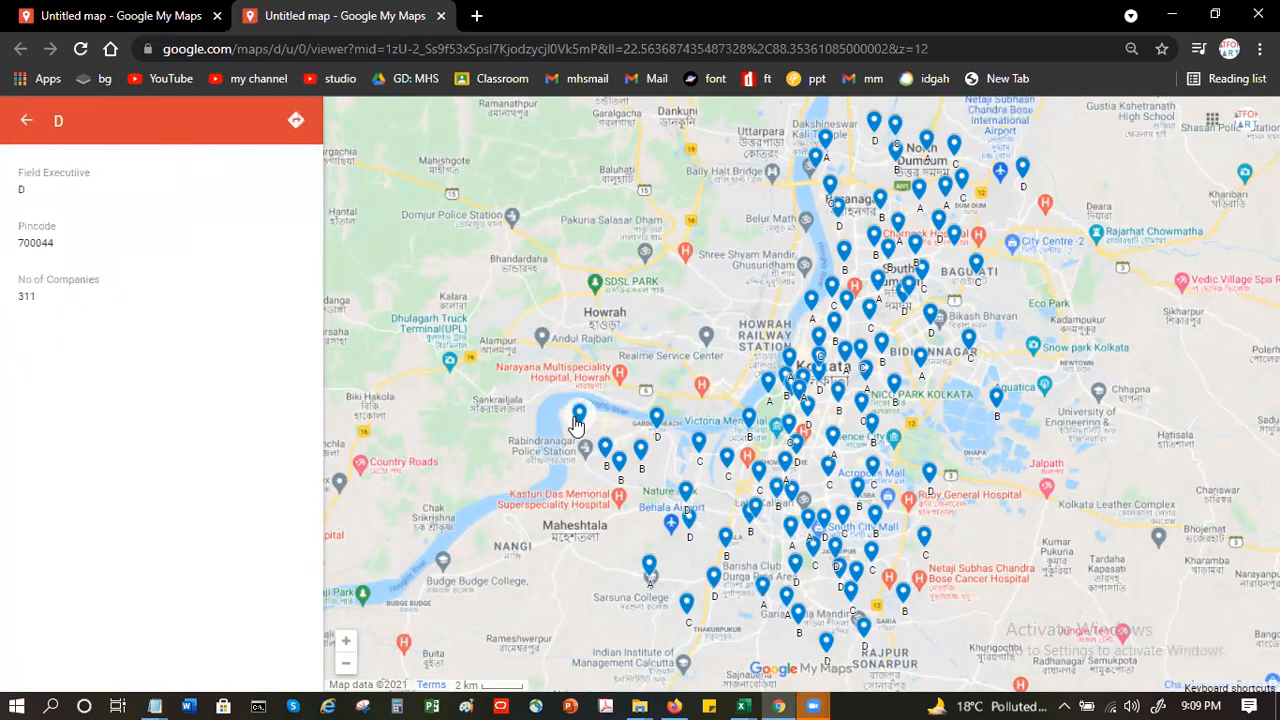
{"action": "left_click", "coordinate": [601, 453]}
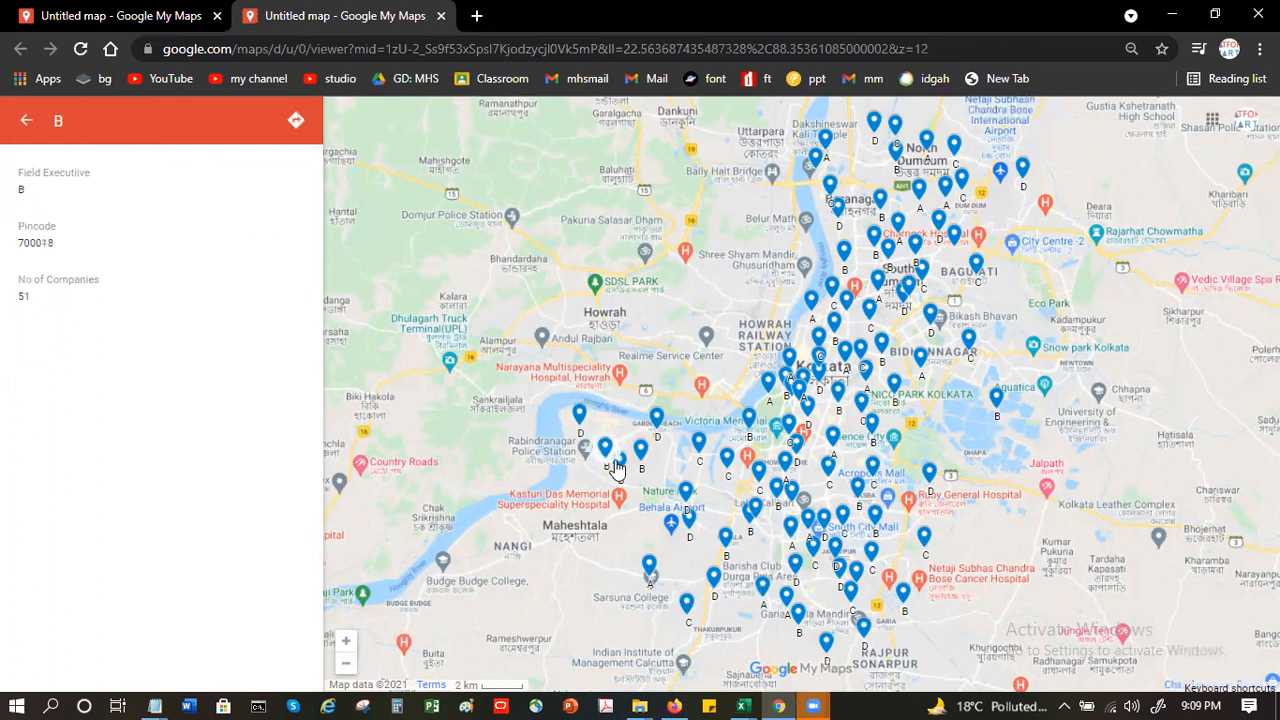
{"action": "left_click", "coordinate": [629, 474]}
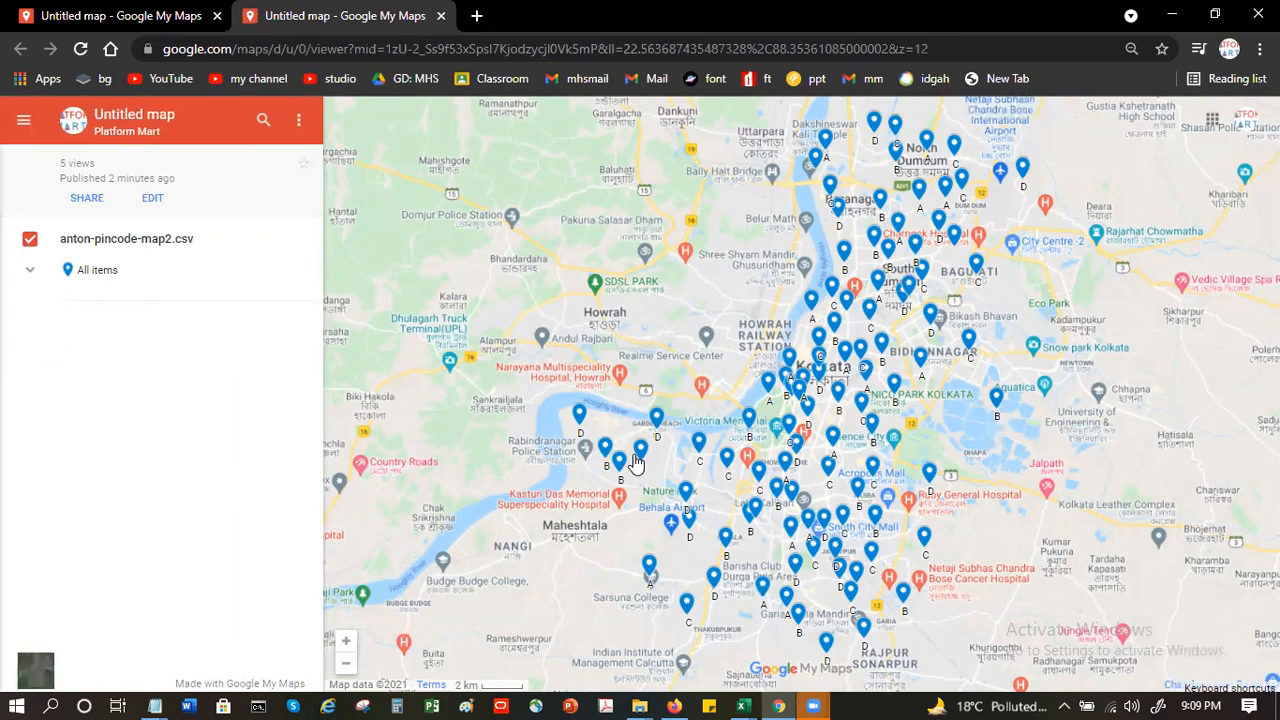
{"action": "left_click", "coordinate": [654, 420]}
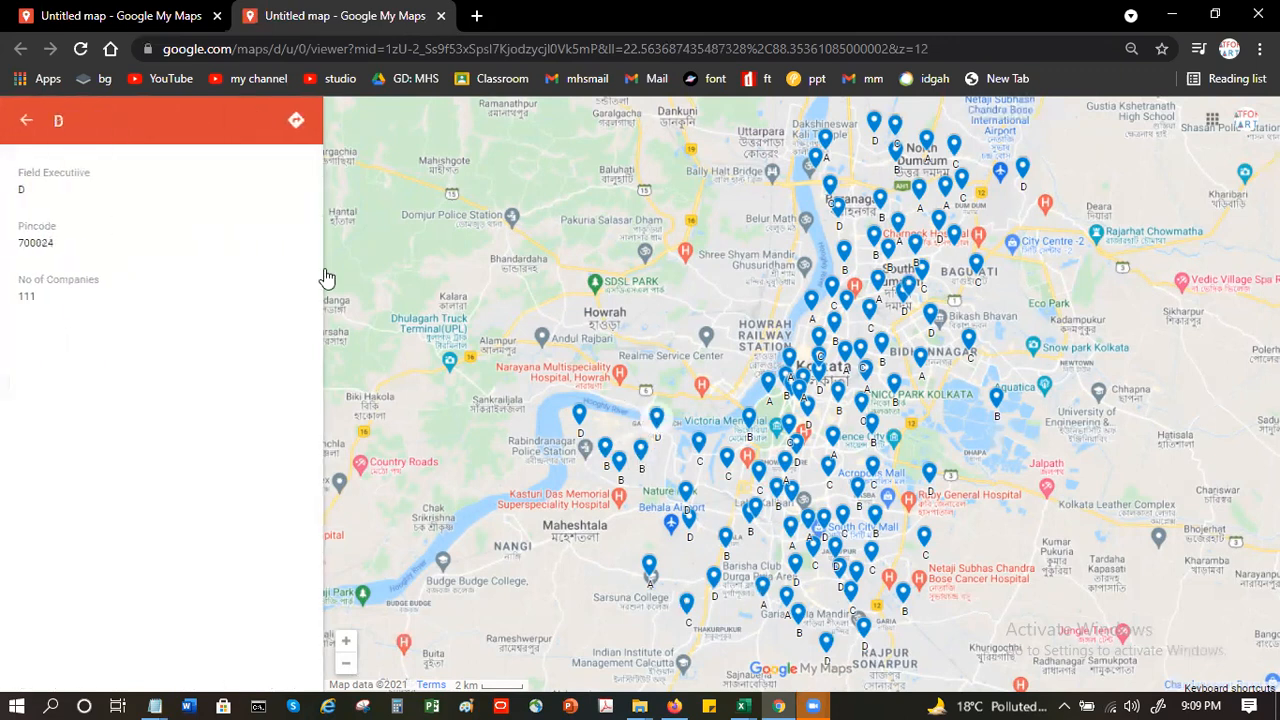
{"action": "left_click", "coordinate": [24, 124]}
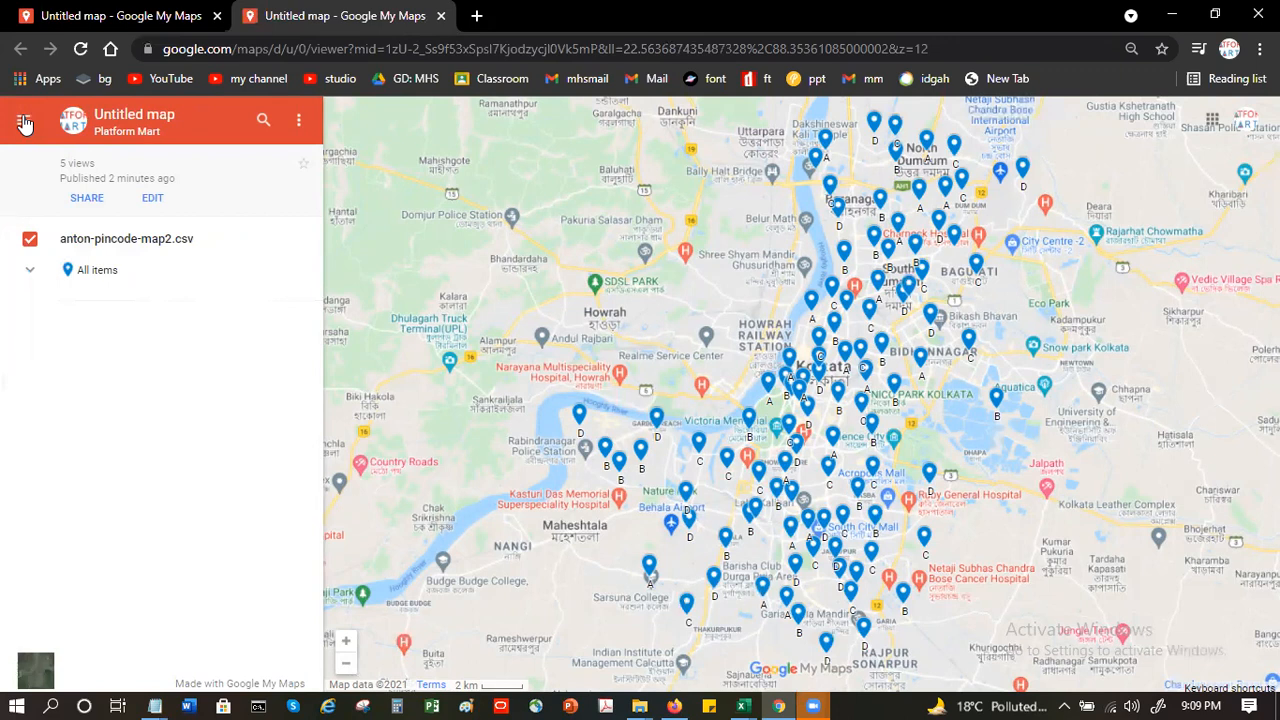
- Switch to Excel and reopen anton-pincode-map2.csv from the recent files
{"action": "left_click", "coordinate": [742, 704]}
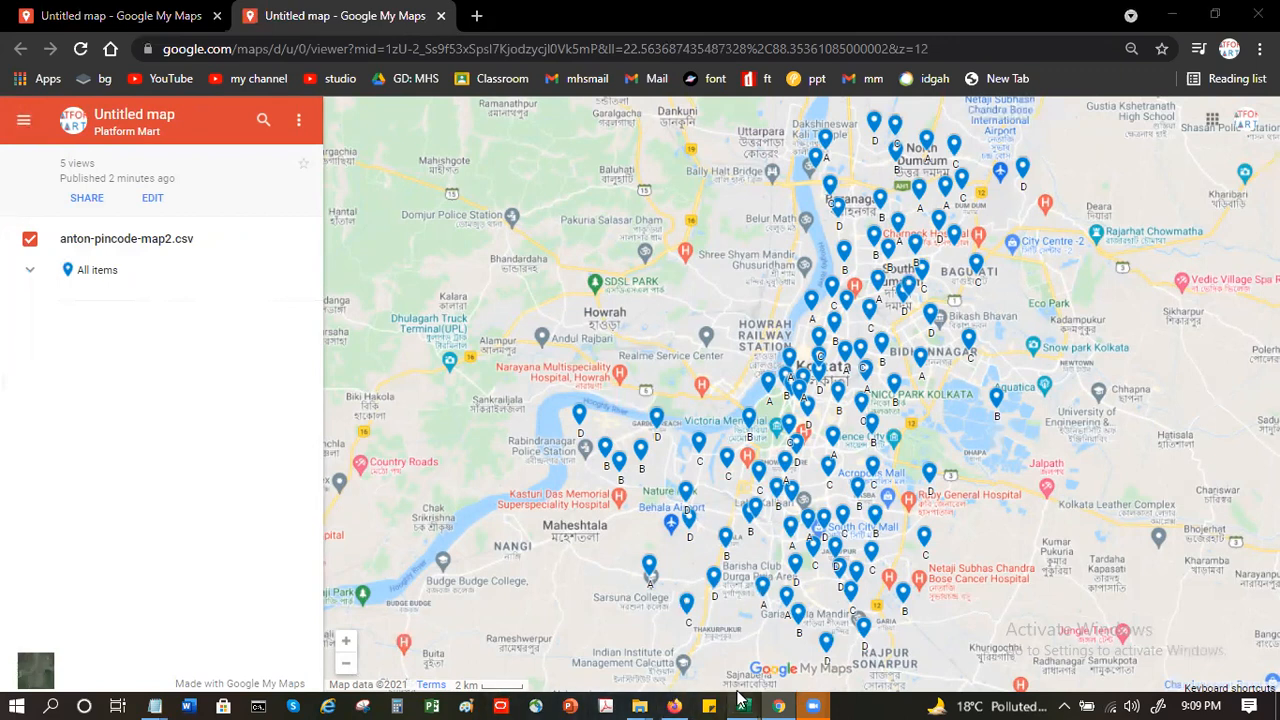
{"action": "left_click", "coordinate": [790, 662]}
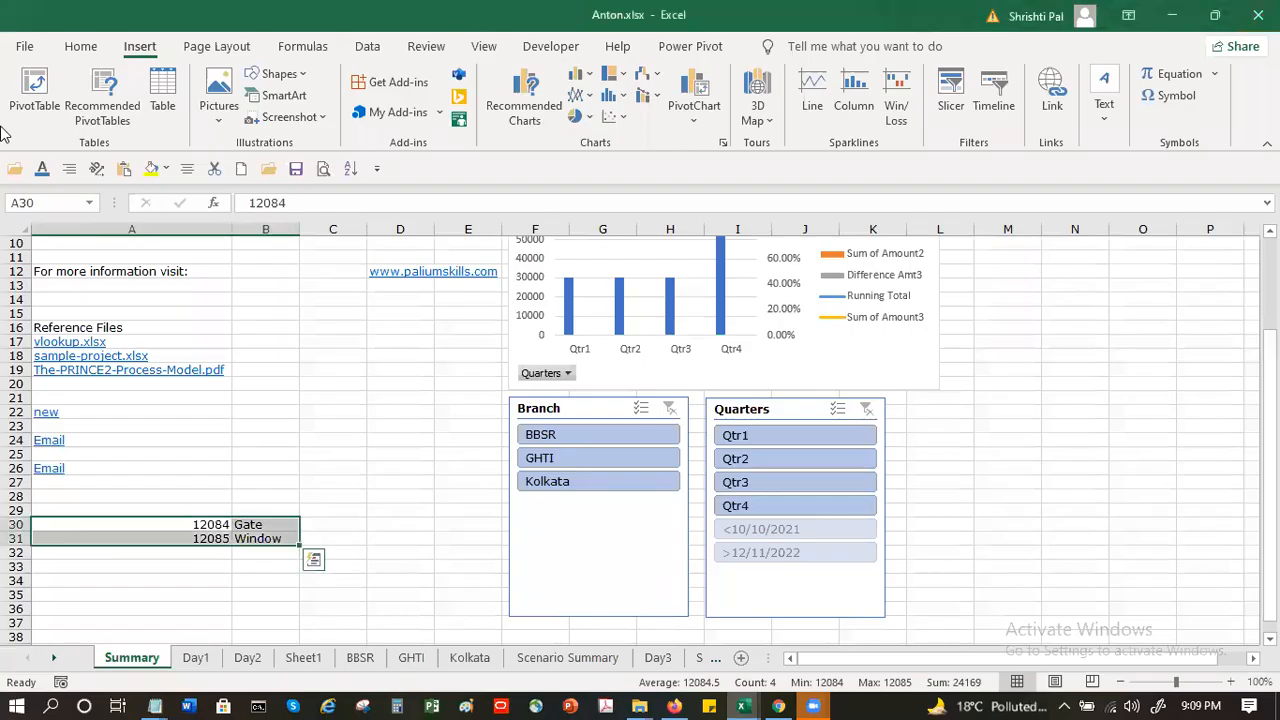
{"action": "left_click", "coordinate": [24, 46]}
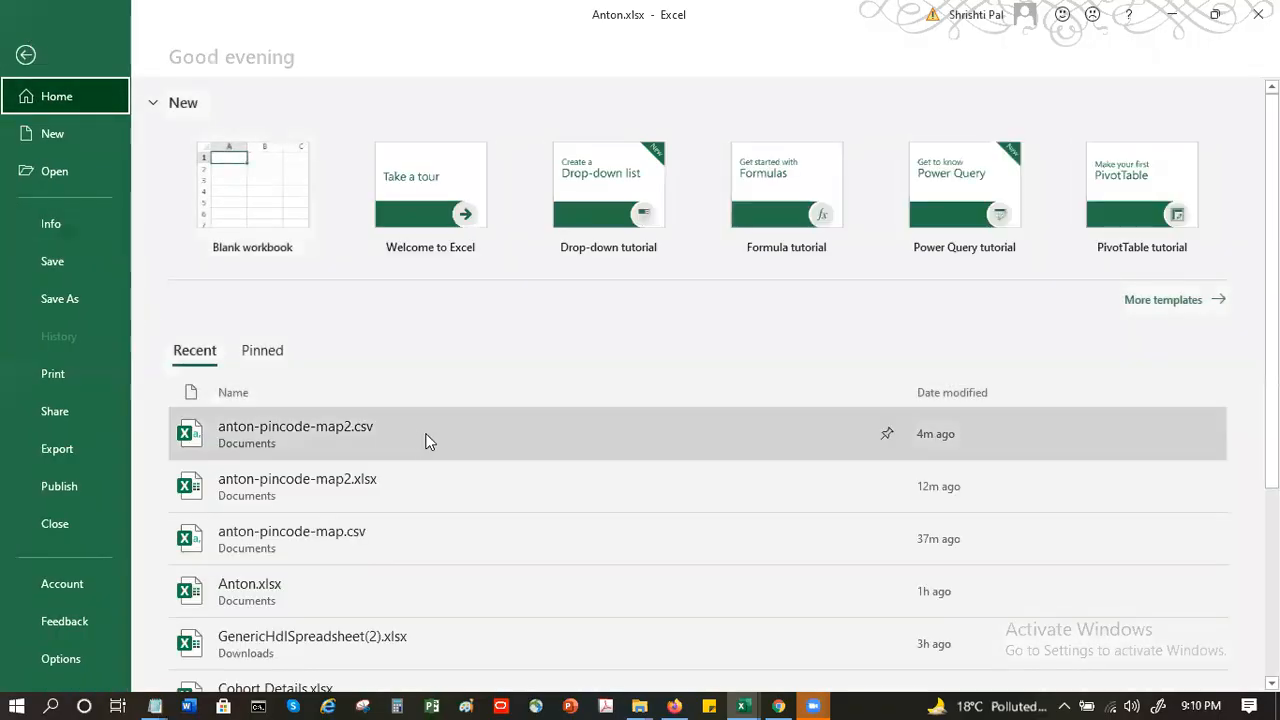
{"action": "left_click", "coordinate": [377, 443]}
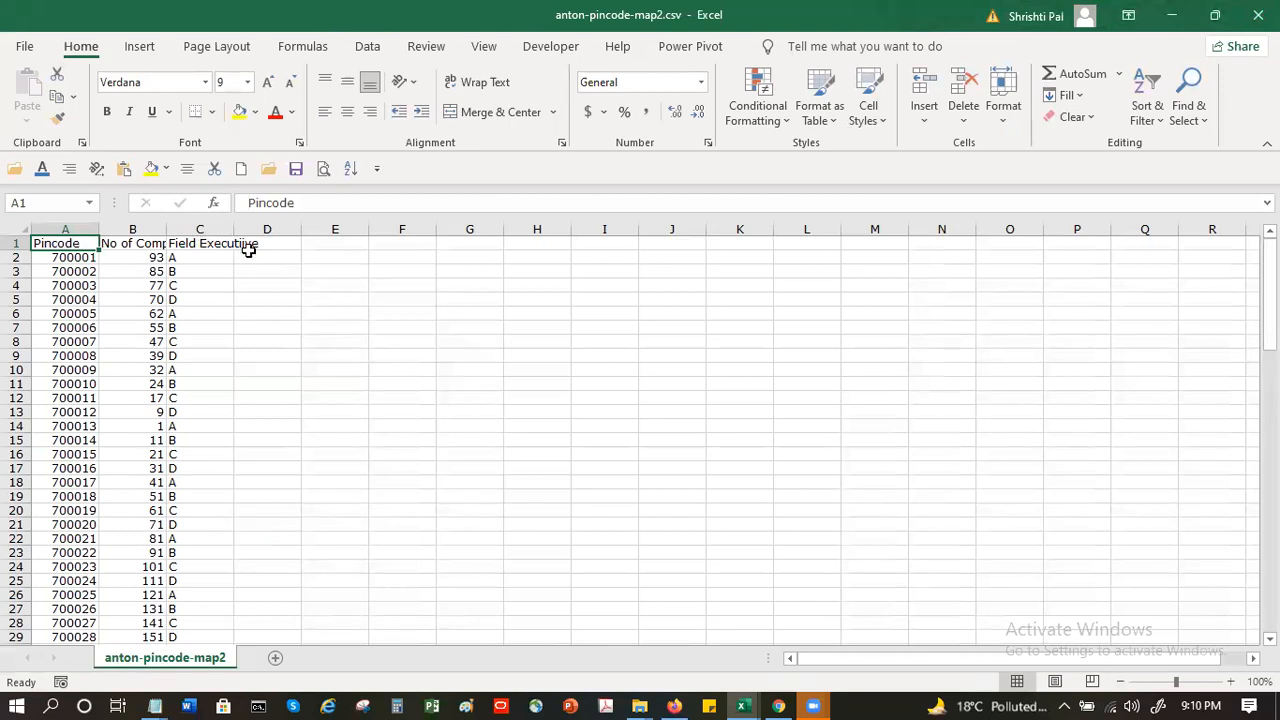
- Add a Cluster column header in cell D1
{"action": "left_click", "coordinate": [248, 247]}
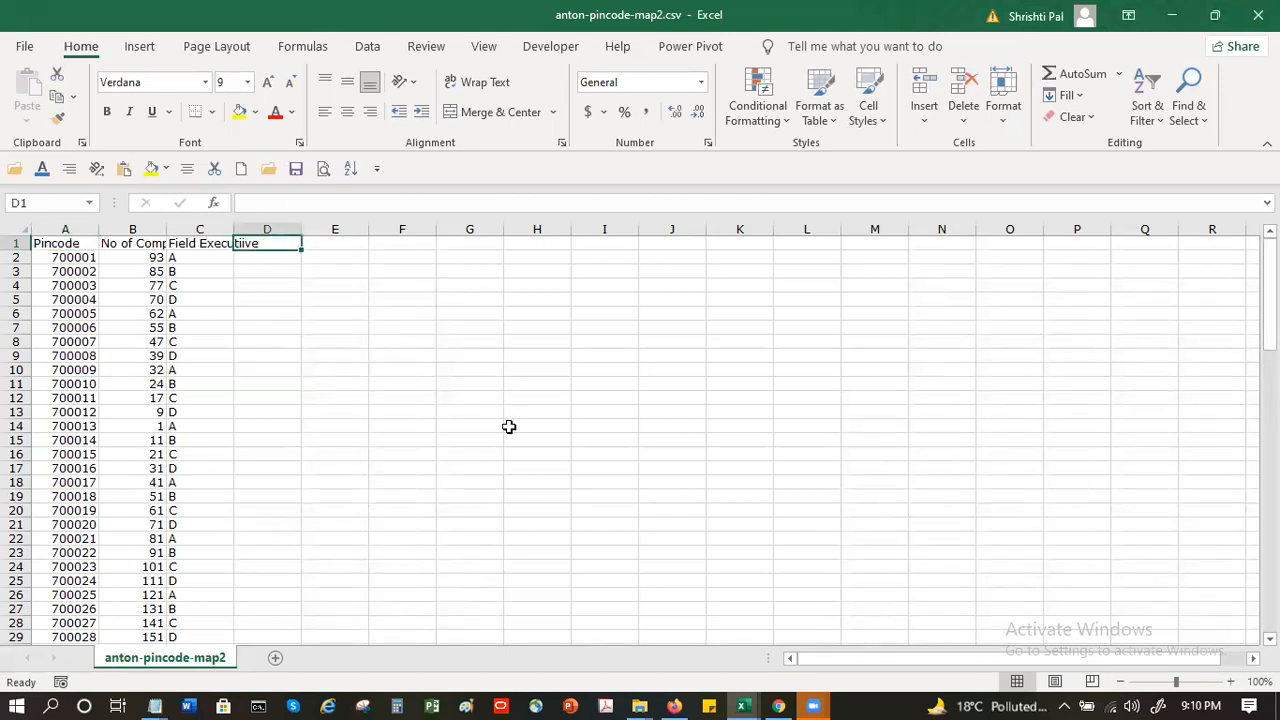
{"action": "type", "text": "Cluster"}
{"action": "key", "text": "Return"}
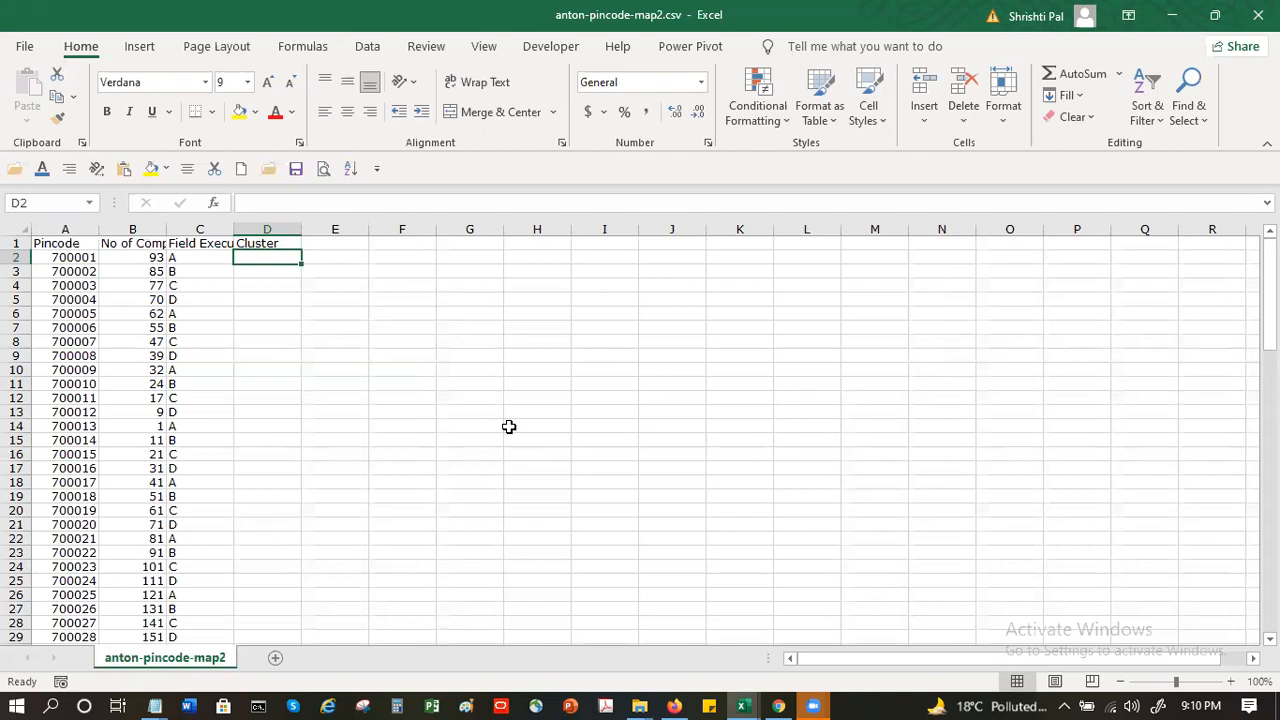
- Enter the cluster values A, B, C and D in cells D2 to D5
{"action": "key", "text": "Up"}
{"action": "key", "text": "Down"}
{"action": "key", "text": "Left"}
{"action": "key", "text": "Right"}
{"action": "type", "text": "A"}
{"action": "key", "text": "Return"}
{"action": "type", "text": "B"}
{"action": "key", "text": "Return"}
{"action": "type", "text": "C"}
{"action": "key", "text": "Return"}
{"action": "type", "text": "D"}
{"action": "key", "text": "Return"}
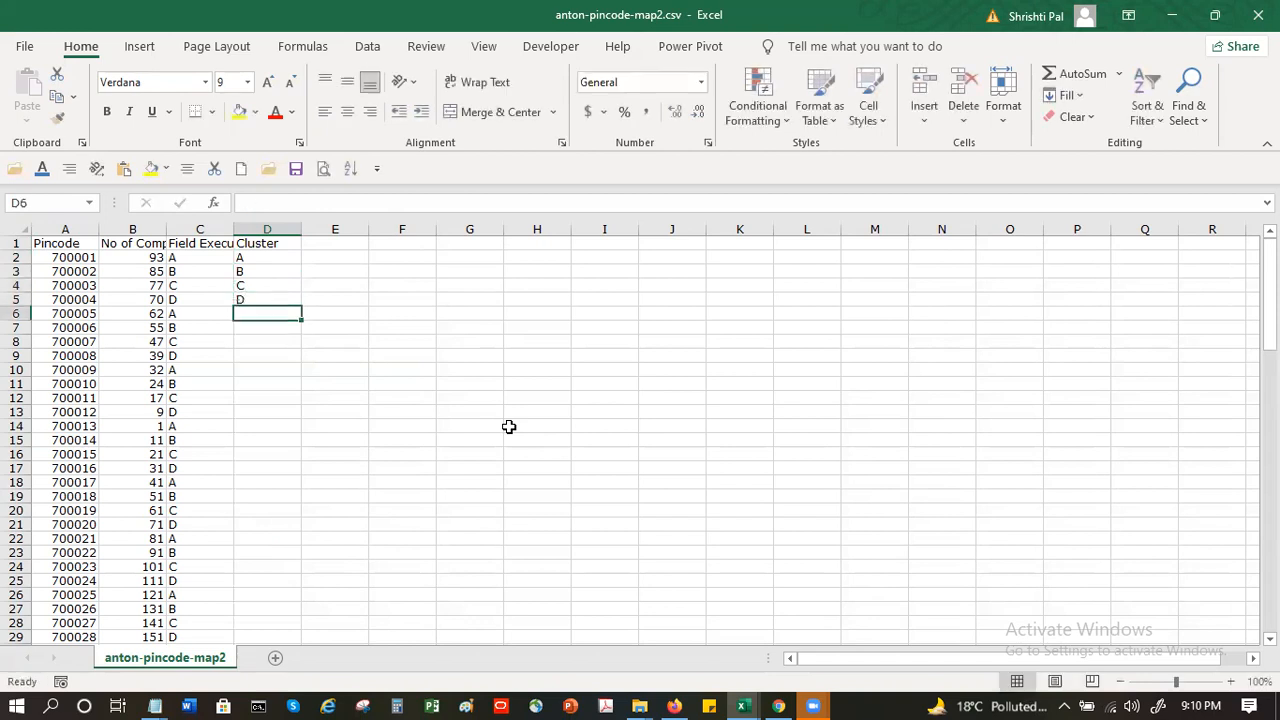
- Repeat the cluster values down to D17 by copying D2:D5 to D6 and D2:D9 to D10
{"action": "left_click_drag", "start_coordinate": [262, 257], "coordinate": [260, 300]}
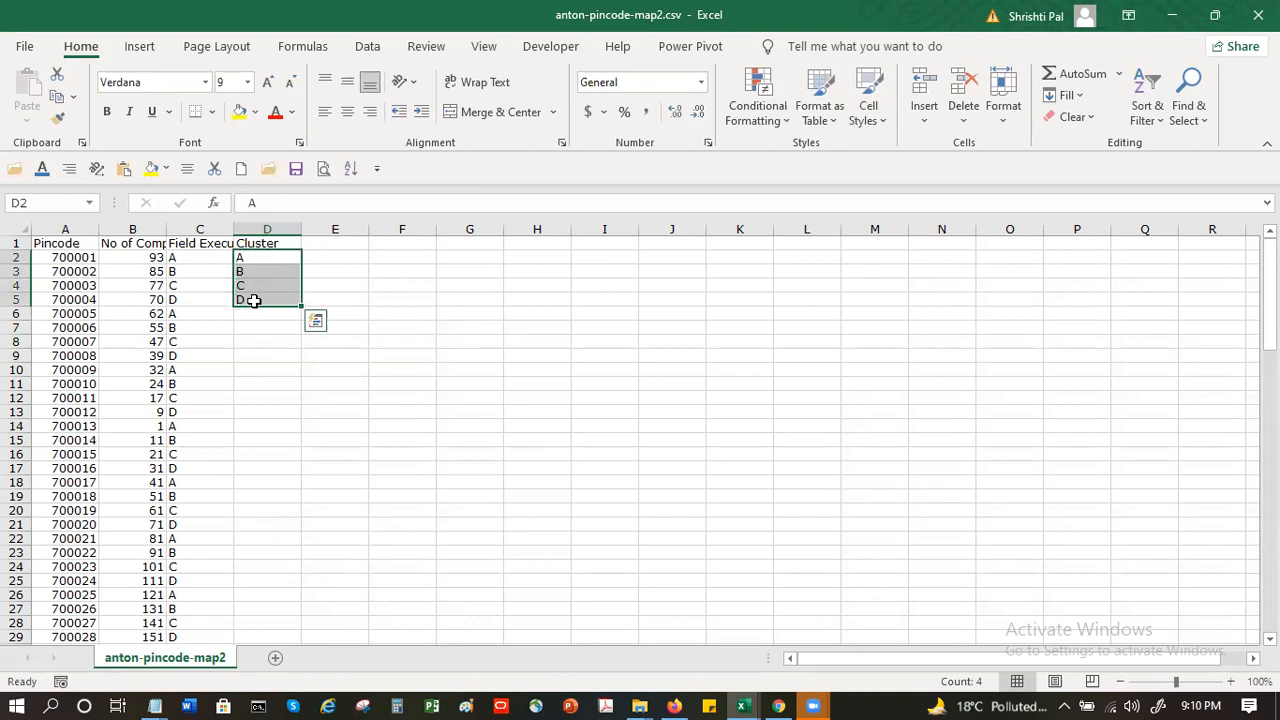
{"action": "key", "text": "ctrl+c"}
{"action": "left_click", "coordinate": [262, 314]}
{"action": "key", "text": "ctrl+v"}
{"action": "left_click_drag", "start_coordinate": [263, 259], "coordinate": [266, 352]}
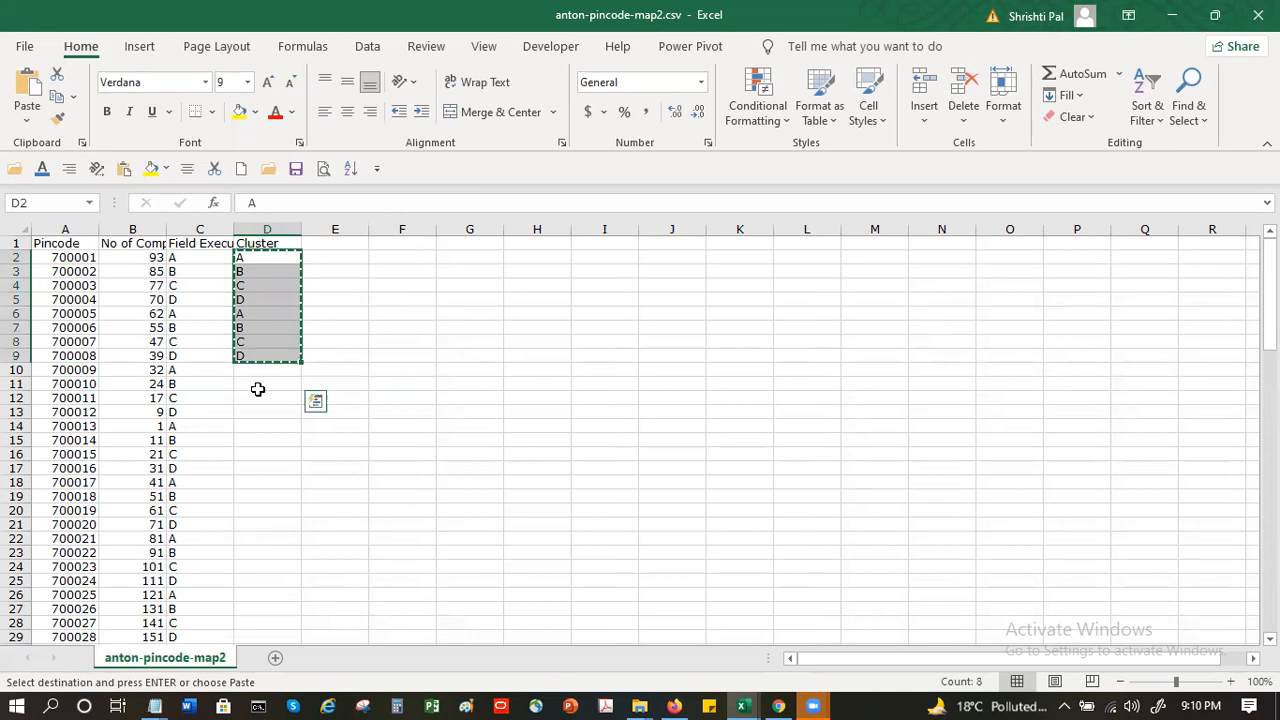
{"action": "left_click", "coordinate": [260, 369]}
{"action": "key", "text": "ctrl+v"}
- Copy the cluster values in D2:D17 and paste them at D18 and D34
{"action": "left_click", "coordinate": [259, 261]}
{"action": "left_click_drag", "start_coordinate": [259, 261], "coordinate": [267, 466]}
{"action": "key", "text": "ctrl+c"}
{"action": "left_click", "coordinate": [258, 482]}
{"action": "key", "text": "ctrl+v"}
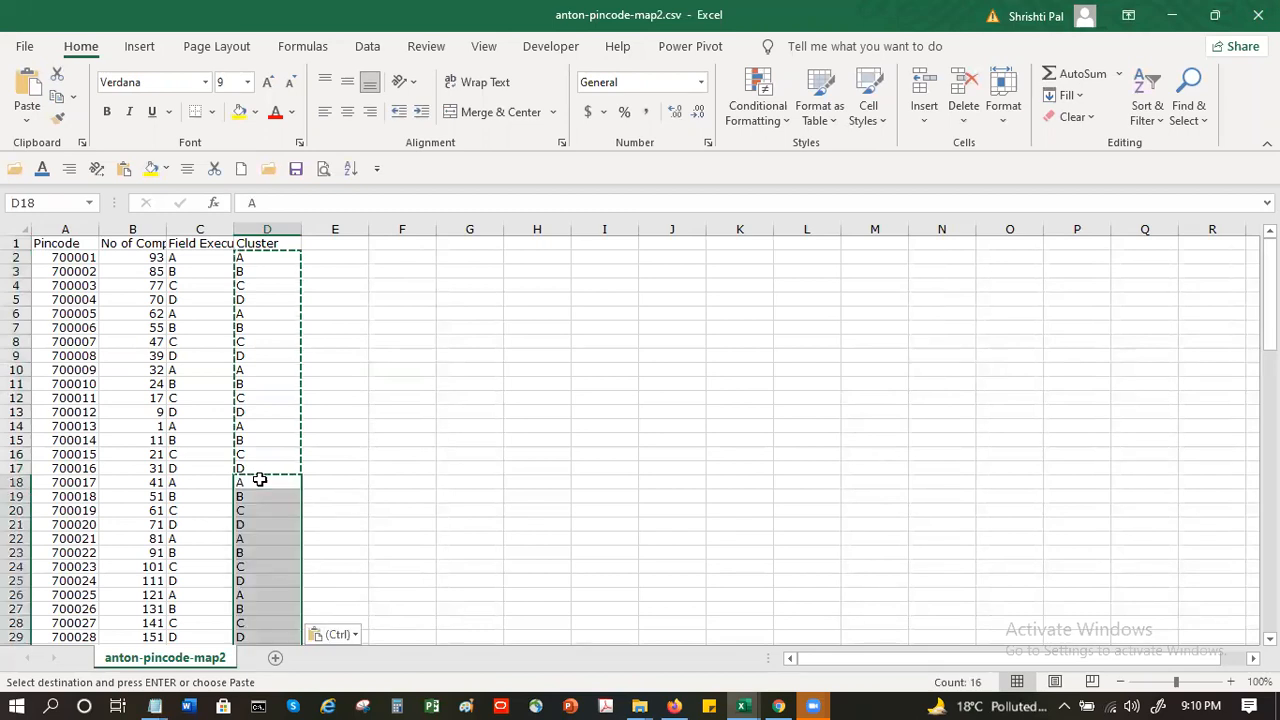
{"action": "scroll", "coordinate": [267, 512], "scroll_direction": "down", "scroll_amount": 4}
{"action": "left_click", "coordinate": [259, 538]}
{"action": "key", "text": "ctrl+v"}
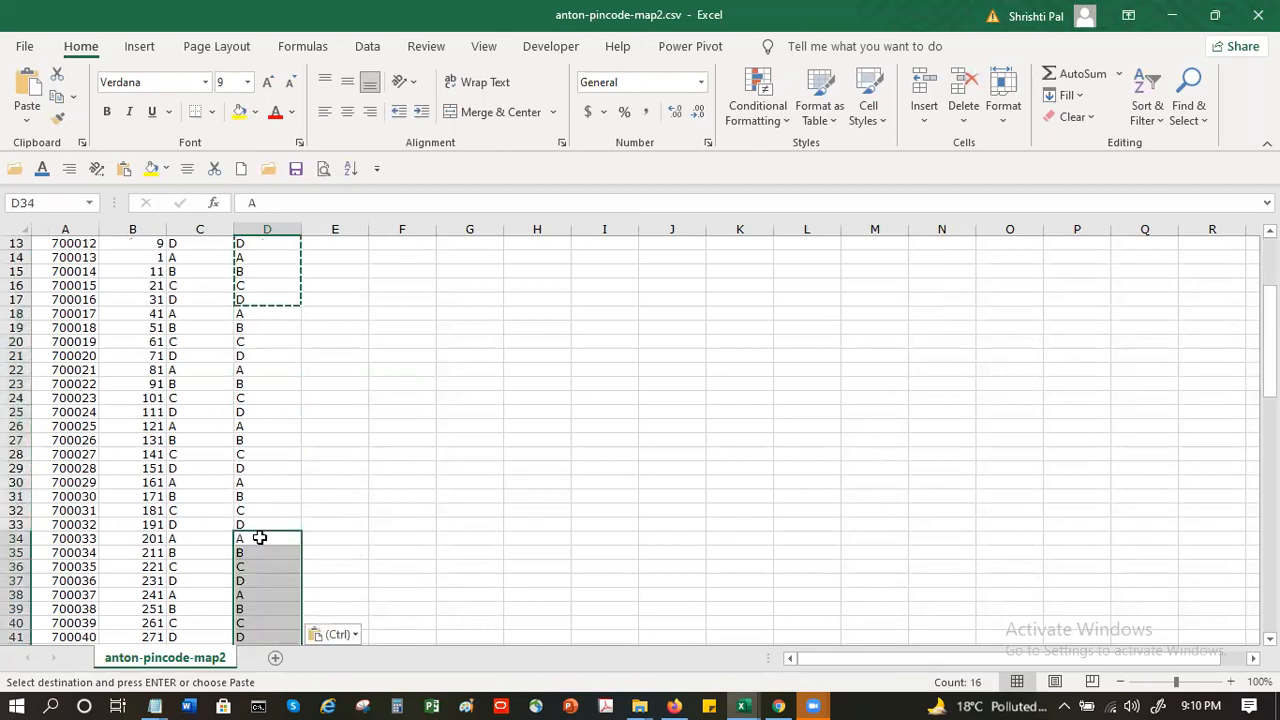
- Continue the cluster pattern by pasting the copied 16-cell block at D50, D66 and D82
{"action": "scroll", "coordinate": [259, 538], "scroll_direction": "down", "scroll_amount": 5}
{"action": "left_click", "coordinate": [272, 548]}
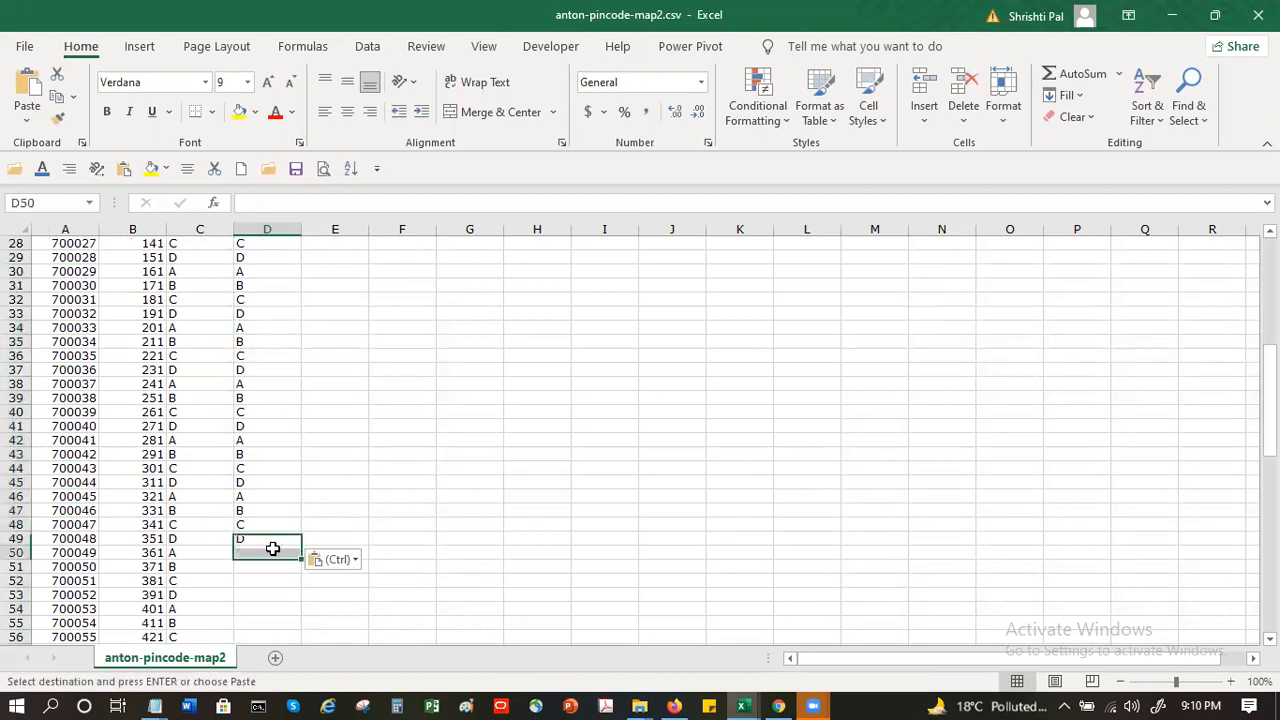
{"action": "key", "text": "ctrl+v"}
{"action": "scroll", "coordinate": [272, 546], "scroll_direction": "down", "scroll_amount": 6}
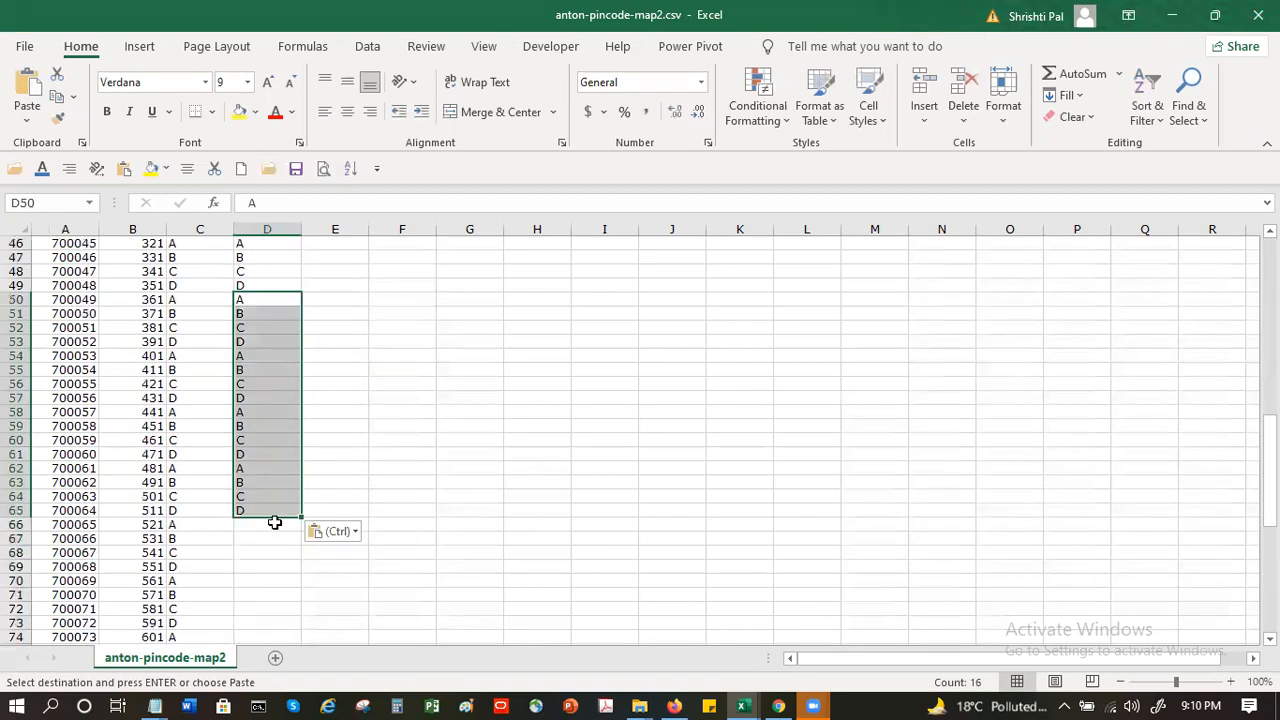
{"action": "left_click", "coordinate": [274, 522]}
{"action": "key", "text": "ctrl+v"}
{"action": "scroll", "coordinate": [274, 520], "scroll_direction": "down", "scroll_amount": 7}
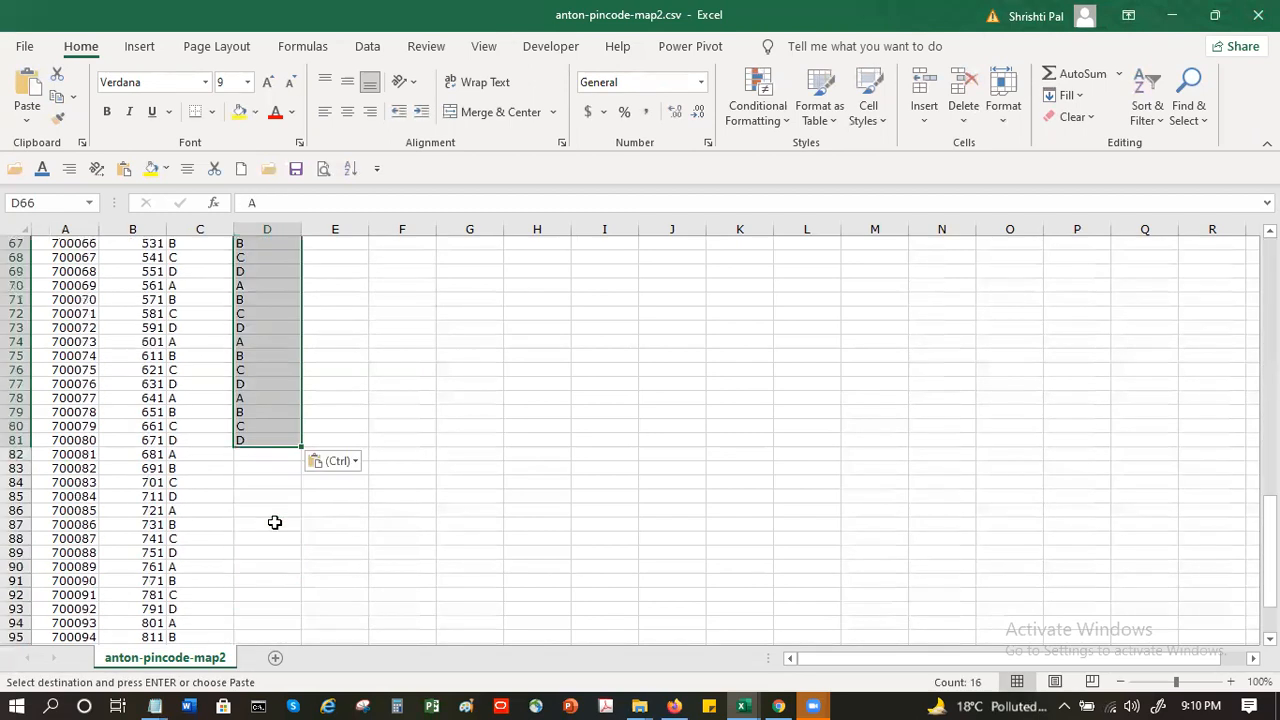
{"action": "left_click", "coordinate": [272, 456]}
{"action": "key", "text": "ctrl+v"}
{"action": "scroll", "coordinate": [274, 455], "scroll_direction": "down", "scroll_amount": 6}
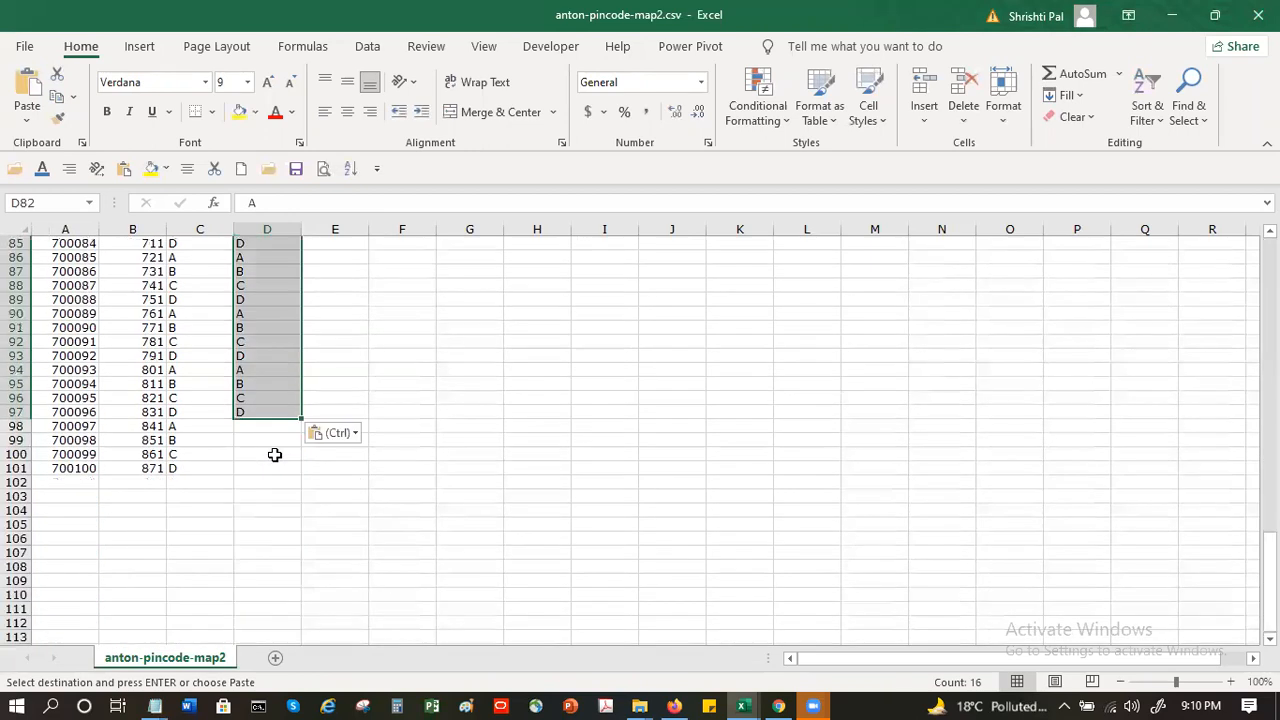
- Fill the last four Cluster cells by copying D94:D97 to D98
{"action": "left_click_drag", "start_coordinate": [257, 369], "coordinate": [261, 413]}
{"action": "key", "text": "ctrl+c"}
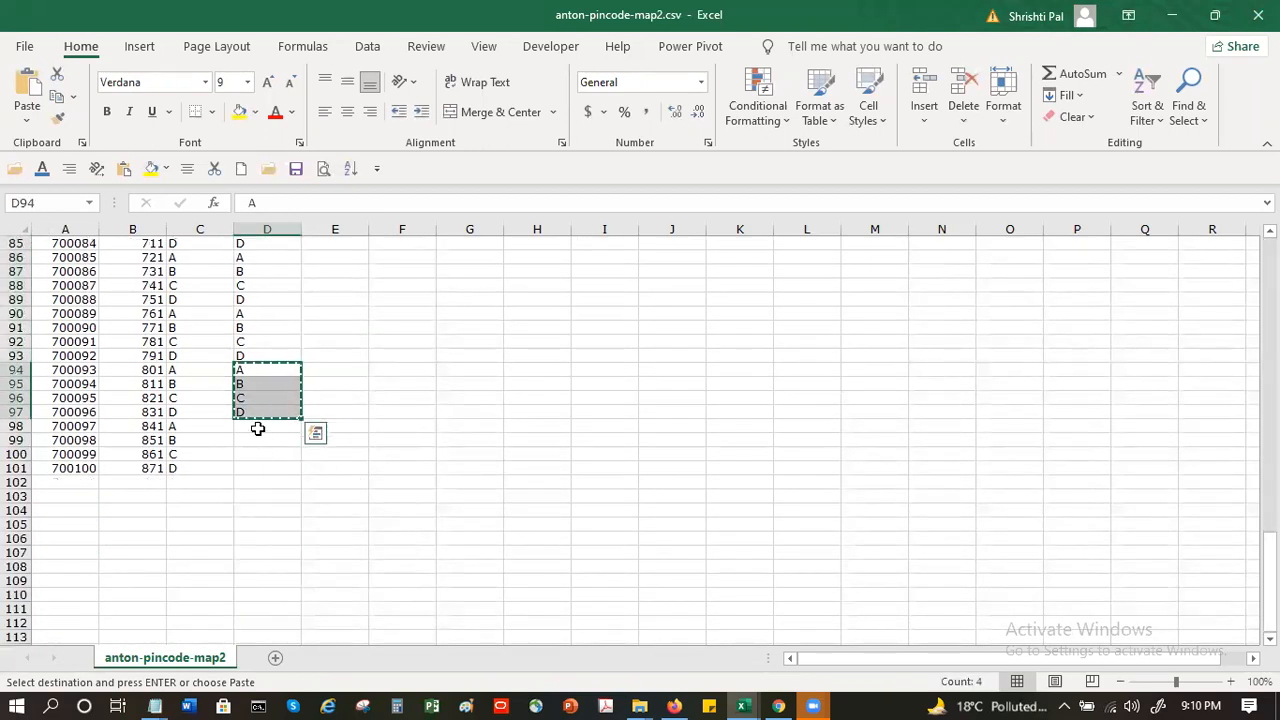
{"action": "left_click", "coordinate": [257, 428]}
{"action": "key", "text": "ctrl+v"}
{"action": "key", "text": "Escape"}
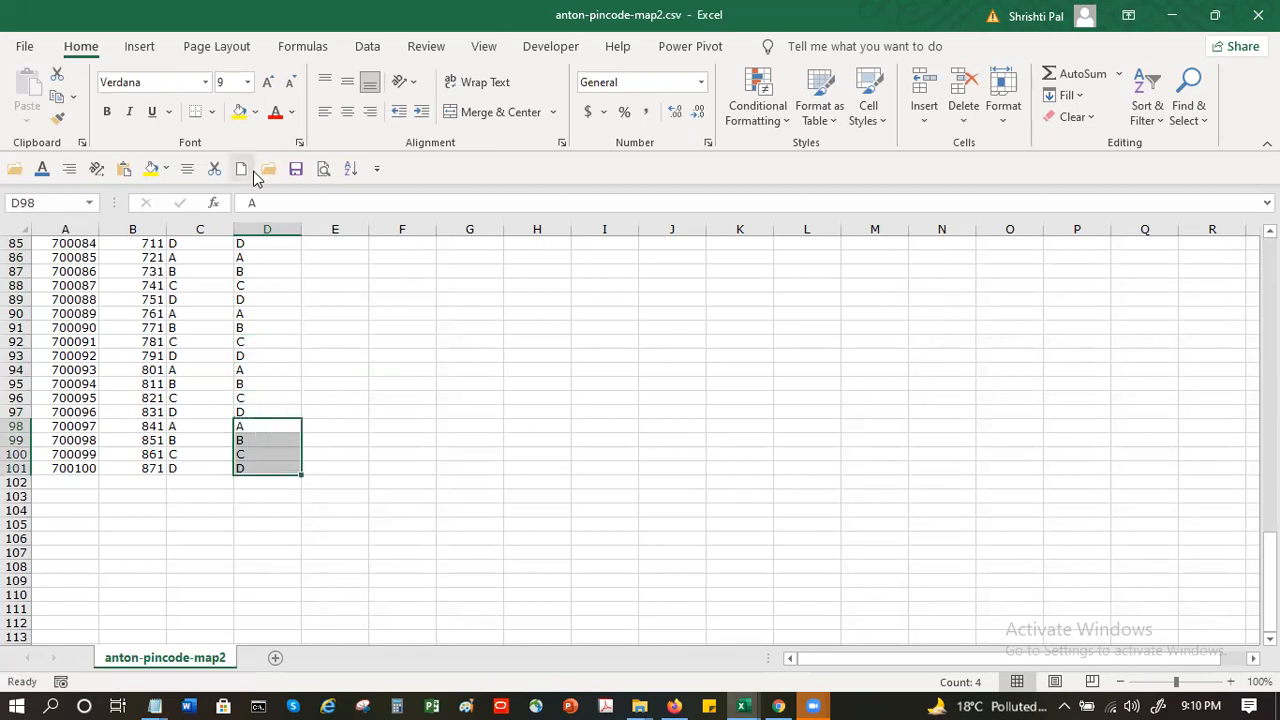
- Save anton-pincode-map2.csv, keeping the CSV format, and close the file
{"action": "left_click", "coordinate": [296, 168]}
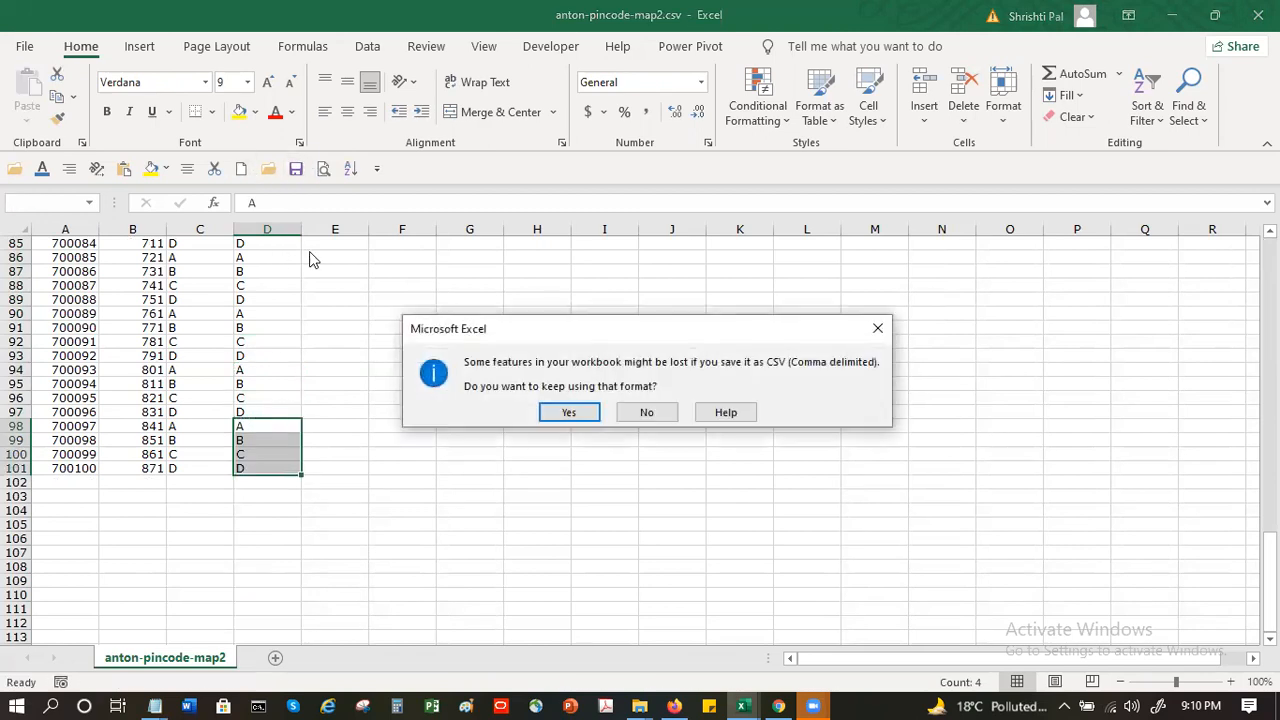
{"action": "left_click", "coordinate": [561, 417]}
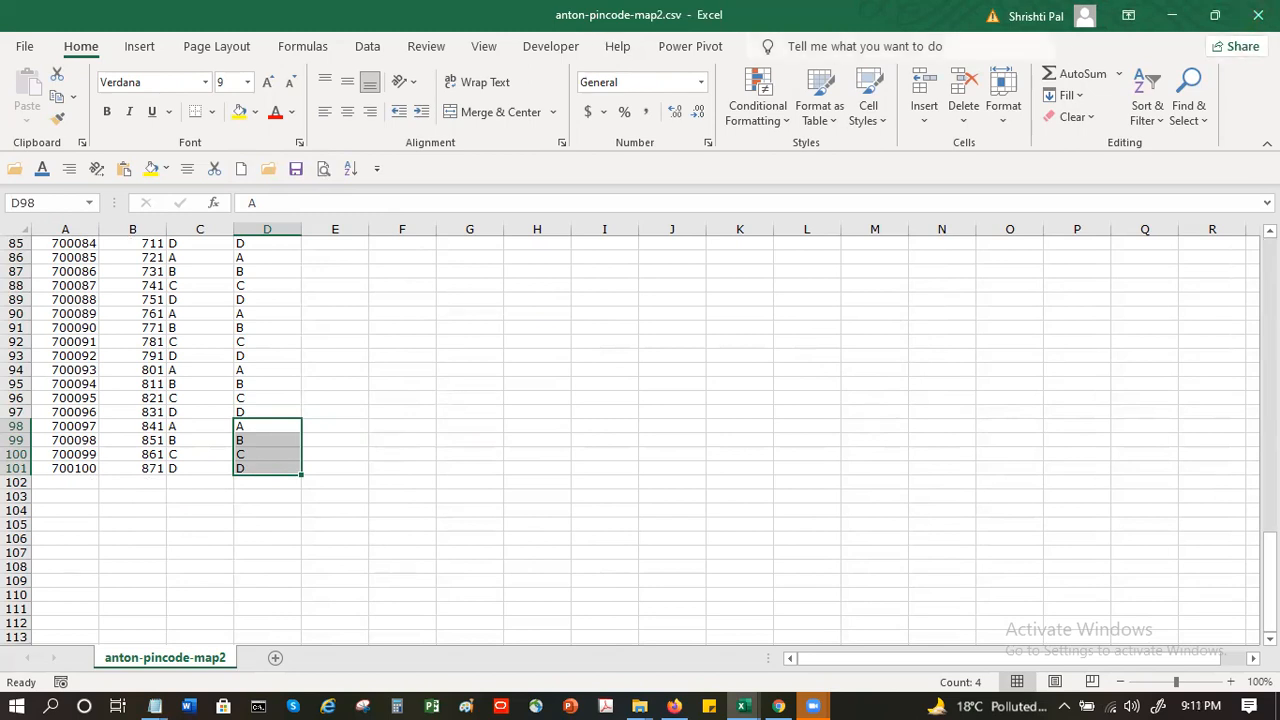
{"action": "left_click", "coordinate": [1260, 14]}
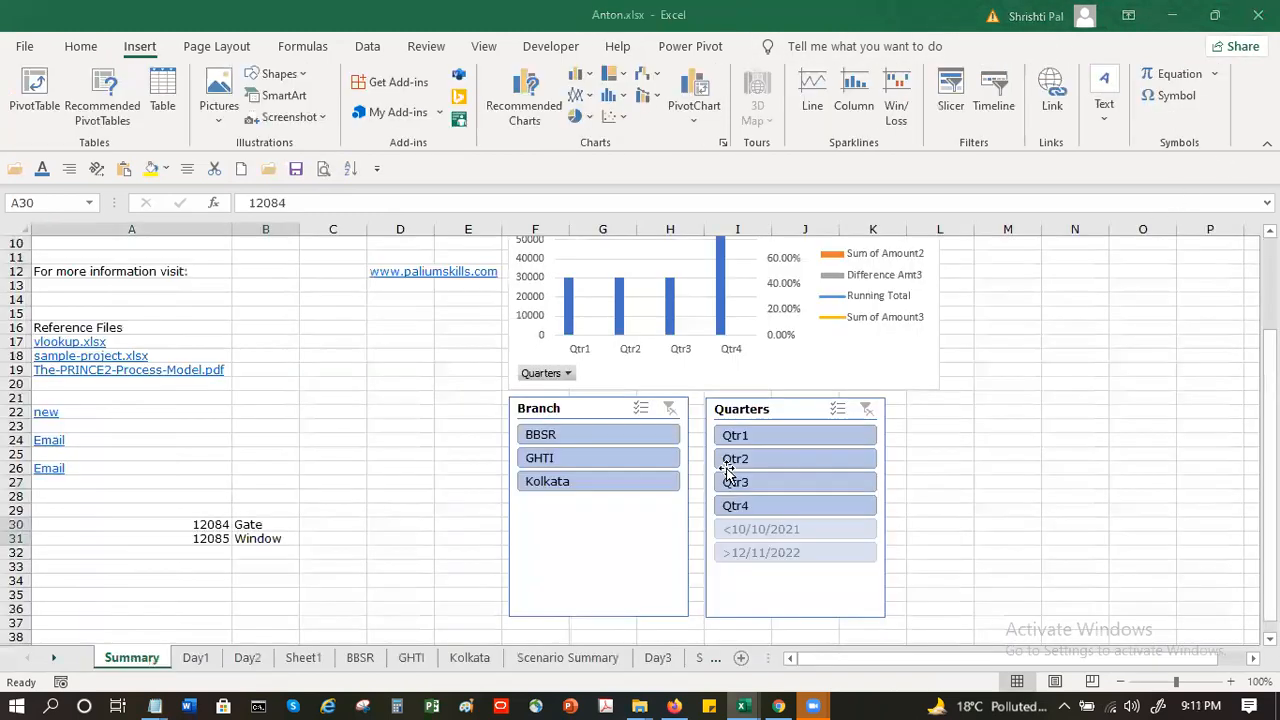
- Switch to Google My Maps in Chrome and delete the existing anton-pincode-map2.csv layer
{"action": "left_click", "coordinate": [778, 706]}
{"action": "left_click", "coordinate": [152, 200]}
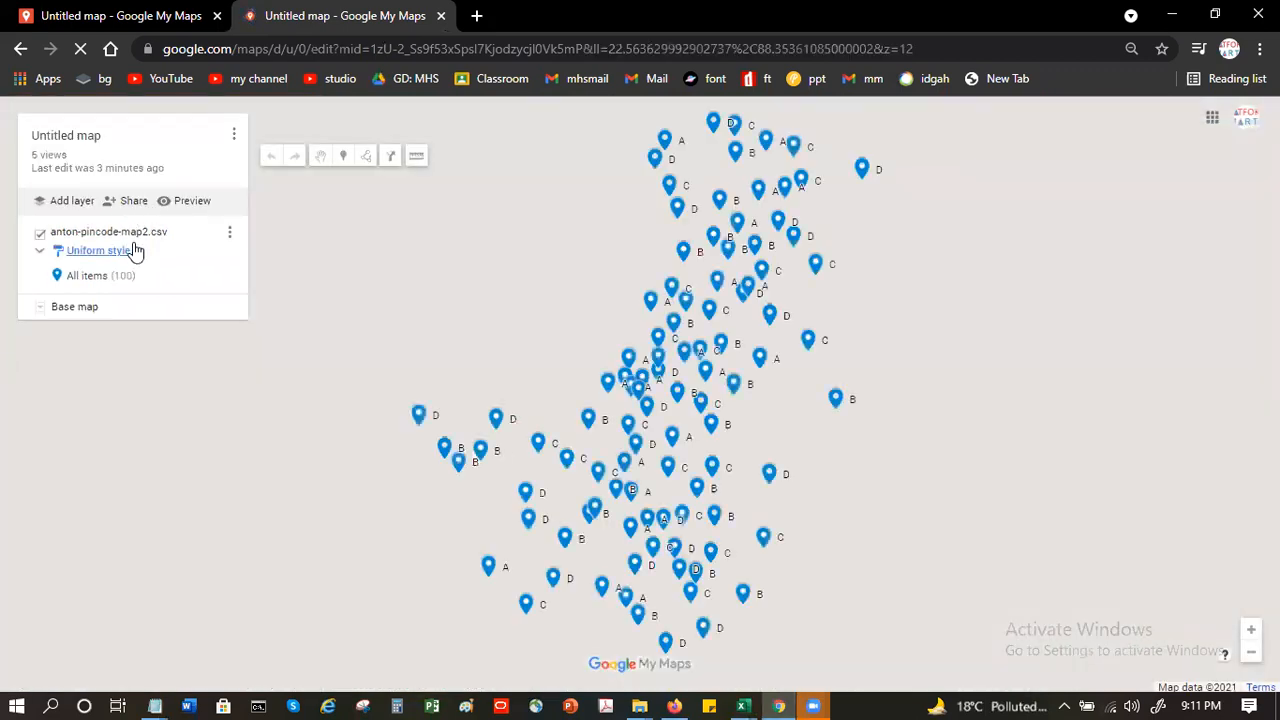
{"action": "left_click", "coordinate": [229, 233]}
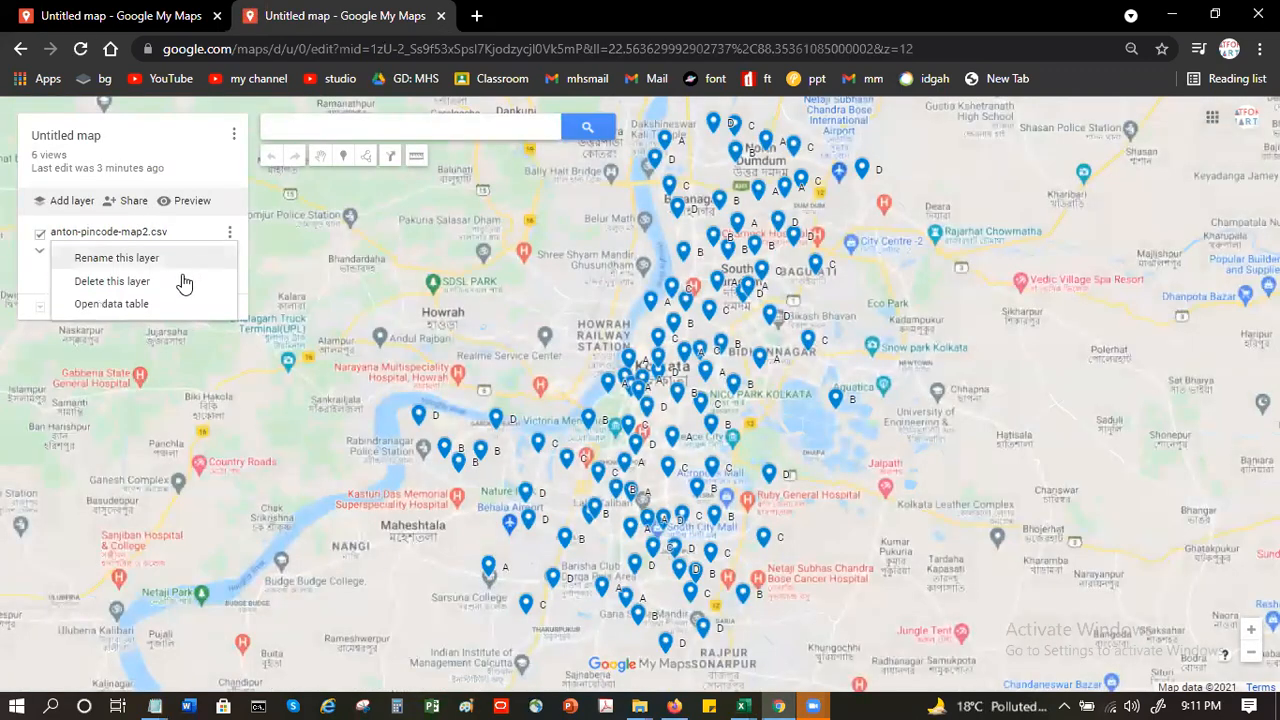
{"action": "left_click", "coordinate": [171, 283]}
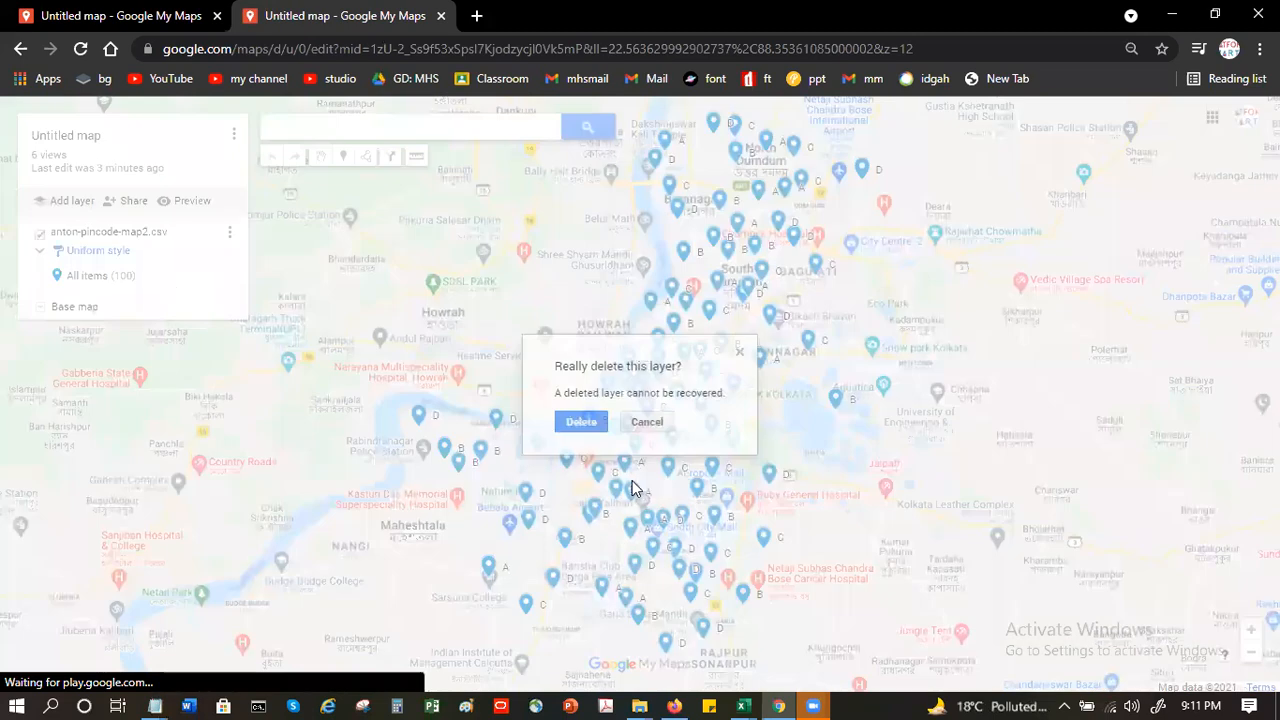
{"action": "left_click", "coordinate": [585, 424]}
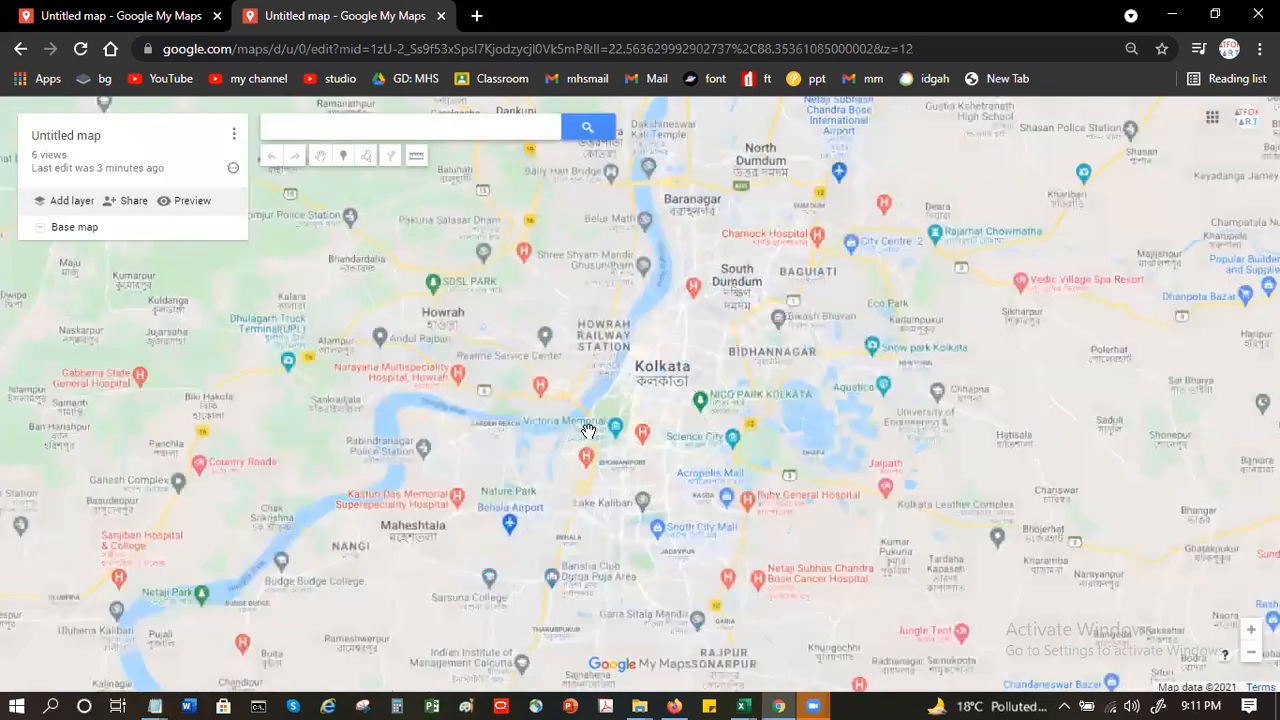
- Add a new layer and upload anton-pincode-map2.csv from the device into it
{"action": "left_click", "coordinate": [72, 201]}
{"action": "left_click", "coordinate": [82, 251]}
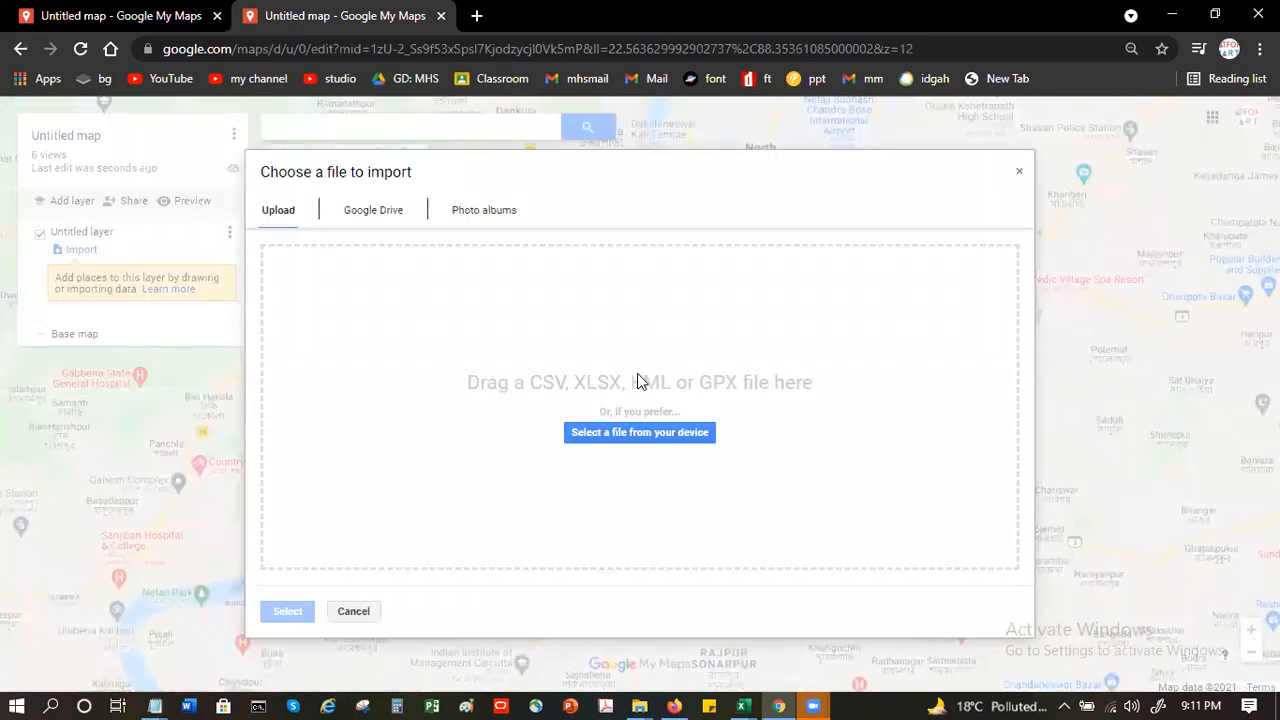
{"action": "left_click", "coordinate": [628, 431]}
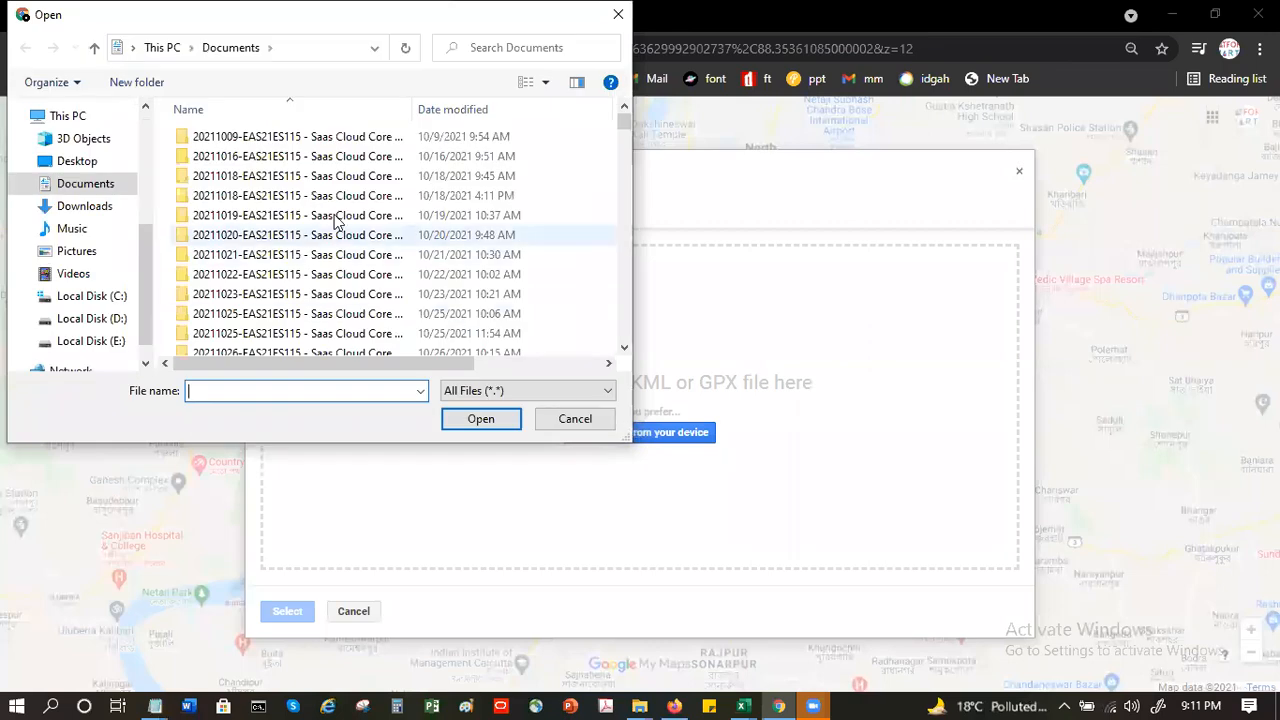
{"action": "left_click", "coordinate": [103, 118]}
{"action": "scroll", "coordinate": [120, 120], "scroll_direction": "up", "scroll_amount": 2}
{"action": "left_click", "coordinate": [108, 123]}
{"action": "double_click", "coordinate": [343, 310]}
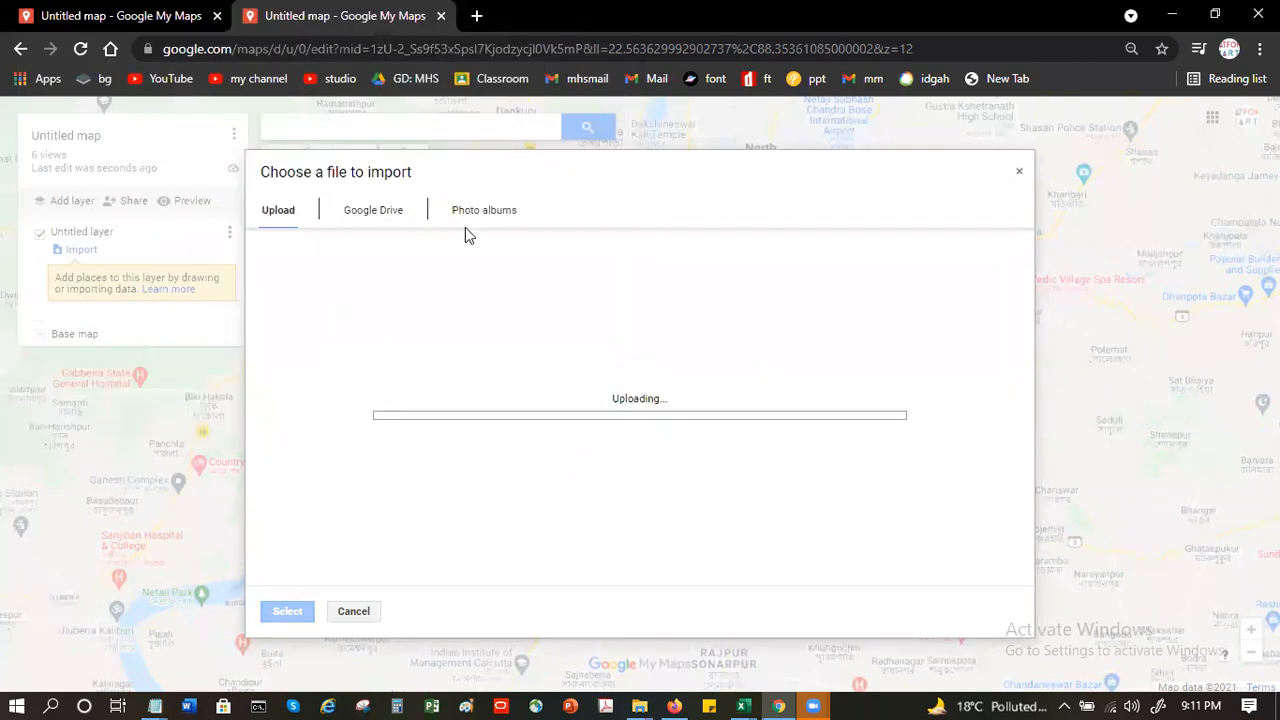
- Position the imported placemarks by Pincode, title them by the field executive column, and finish the import
{"action": "left_click", "coordinate": [496, 391]}
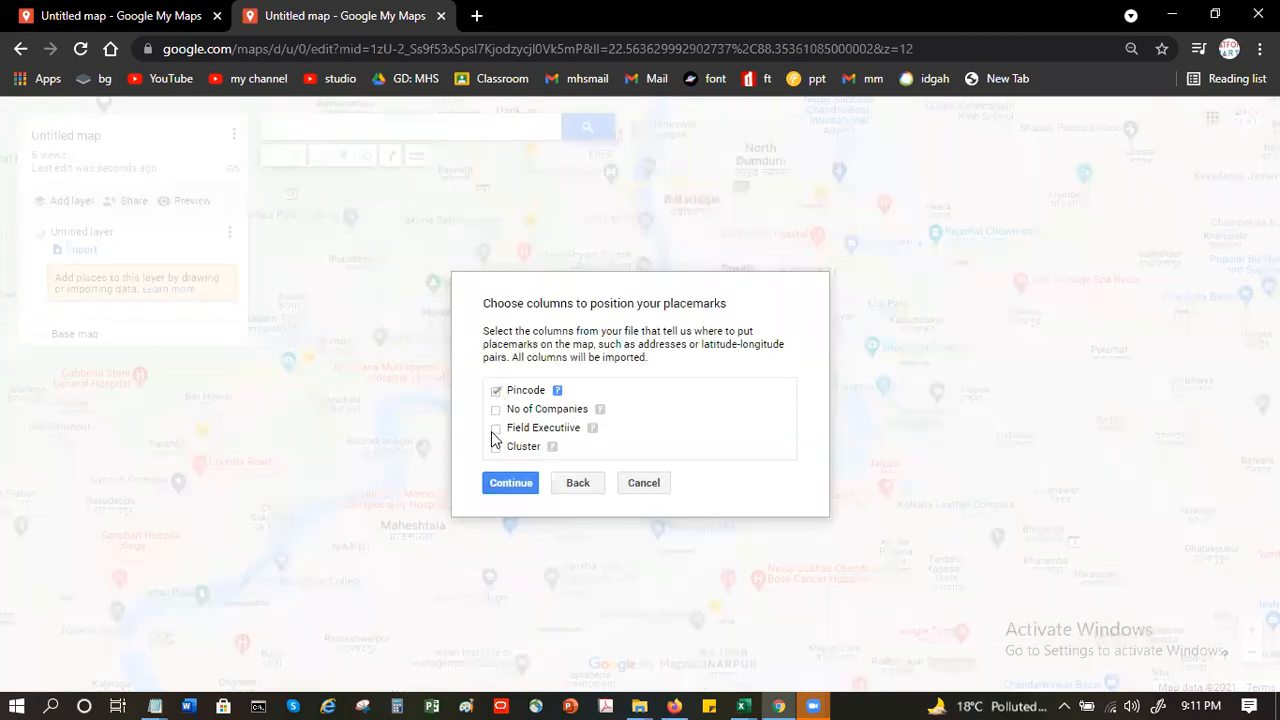
{"action": "left_click", "coordinate": [510, 485]}
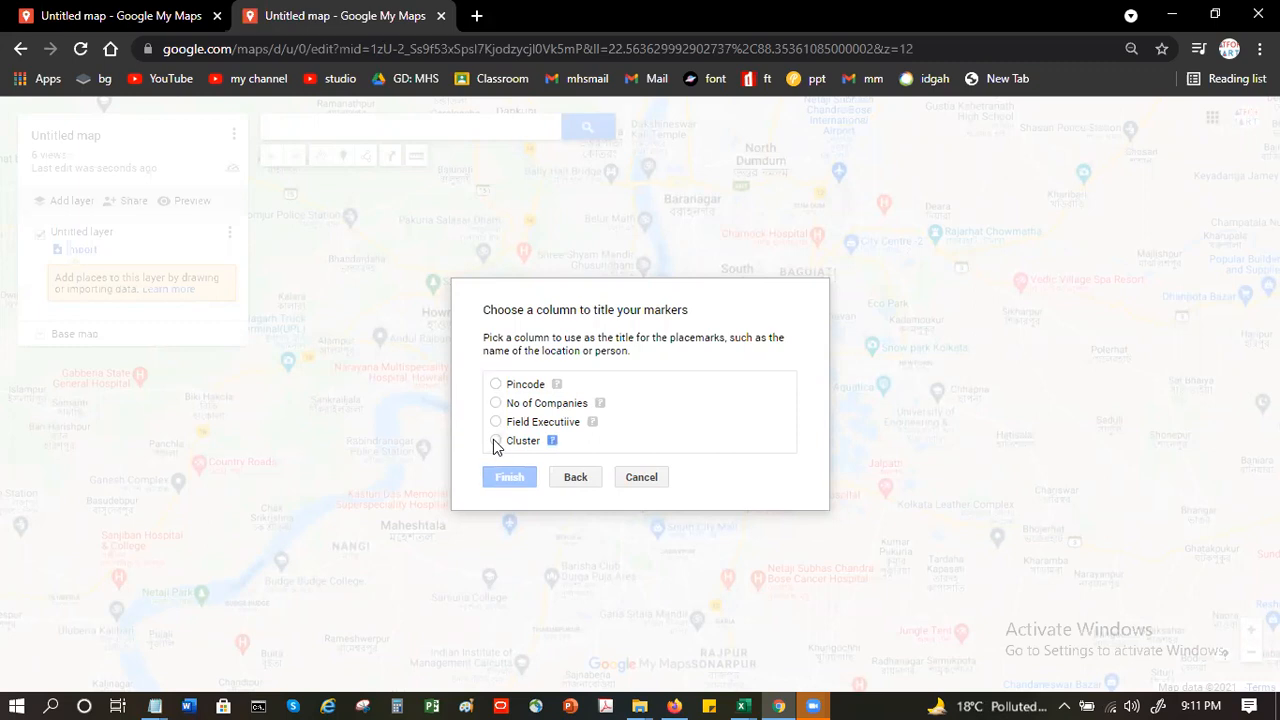
{"action": "left_click", "coordinate": [495, 441]}
{"action": "left_click", "coordinate": [497, 423]}
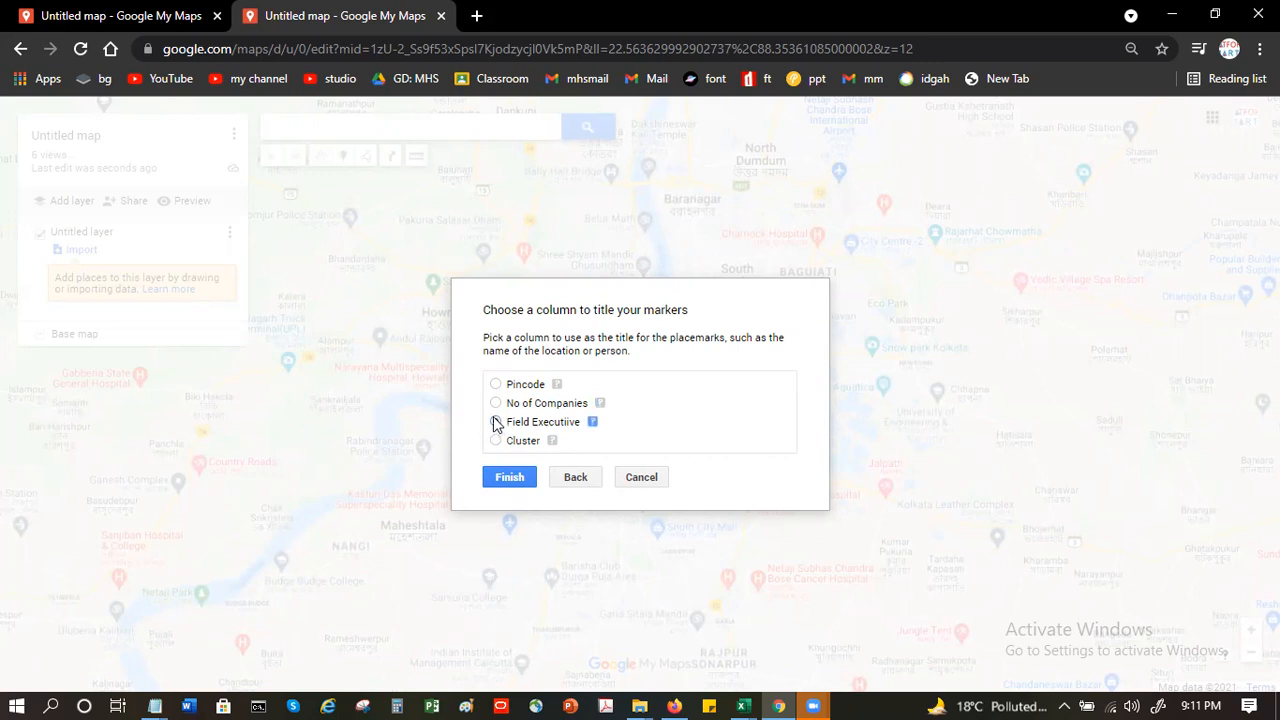
{"action": "left_click", "coordinate": [507, 477]}
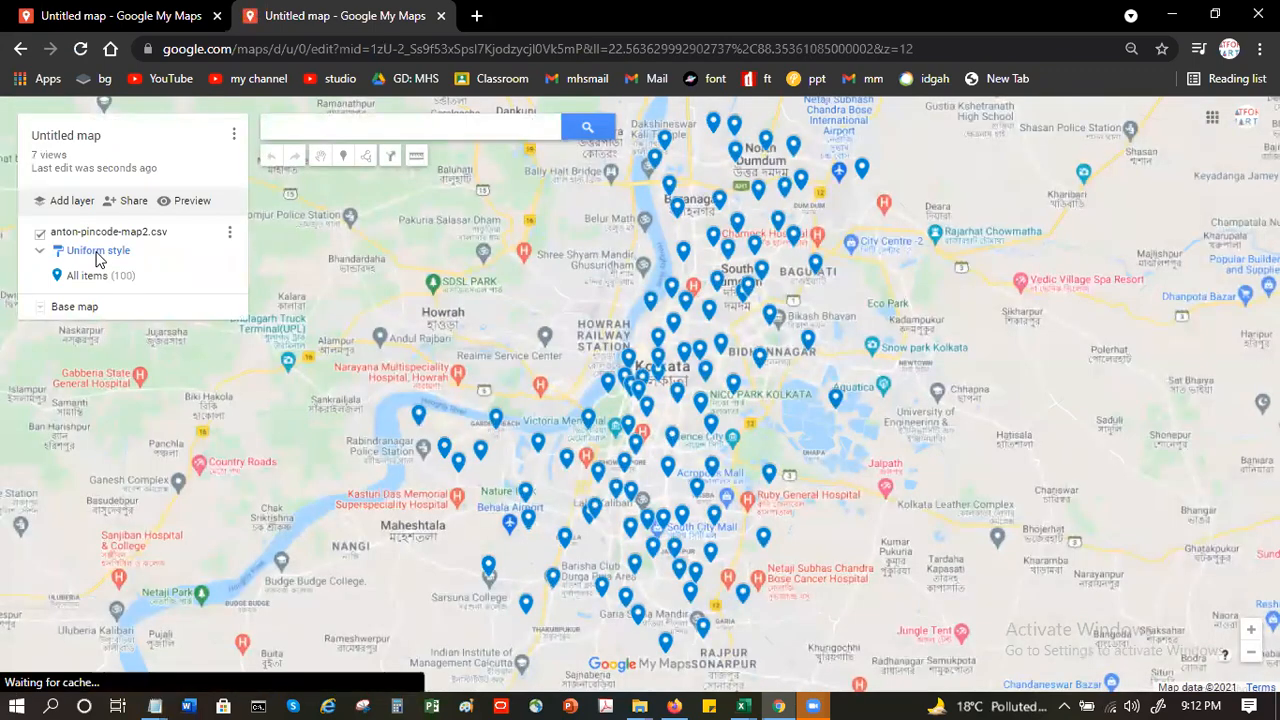
- Label the layer's placemarks by Field Executive and switch the labels to Cluster, keeping the uniform style
{"action": "left_click", "coordinate": [230, 234]}
{"action": "left_click", "coordinate": [207, 231]}
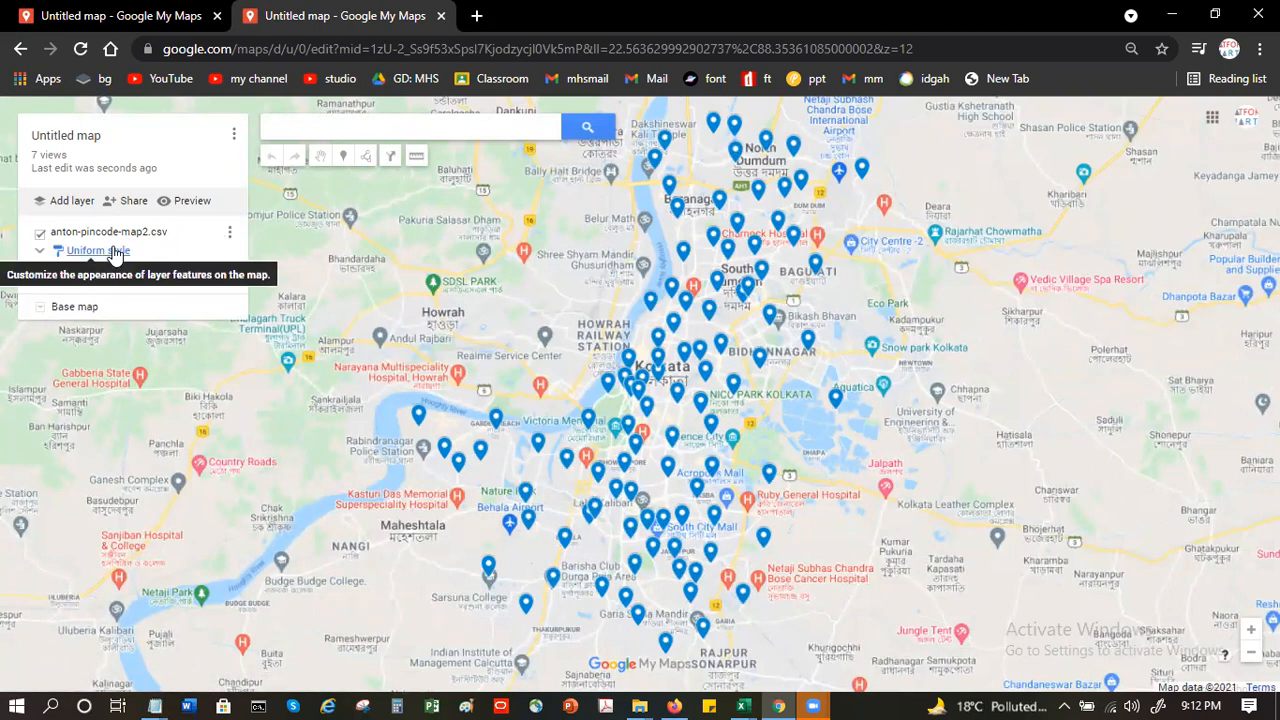
{"action": "left_click", "coordinate": [116, 253]}
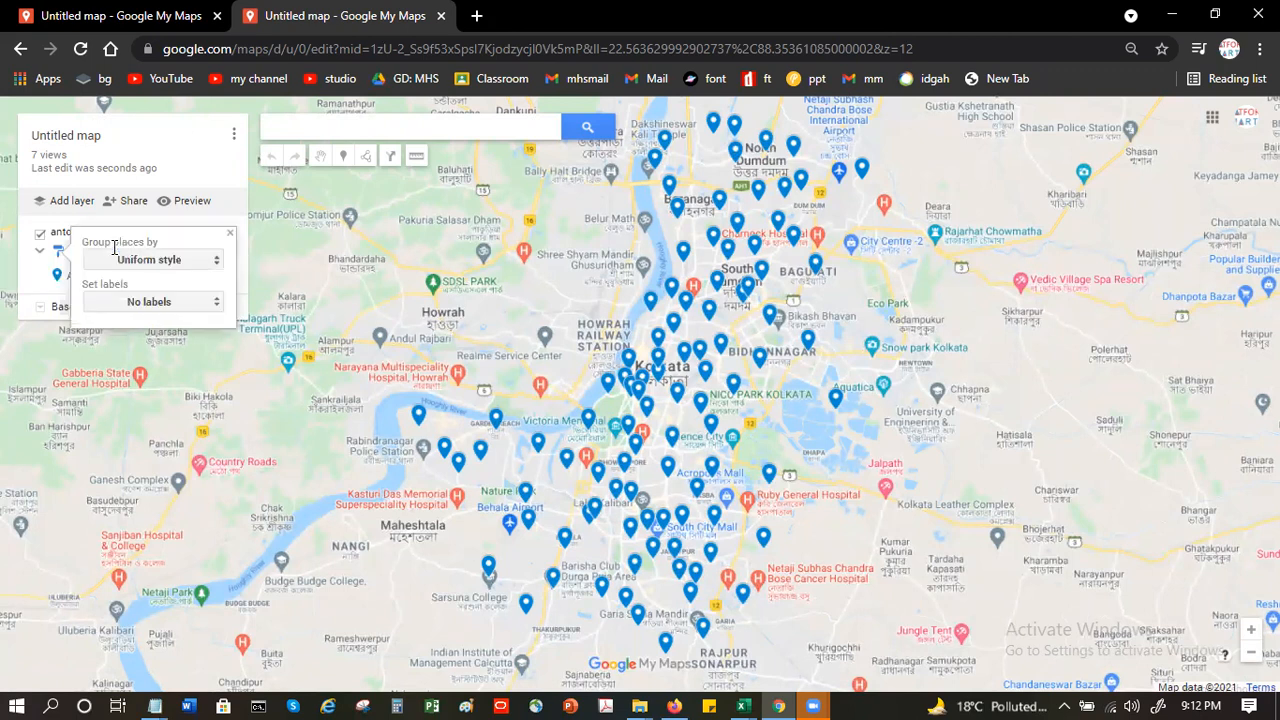
{"action": "left_click", "coordinate": [163, 303]}
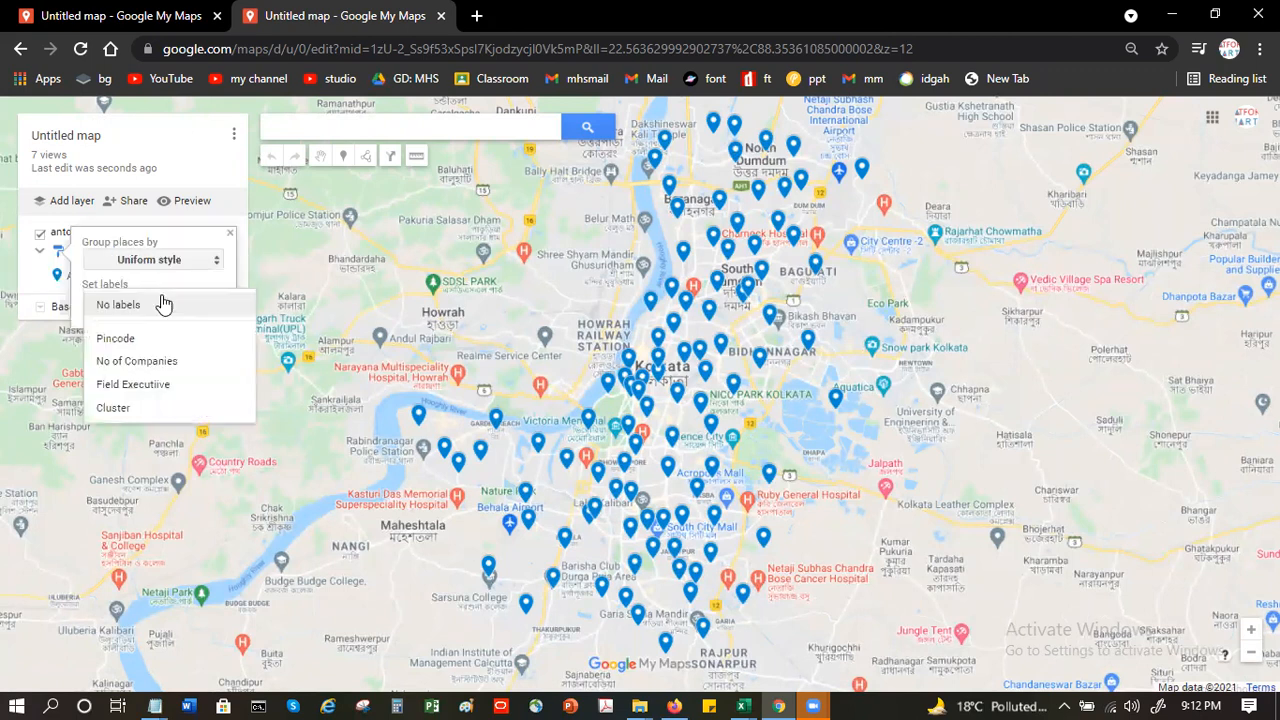
{"action": "left_click", "coordinate": [157, 385]}
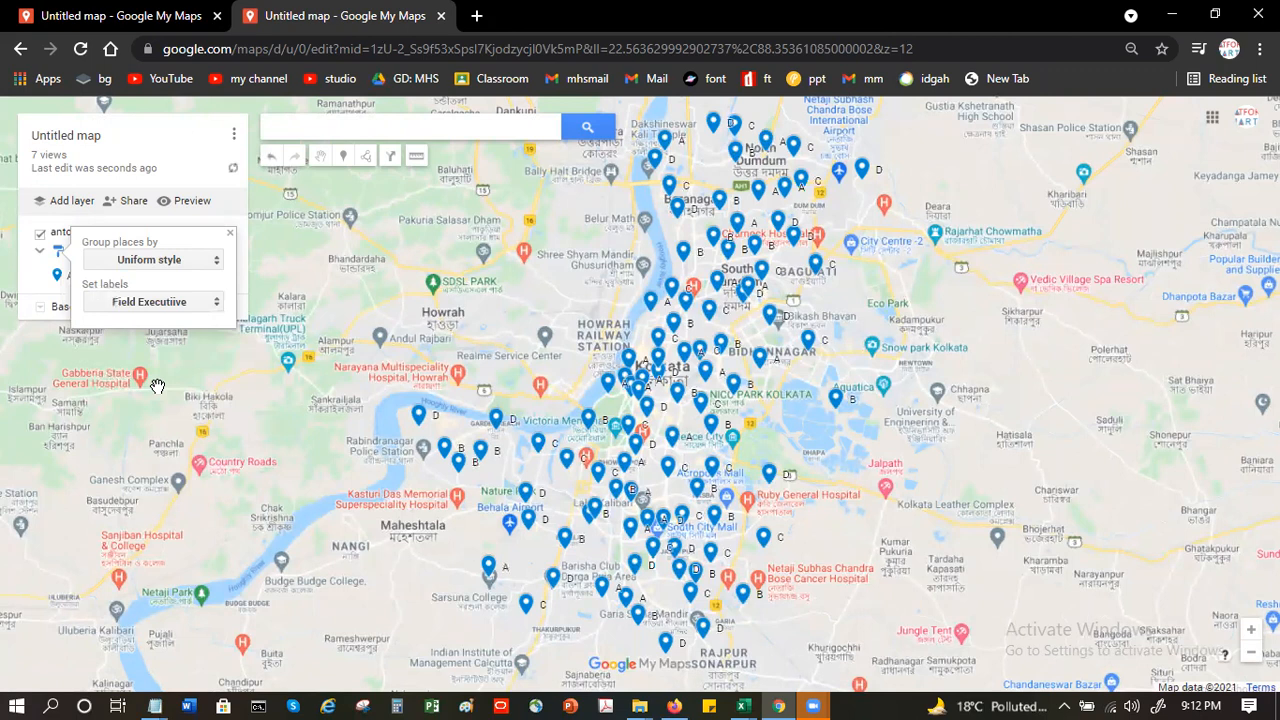
{"action": "left_click", "coordinate": [178, 304]}
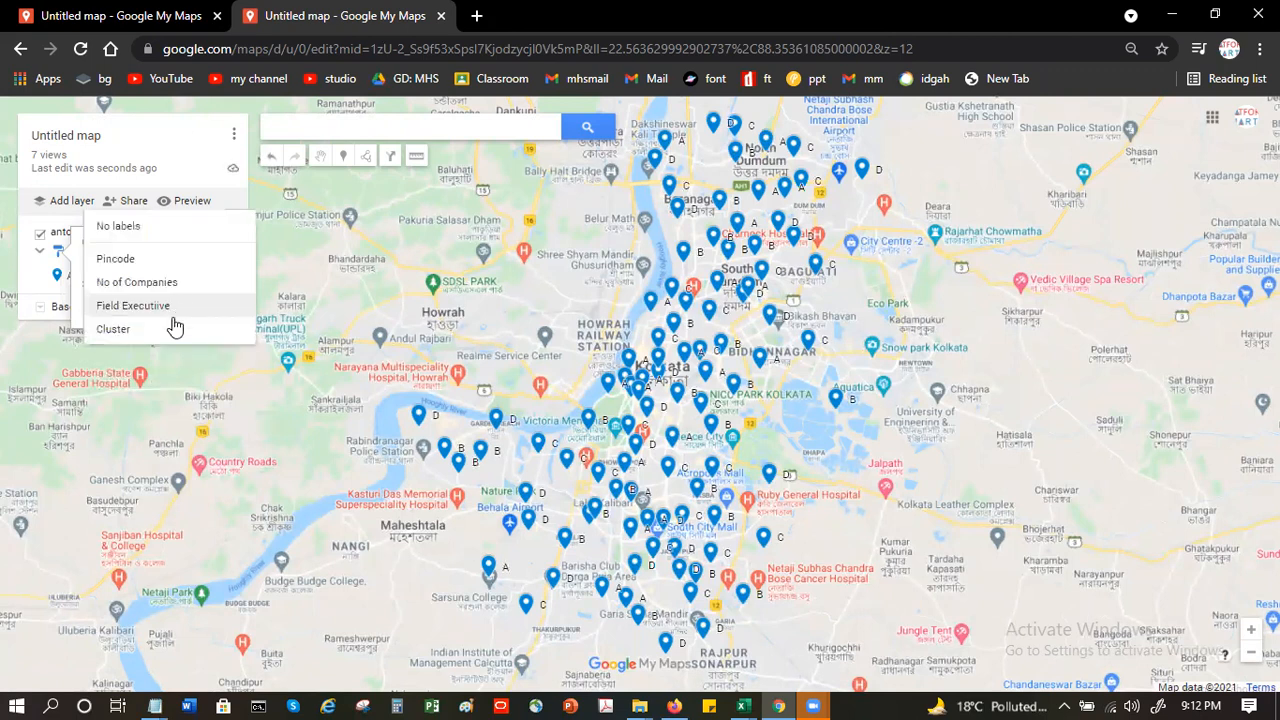
{"action": "left_click", "coordinate": [167, 329]}
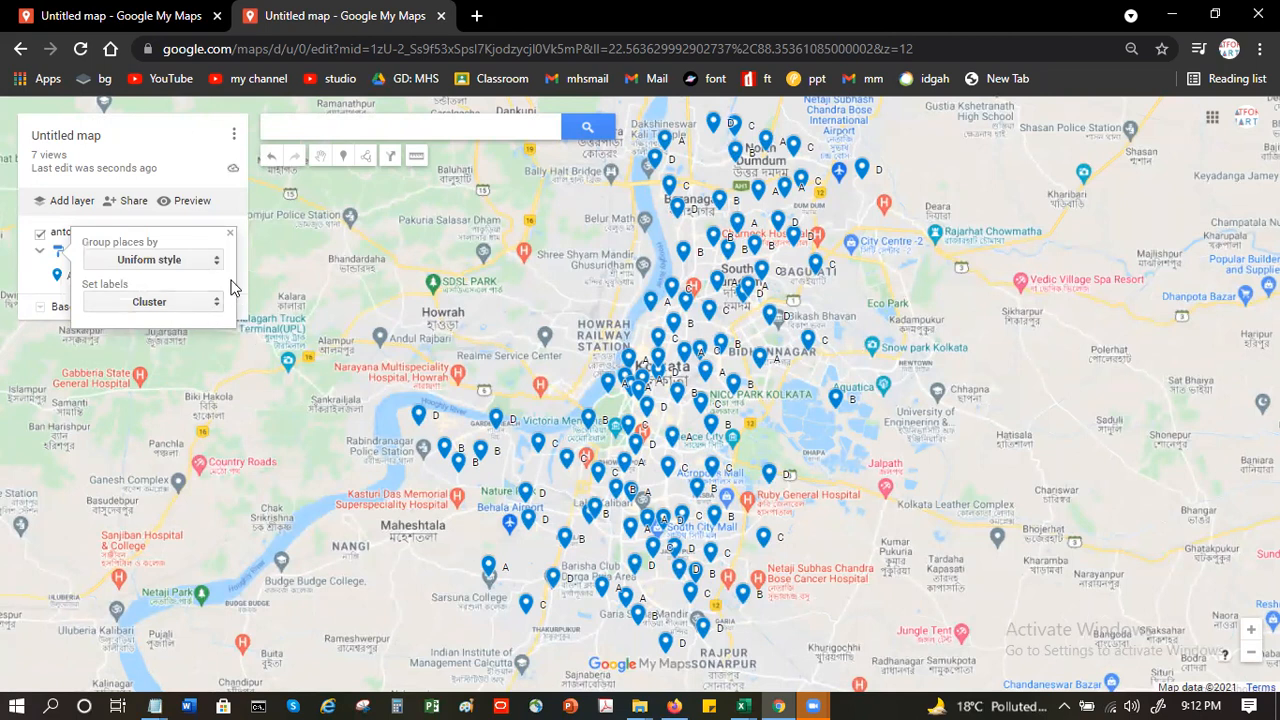
{"action": "left_click", "coordinate": [230, 236]}
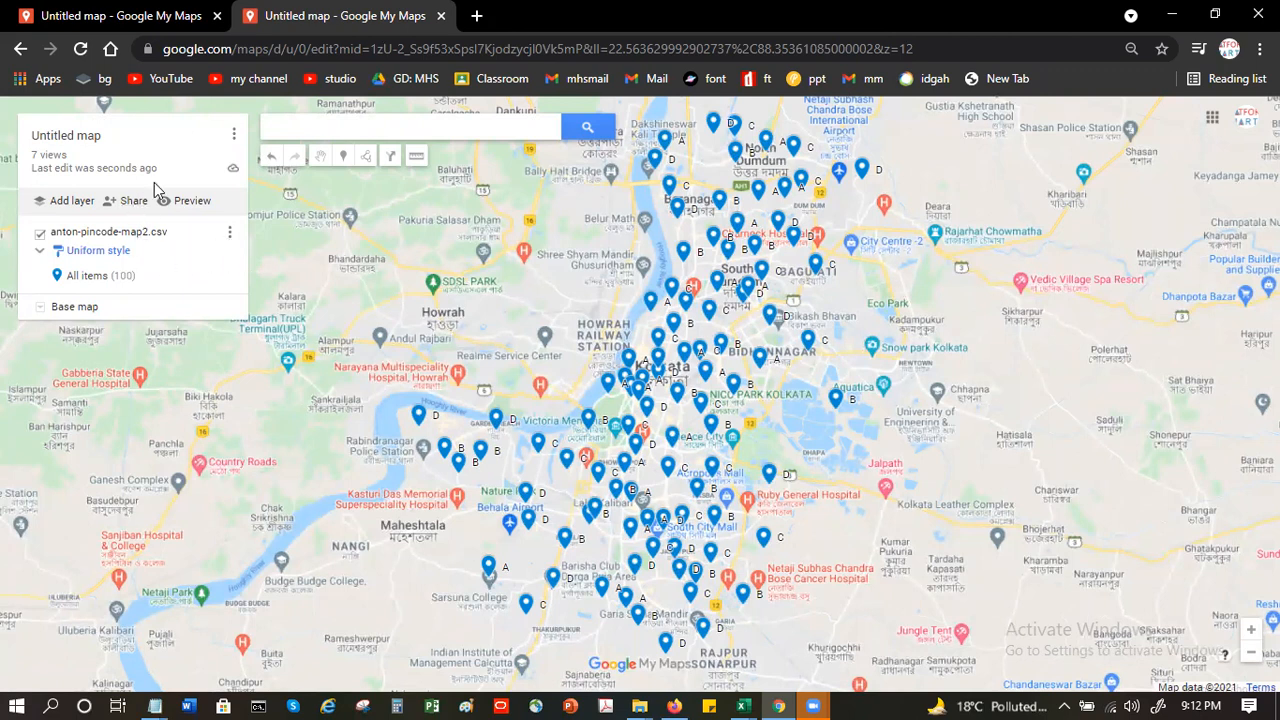
- Open the print settings for the map
{"action": "left_click", "coordinate": [234, 136]}
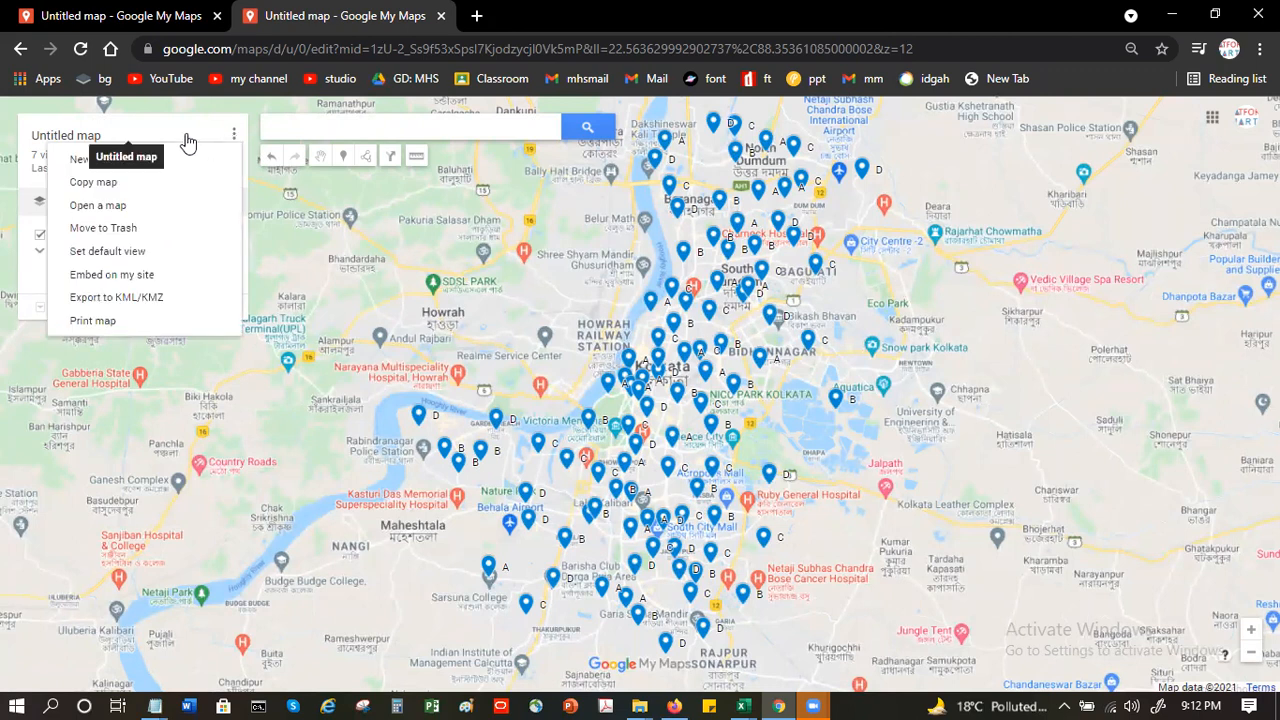
{"action": "left_click", "coordinate": [104, 322]}
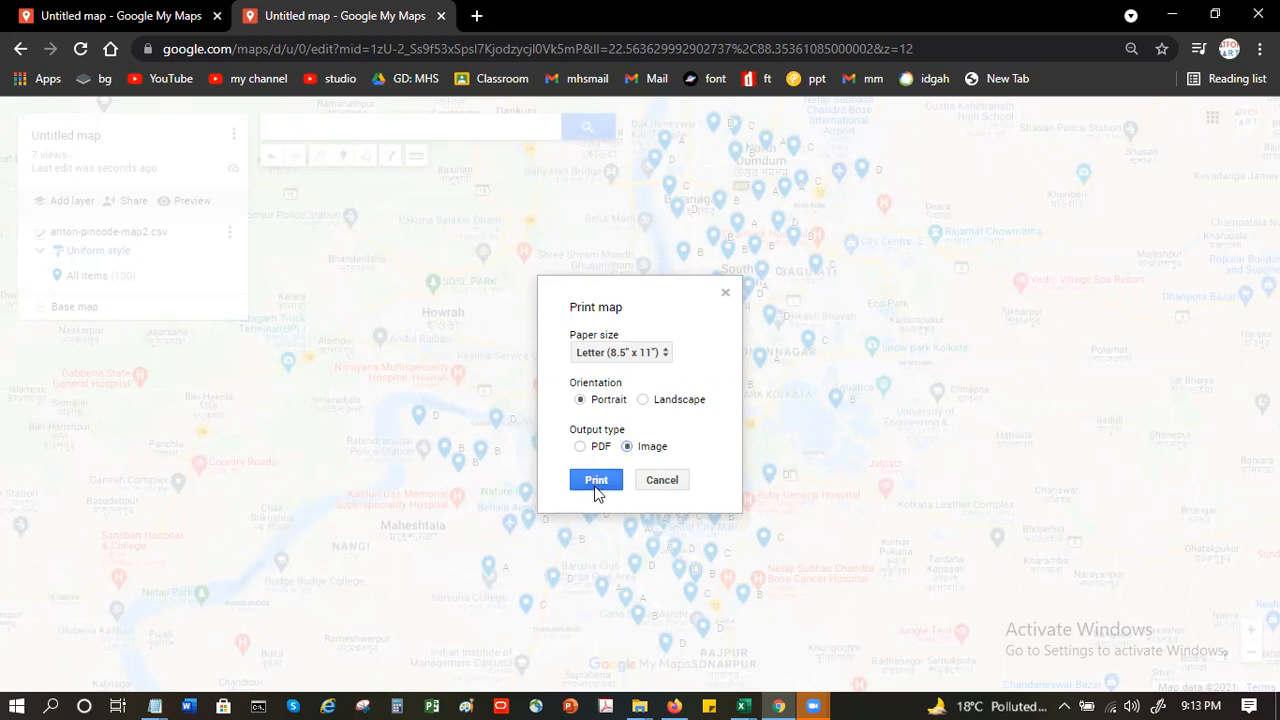
- Generate the Letter-size portrait image printout of the map and check the available print destinations, keeping the selected printer
{"action": "left_click", "coordinate": [608, 484]}
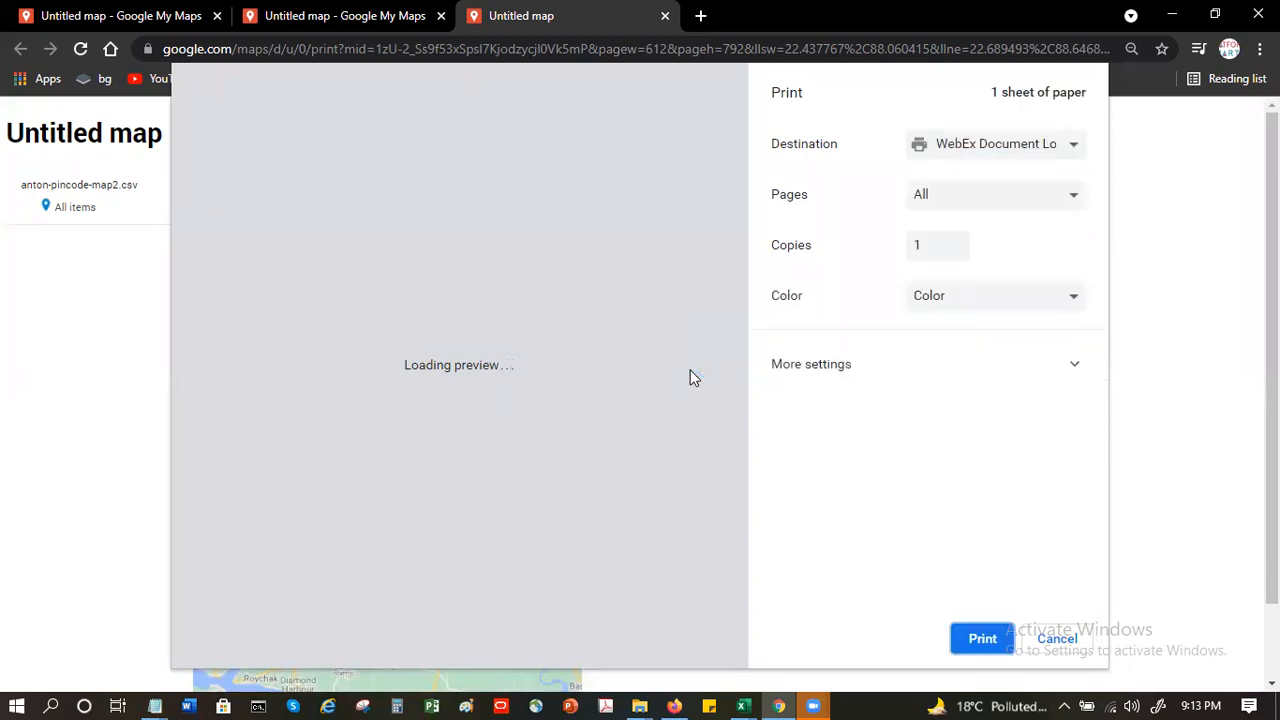
{"action": "left_click", "coordinate": [1030, 144]}
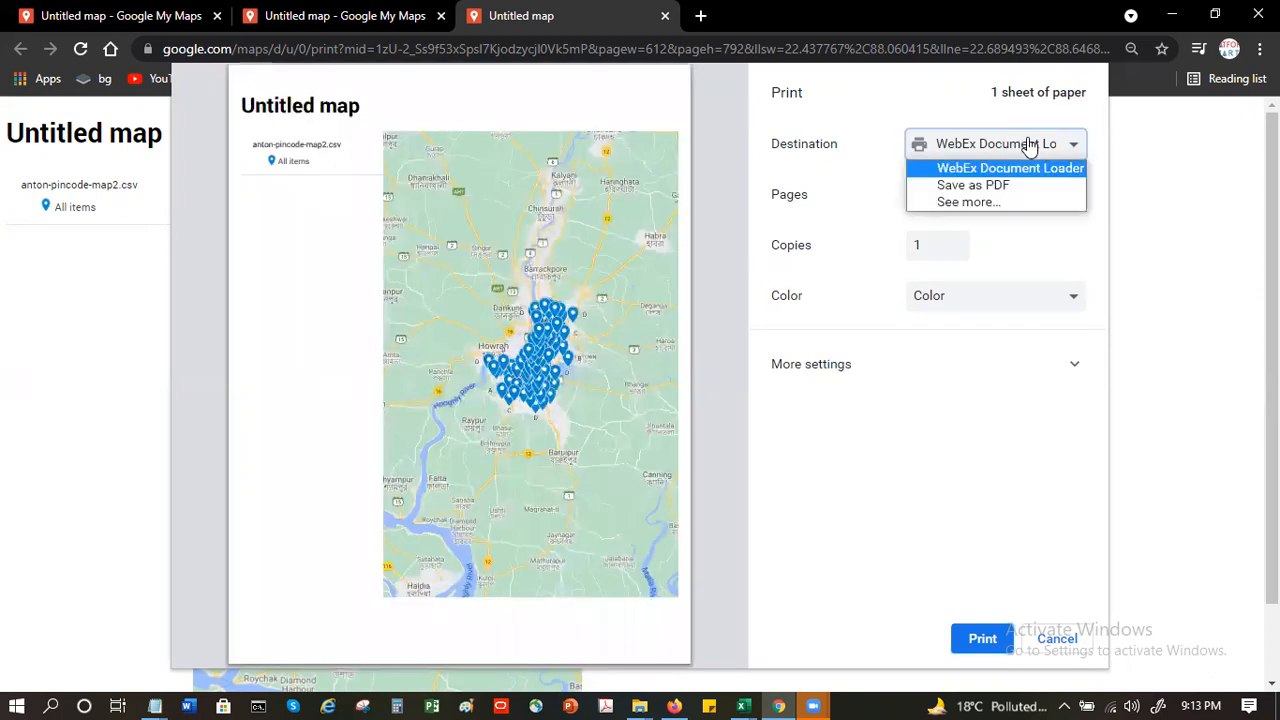
{"action": "left_click", "coordinate": [1014, 199]}
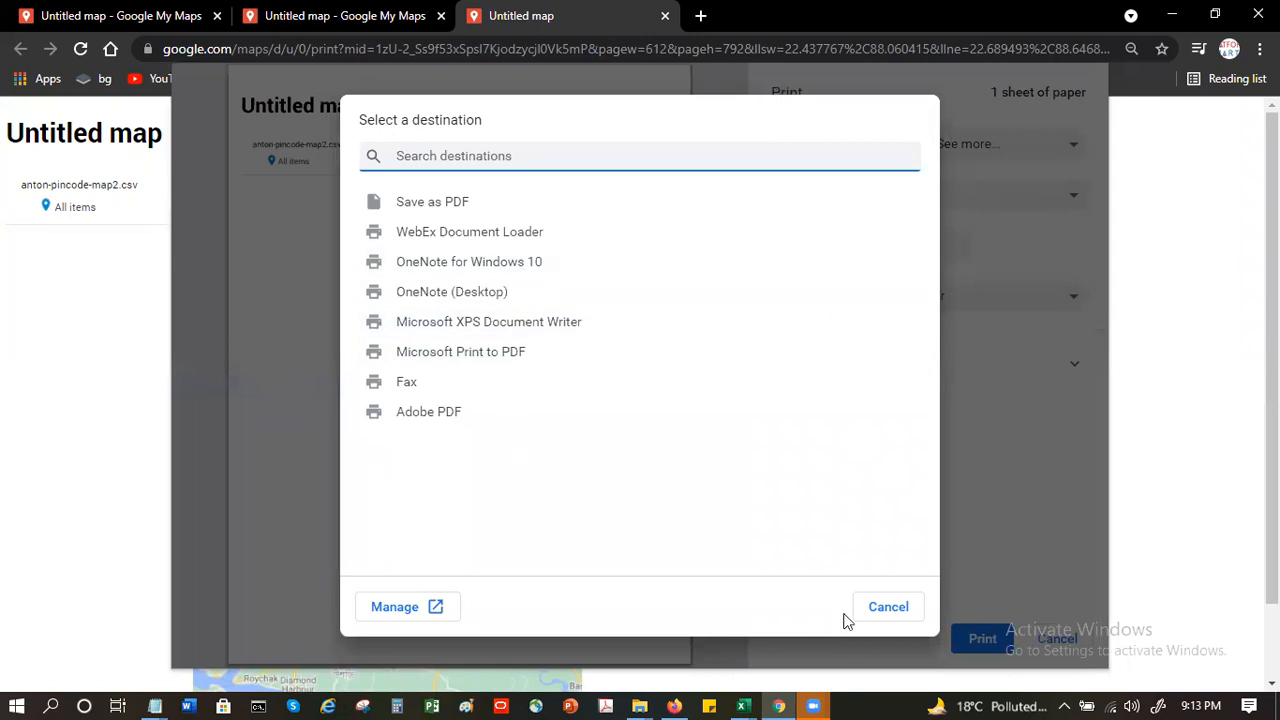
{"action": "left_click", "coordinate": [888, 607]}
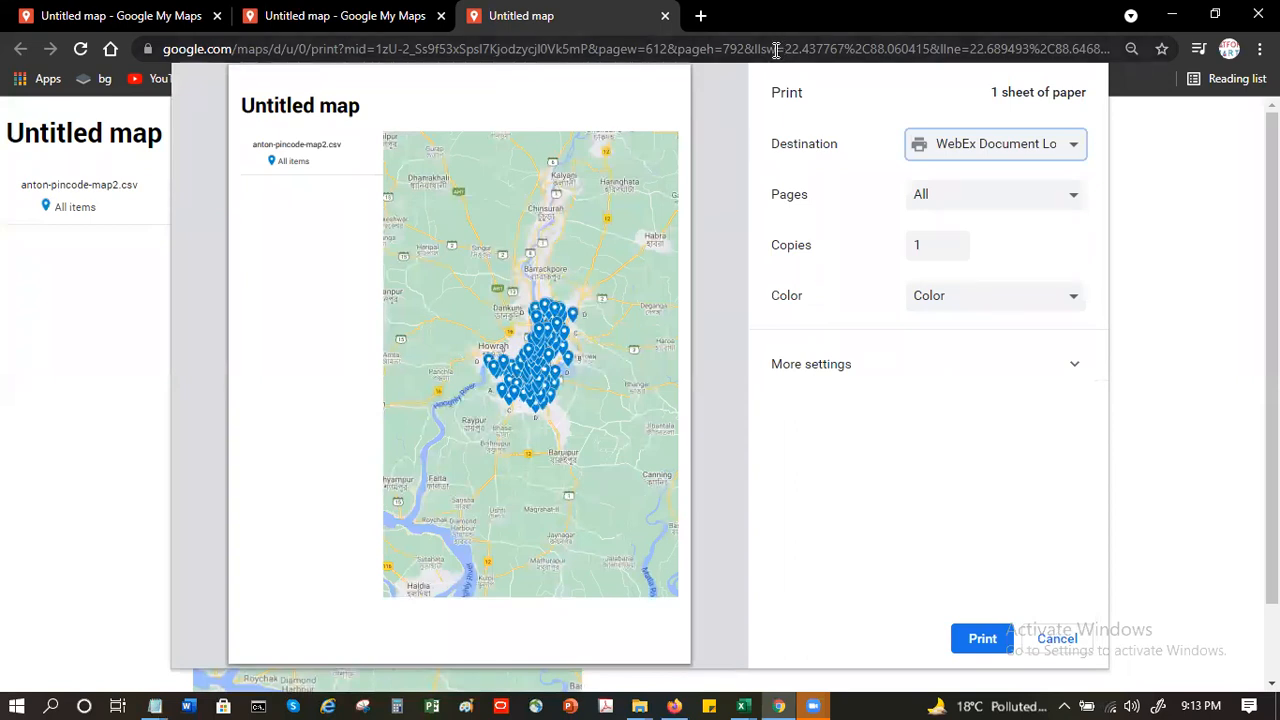
{"action": "left_click", "coordinate": [849, 79]}
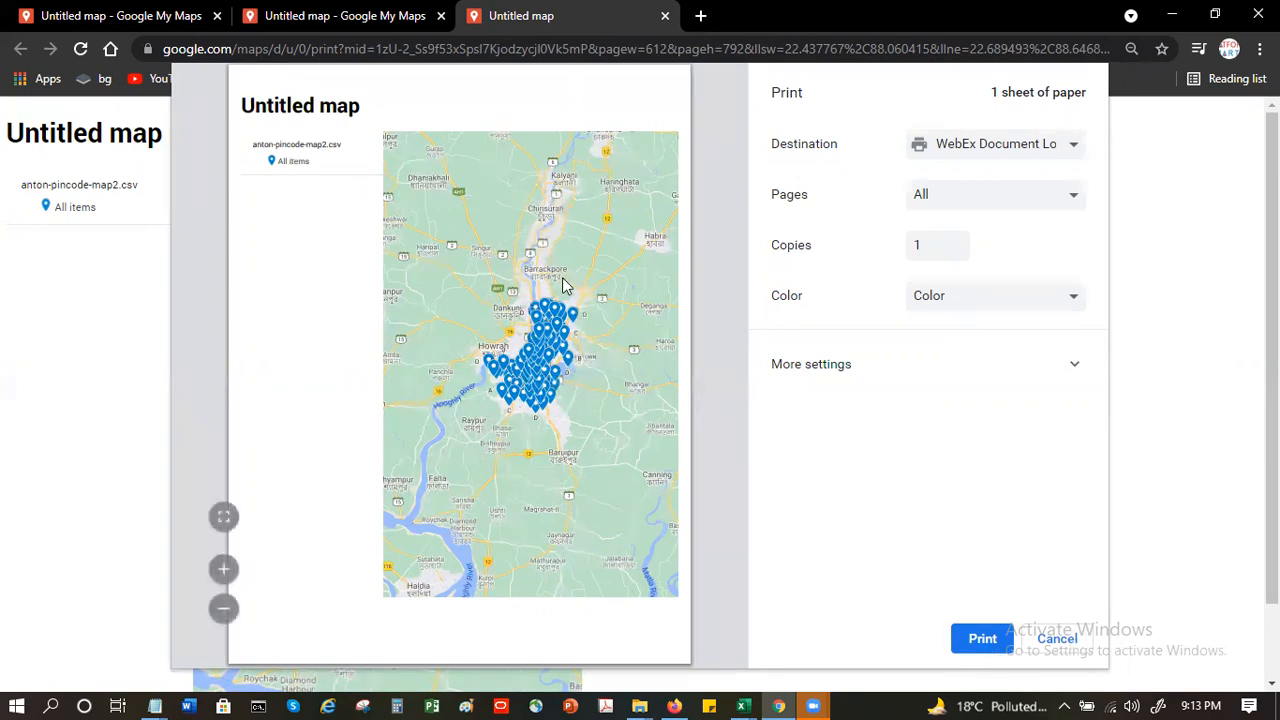
- Examine the placemarks and their cluster labels up close in the print preview, including the southern edge of the map
{"action": "left_click", "coordinate": [224, 572]}
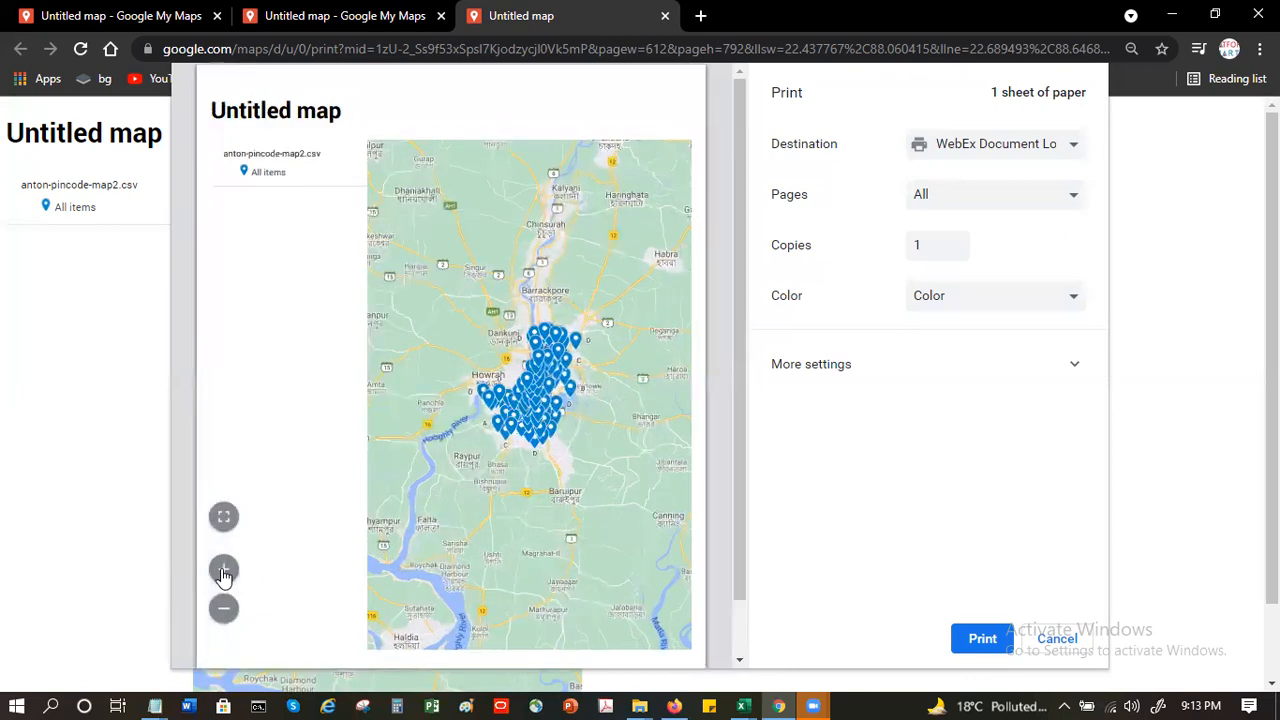
{"action": "left_click", "coordinate": [224, 572]}
{"action": "left_click", "coordinate": [224, 572]}
{"action": "left_click_drag", "start_coordinate": [737, 364], "coordinate": [661, 559]}
{"action": "left_click_drag", "start_coordinate": [476, 661], "coordinate": [694, 662]}
{"action": "left_click", "coordinate": [225, 572]}
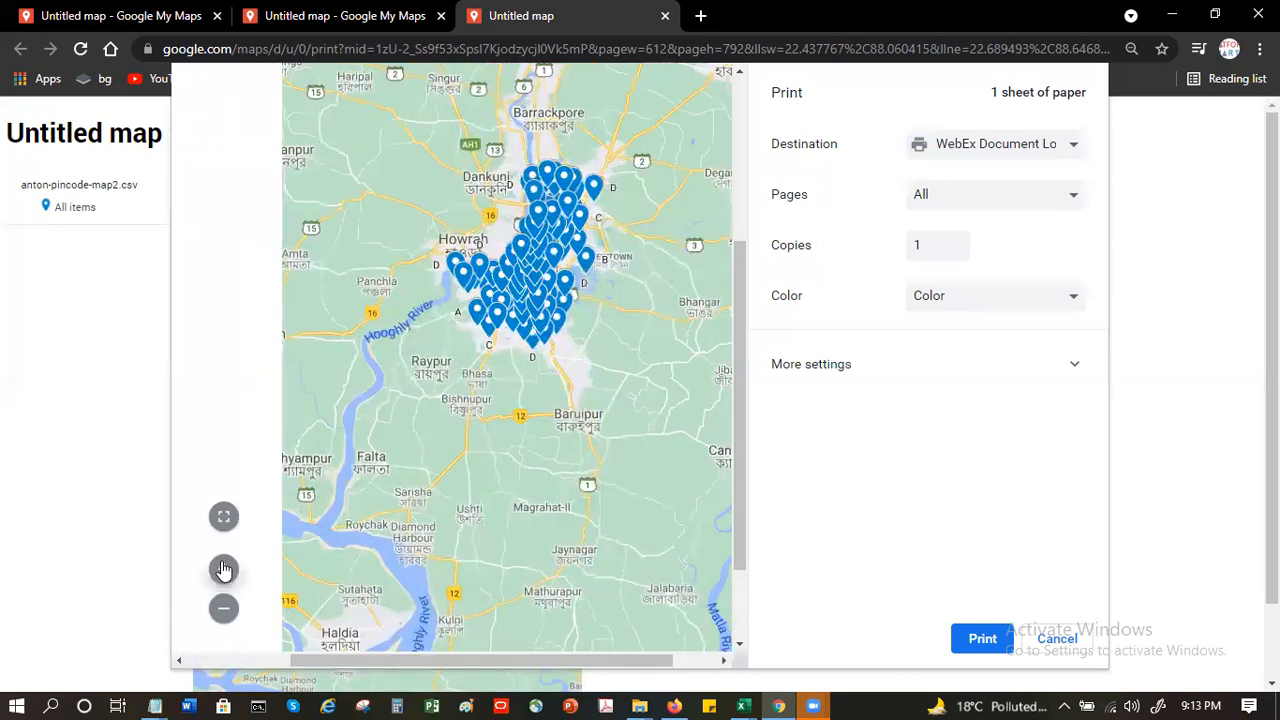
{"action": "left_click", "coordinate": [225, 572]}
{"action": "left_click", "coordinate": [225, 572]}
{"action": "left_click", "coordinate": [225, 572]}
{"action": "left_click", "coordinate": [225, 572]}
{"action": "left_click_drag", "start_coordinate": [500, 662], "coordinate": [826, 676]}
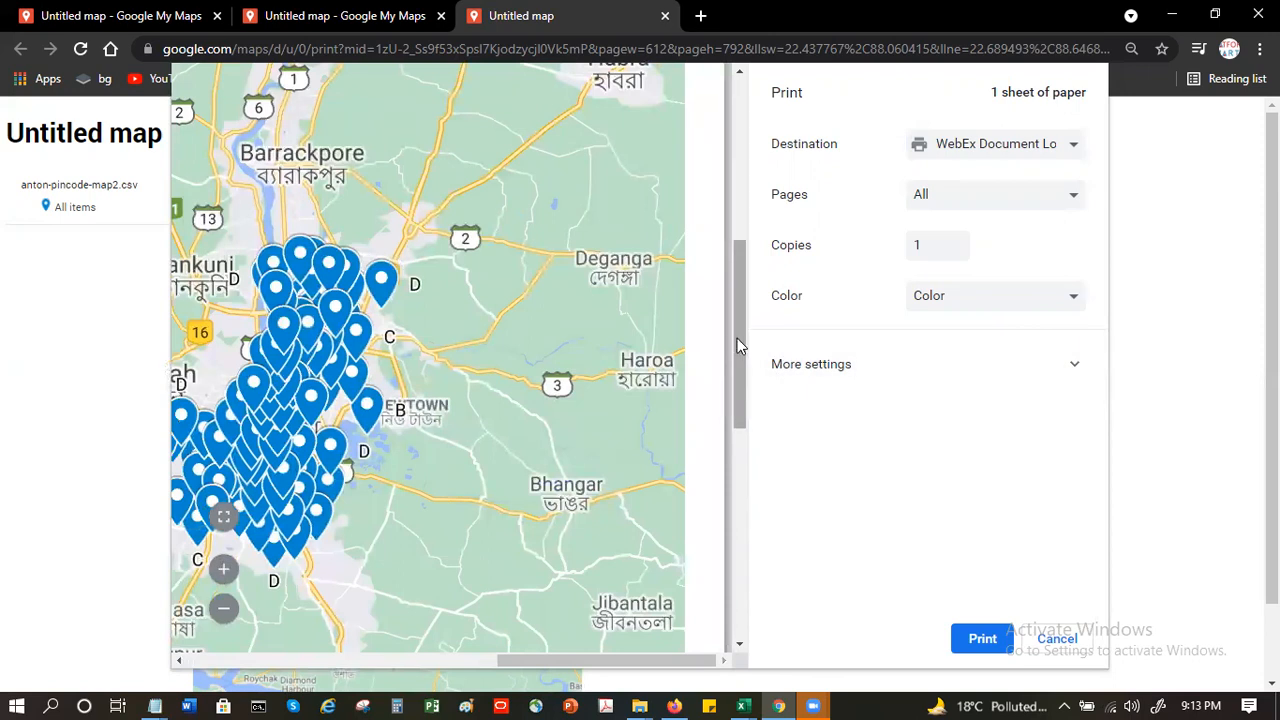
{"action": "left_click_drag", "start_coordinate": [737, 340], "coordinate": [744, 373]}
{"action": "left_click", "coordinate": [225, 575]}
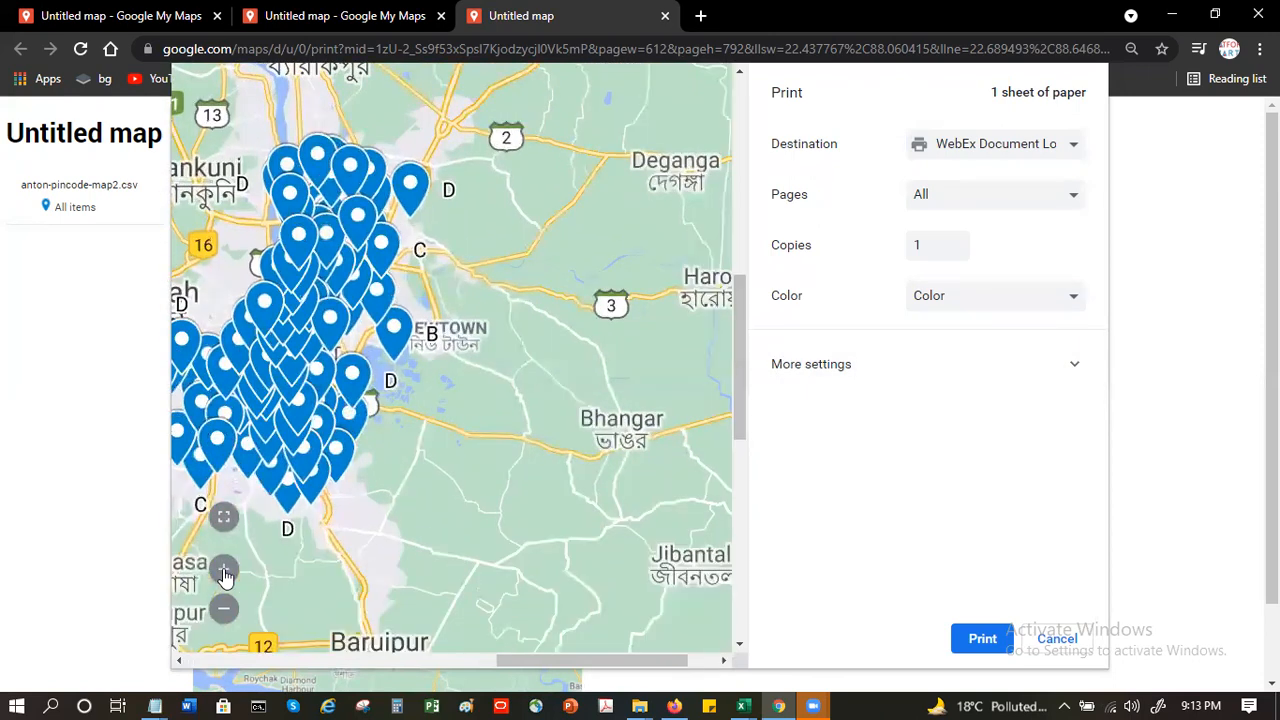
{"action": "left_click", "coordinate": [225, 575]}
{"action": "left_click", "coordinate": [225, 575]}
{"action": "left_click", "coordinate": [225, 575]}
{"action": "left_click", "coordinate": [225, 575]}
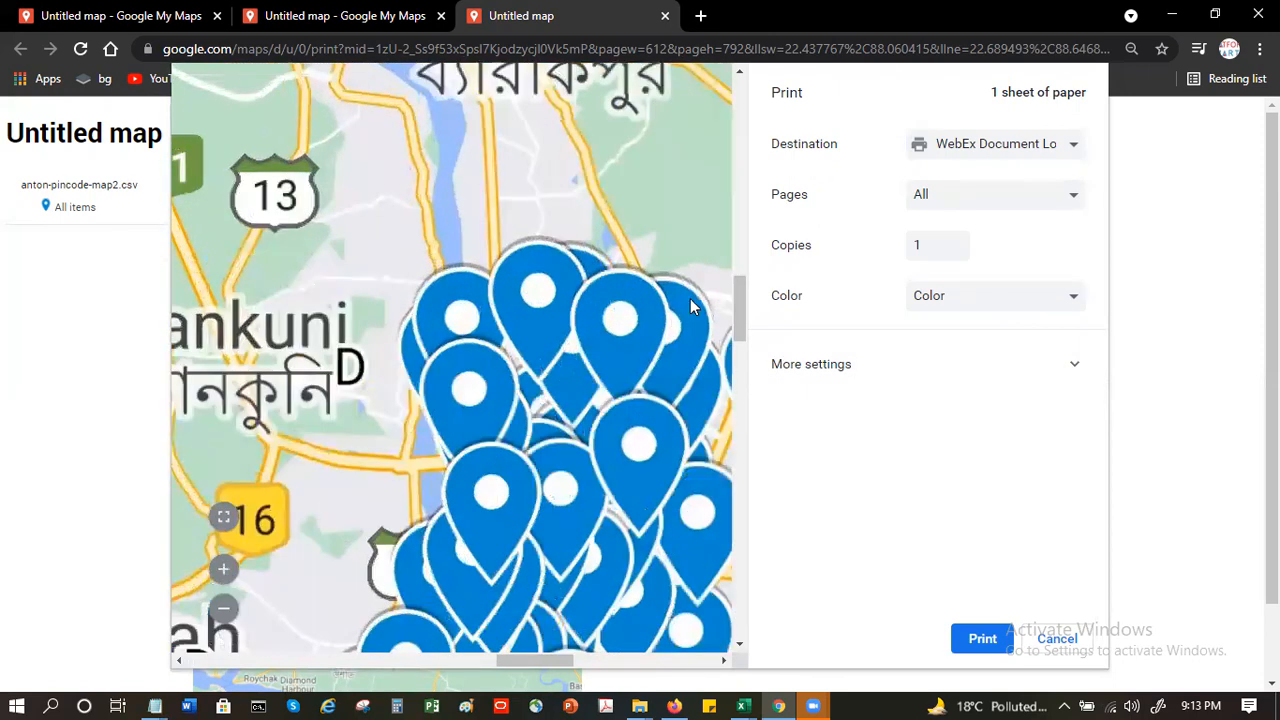
{"action": "left_click_drag", "start_coordinate": [742, 302], "coordinate": [750, 420]}
{"action": "scroll", "coordinate": [744, 397], "scroll_direction": "up", "scroll_amount": 2}
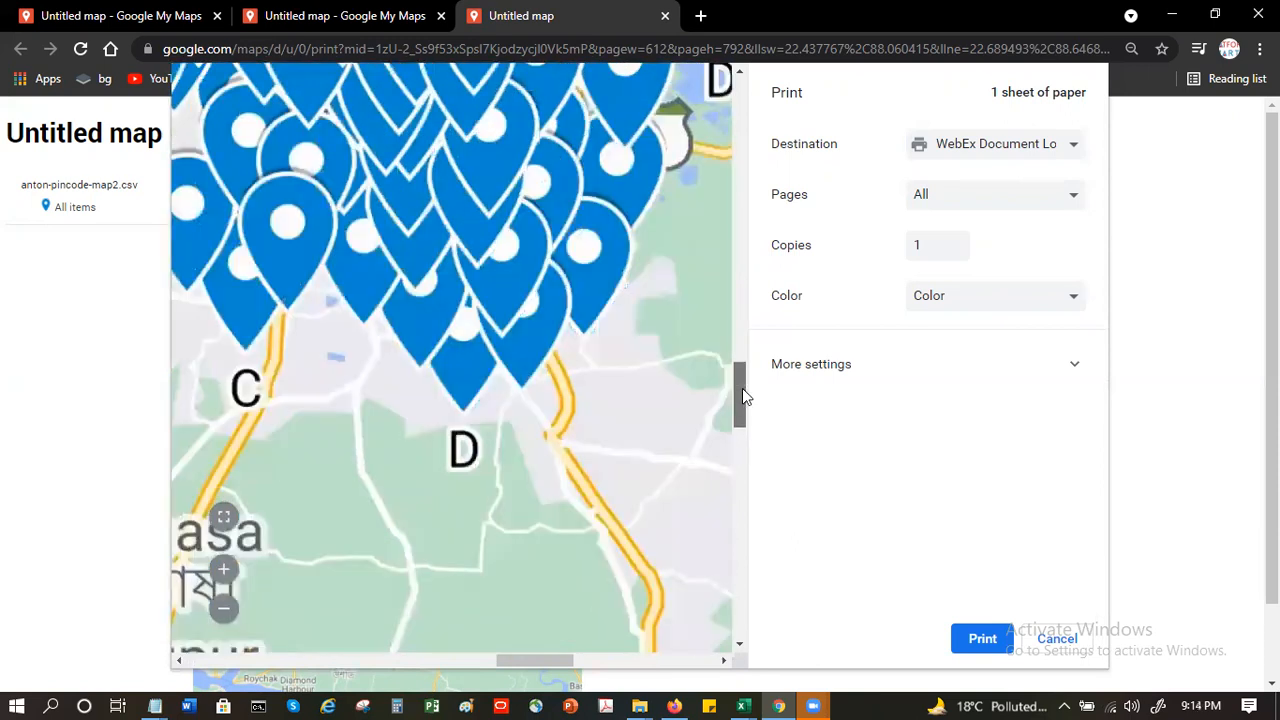
{"action": "left_click", "coordinate": [222, 606]}
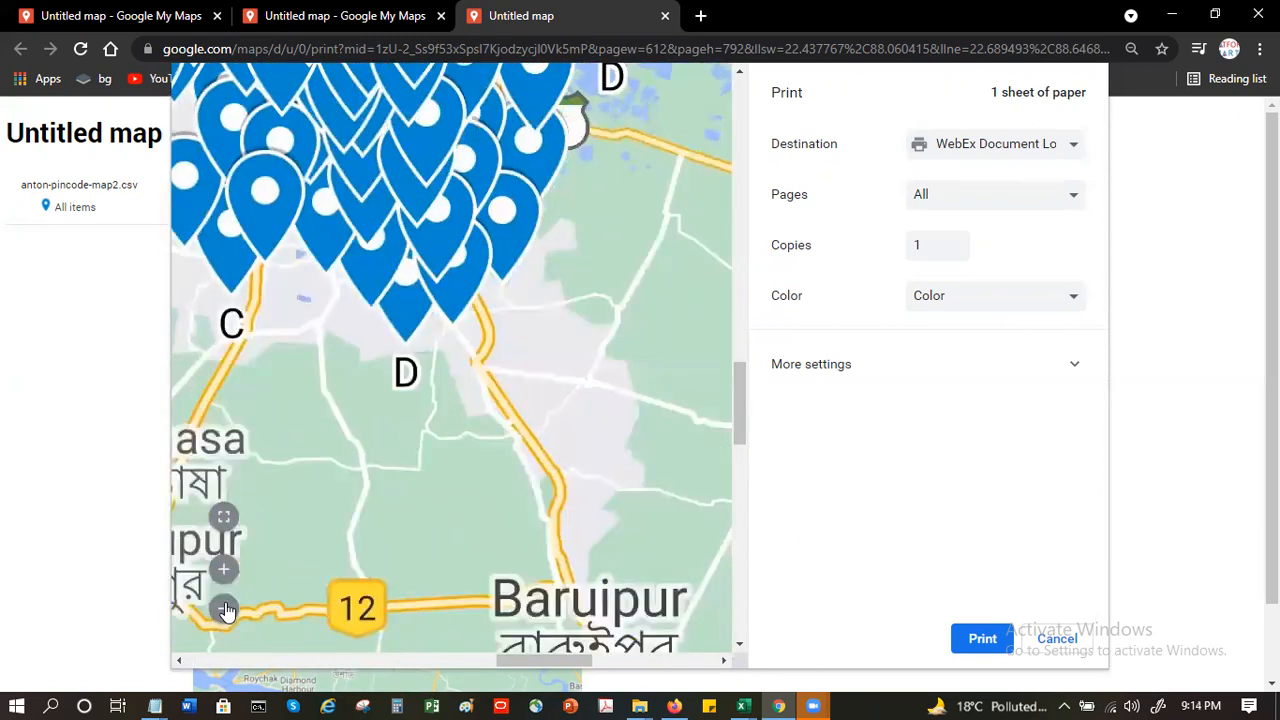
{"action": "left_click", "coordinate": [224, 517]}
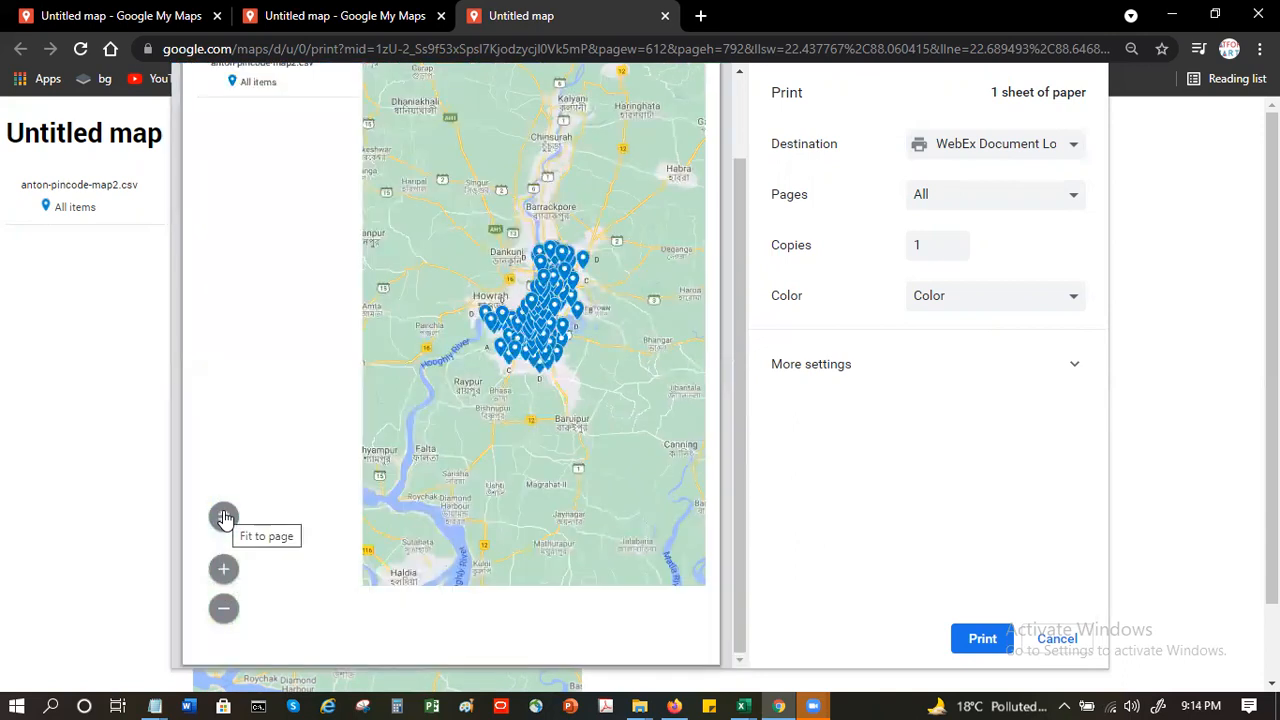
- Cancel printing and look over the printable map page
{"action": "left_click", "coordinate": [1050, 638]}
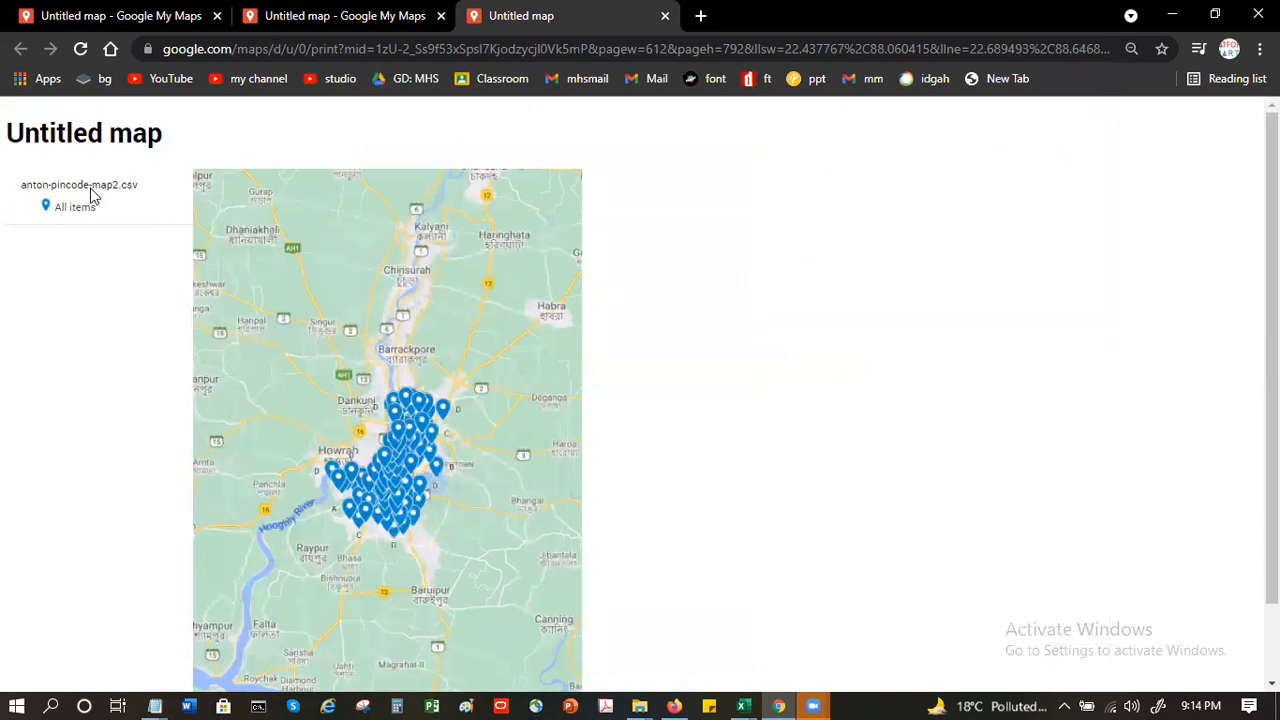
{"action": "scroll", "coordinate": [618, 313], "scroll_direction": "down", "scroll_amount": 1}
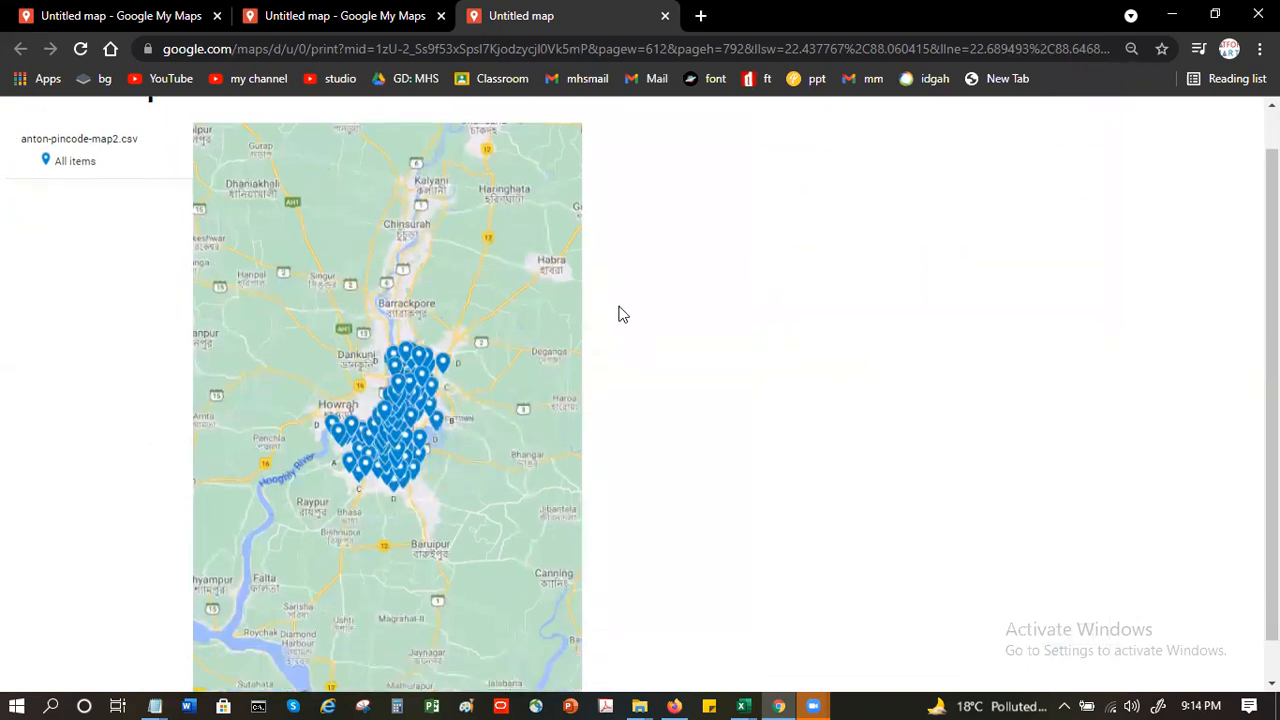
{"action": "scroll", "coordinate": [626, 317], "scroll_direction": "up", "scroll_amount": 1}
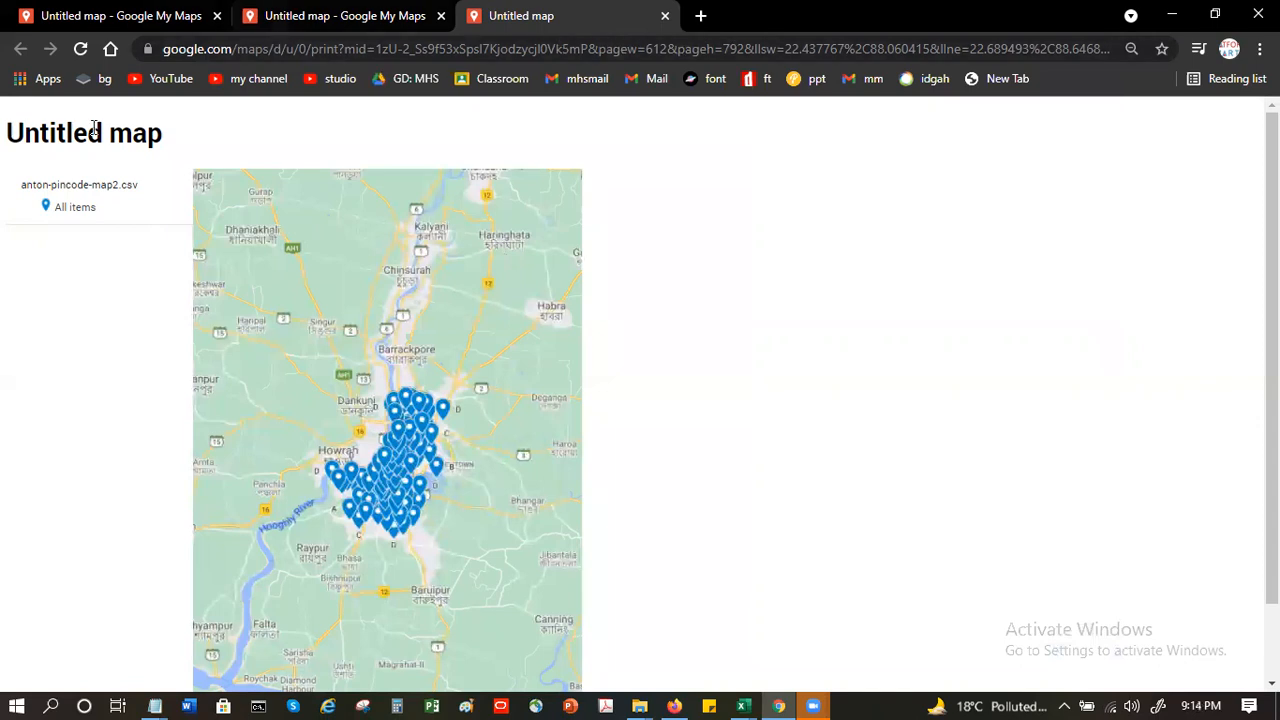
- Return to the map editor, accept the default map title for sharing, and review the sharing options without changing them
{"action": "left_click", "coordinate": [386, 27]}
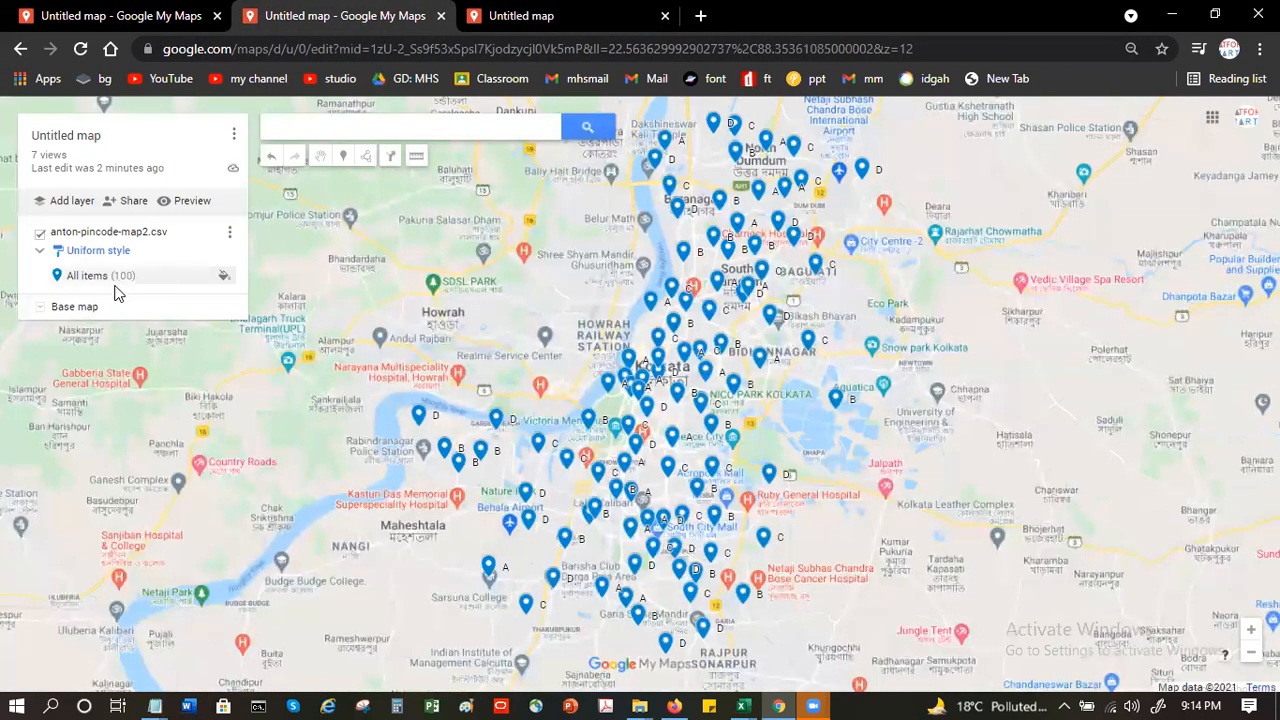
{"action": "left_click", "coordinate": [130, 203]}
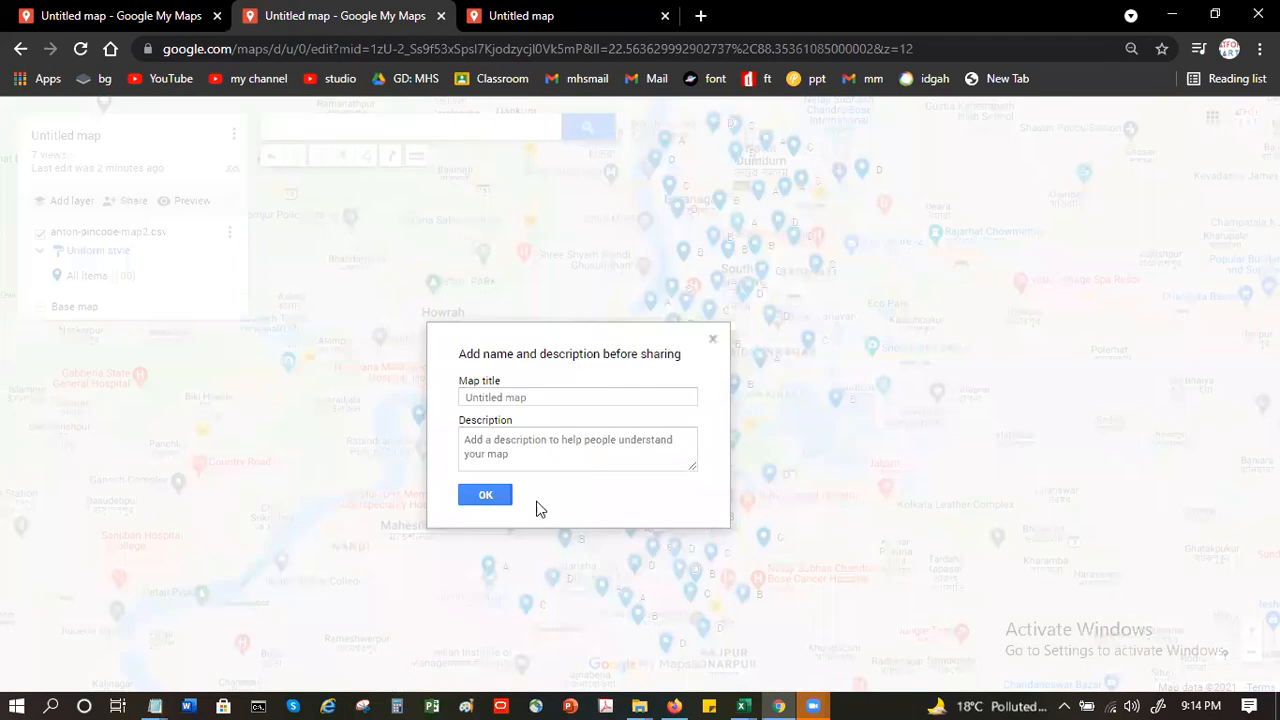
{"action": "left_click", "coordinate": [485, 496]}
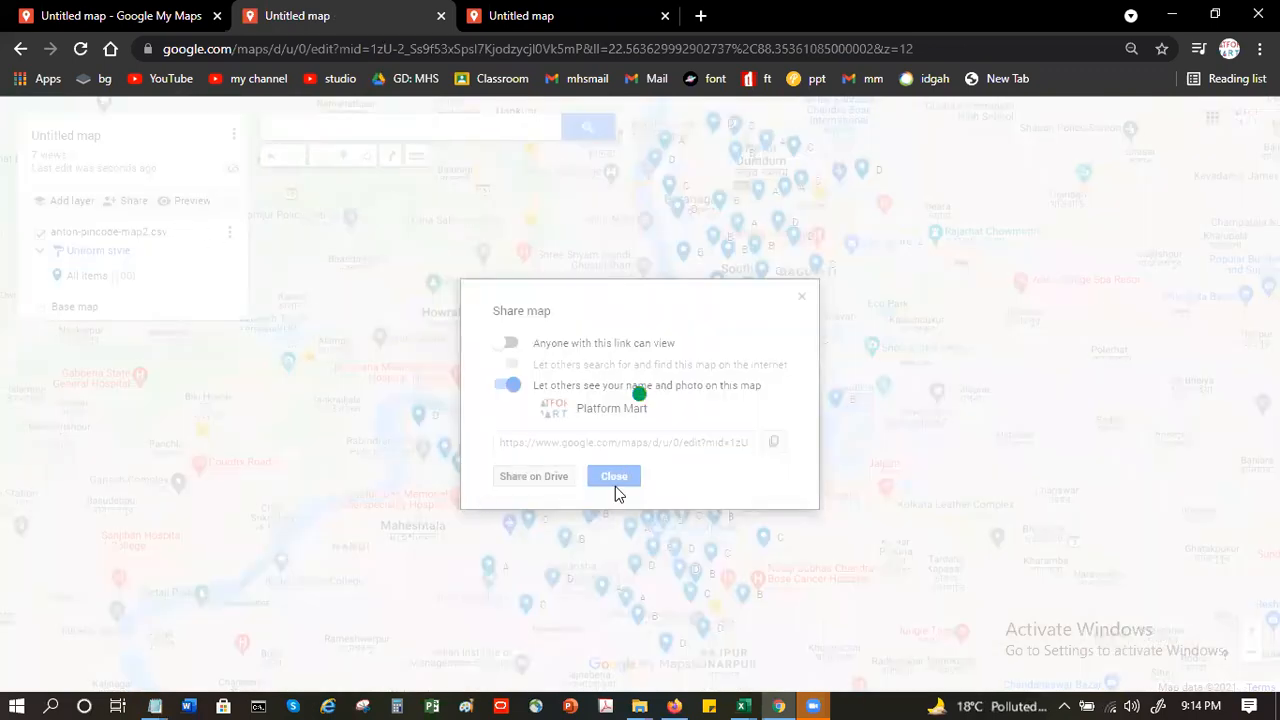
{"action": "left_click", "coordinate": [616, 485]}
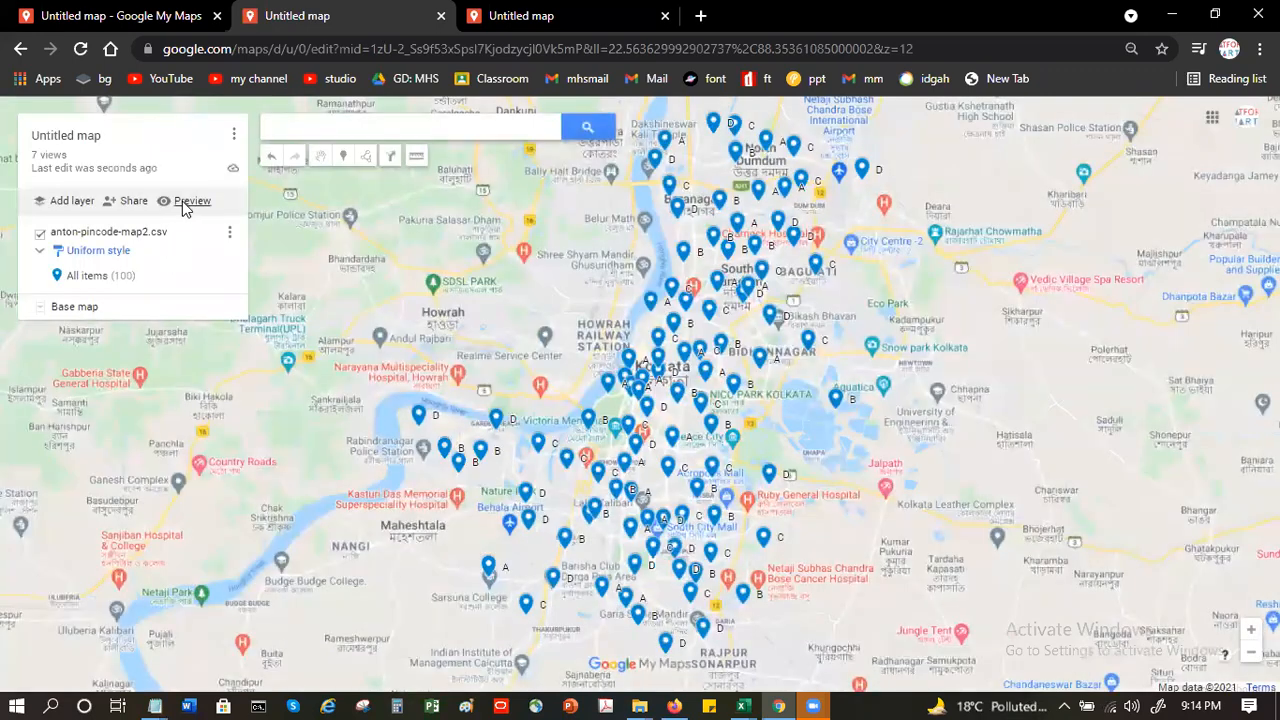
- Preview the map in view-only mode and inspect the first listed placemark's details and surroundings
{"action": "left_click", "coordinate": [182, 201]}
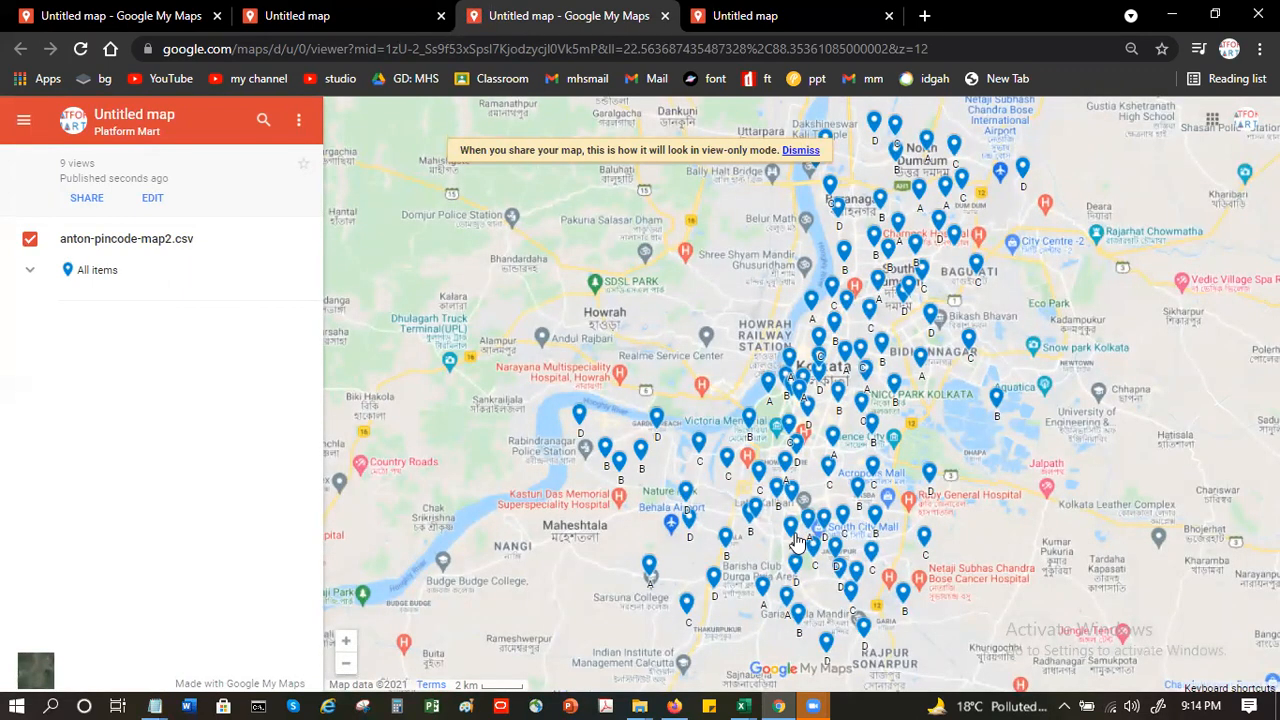
{"action": "left_click", "coordinate": [28, 271]}
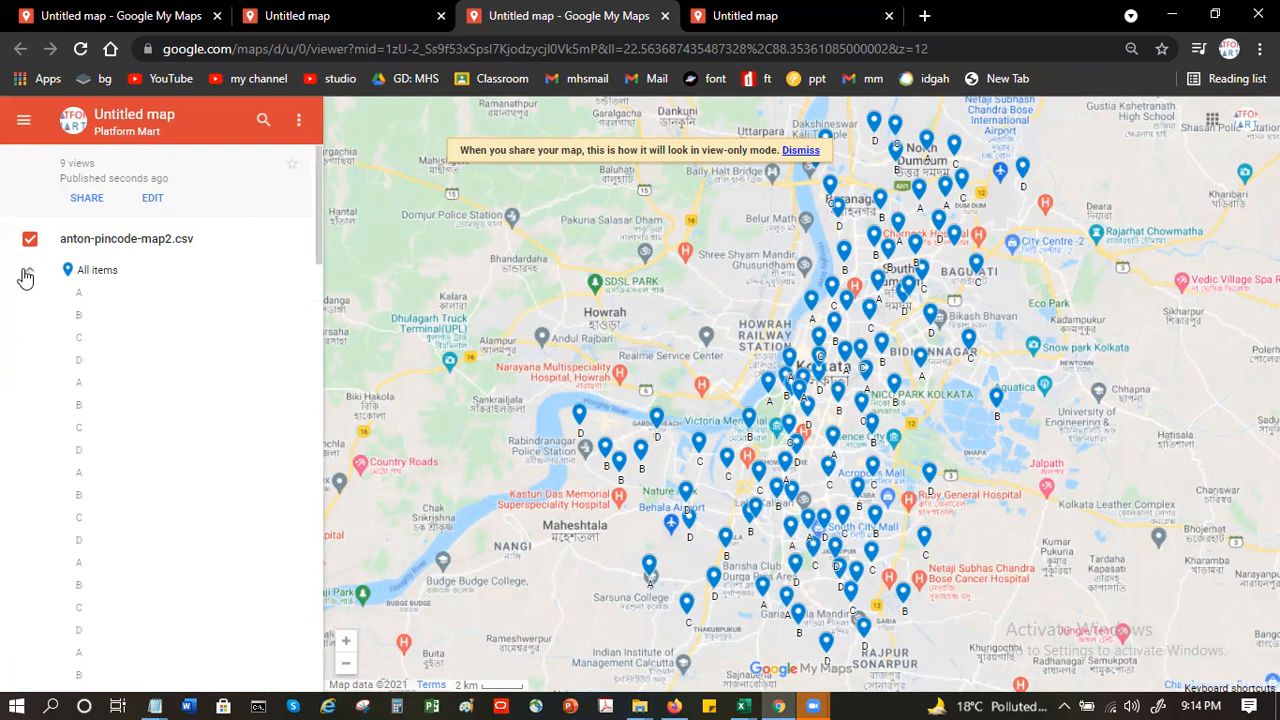
{"action": "left_click", "coordinate": [82, 298]}
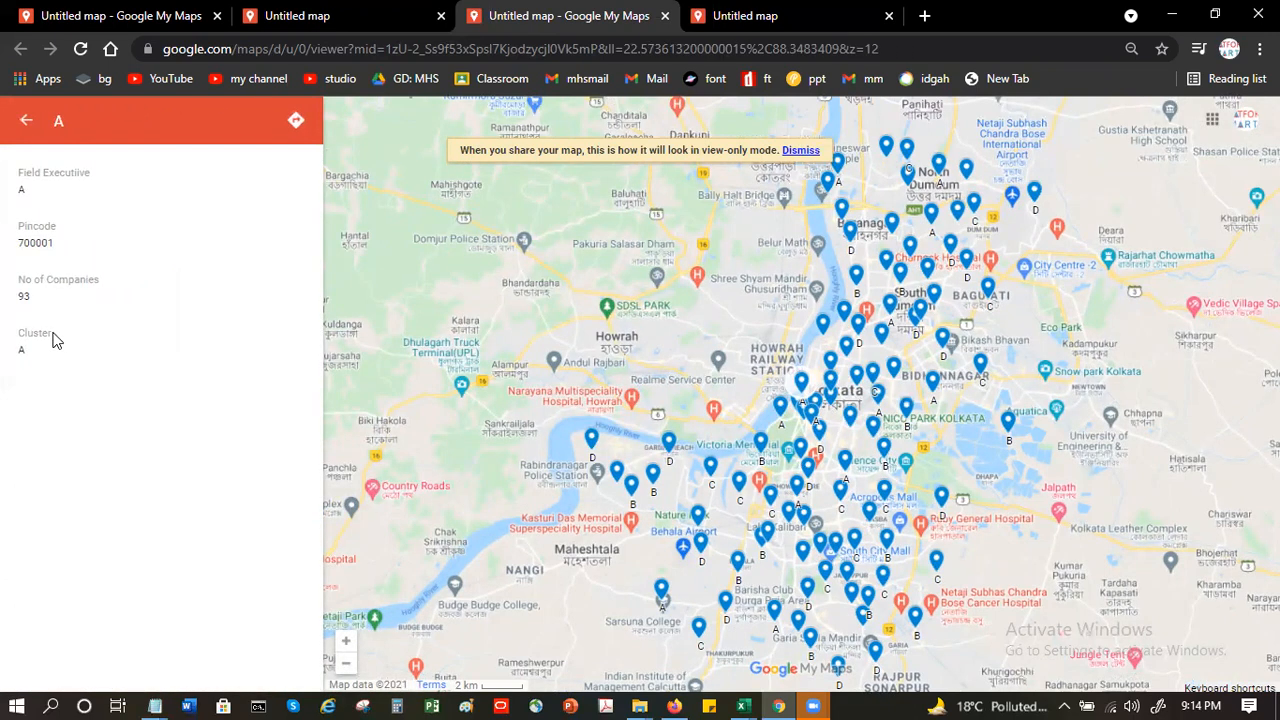
{"action": "scroll", "coordinate": [450, 421], "scroll_direction": "up", "scroll_amount": 1}
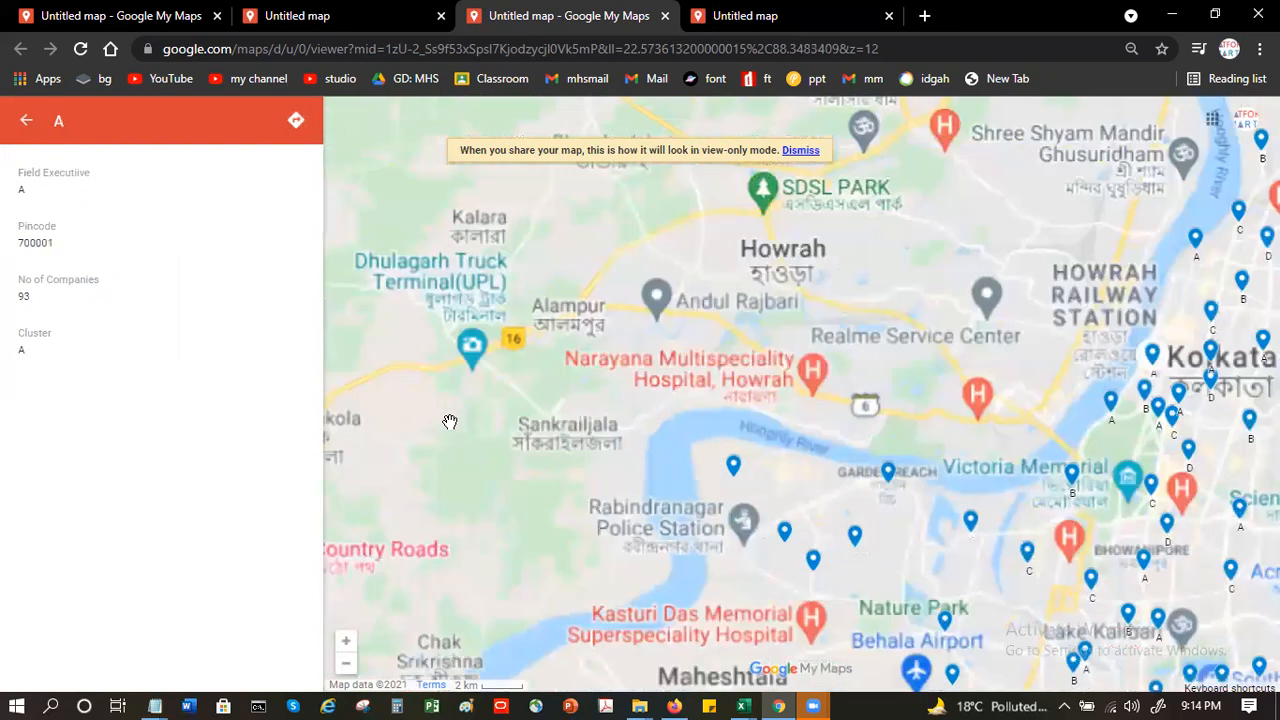
{"action": "scroll", "coordinate": [450, 421], "scroll_direction": "up", "scroll_amount": 1}
{"action": "scroll", "coordinate": [450, 421], "scroll_direction": "down", "scroll_amount": 2}
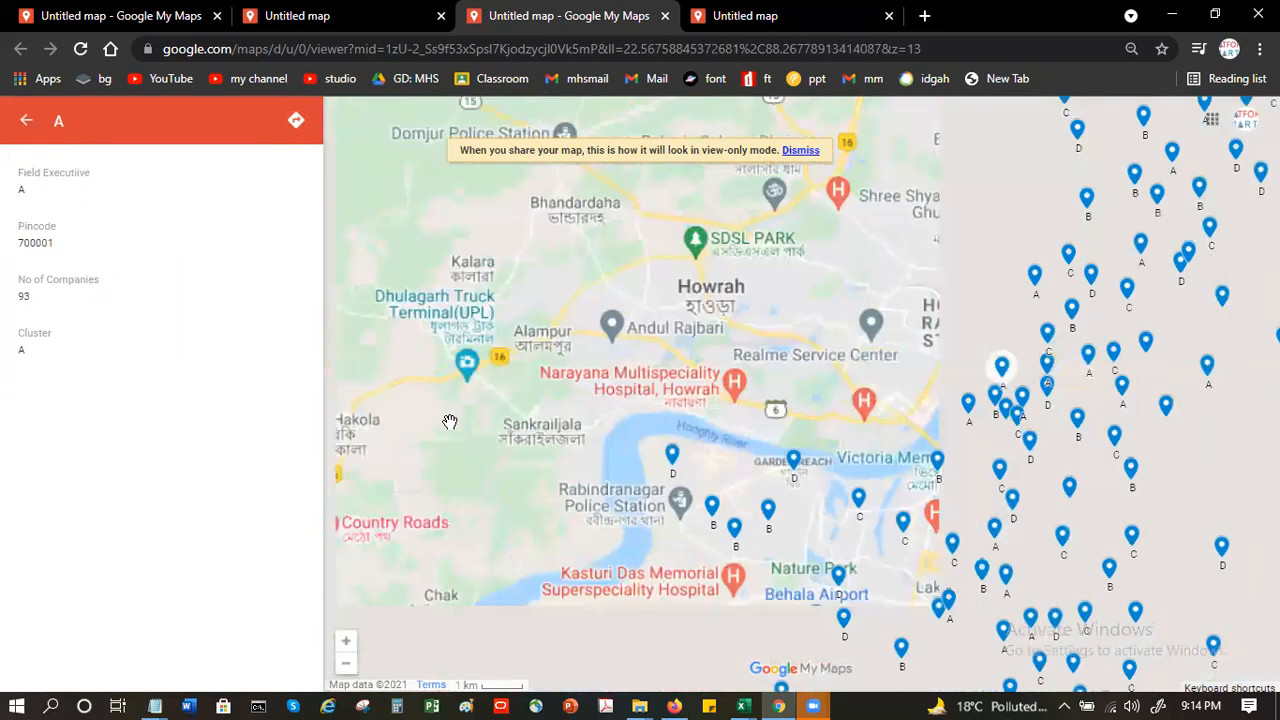
{"action": "scroll", "coordinate": [450, 421], "scroll_direction": "down", "scroll_amount": 2}
{"action": "scroll", "coordinate": [446, 420], "scroll_direction": "up", "scroll_amount": 1}
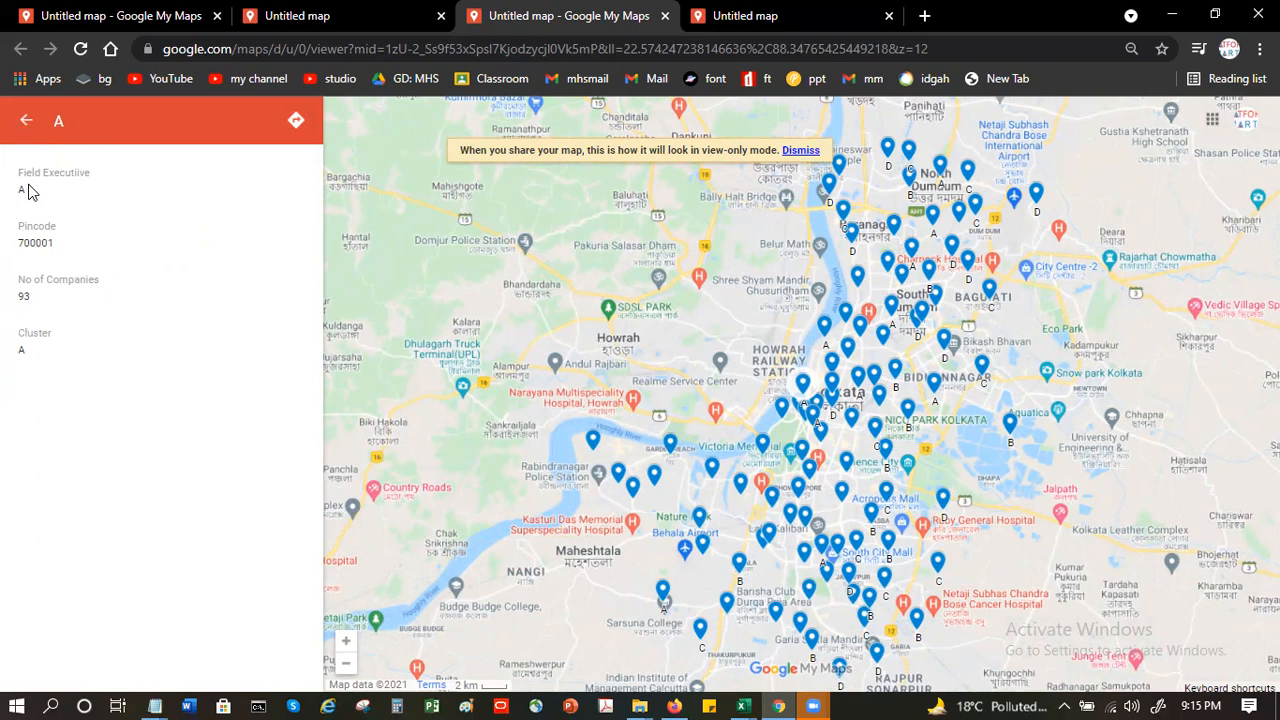
{"action": "left_click", "coordinate": [26, 120]}
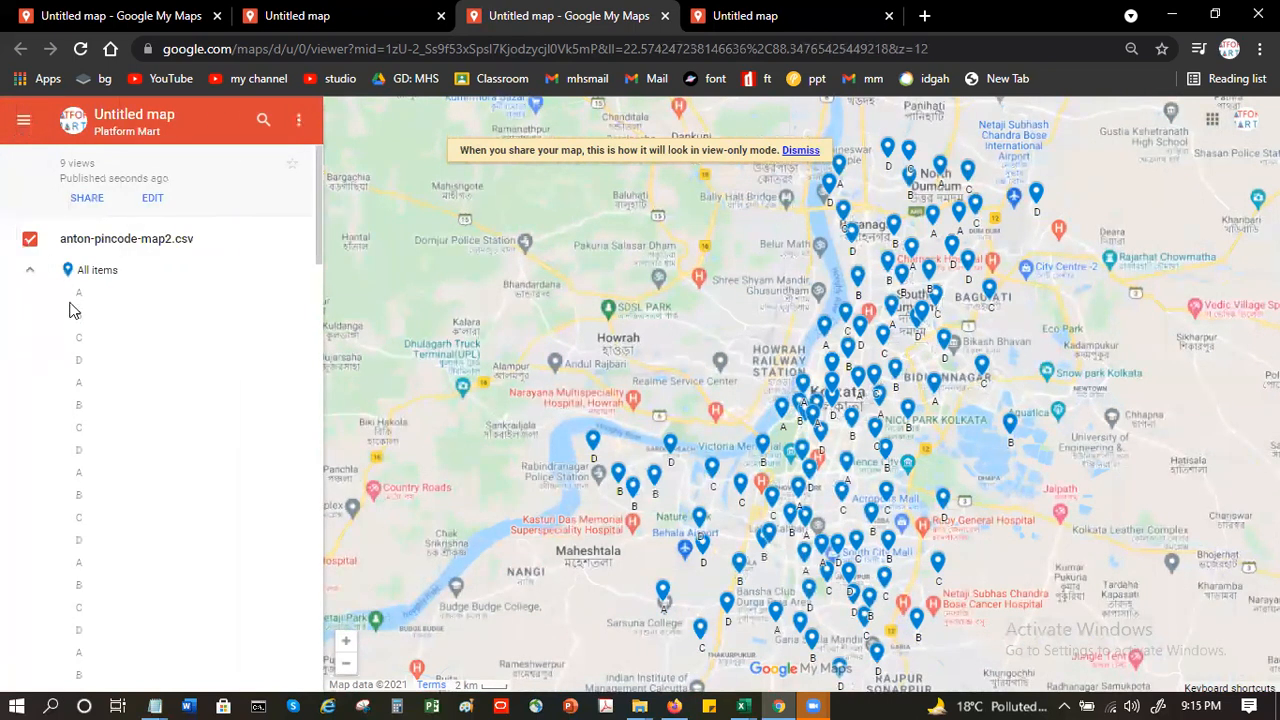
- Inspect the second listed placemark's details and dismiss the view-only notice
{"action": "left_click", "coordinate": [77, 316]}
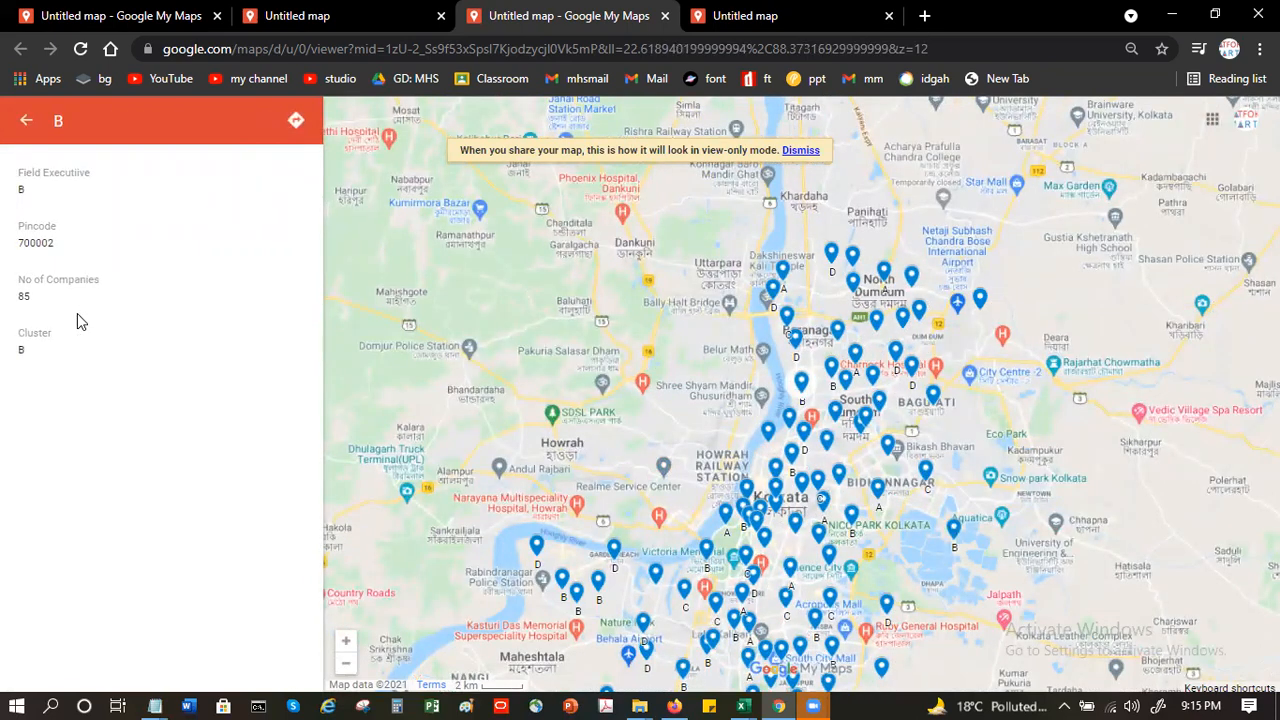
{"action": "left_click", "coordinate": [801, 150]}
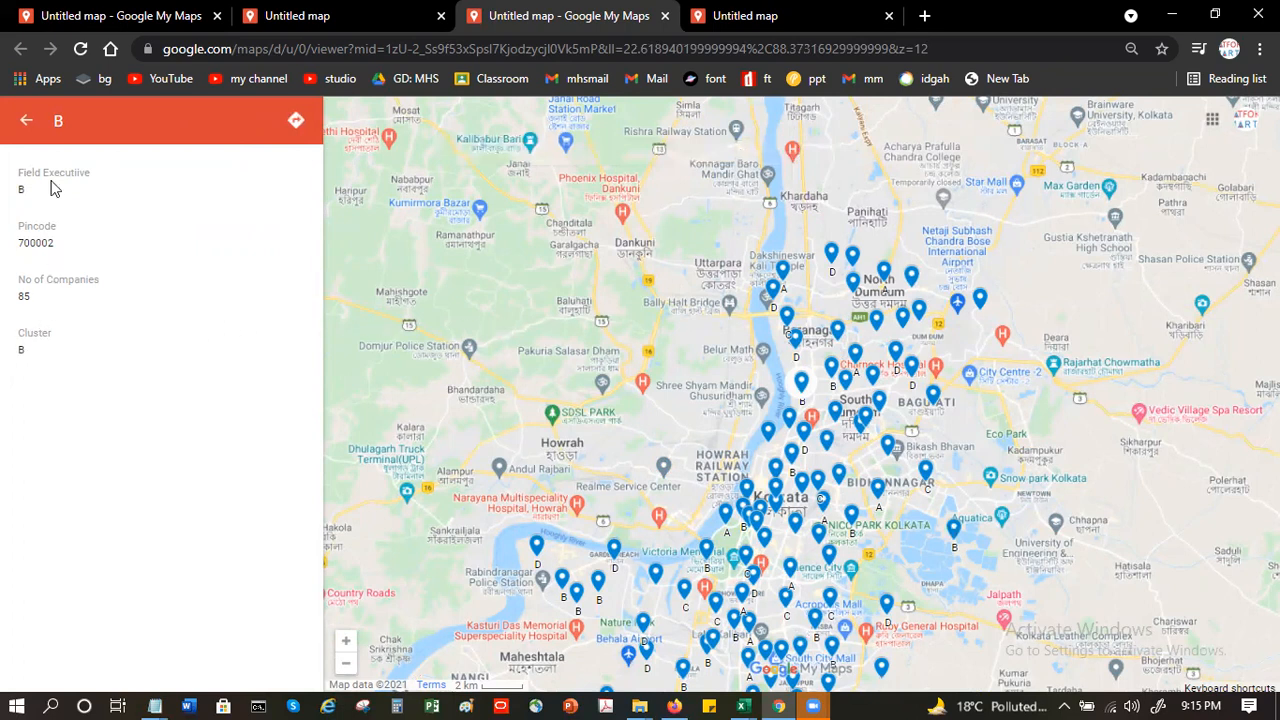
{"action": "left_click", "coordinate": [26, 120]}
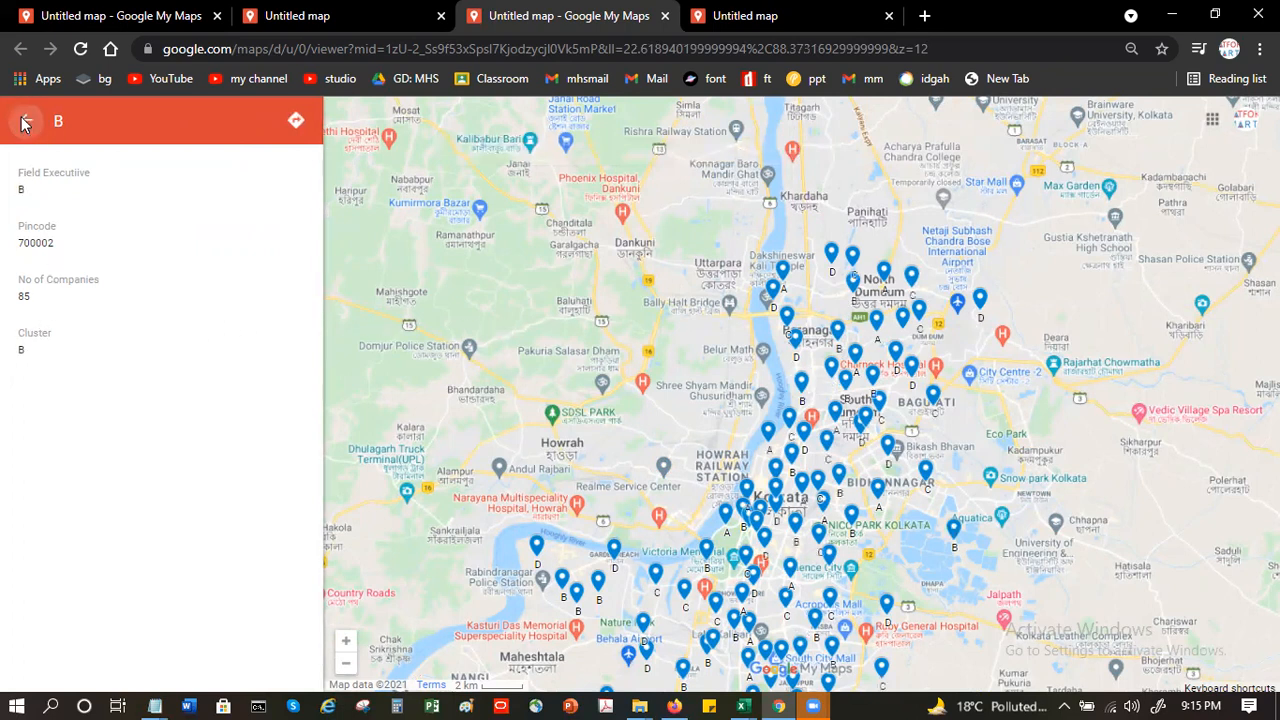
- Look through the list of placemarks under the anton-pincode-map2.csv layer, leaving the list expanded
{"action": "left_click", "coordinate": [31, 272]}
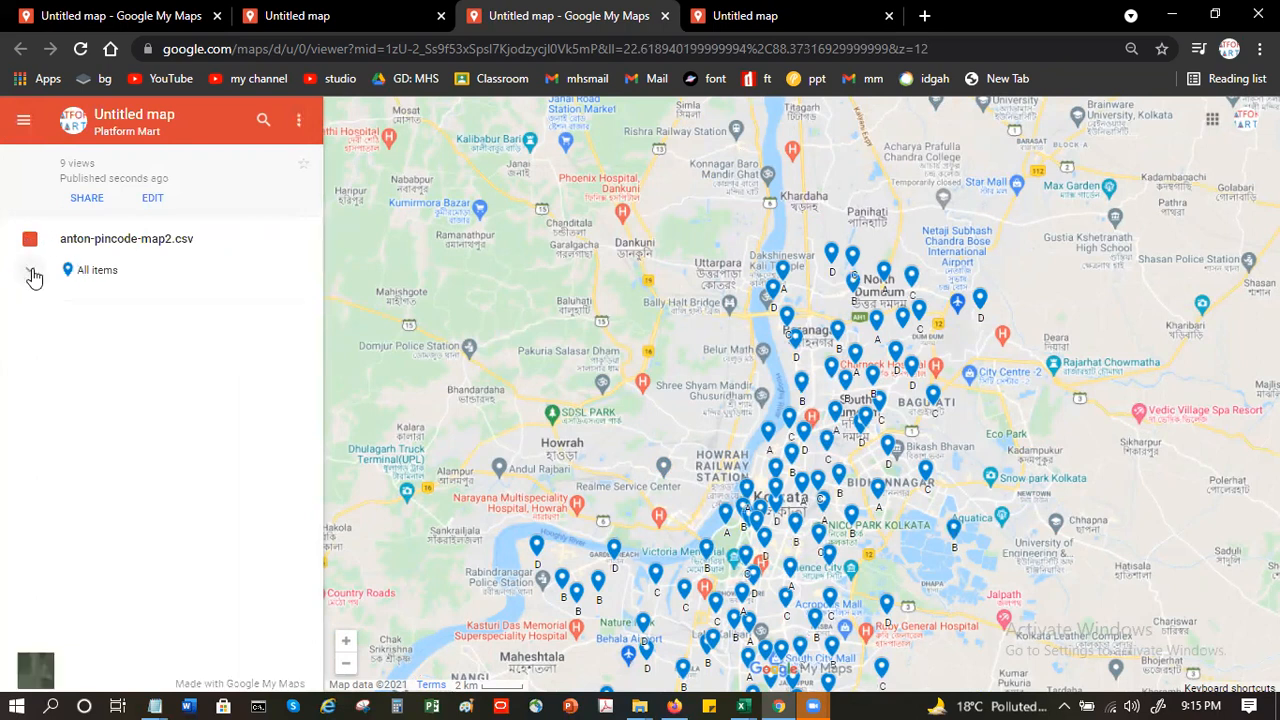
{"action": "left_click", "coordinate": [31, 272]}
{"action": "left_click_drag", "start_coordinate": [320, 250], "coordinate": [339, 217]}
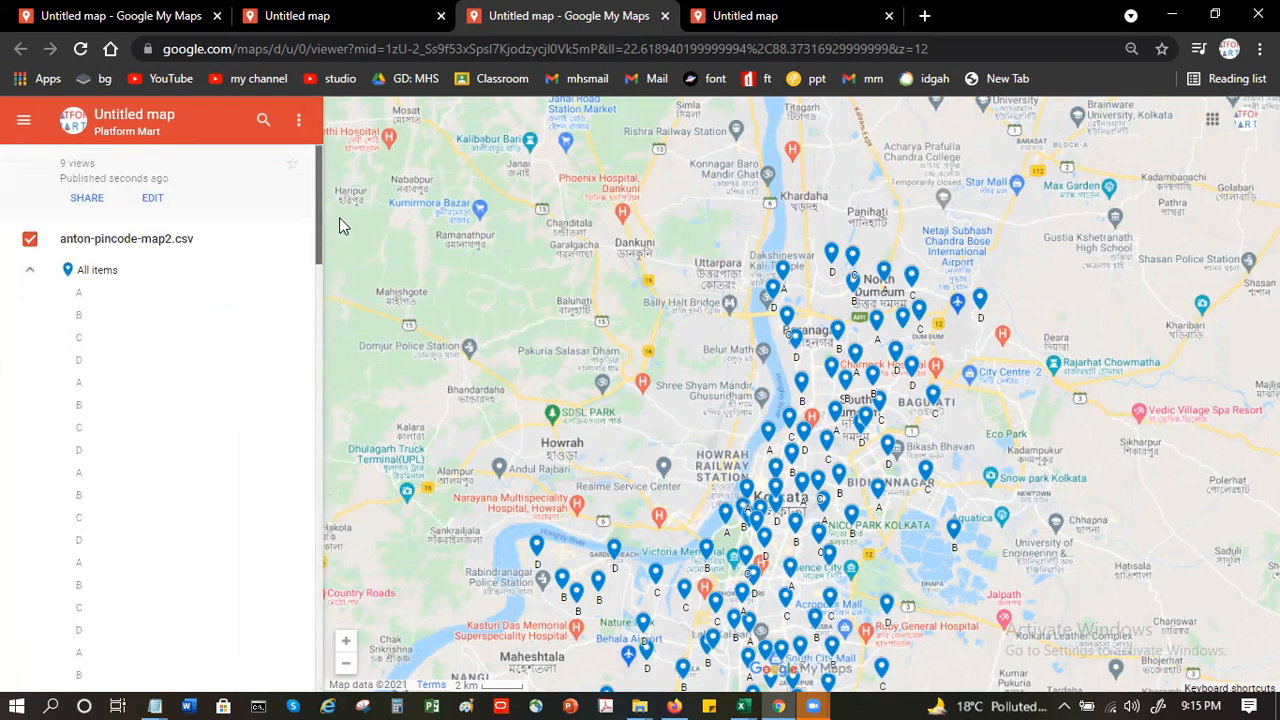
{"action": "left_click", "coordinate": [31, 272]}
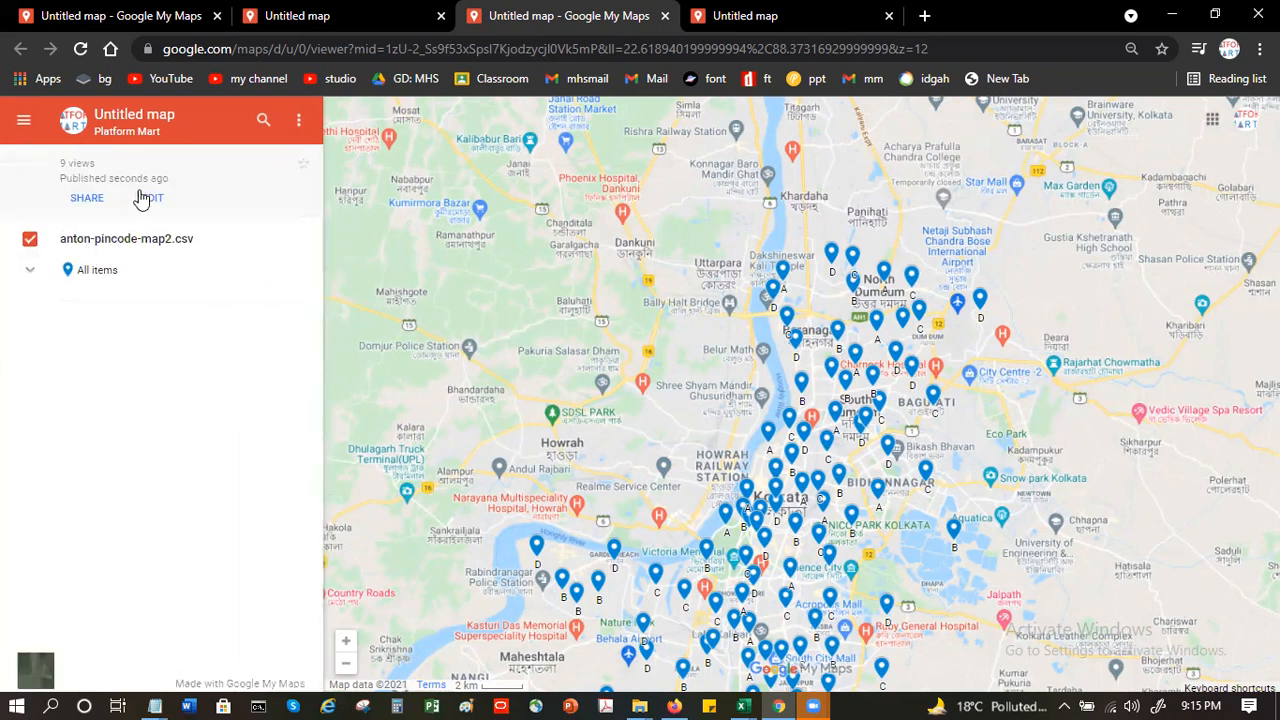
{"action": "left_click", "coordinate": [31, 271]}
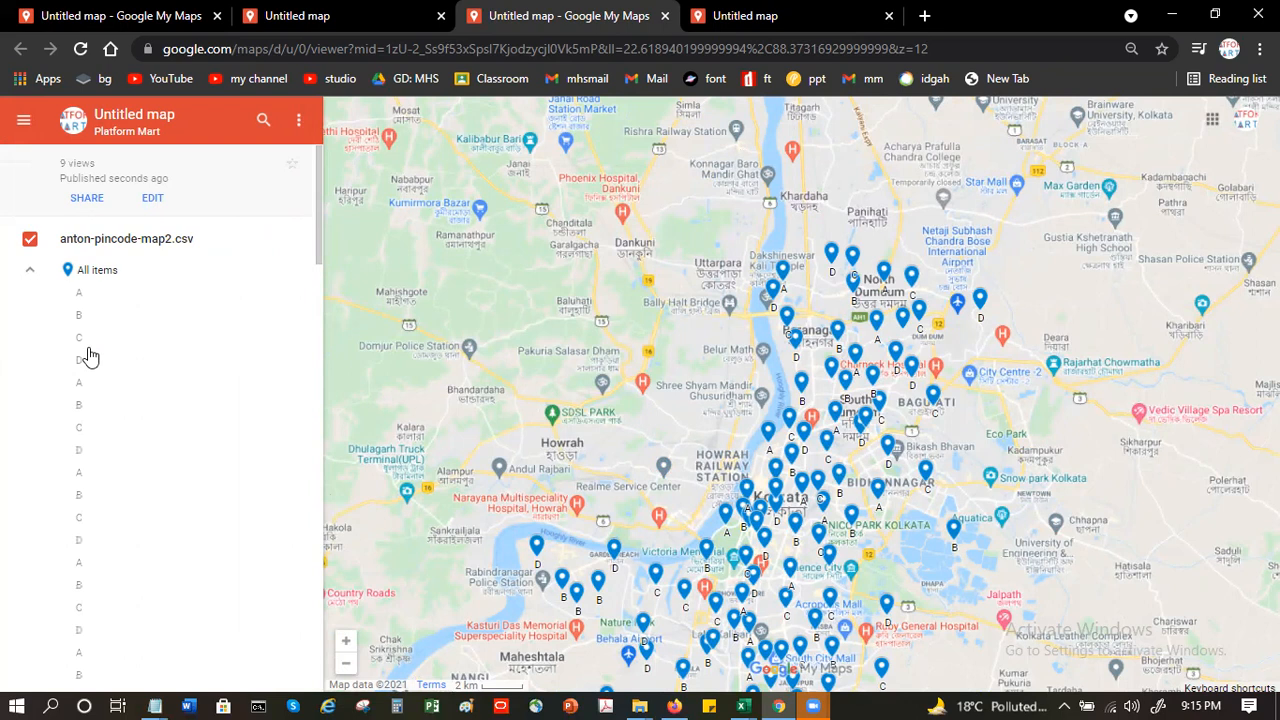
- Inspect the second listed placemark's field executive, pincode, company and cluster details again, and return to the placemark list
{"action": "mouse_move", "coordinate": [750, 698]}
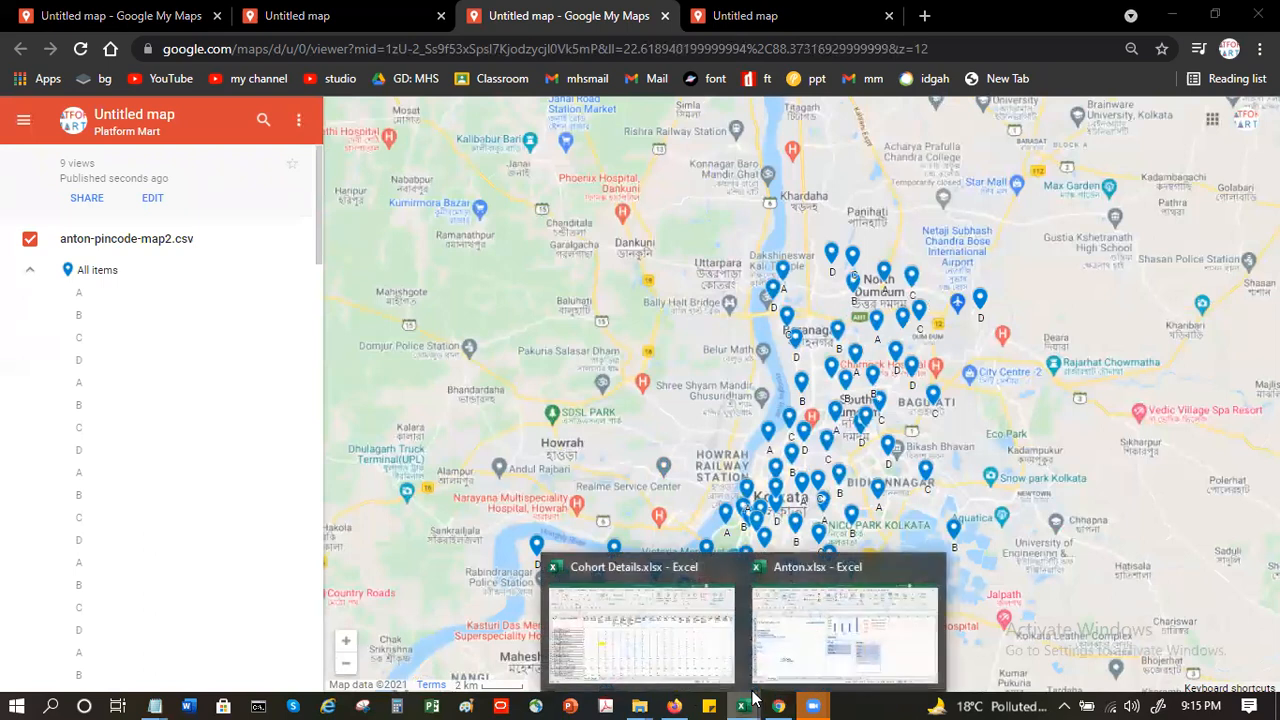
{"action": "left_click", "coordinate": [143, 321]}
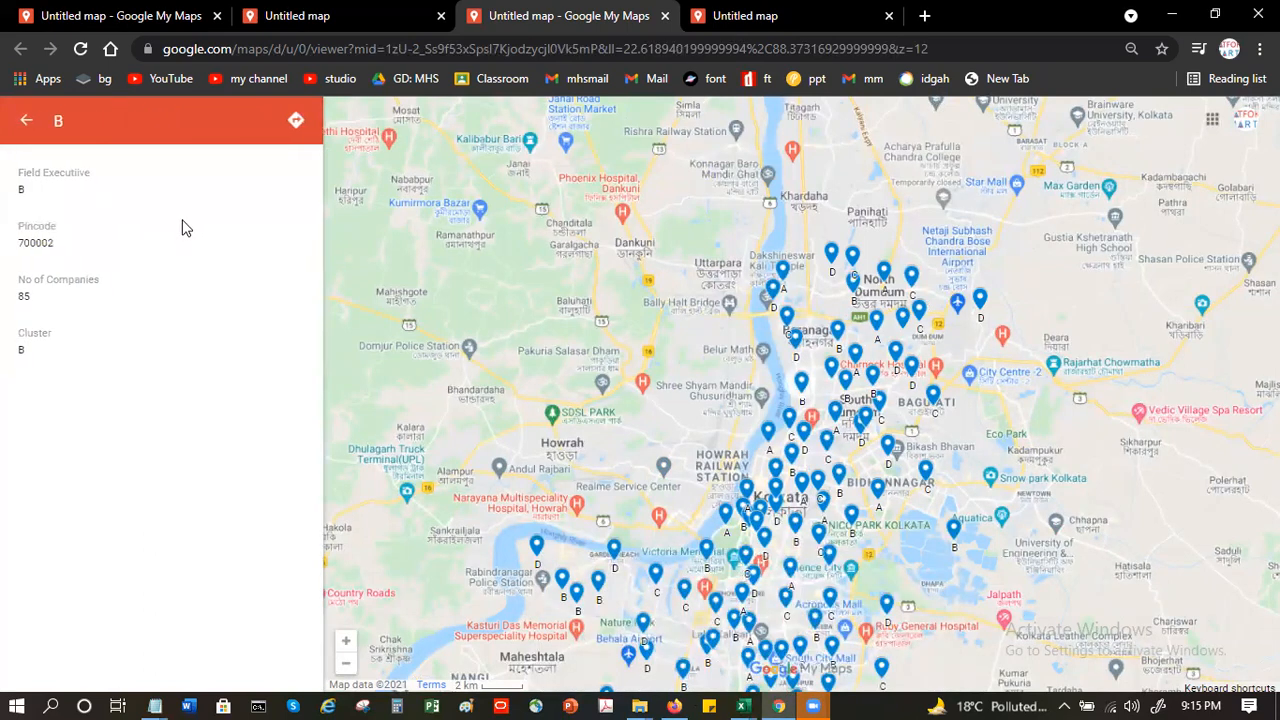
{"action": "left_click", "coordinate": [30, 118]}
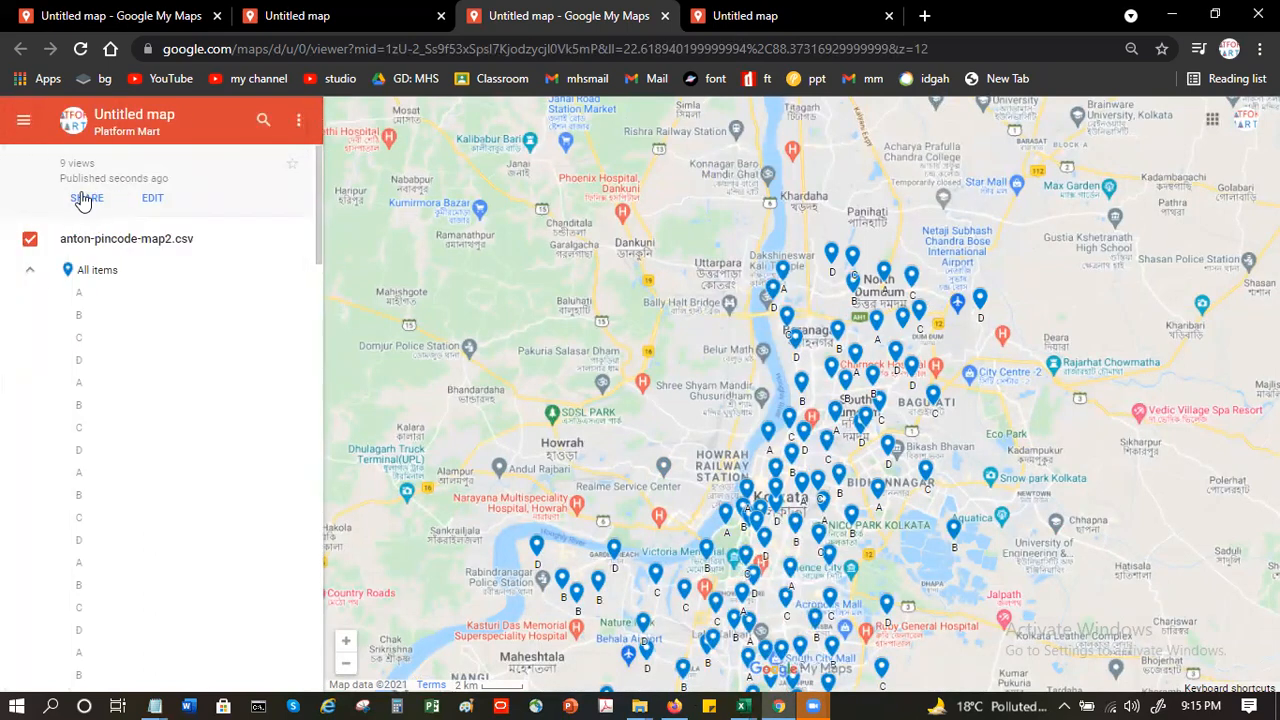
- Check what sharing the map via email requires, view the permission settings without changing them, and collapse the placemark list
{"action": "left_click", "coordinate": [77, 197]}
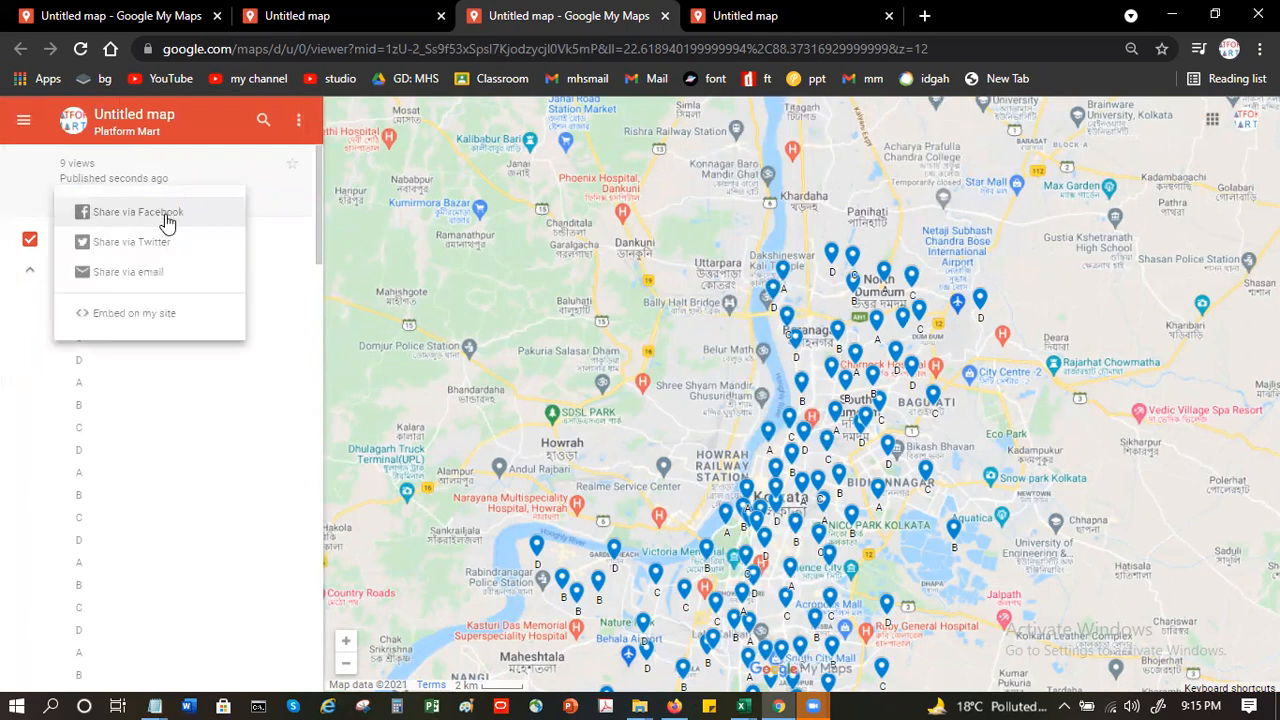
{"action": "left_click", "coordinate": [137, 274]}
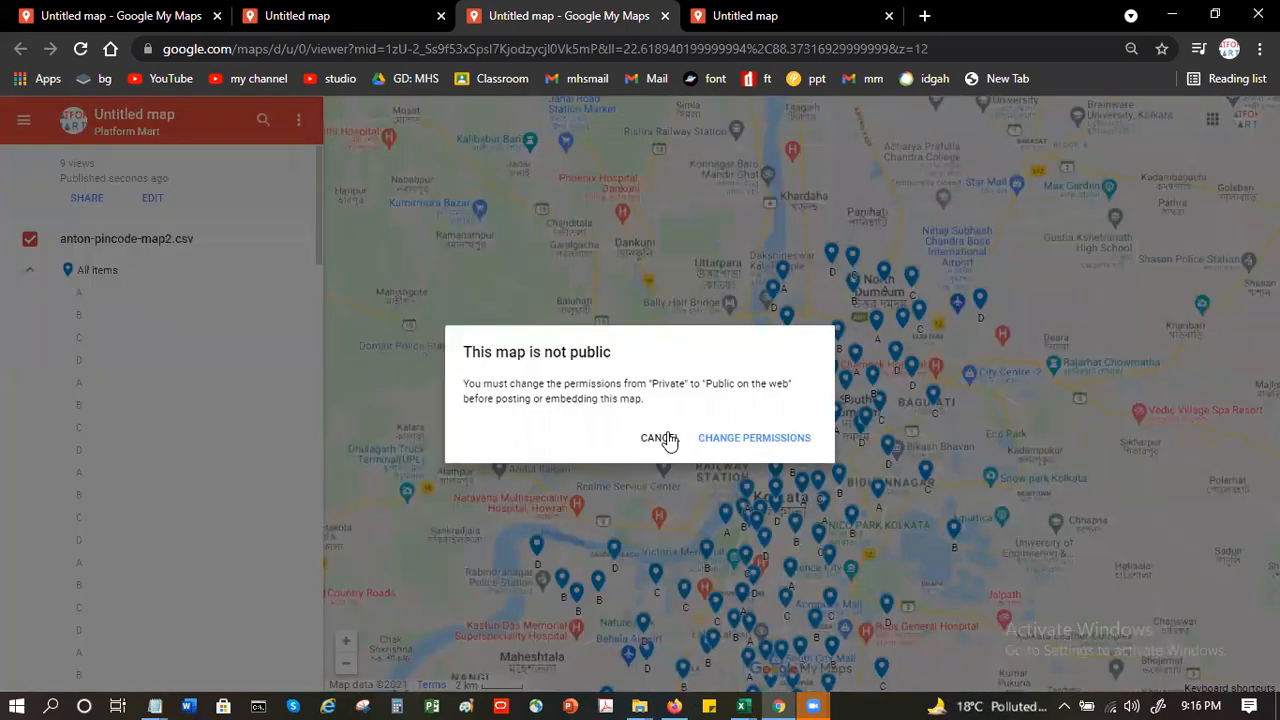
{"action": "left_click", "coordinate": [755, 440]}
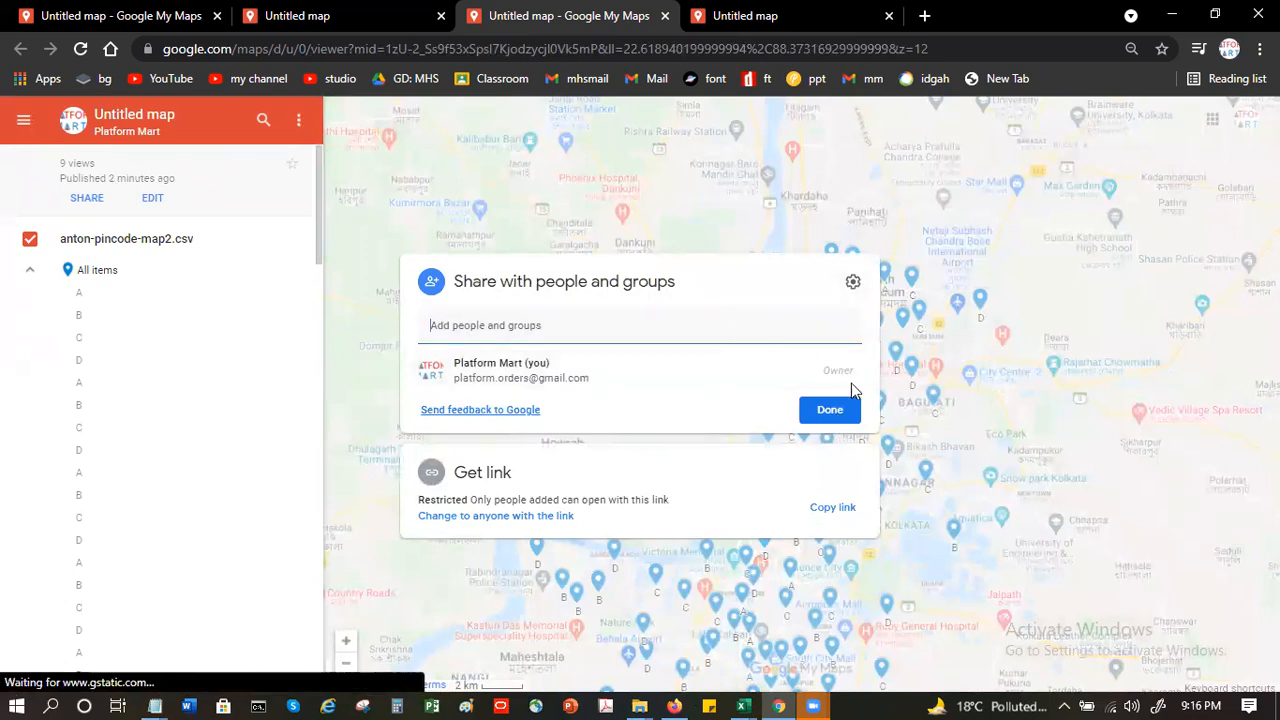
{"action": "left_click", "coordinate": [347, 304]}
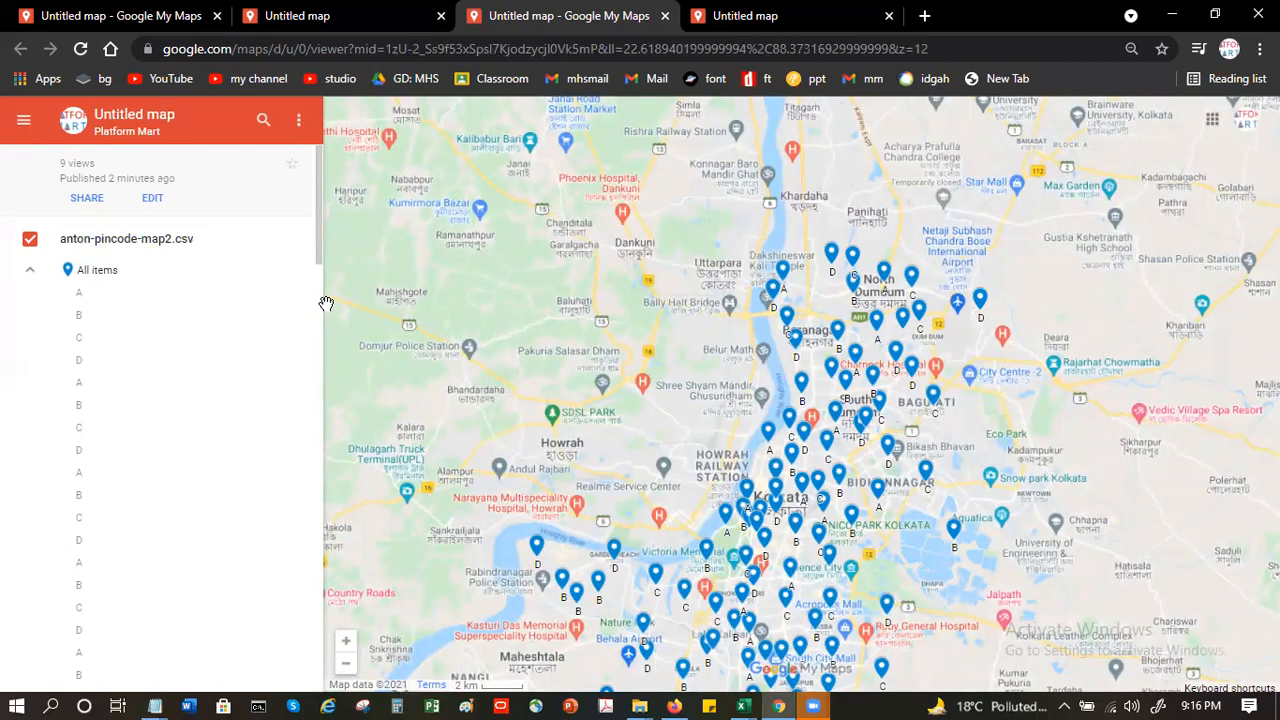
{"action": "left_click", "coordinate": [28, 276]}
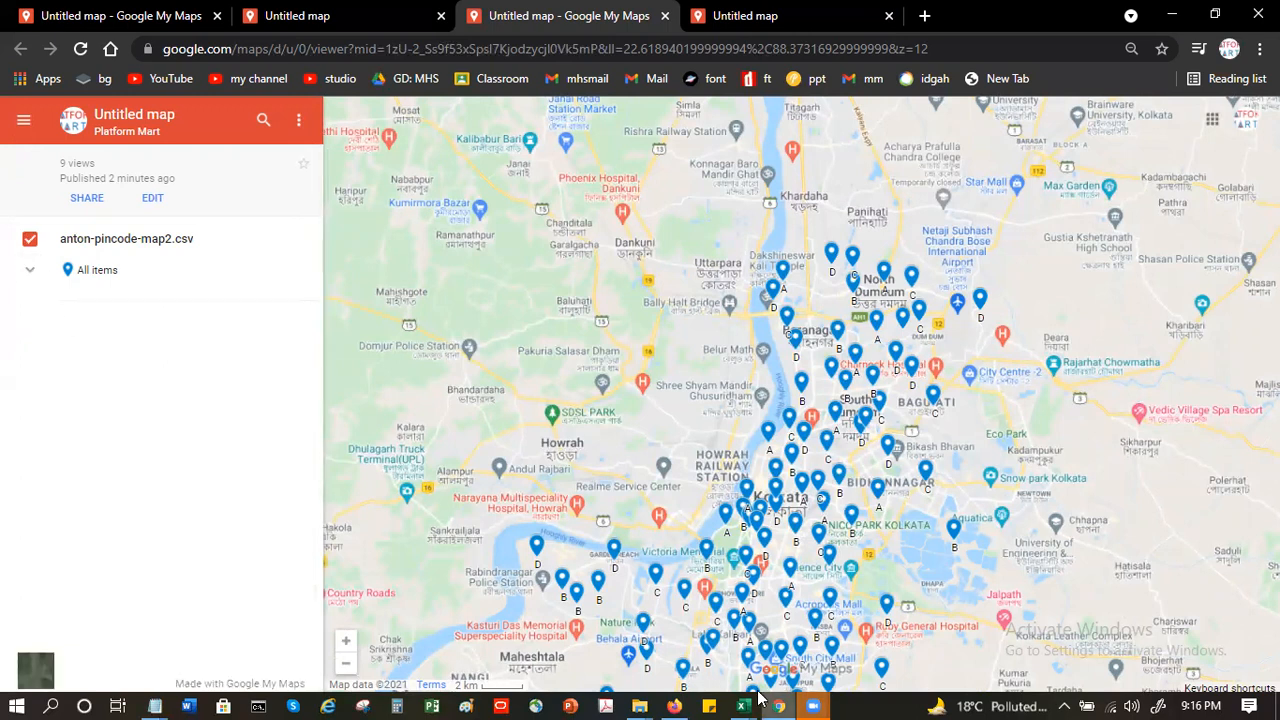
- Switch to Excel and open the recent file anton-pincode-map2.csv
{"action": "mouse_move", "coordinate": [757, 699]}
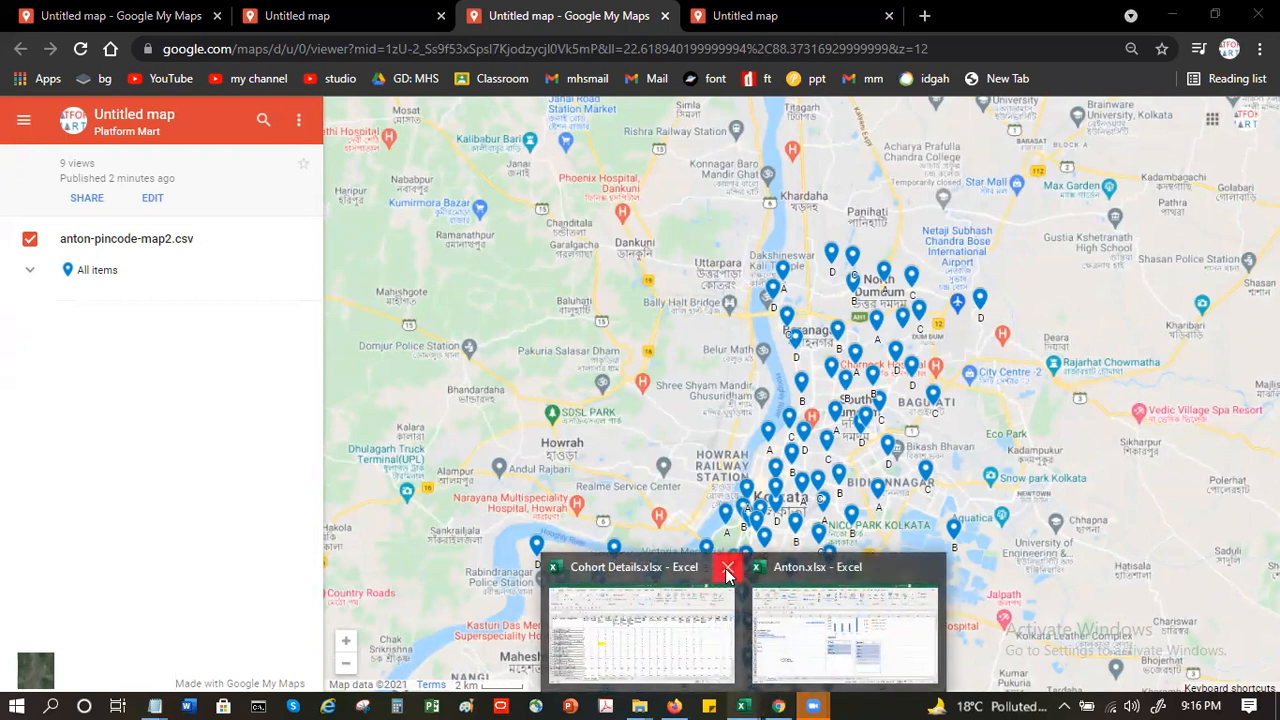
{"action": "left_click", "coordinate": [825, 609]}
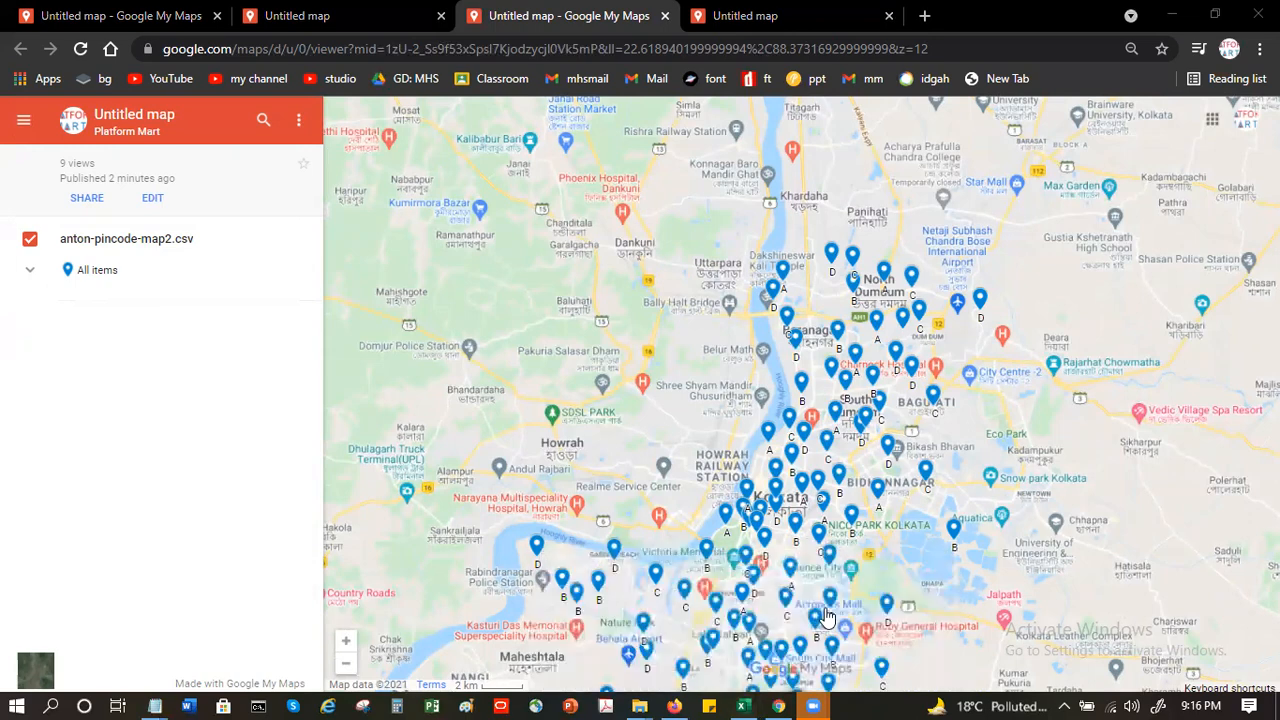
{"action": "left_click", "coordinate": [745, 705]}
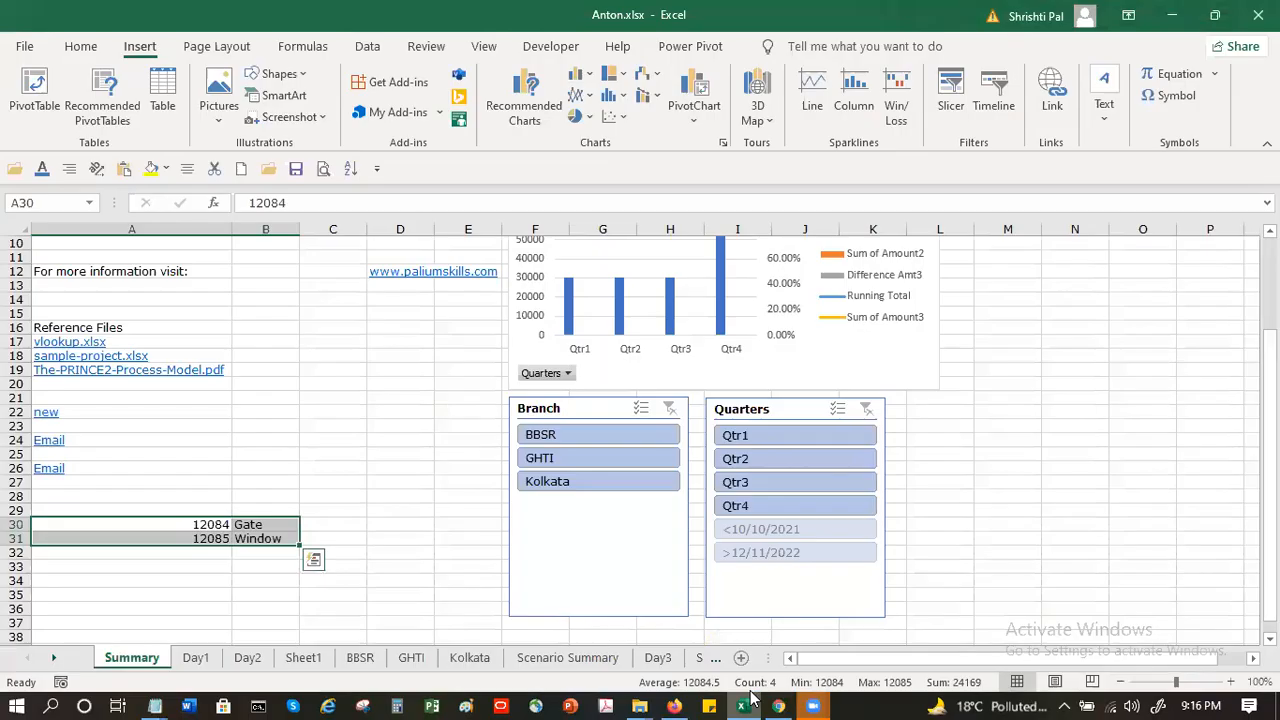
{"action": "left_click", "coordinate": [445, 354]}
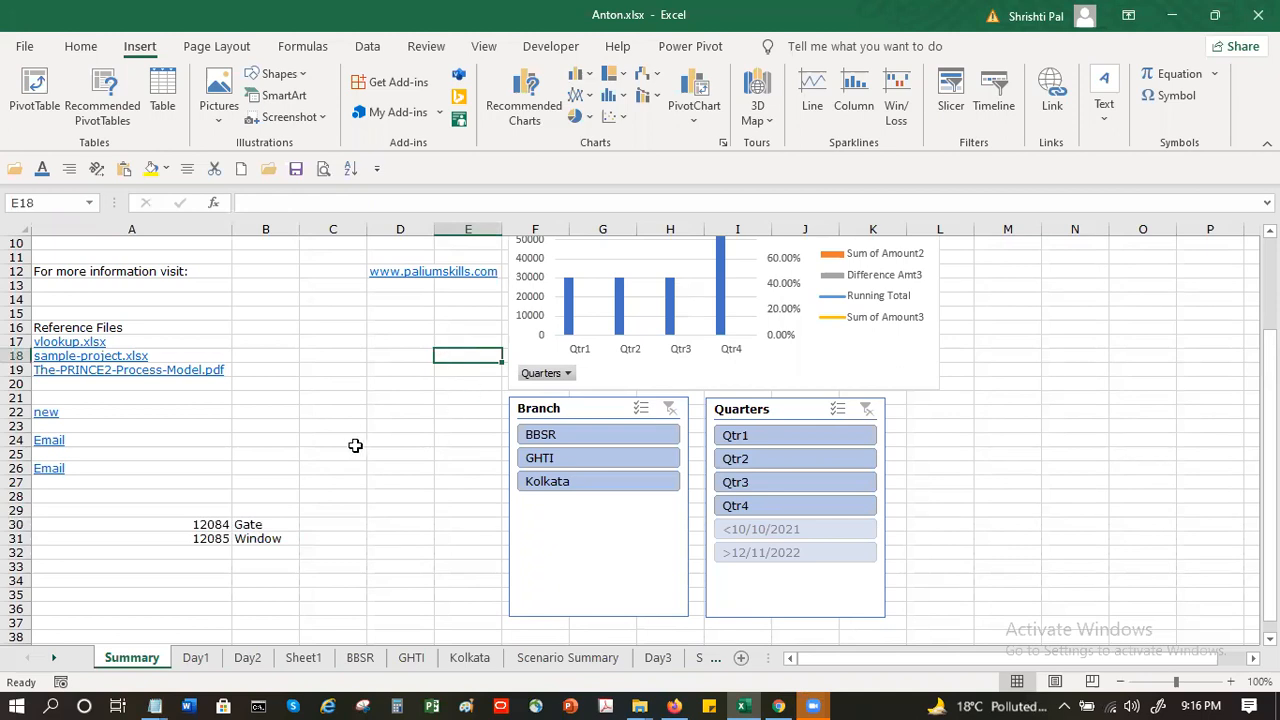
{"action": "left_click_drag", "start_coordinate": [354, 446], "coordinate": [371, 449]}
{"action": "left_click", "coordinate": [391, 376]}
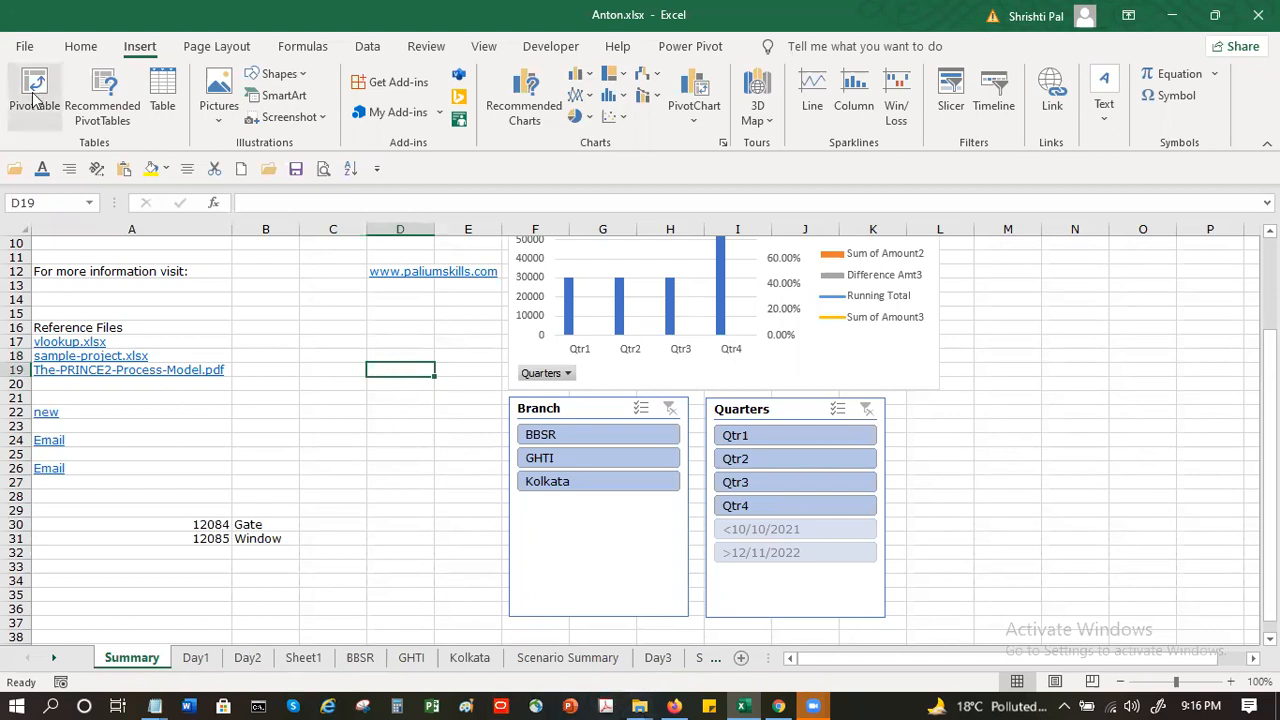
{"action": "left_click", "coordinate": [26, 46]}
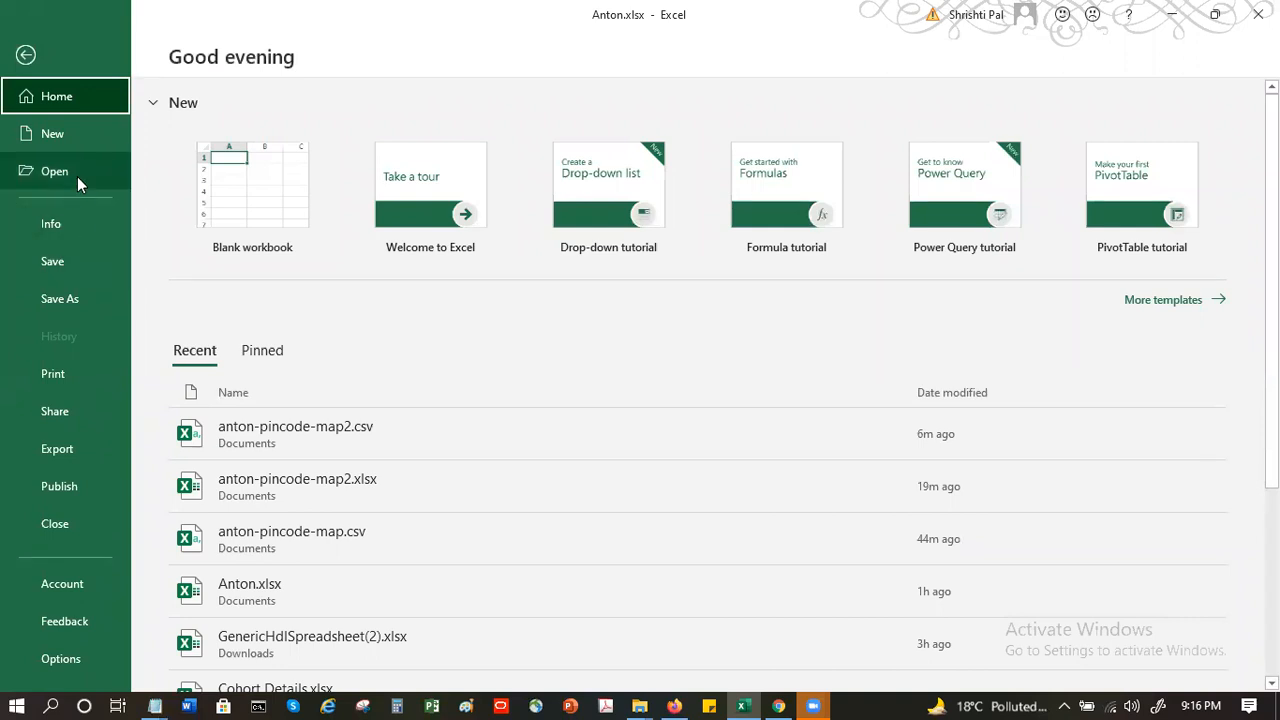
{"action": "left_click", "coordinate": [388, 446]}
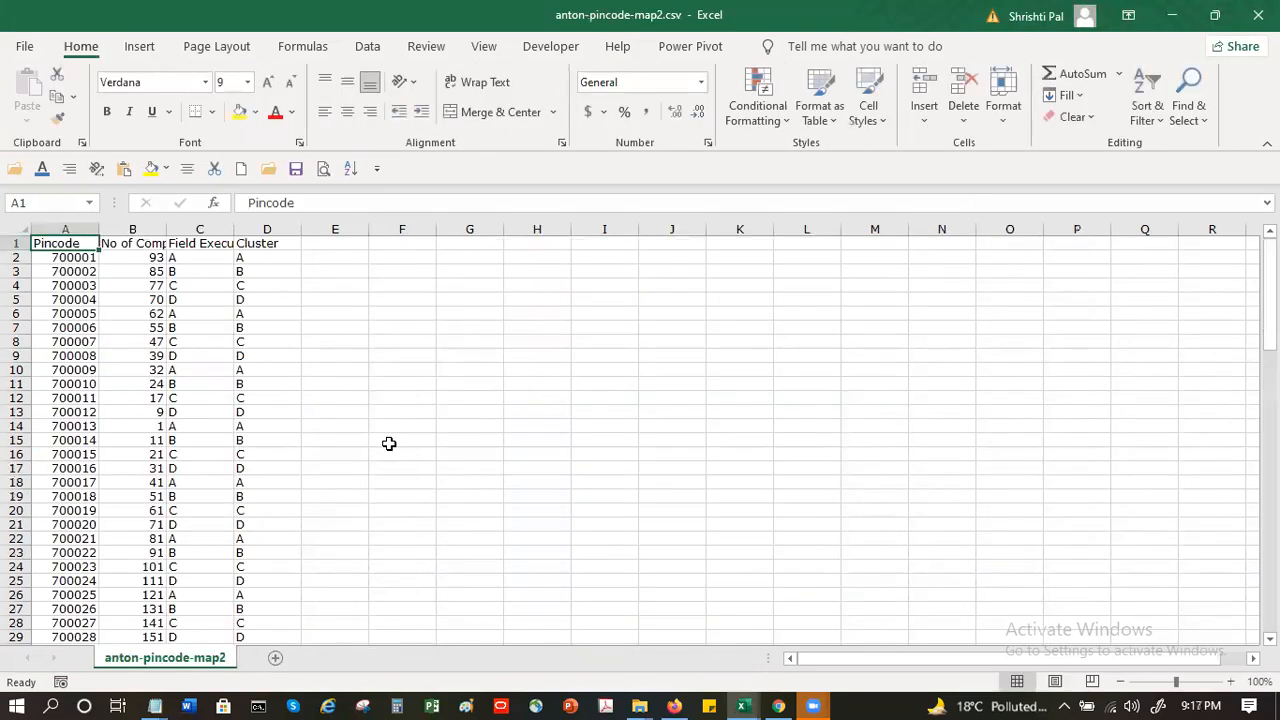
- Sort the pincode data by the Cluster column in ascending order and look over the grouped rows
{"action": "left_click", "coordinate": [272, 261]}
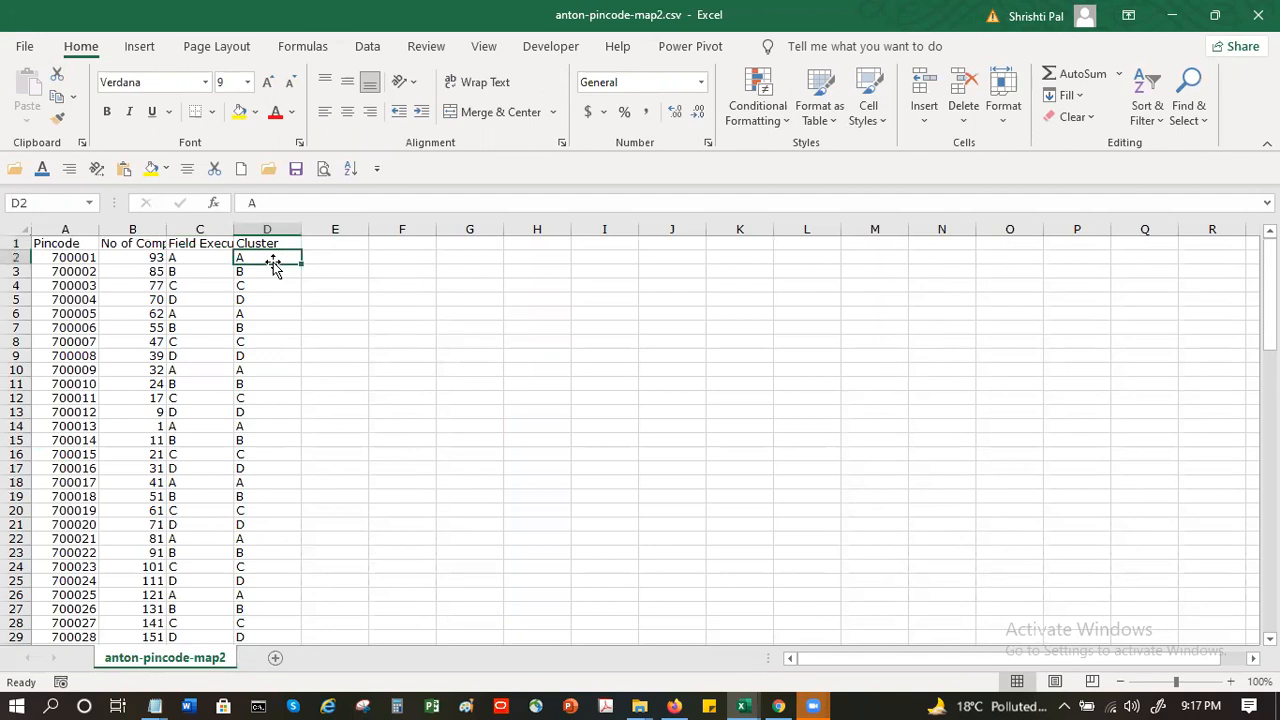
{"action": "left_click", "coordinate": [220, 48]}
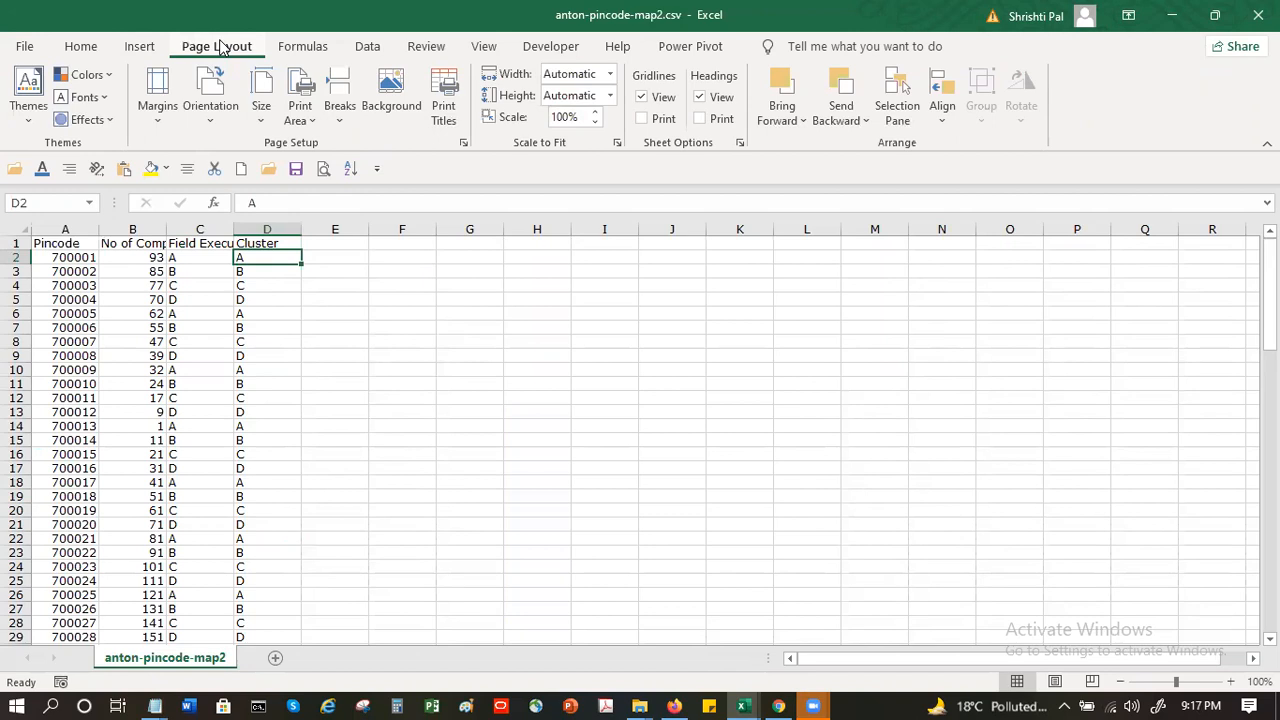
{"action": "left_click", "coordinate": [366, 48]}
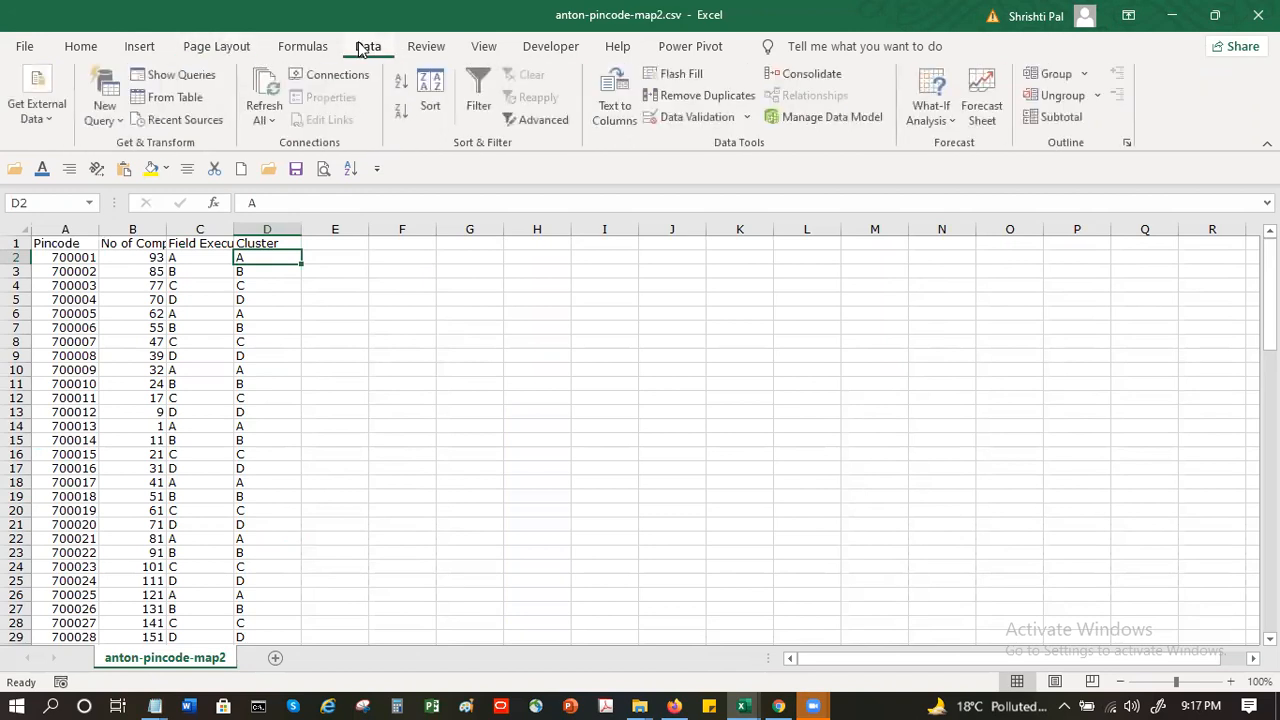
{"action": "left_click", "coordinate": [401, 82]}
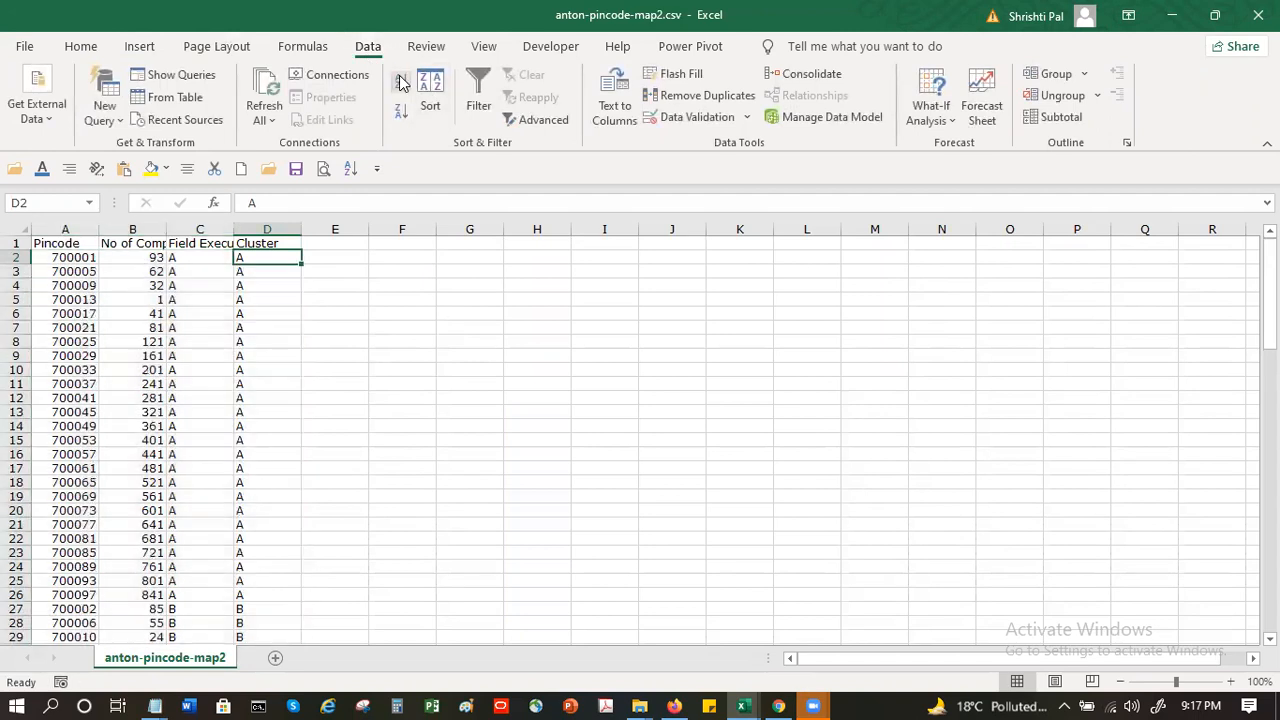
{"action": "left_click", "coordinate": [270, 311]}
{"action": "scroll", "coordinate": [284, 350], "scroll_direction": "down", "scroll_amount": 9}
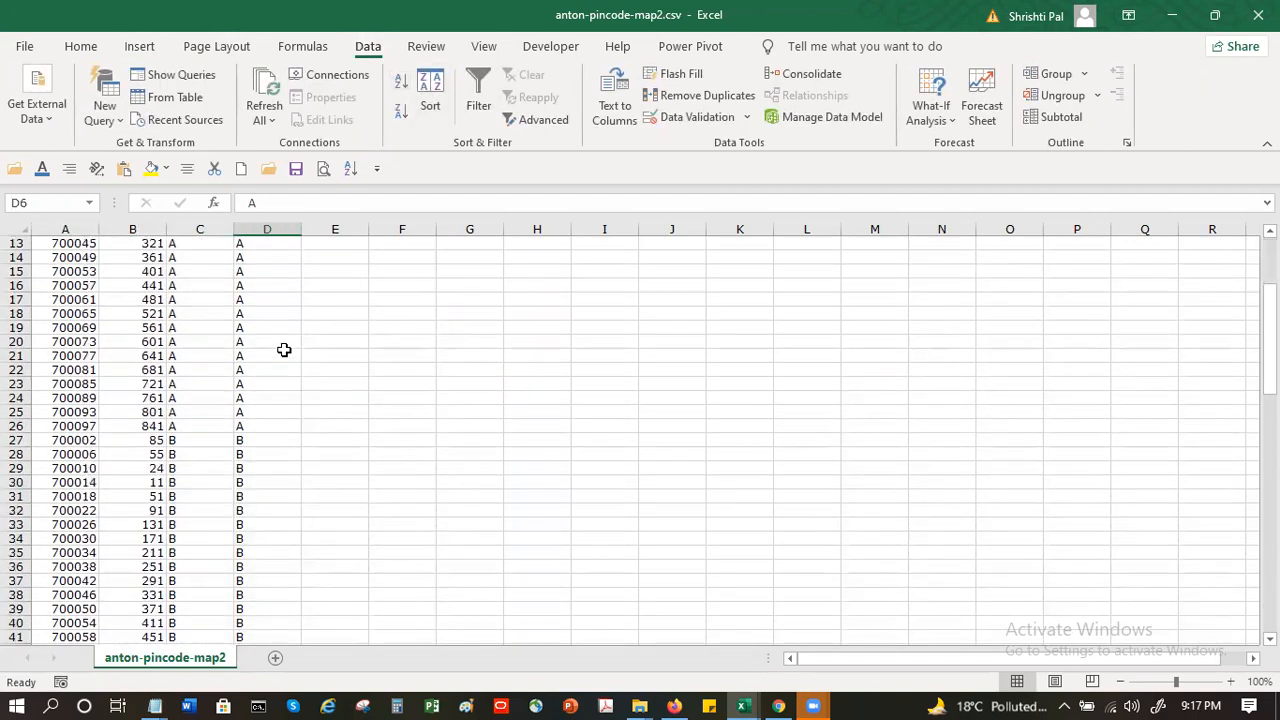
{"action": "scroll", "coordinate": [284, 350], "scroll_direction": "up", "scroll_amount": 6}
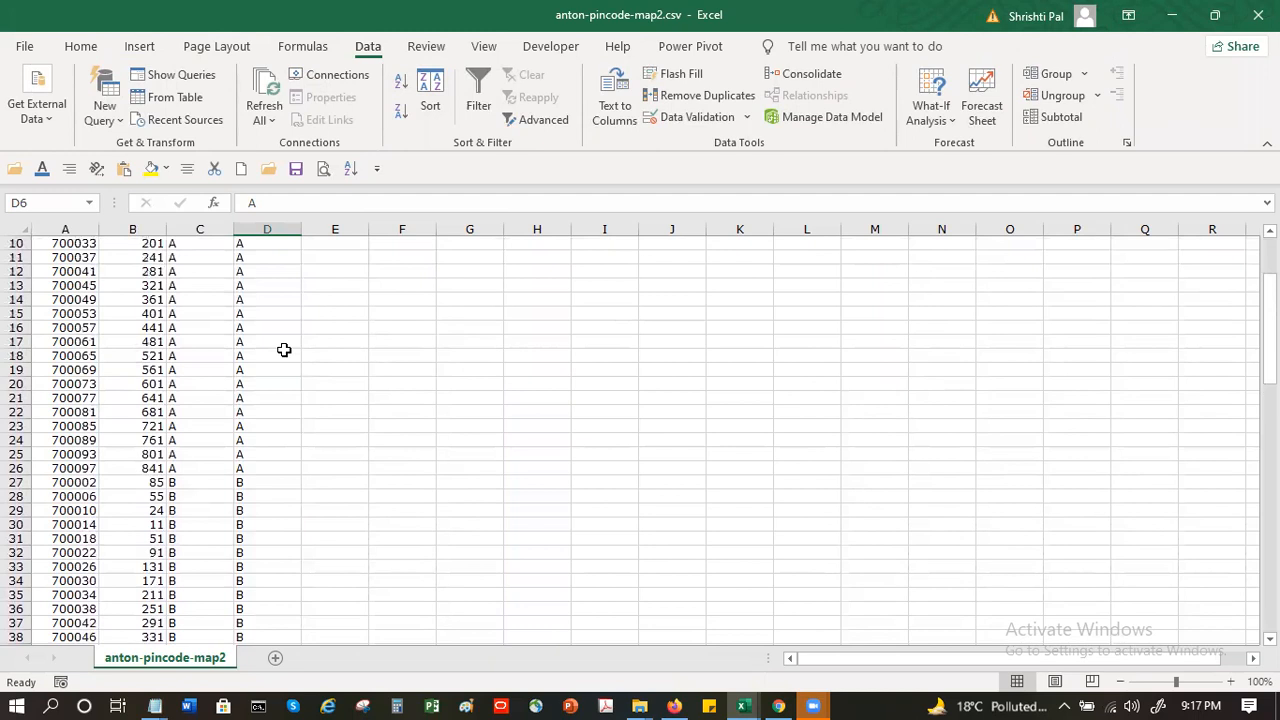
{"action": "scroll", "coordinate": [284, 350], "scroll_direction": "up", "scroll_amount": 3}
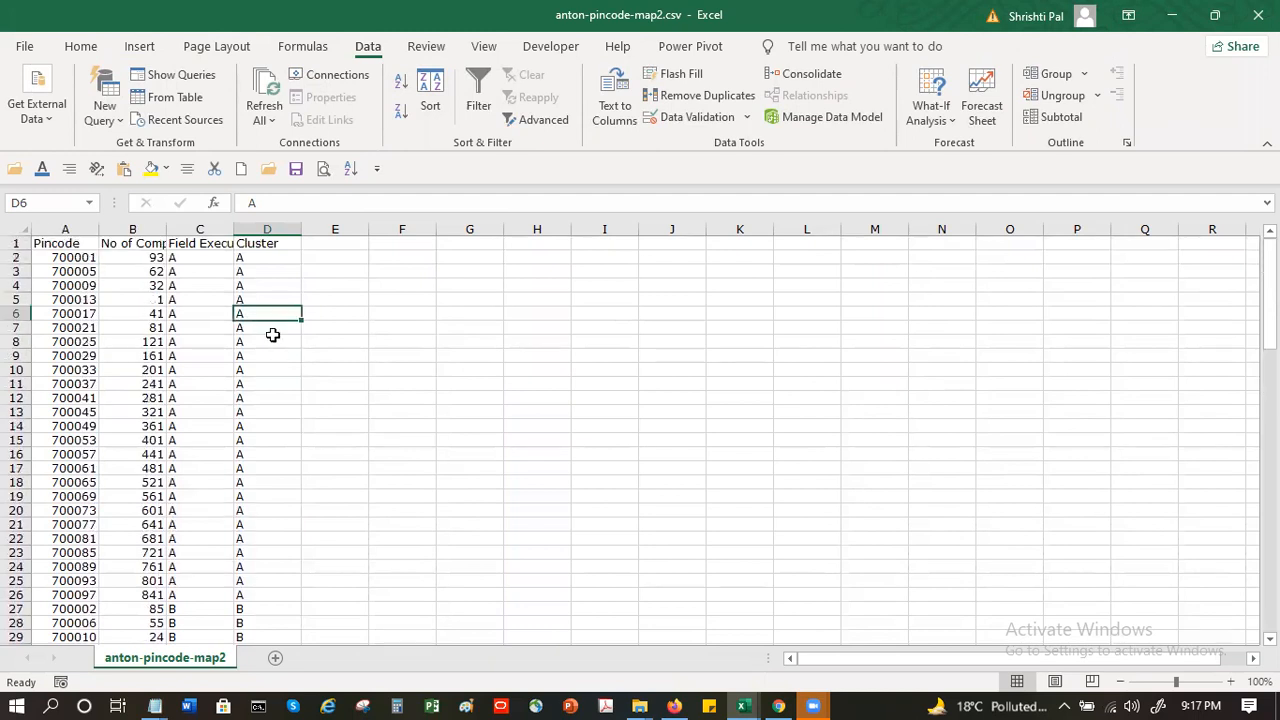
- Set the field executive to B in cells C9 to C17 by filling the first value down
{"action": "left_click", "coordinate": [196, 301]}
{"action": "left_click", "coordinate": [203, 355]}
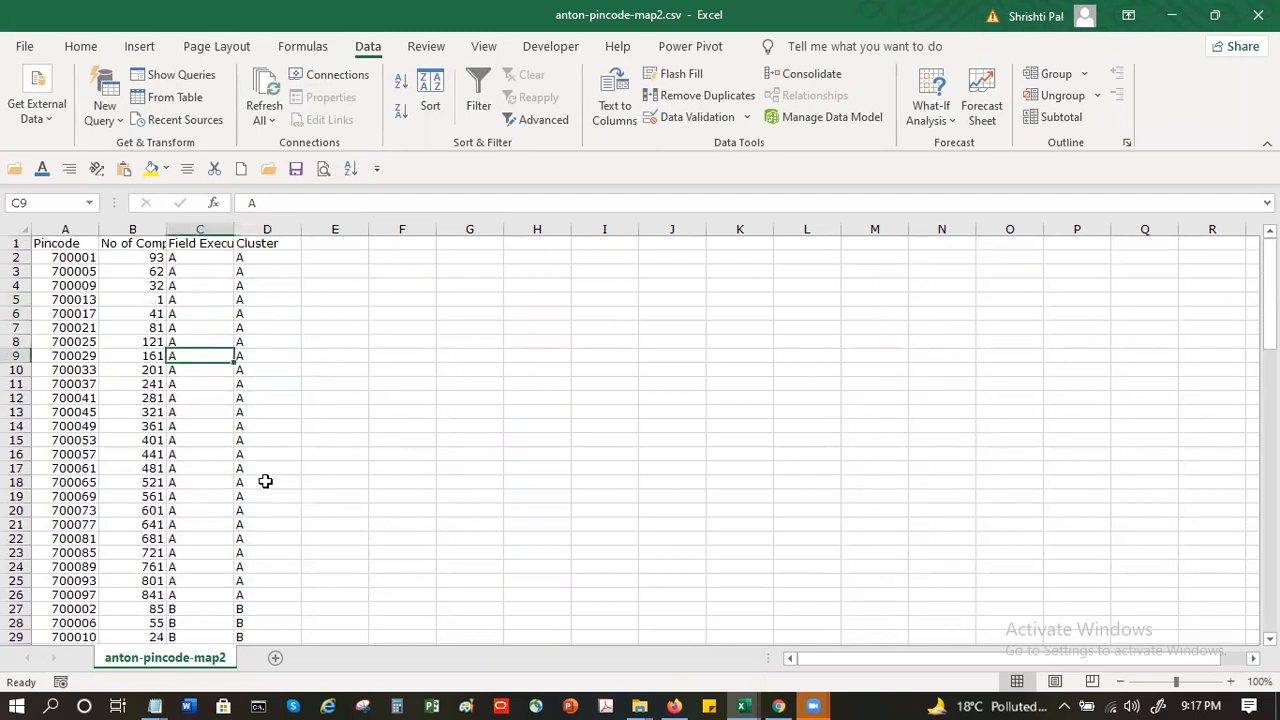
{"action": "type", "text": "B"}
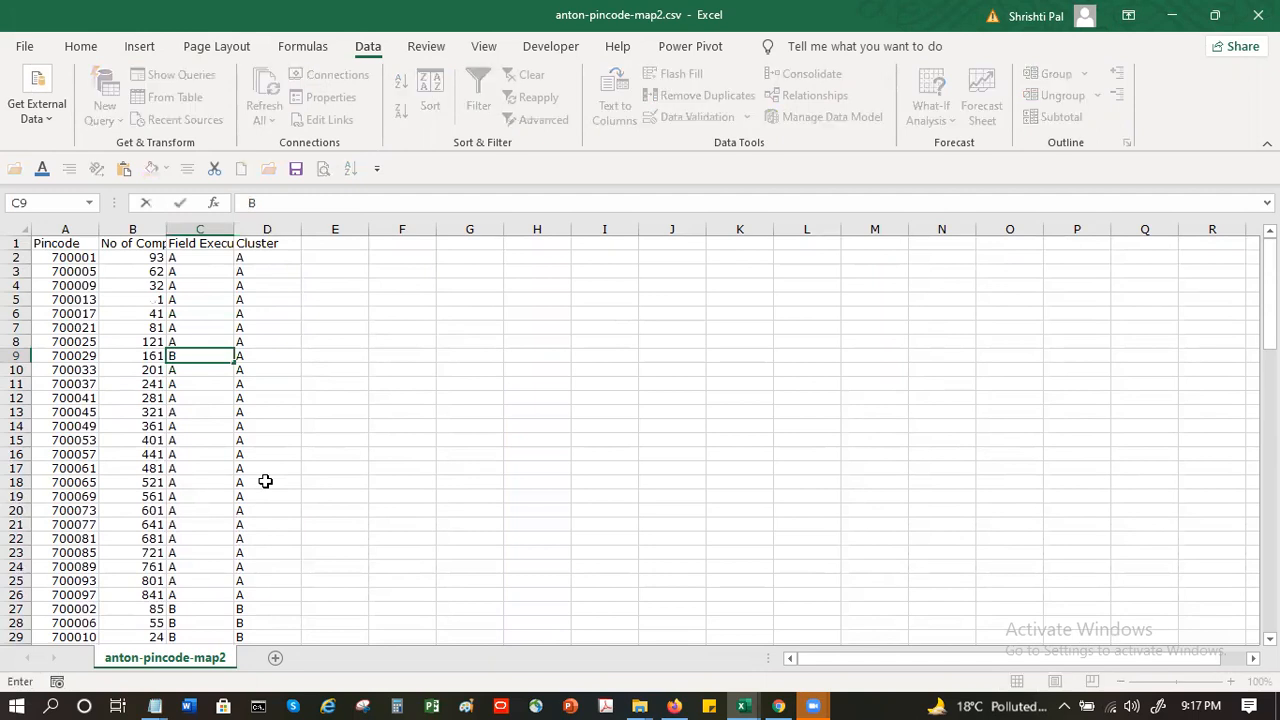
{"action": "key", "text": "Return"}
{"action": "key", "text": "Up"}
{"action": "key", "text": "shift+Down"}
{"action": "key", "text": "shift+Down"}
{"action": "key", "text": "shift+Down"}
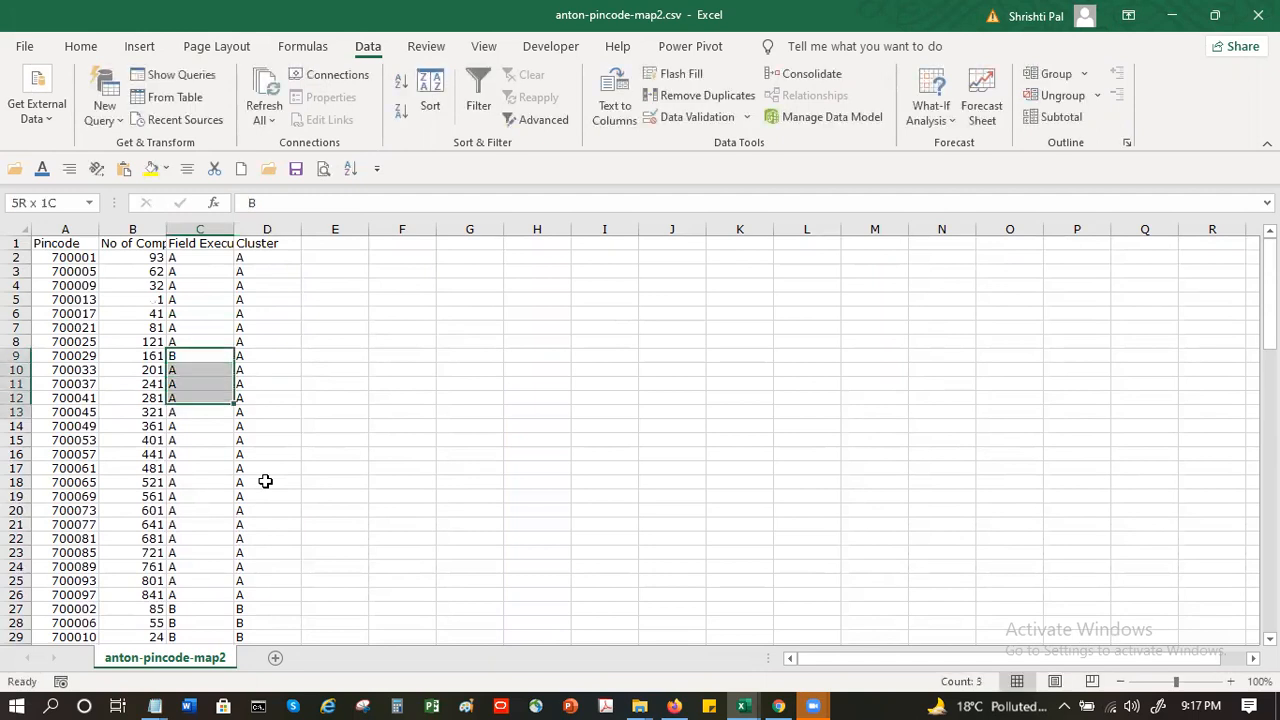
{"action": "key", "text": "shift+Down"}
{"action": "key", "text": "shift+Down"}
{"action": "key", "text": "shift+Down"}
{"action": "key", "text": "shift+Down"}
{"action": "key", "text": "shift+Down"}
{"action": "type", "text": "d"}
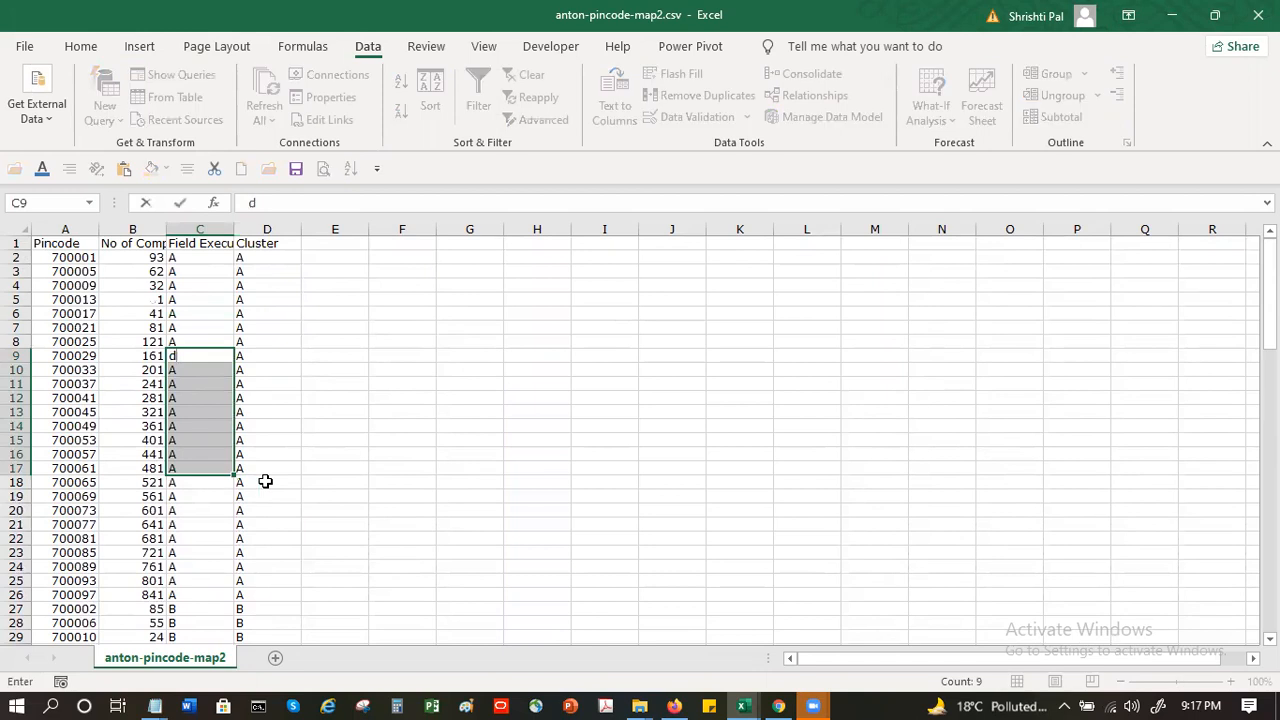
{"action": "key", "text": "Escape"}
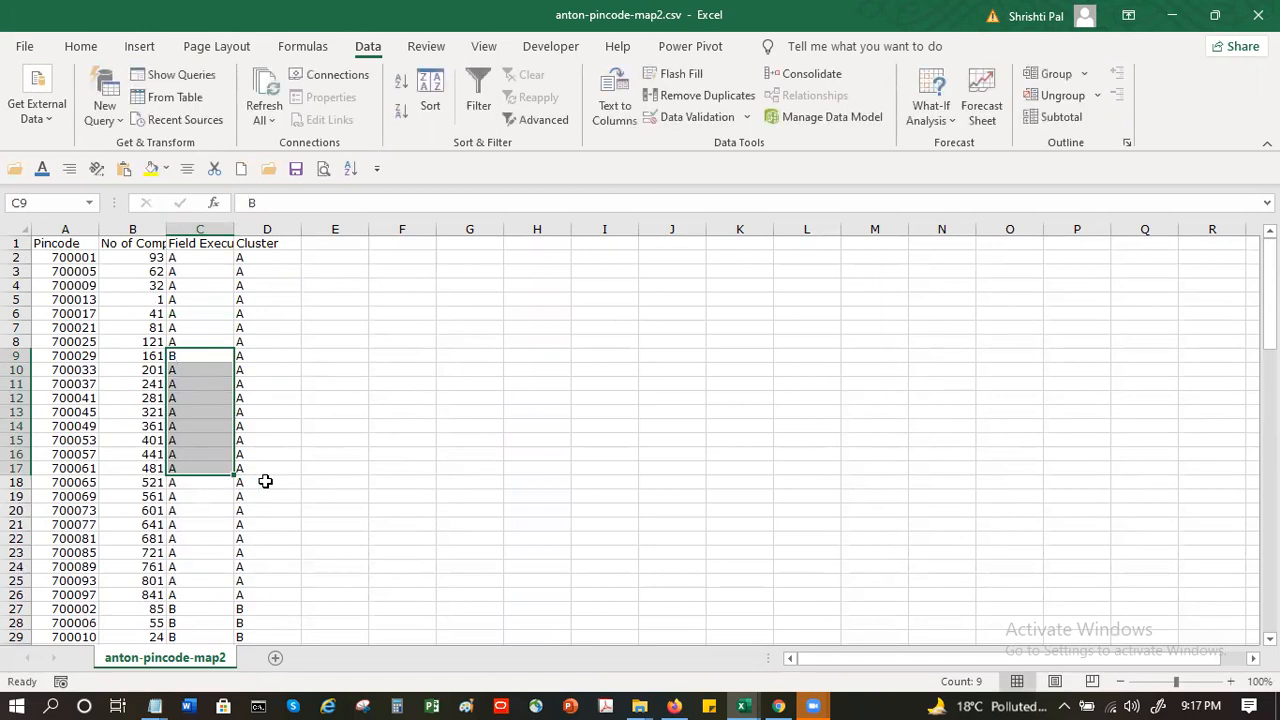
{"action": "key", "text": "ctrl+d"}
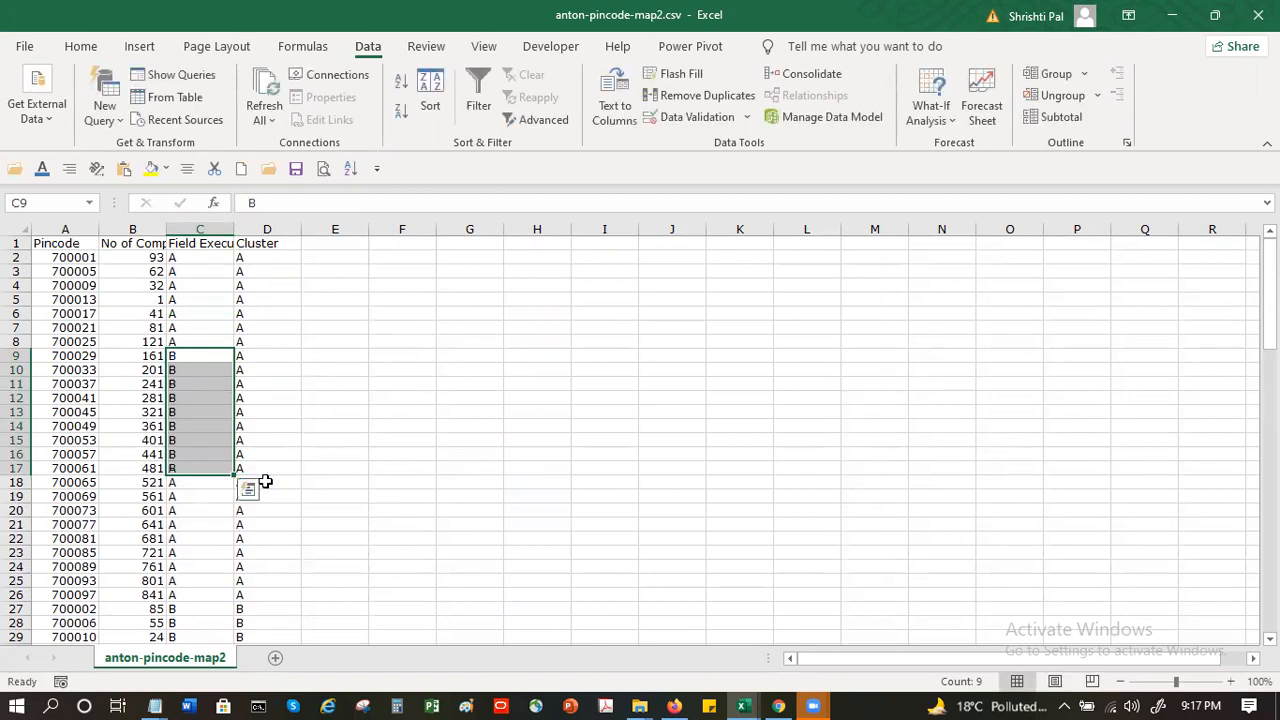
- Set the field executive to C in cells C18 to C21 by filling the first value down
{"action": "key", "text": "Return"}
{"action": "key", "text": "Down"}
{"action": "key", "text": "Down"}
{"action": "key", "text": "Down"}
{"action": "key", "text": "Down"}
{"action": "key", "text": "Down"}
{"action": "key", "text": "Down"}
{"action": "key", "text": "Down"}
{"action": "key", "text": "Down"}
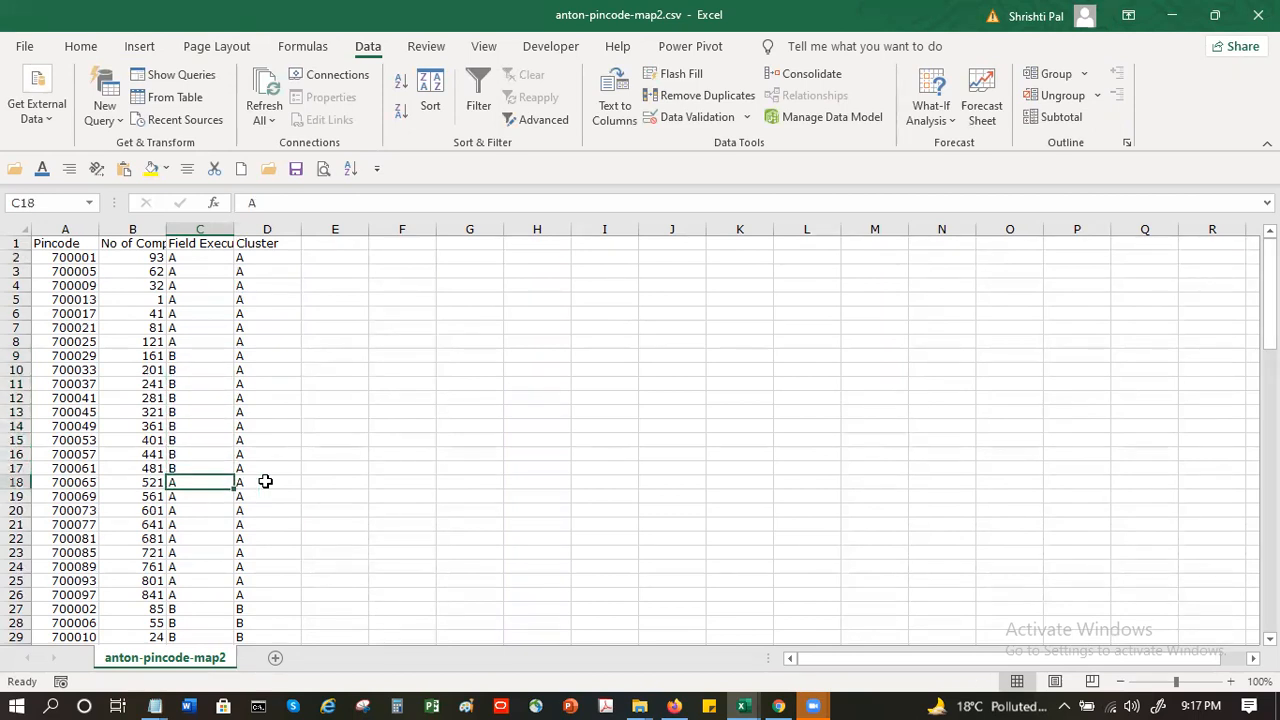
{"action": "type", "text": "C"}
{"action": "key", "text": "Return"}
{"action": "key", "text": "Up"}
{"action": "key", "text": "shift+Down"}
{"action": "key", "text": "shift+Down"}
{"action": "key", "text": "shift+Down"}
{"action": "key", "text": "shift+Down"}
{"action": "key", "text": "shift+Down"}
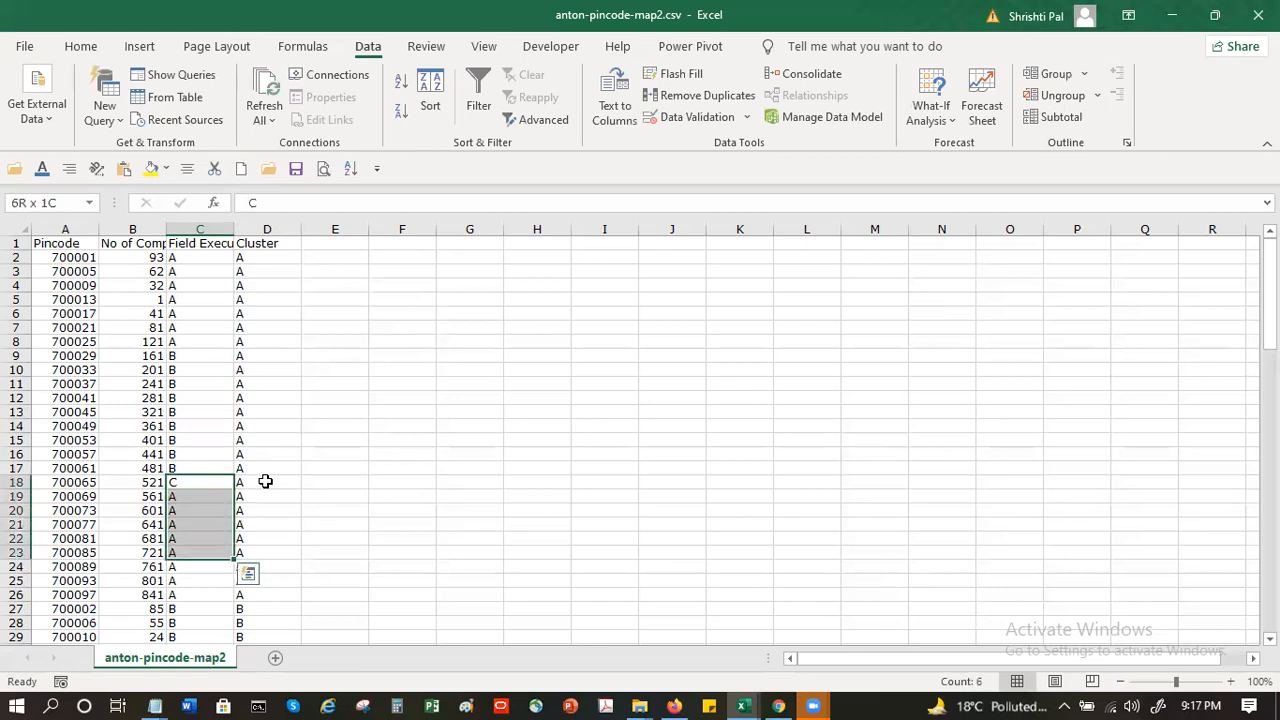
{"action": "key", "text": "shift+Up"}
{"action": "key", "text": "shift+Up"}
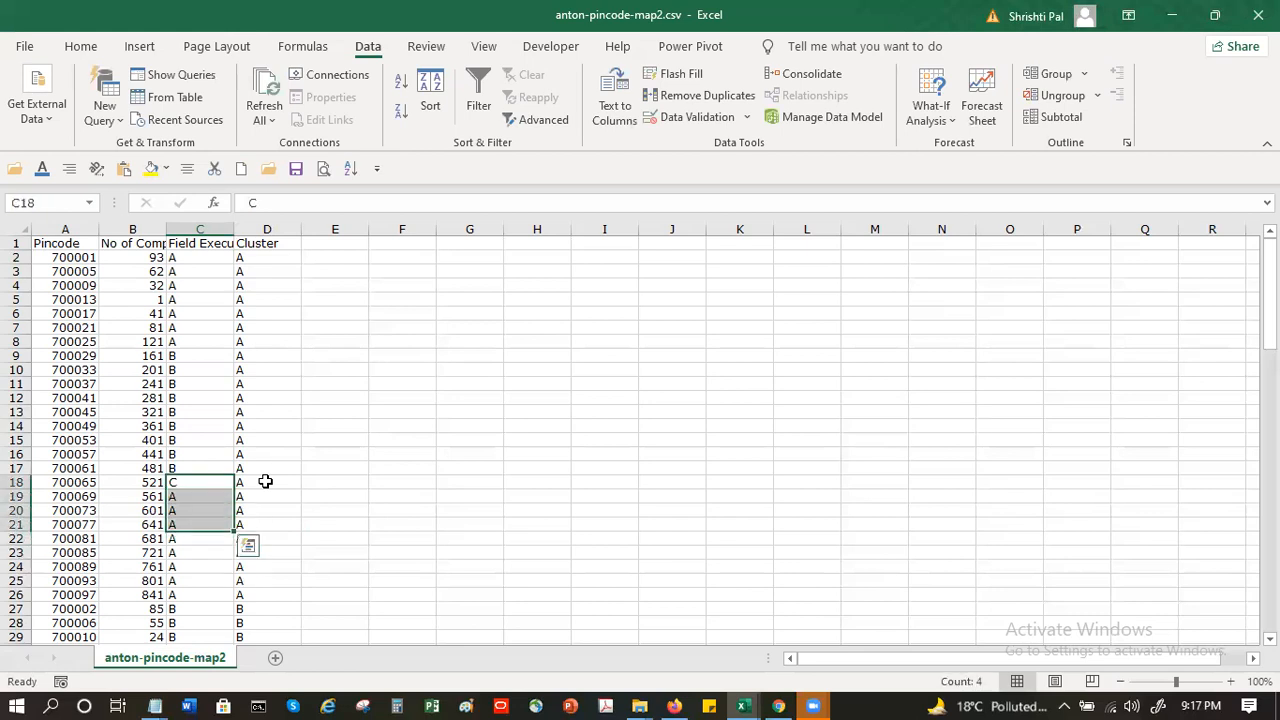
{"action": "key", "text": "ctrl+d"}
- Set the field executive to D in cells C22 to C26 by filling the first value down
{"action": "left_click", "coordinate": [211, 545]}
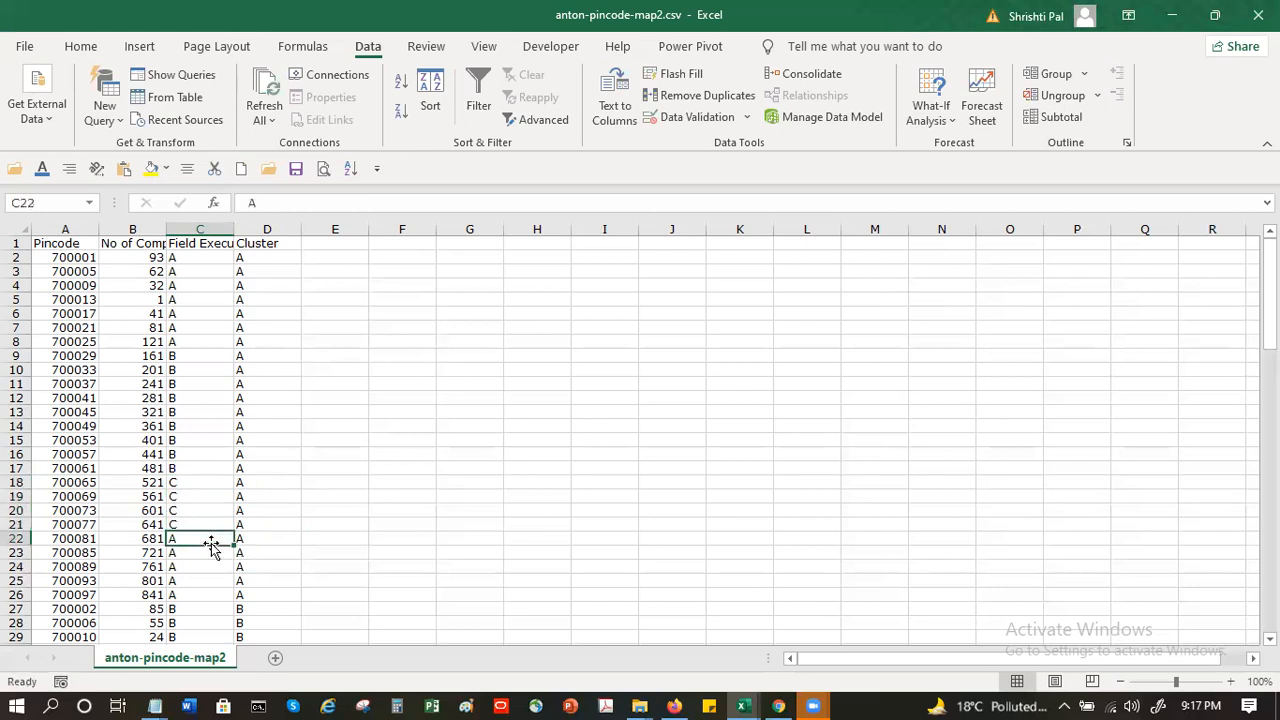
{"action": "type", "text": "D"}
{"action": "key", "text": "ctrl+Return"}
{"action": "key", "text": "shift+Down"}
{"action": "key", "text": "shift+Down"}
{"action": "key", "text": "shift+Down"}
{"action": "key", "text": "shift+Down"}
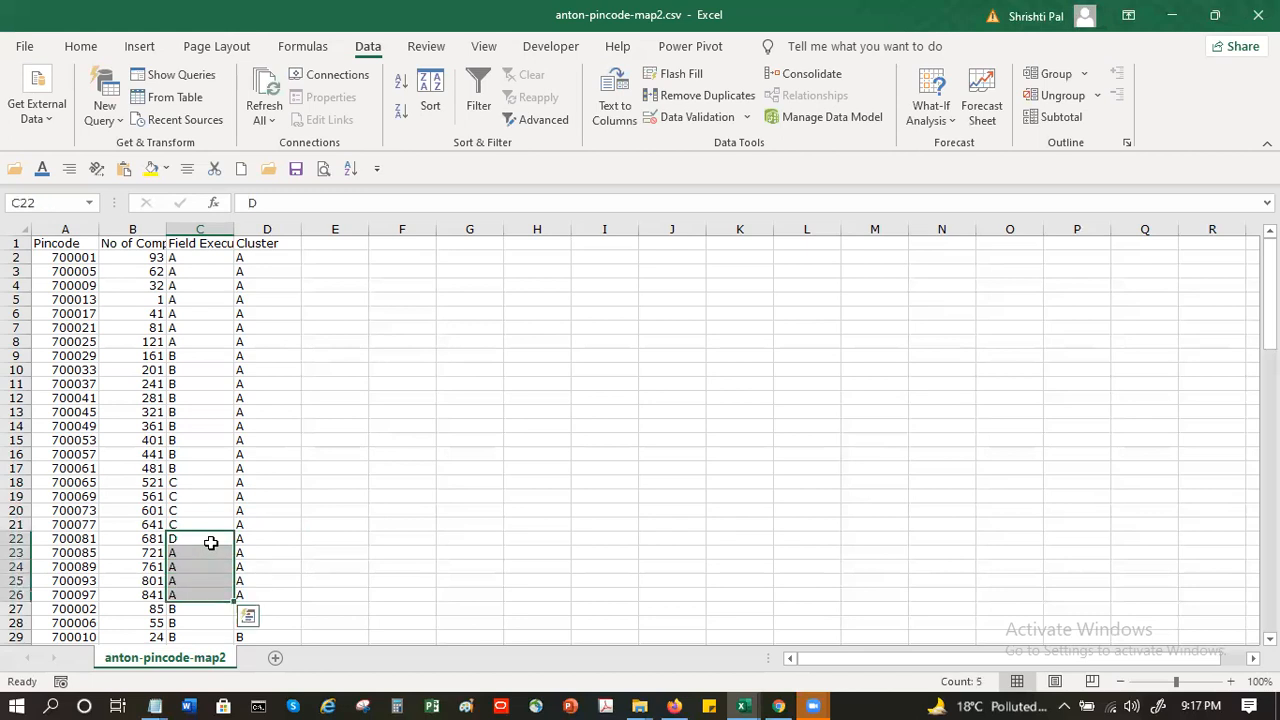
{"action": "key", "text": "ctrl+d"}
- Review the recommended charts and all available chart types for the pincode data without inserting one
{"action": "left_click", "coordinate": [200, 412]}
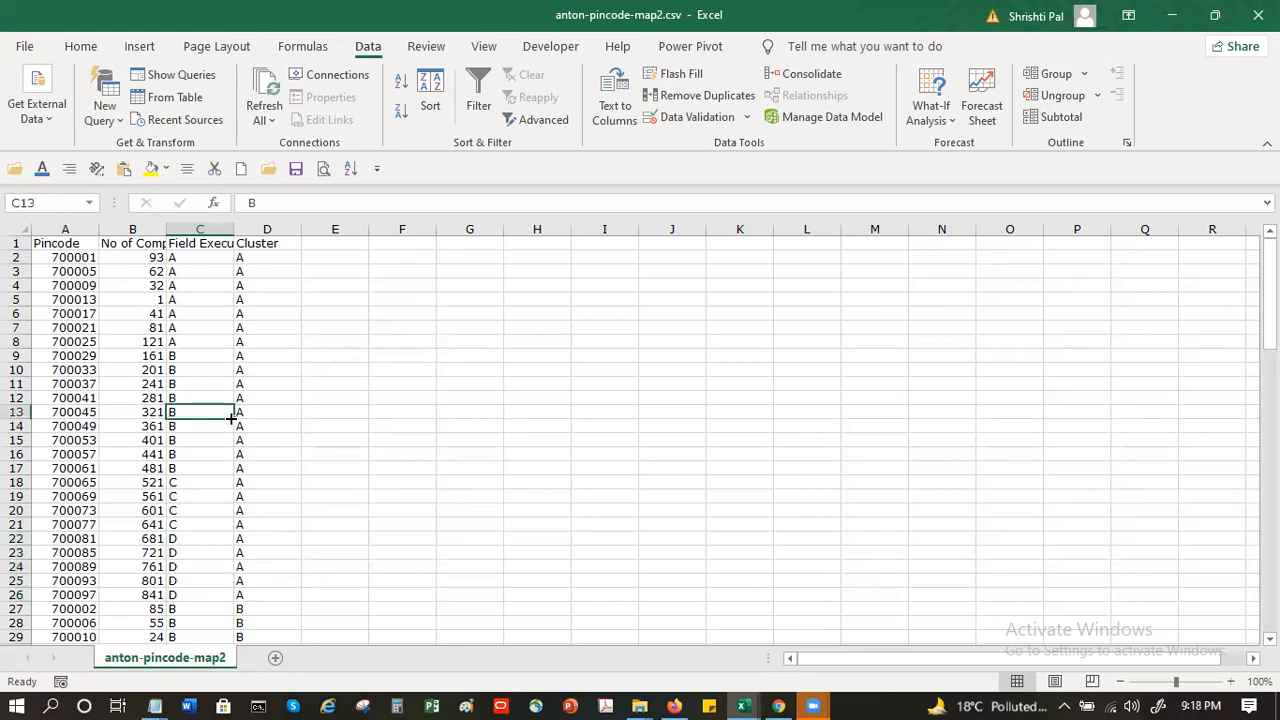
{"action": "left_click", "coordinate": [138, 46]}
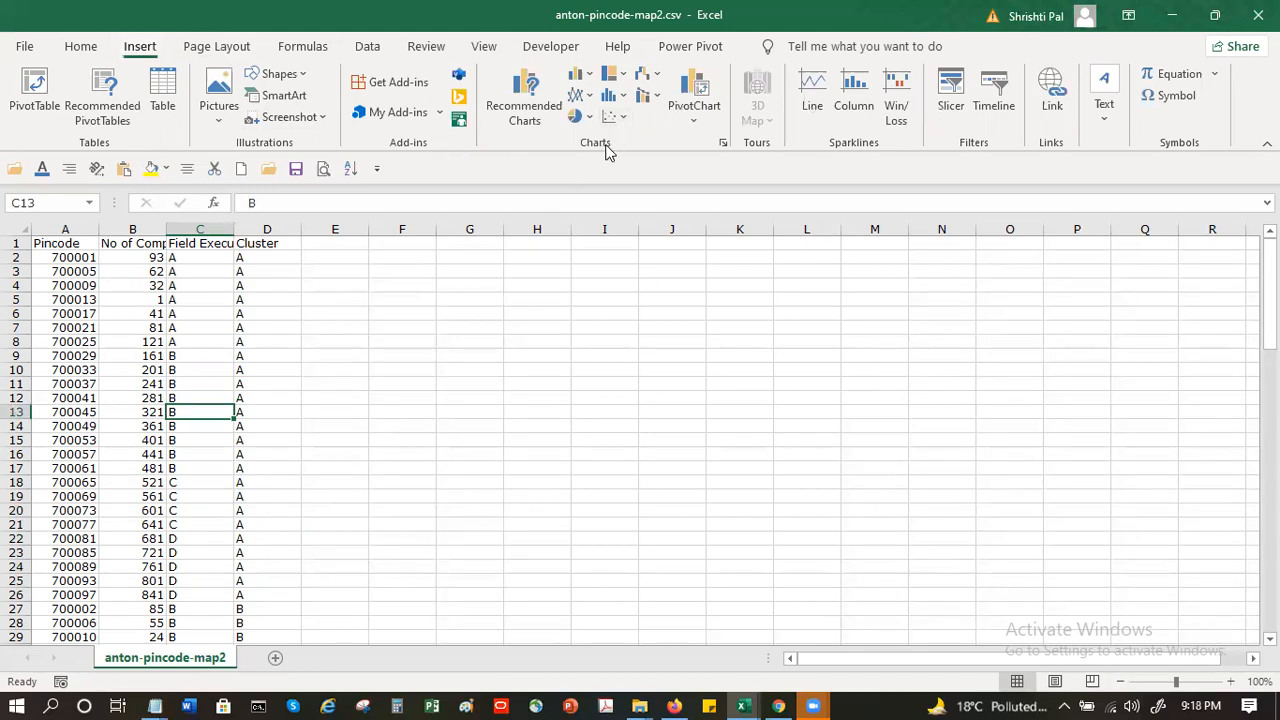
{"action": "left_click", "coordinate": [530, 90]}
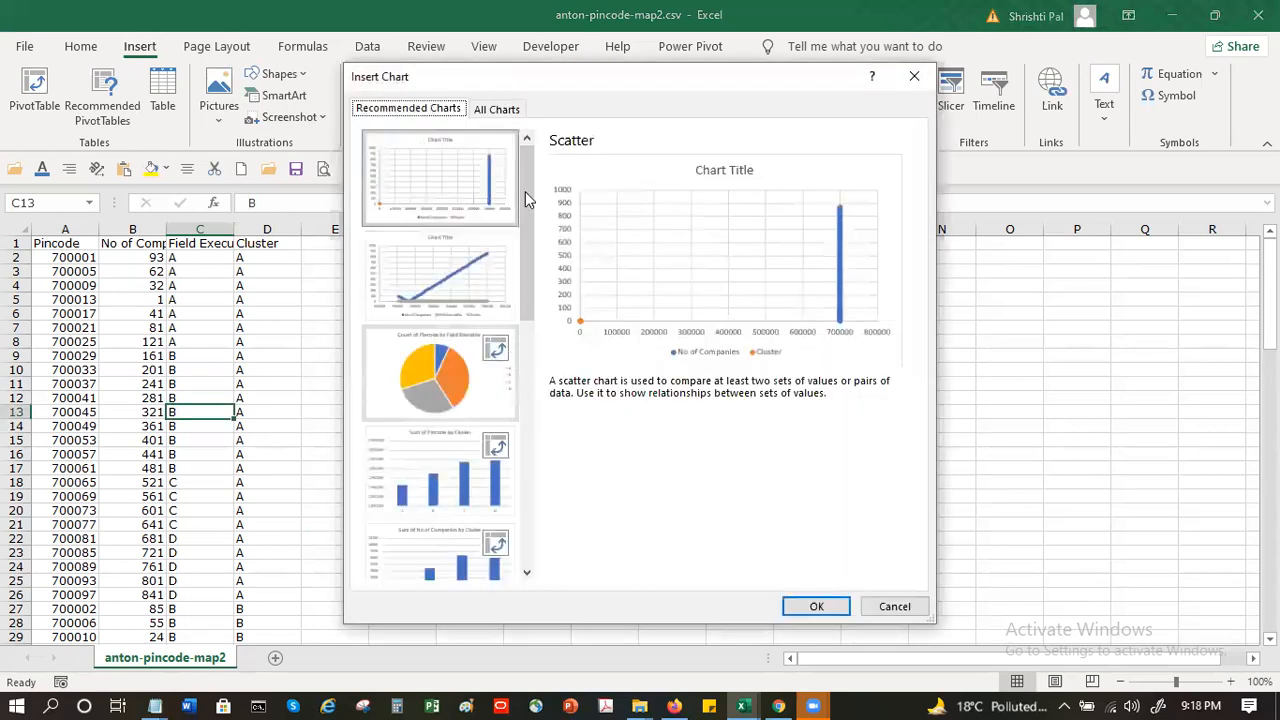
{"action": "left_click", "coordinate": [497, 109]}
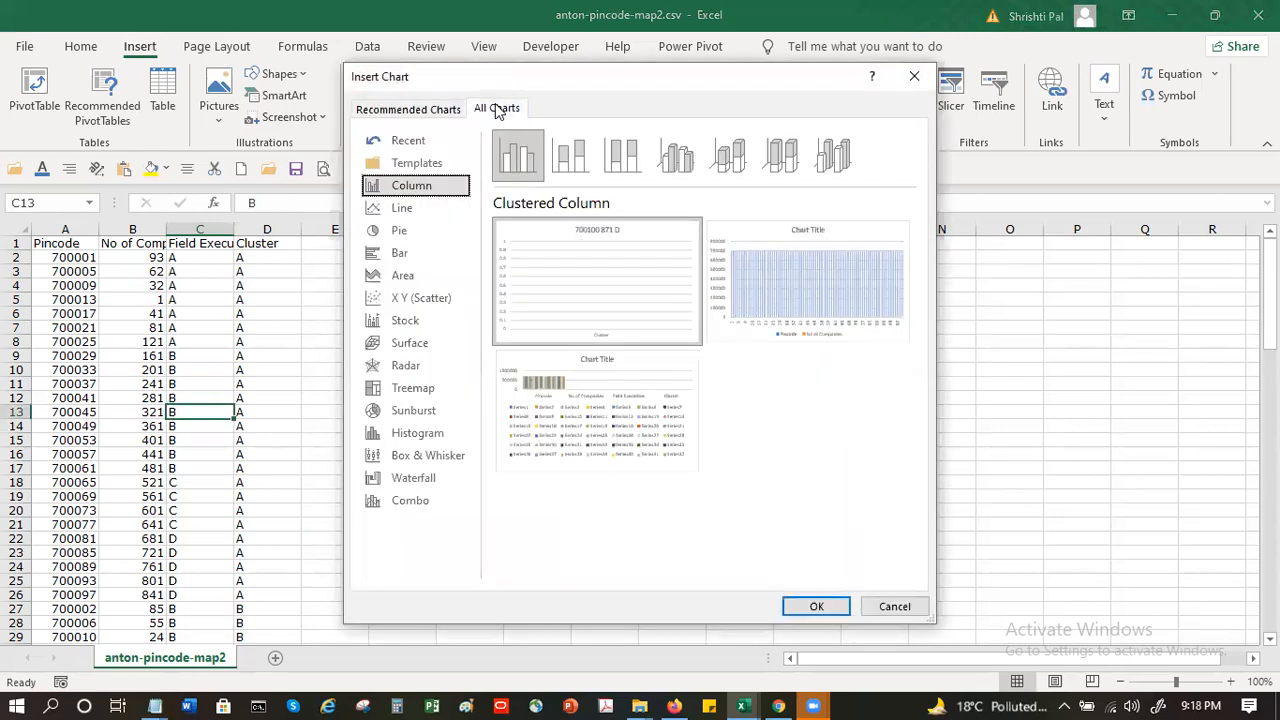
{"action": "left_click", "coordinate": [894, 606]}
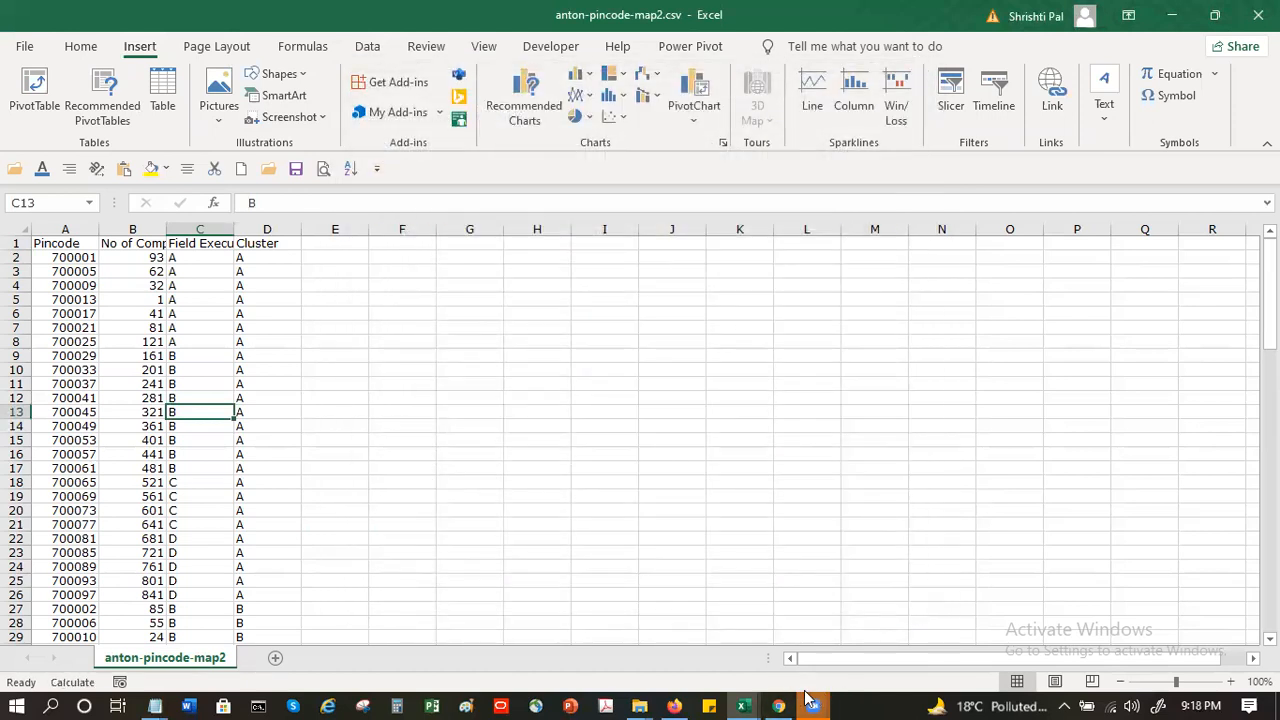
{"action": "mouse_move", "coordinate": [810, 703]}
{"action": "left_click", "coordinate": [751, 638]}
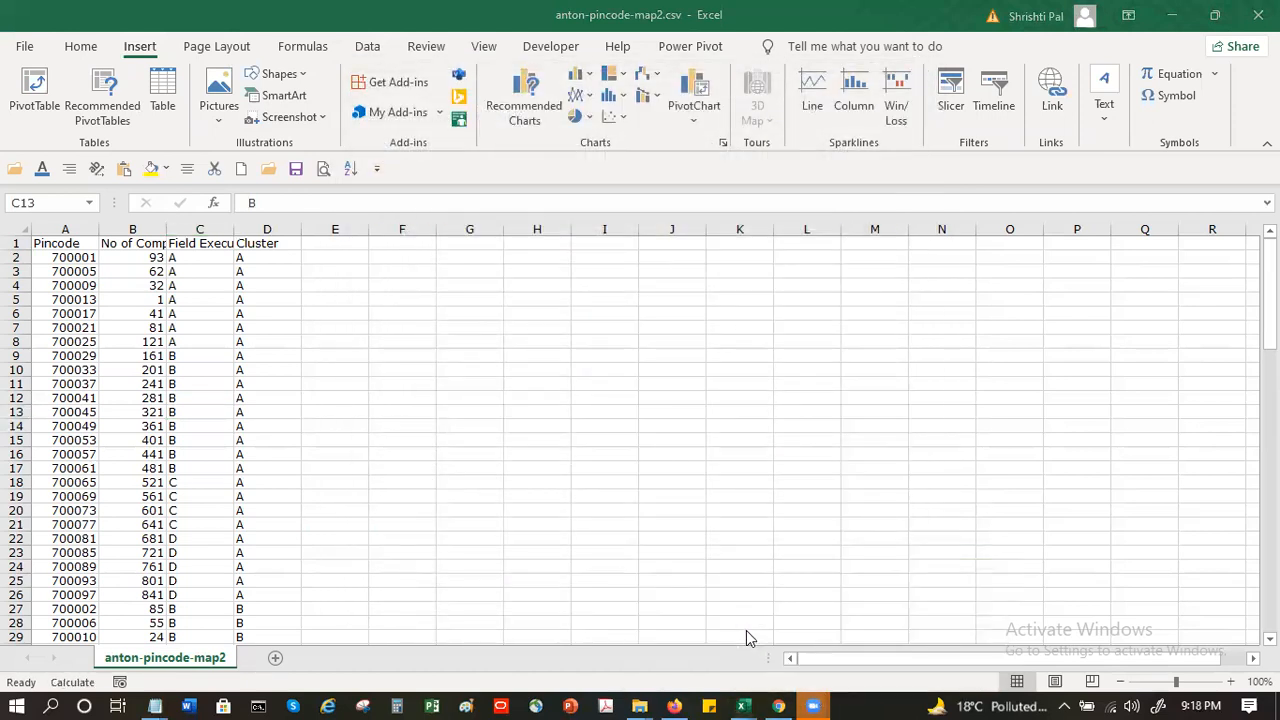